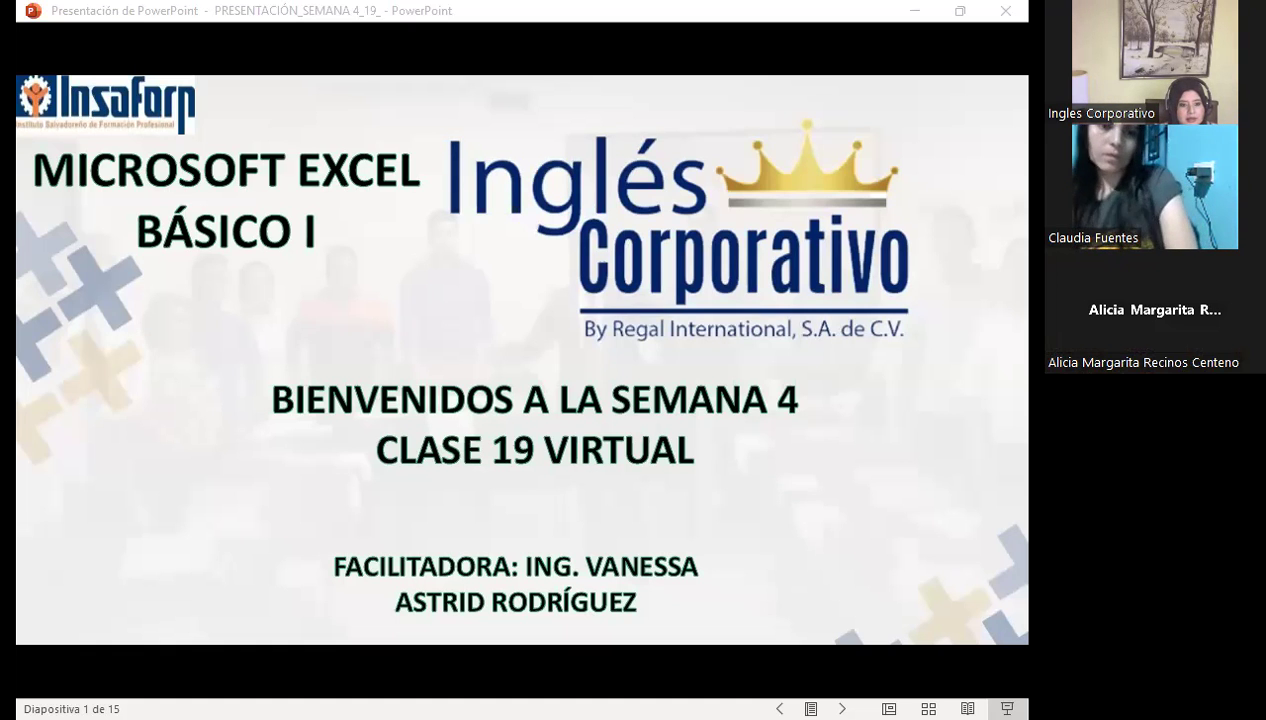
- Switch to Firefox and show the 'Curso | FCO-EXCEL1' course outline
{"action": "key", "text": "alt+Tab"}
{"action": "left_click", "coordinate": [394, 52]}
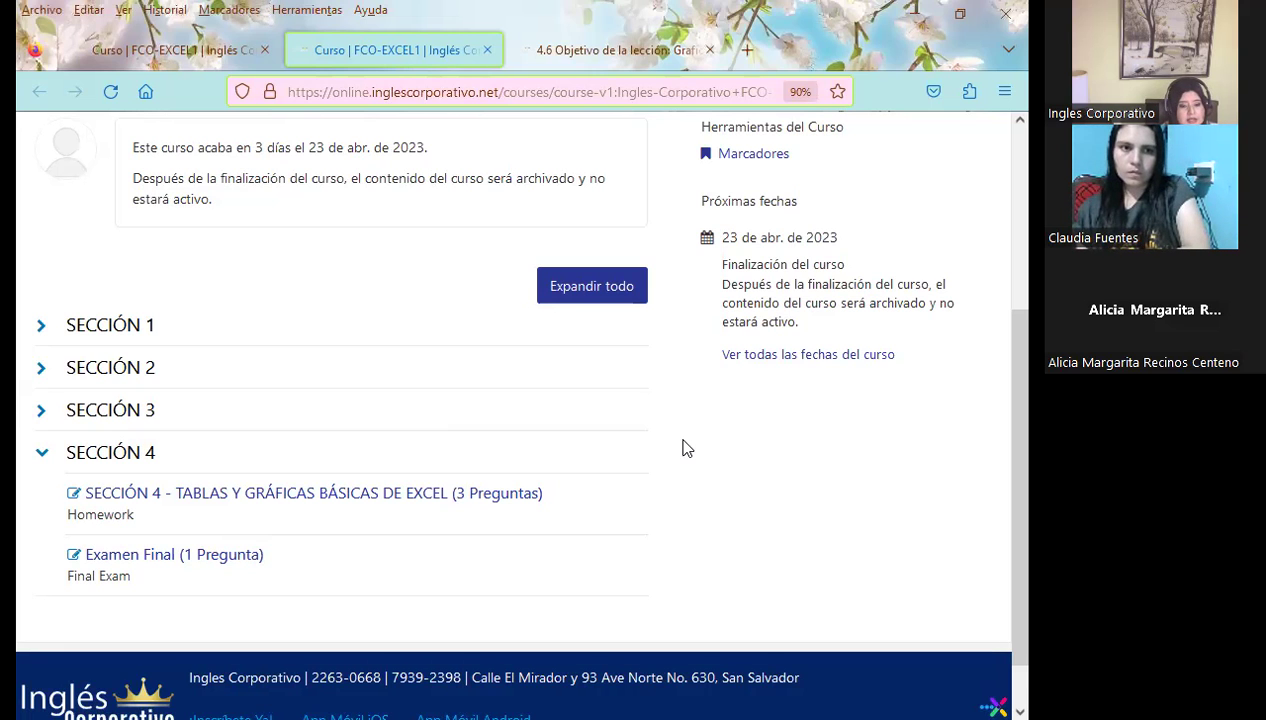
- Bring up the '4.6 Objetivo de la lección' tab and scroll into the lesson objective
{"action": "left_click", "coordinate": [614, 50]}
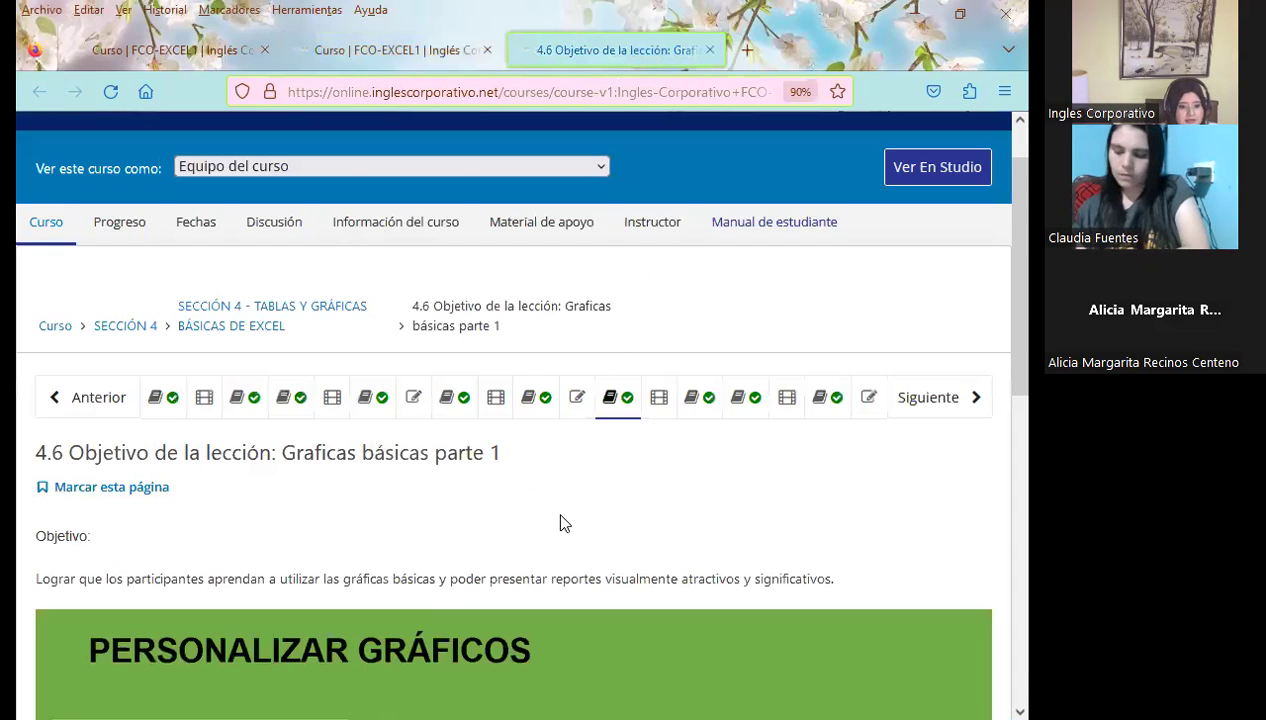
{"action": "scroll", "coordinate": [560, 503], "scroll_direction": "down", "scroll_amount": 2}
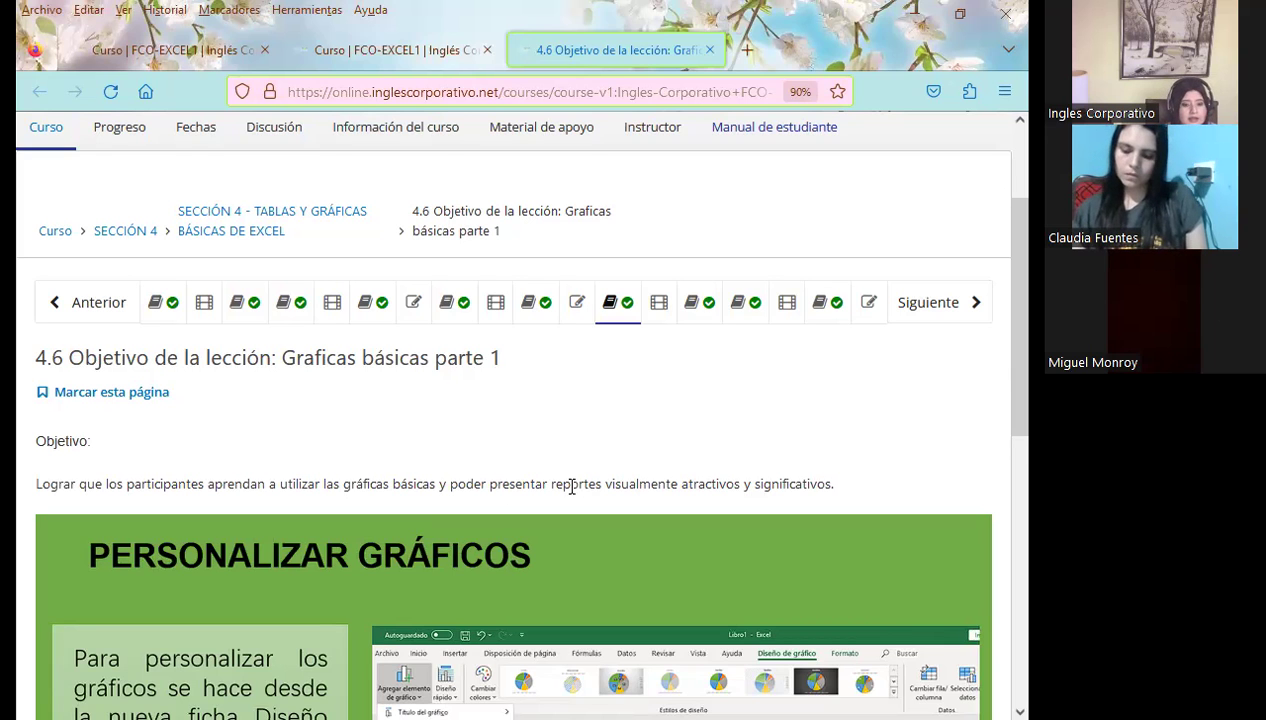
- Scroll lesson 4.6 down to the Personalizar Gráficos slide with the pie chart
{"action": "scroll", "coordinate": [486, 486], "scroll_direction": "down", "scroll_amount": 2}
{"action": "scroll", "coordinate": [468, 492], "scroll_direction": "down", "scroll_amount": 2}
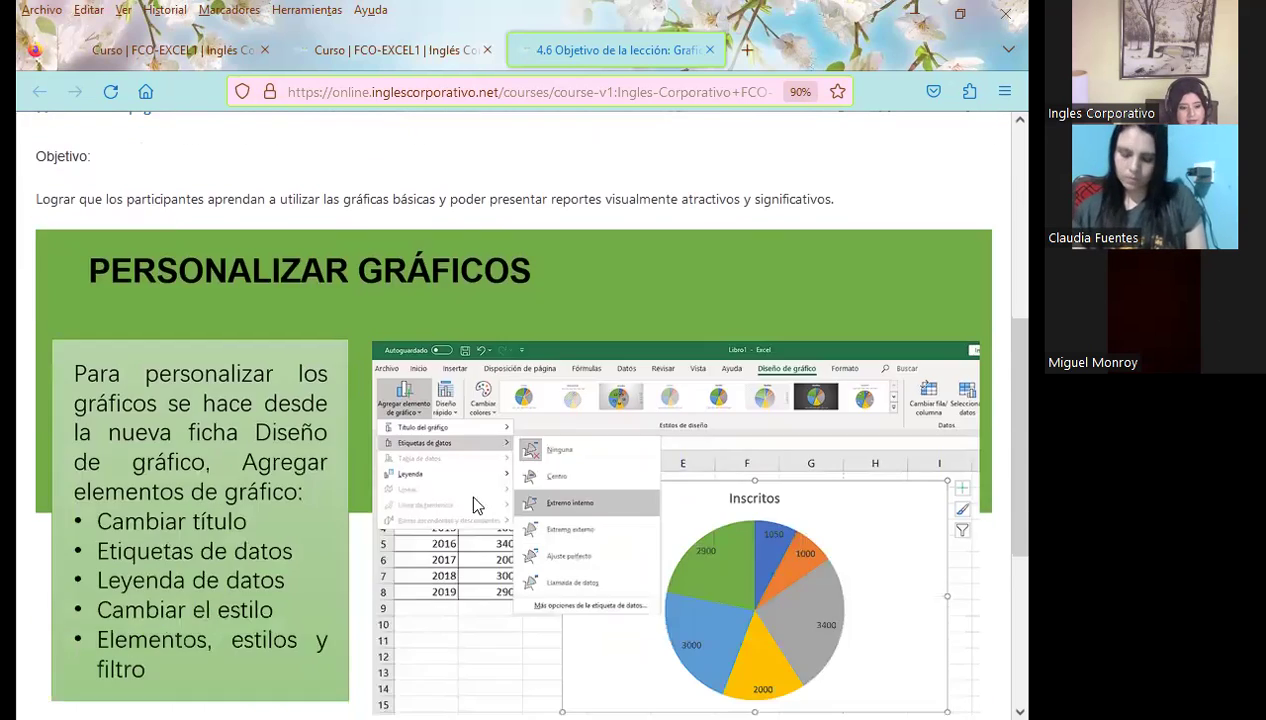
{"action": "scroll", "coordinate": [378, 518], "scroll_direction": "down", "scroll_amount": 2}
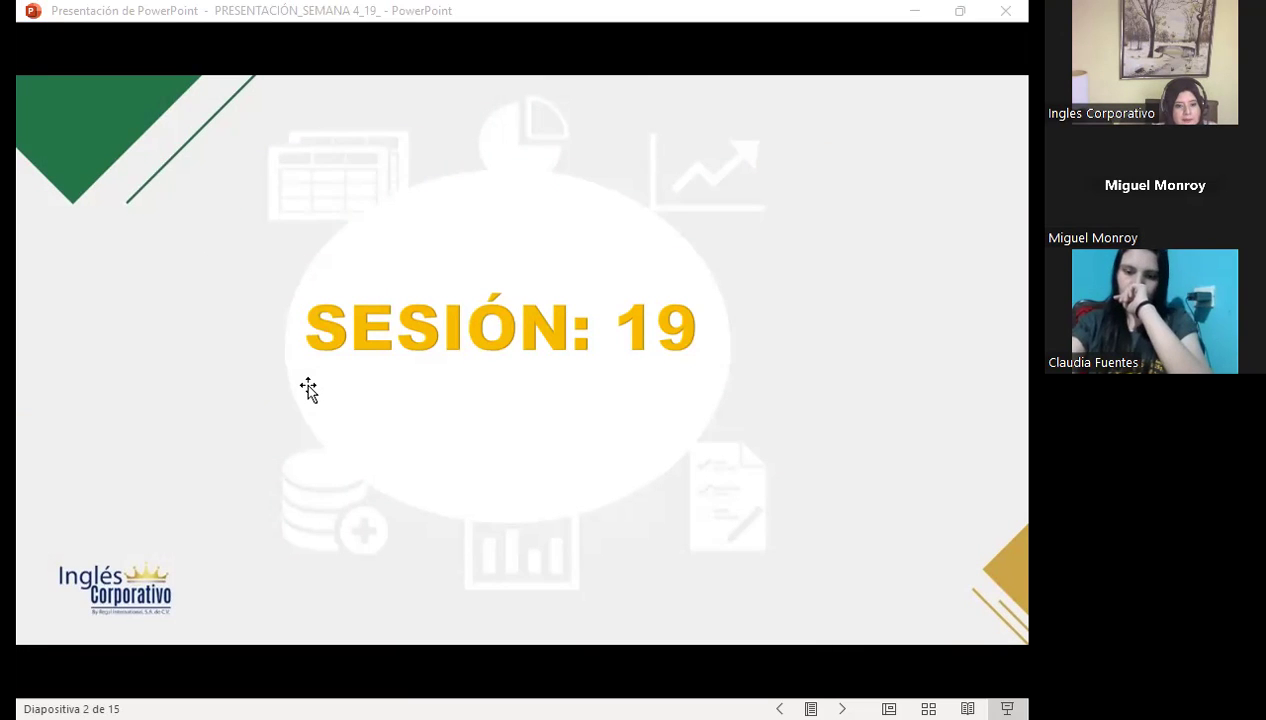
- Advance the slideshow from slide 2 to slide 3, the AGENDA
{"action": "left_click", "coordinate": [533, 501]}
{"action": "left_click", "coordinate": [533, 501]}
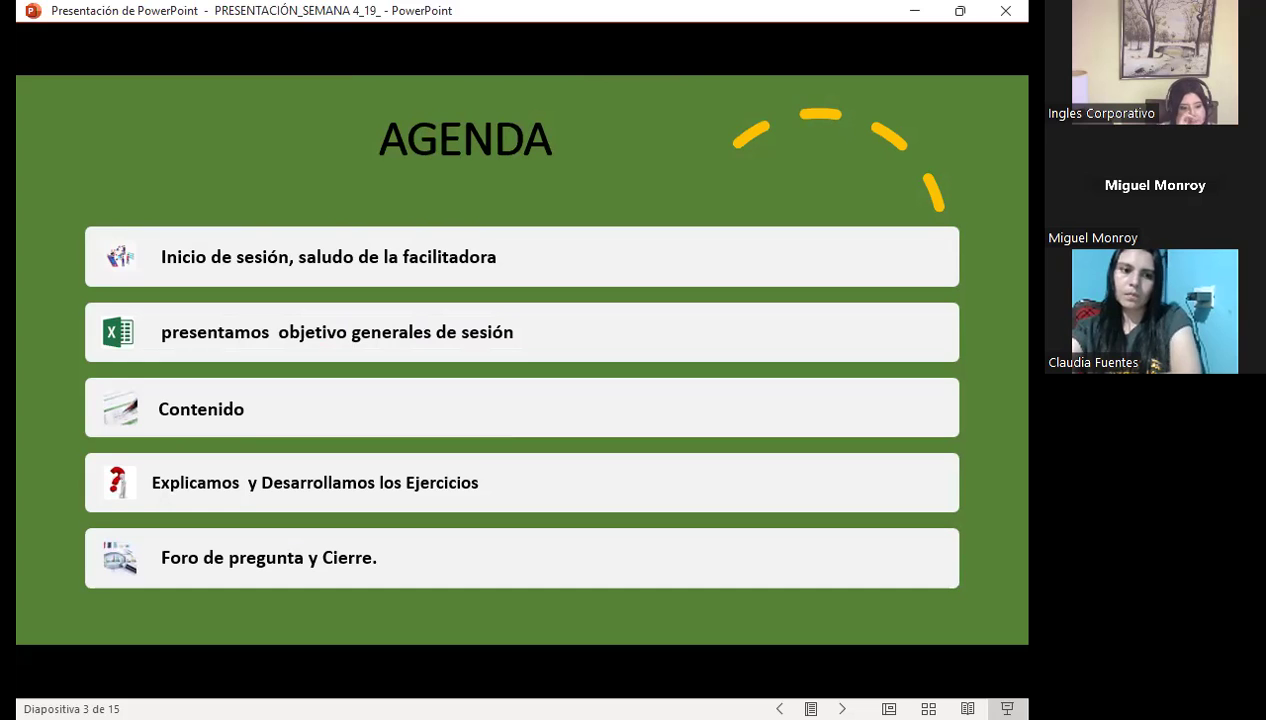
- Advance to slide 4, the session's general objective on basic charts
{"action": "key", "text": "Right"}
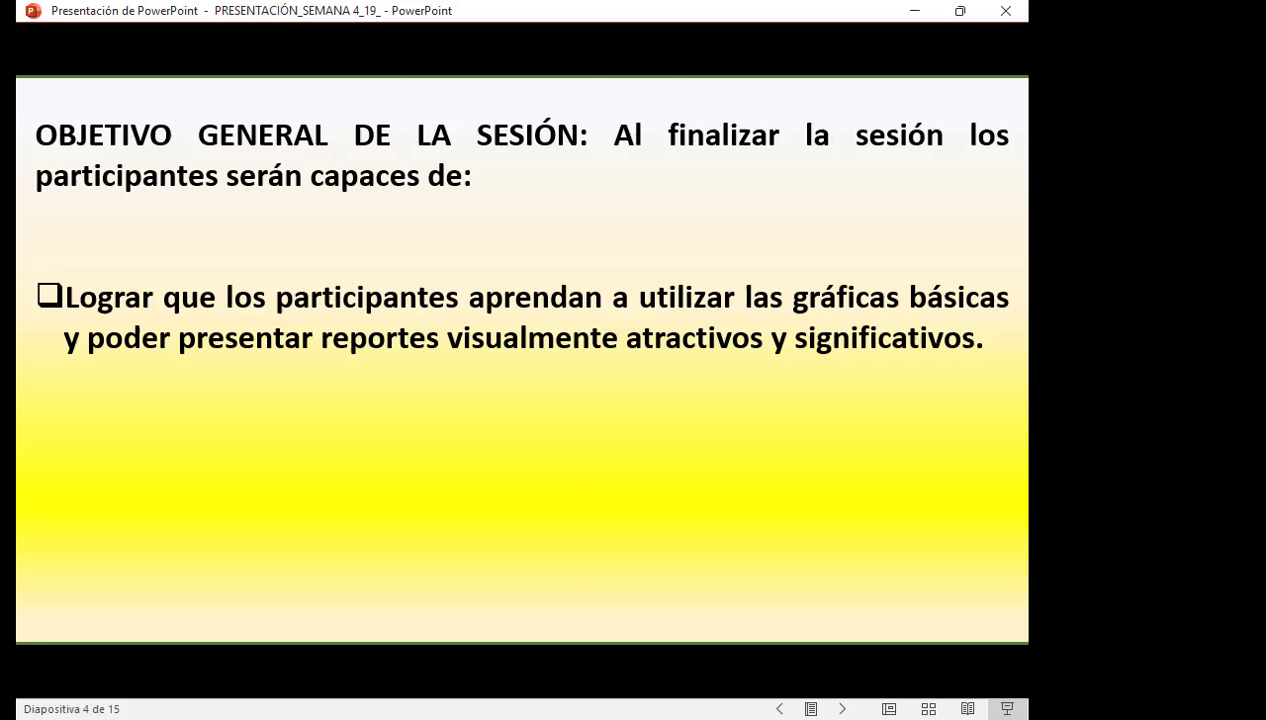
- Advance past the objective slide toward slide 5, GRAFICOS ESTADISTICOS
{"action": "key", "text": "Right"}
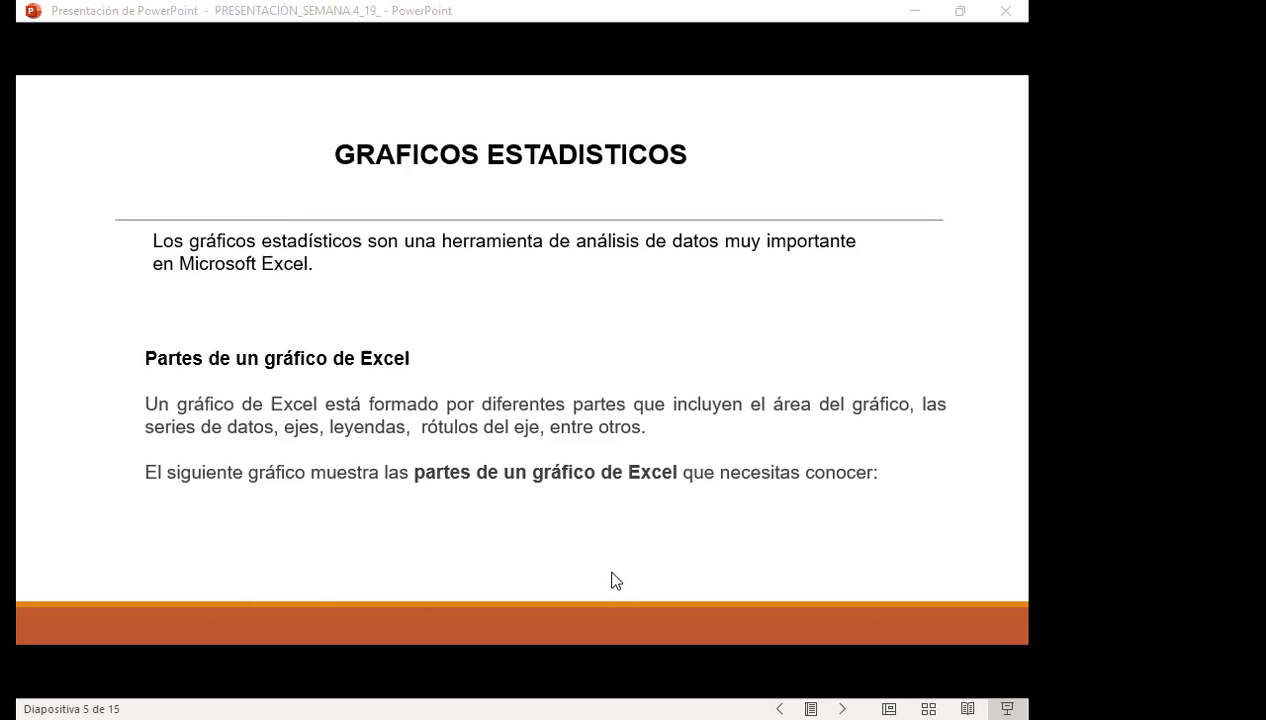
- Advance to slide 6, the labelled diagram of Excel chart parts
{"action": "left_click", "coordinate": [615, 580]}
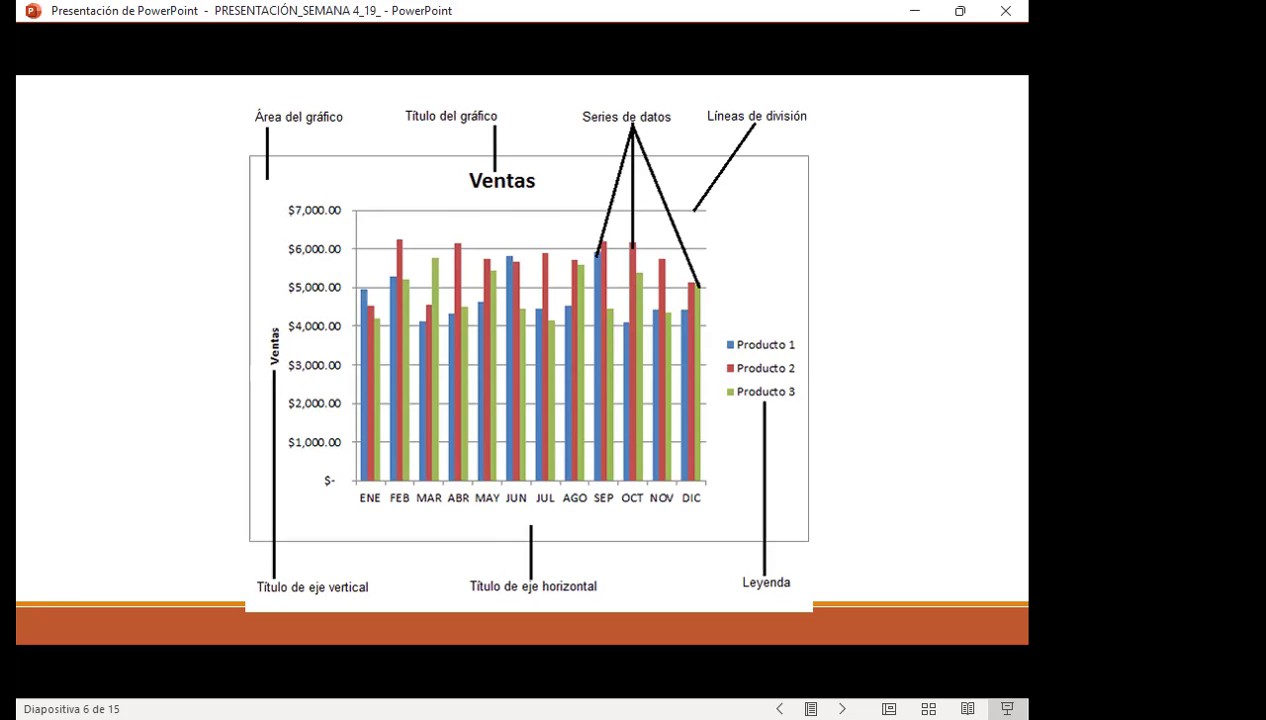
- Advance to slide 7, the bulleted definitions of each chart part
{"action": "key", "text": "Right"}
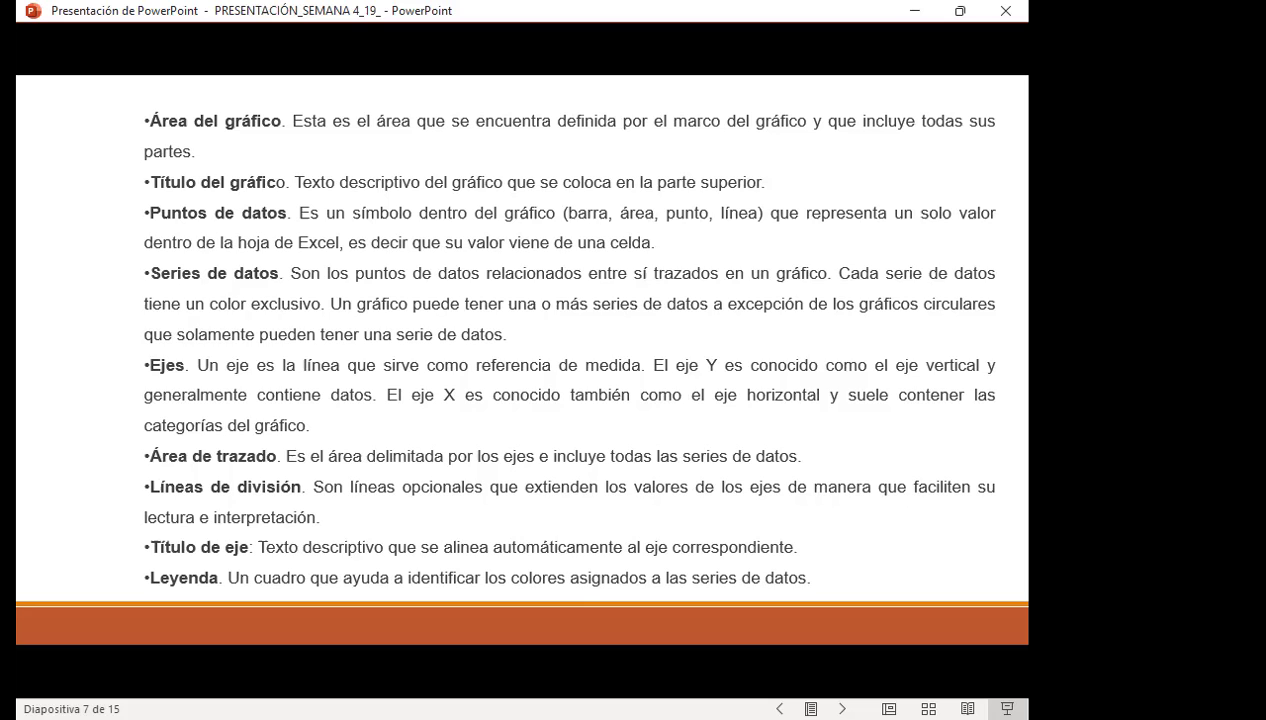
- Advance to slide 8, CATEGORÍAS Y SERIES, with the product and trimester table
{"action": "key", "text": "Right"}
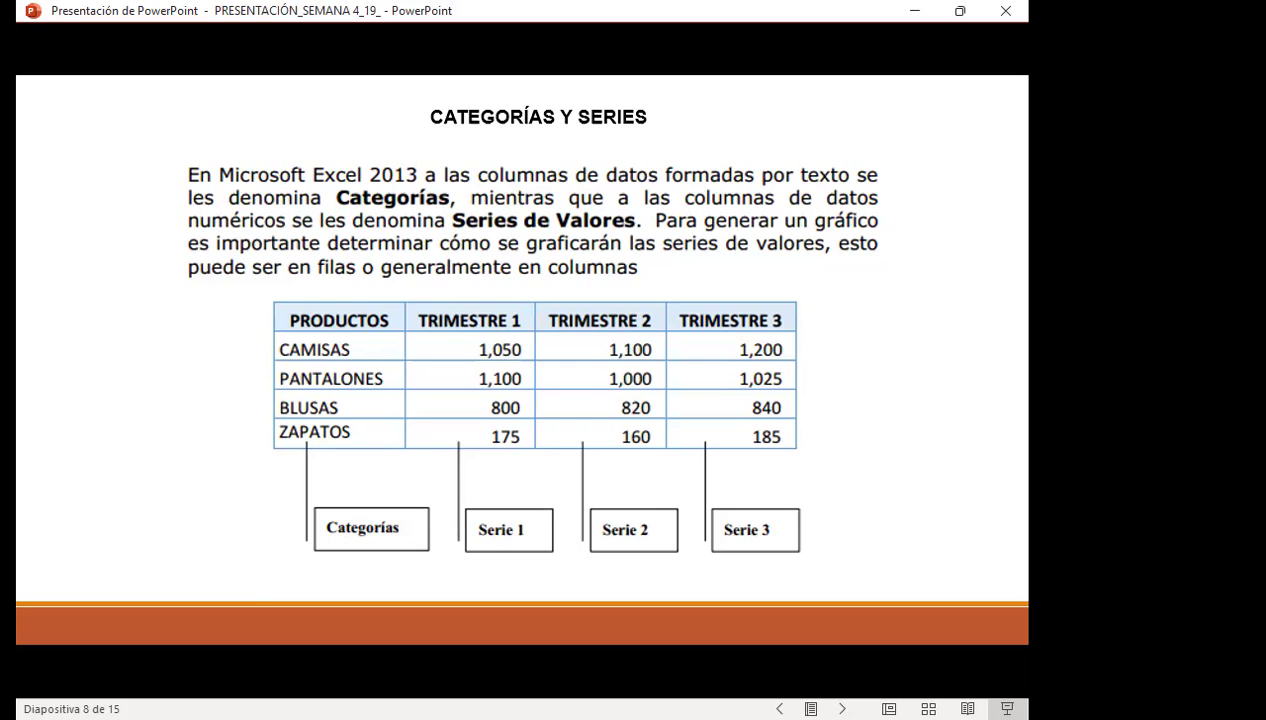
- Advance to slide 9, 'Tipos de gráficos en Excel', introducing column charts
{"action": "key", "text": "Right"}
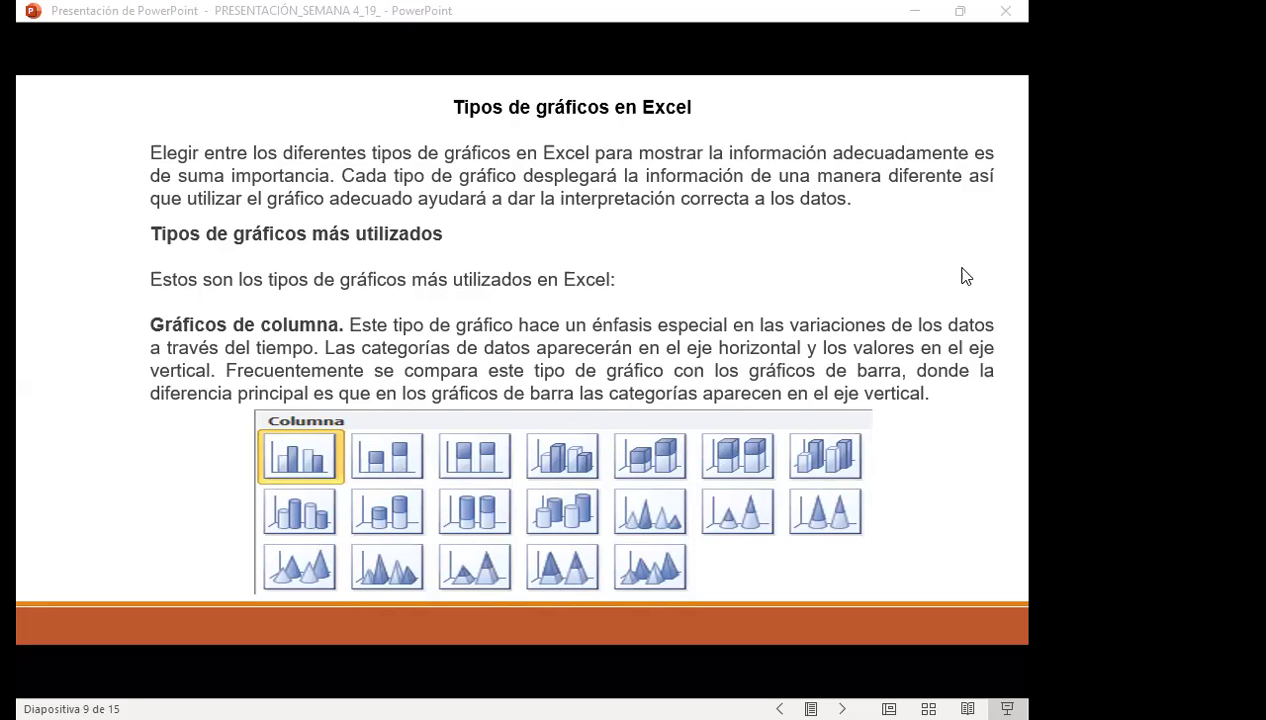
{"action": "key", "text": "Right"}
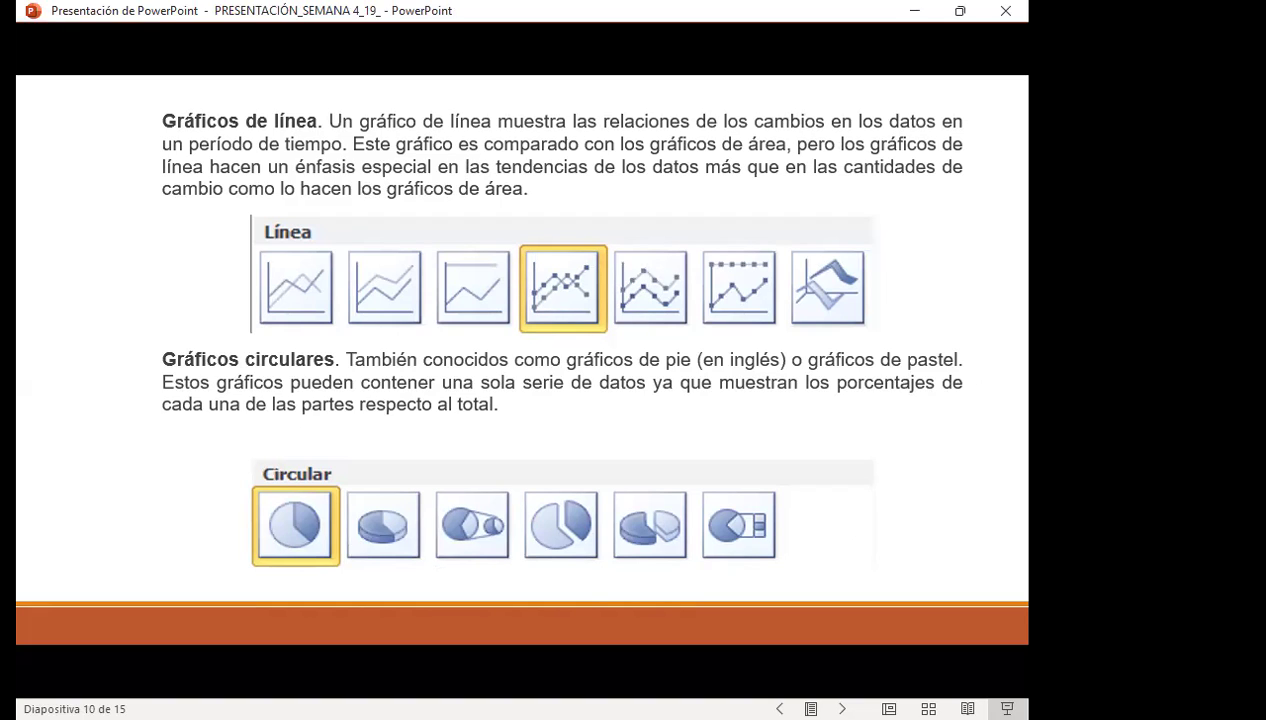
{"action": "key", "text": "Left"}
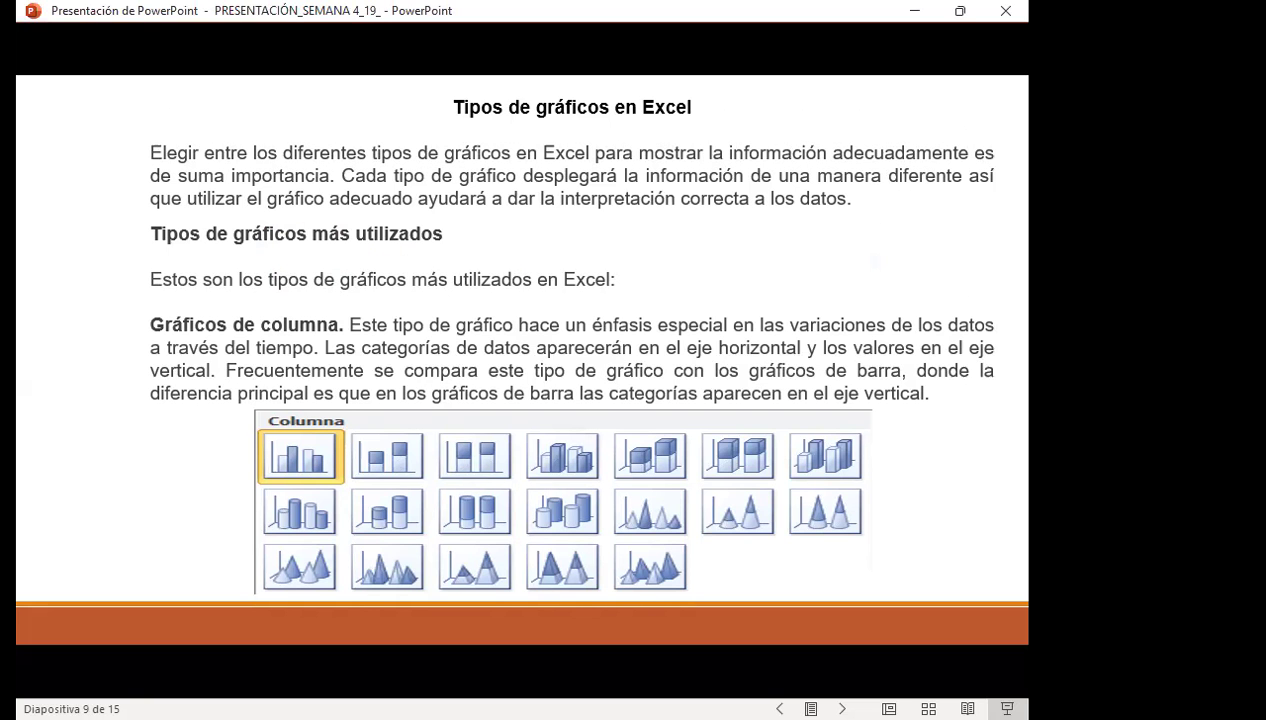
- Advance the slideshow to slide 10, on line charts and pie charts
{"action": "key", "text": "Right"}
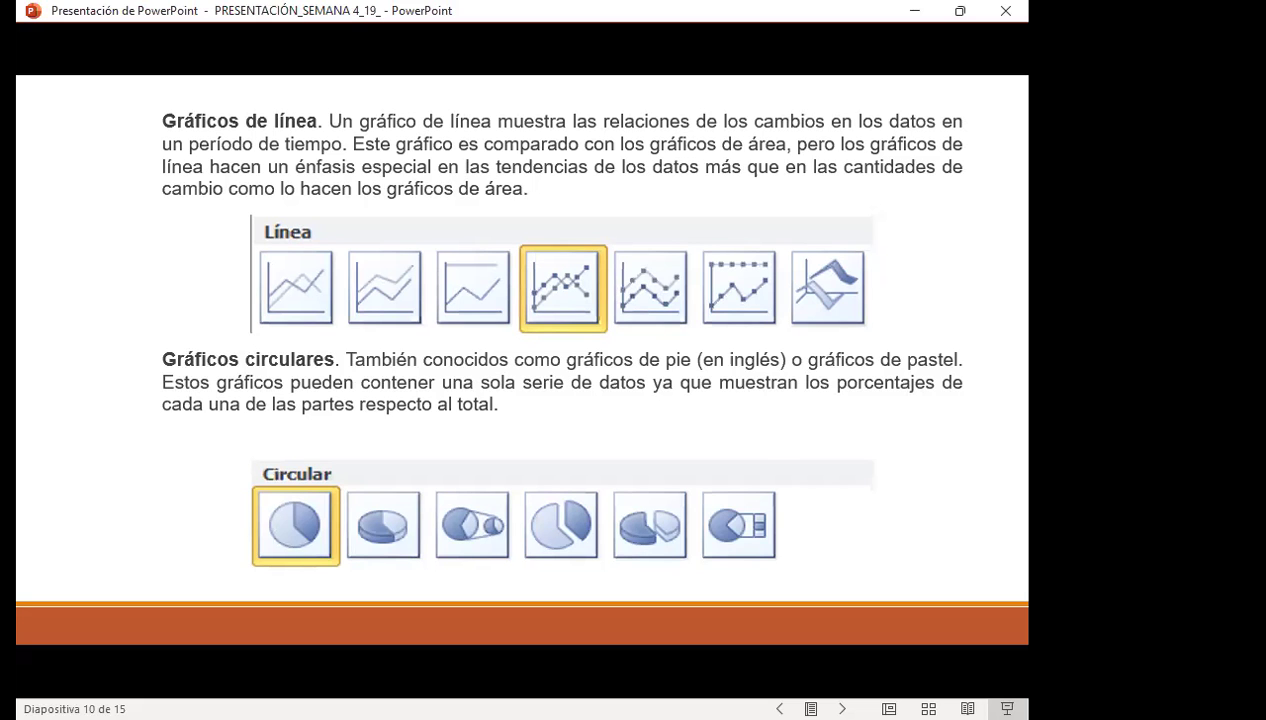
- Advance the slideshow to slide 11 on Gráficos de Barra
{"action": "key", "text": "Right"}
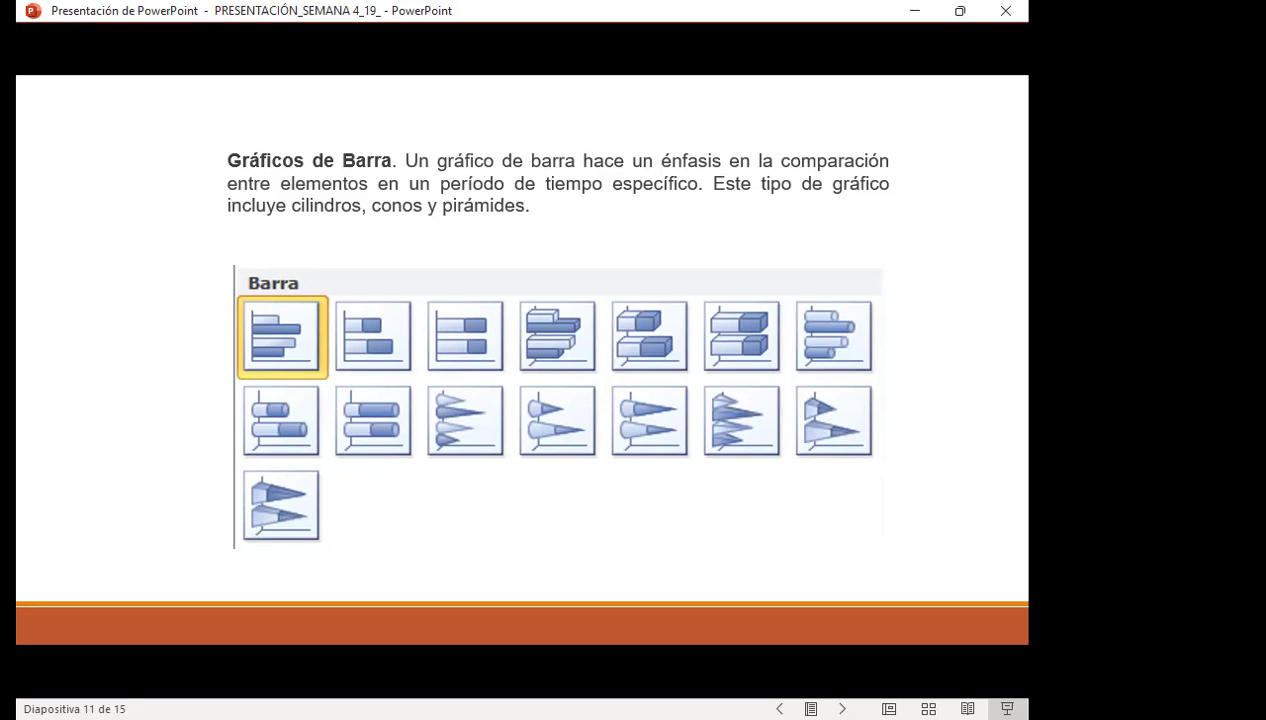
- Advance the presentation to slide 12 on area and XY scatter charts
{"action": "key", "text": "Right"}
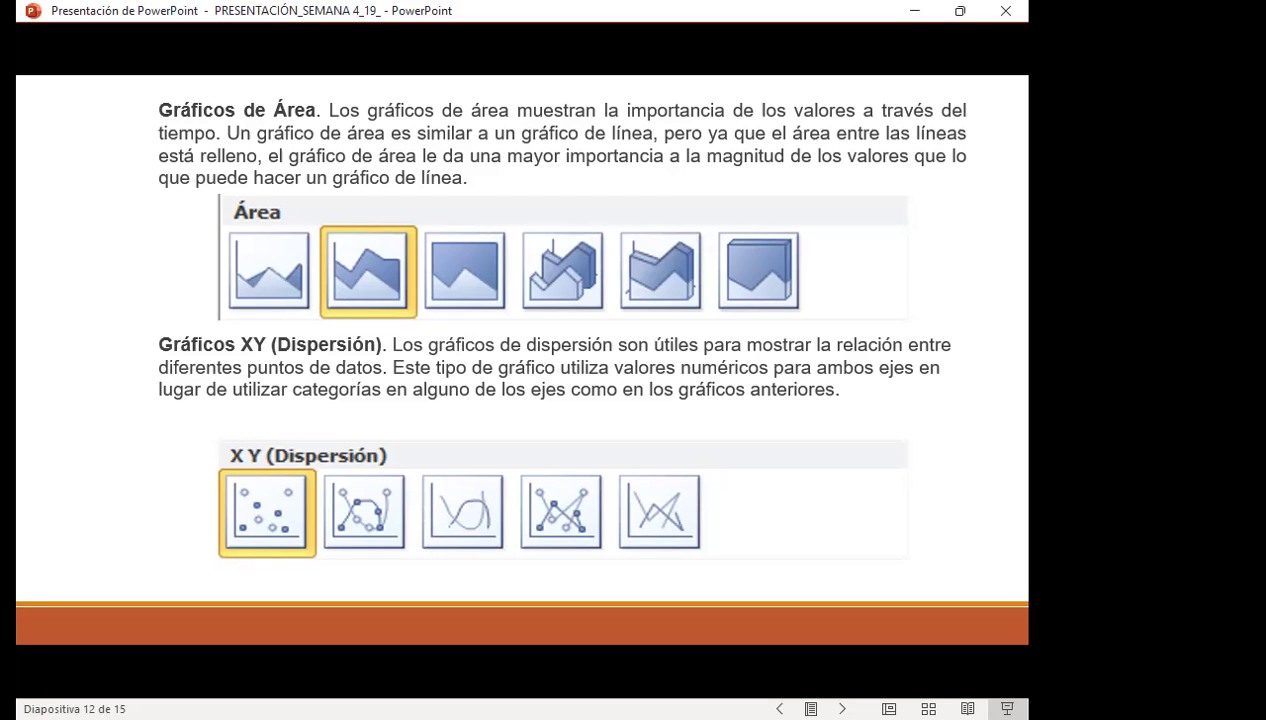
- Go to the EJERCICIOS A TRABAJAR slide, then switch to Excel's GRÁFICO 2 product table
{"action": "key", "text": "Right"}
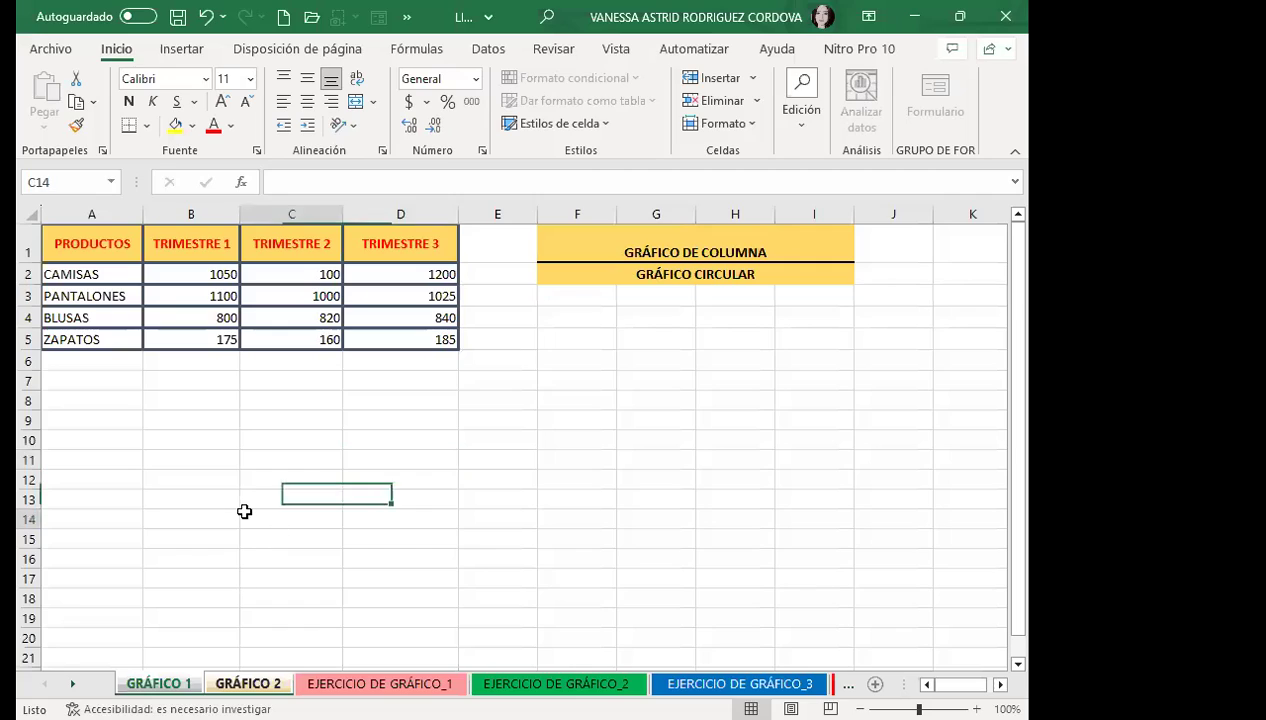
{"action": "left_click", "coordinate": [243, 511]}
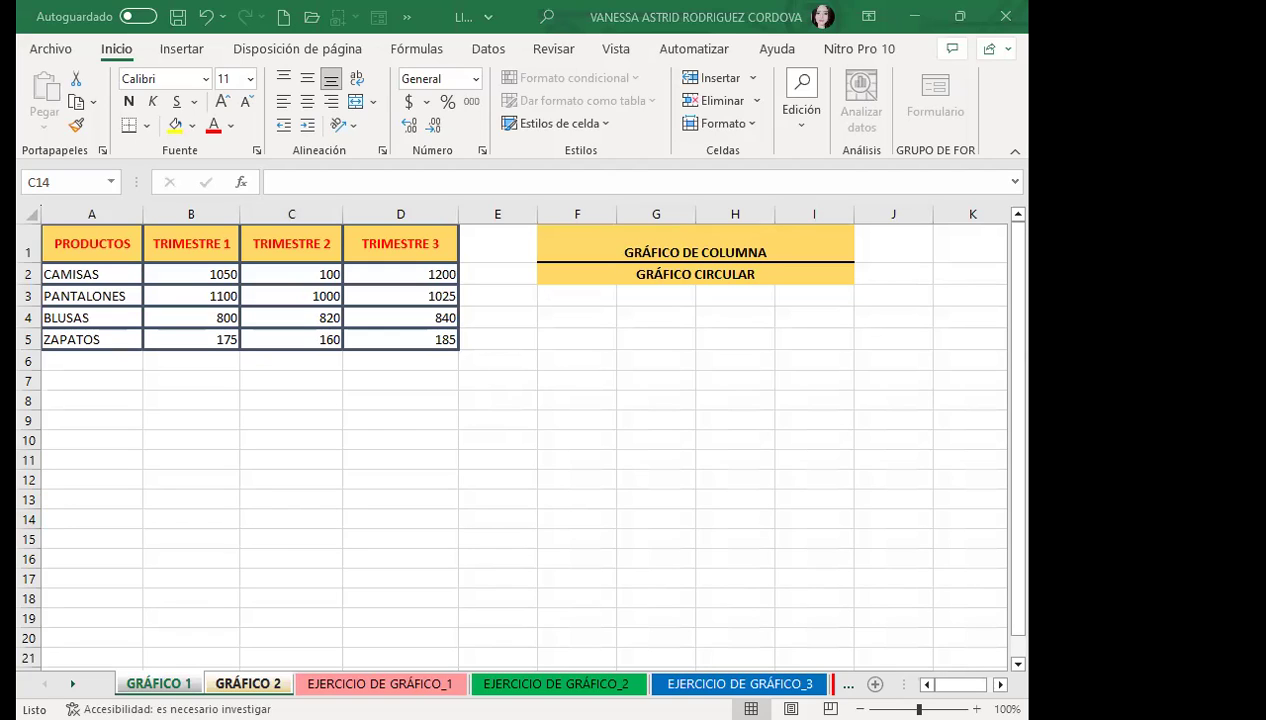
{"action": "key", "text": "ctrl+c"}
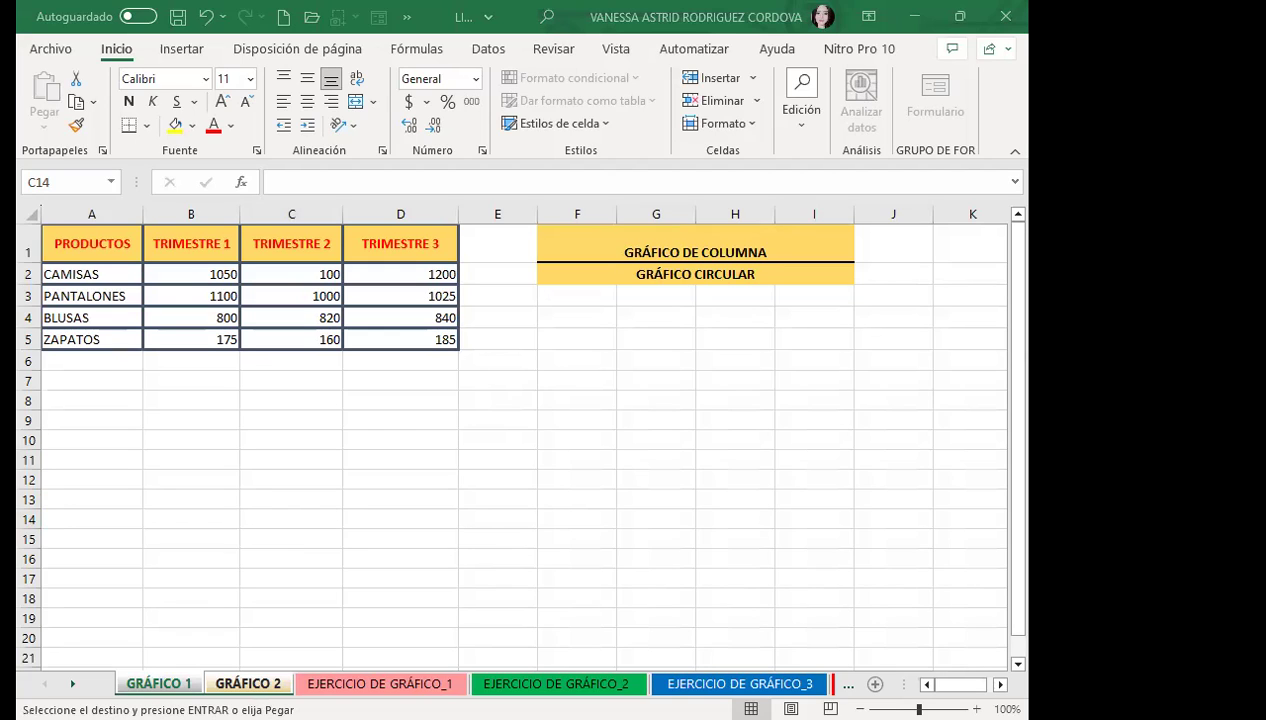
{"action": "key", "text": "Escape"}
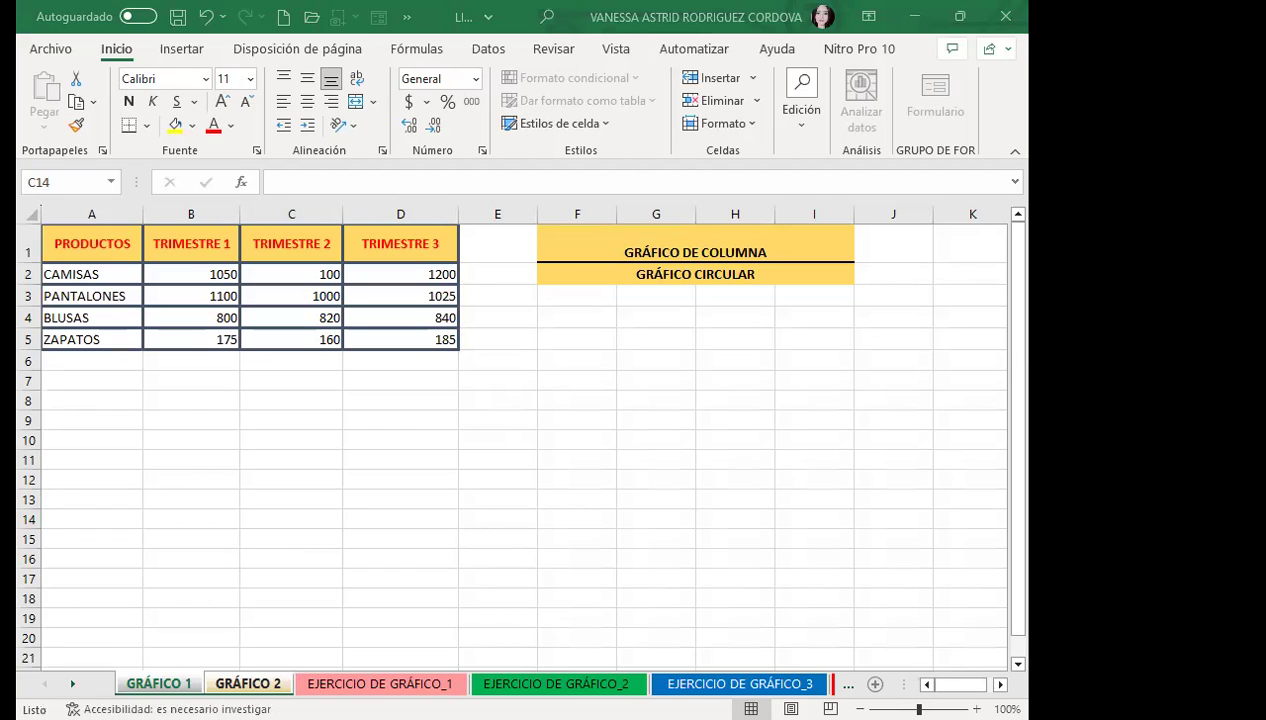
{"action": "left_click", "coordinate": [400, 440]}
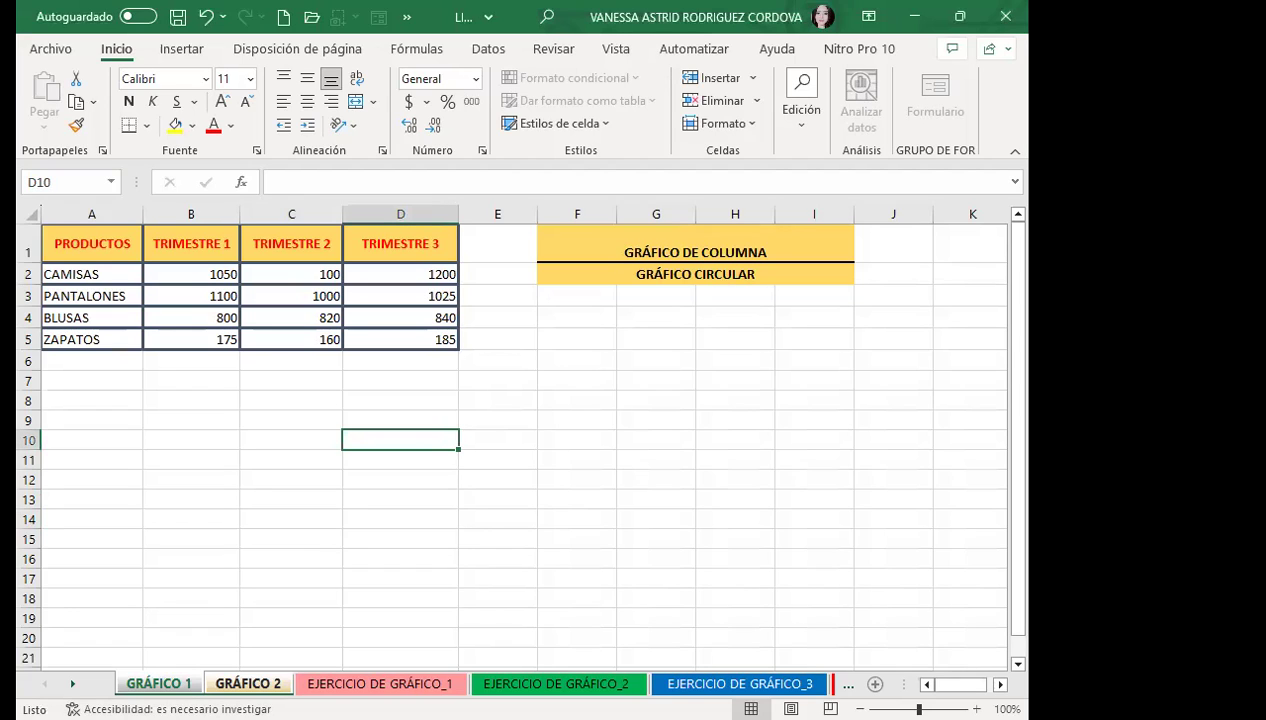
- Select cells in the product-by-trimester table and show the Insertar tab's Gráficos options
{"action": "left_click", "coordinate": [183, 466]}
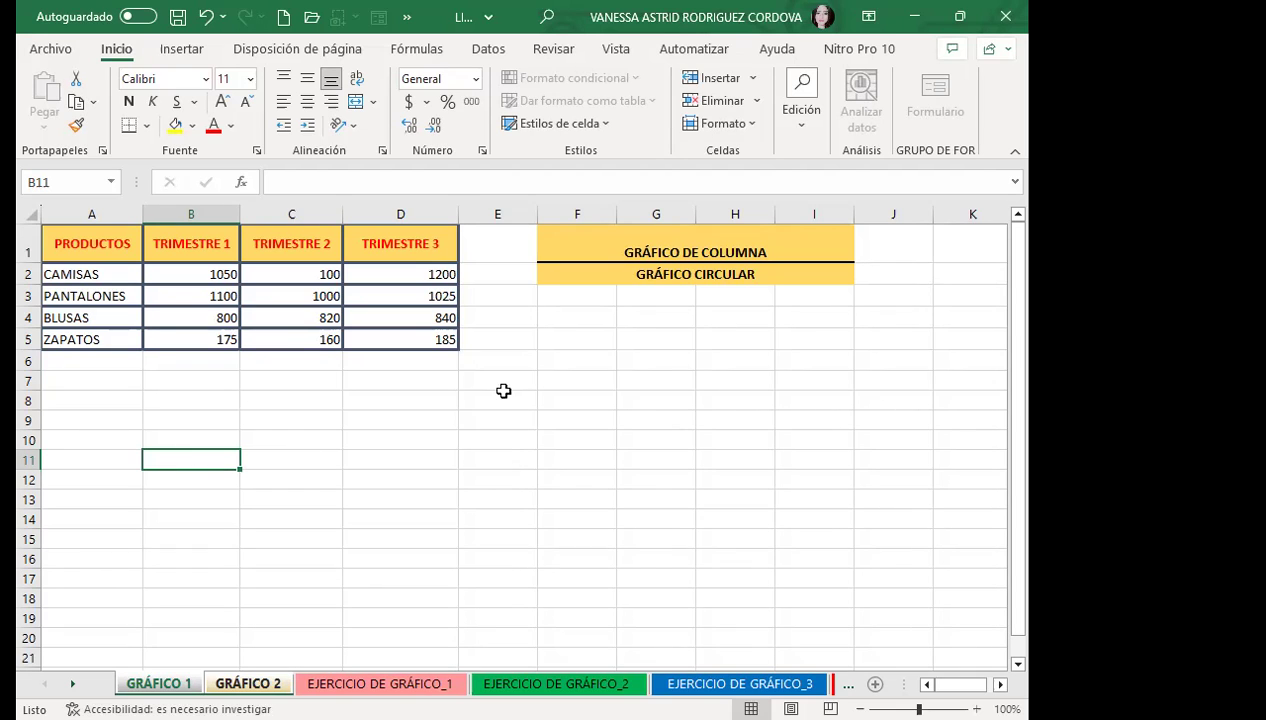
{"action": "left_click", "coordinate": [175, 55]}
{"action": "left_click", "coordinate": [245, 338]}
{"action": "left_click", "coordinate": [291, 305]}
- Ungroup the GRÁFICO 1 and GRÁFICO 2 sheets with Desagrupar hojas, leaving GRÁFICO 1 active
{"action": "right_click", "coordinate": [192, 680]}
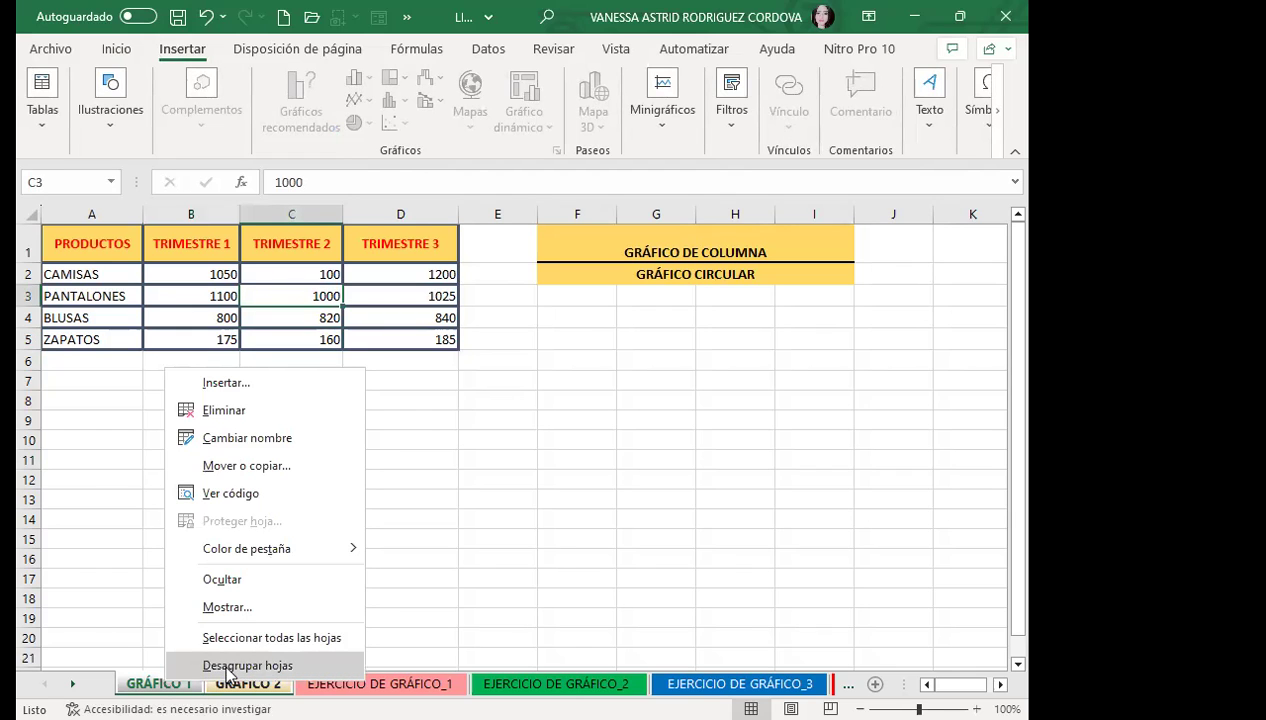
{"action": "left_click", "coordinate": [228, 668]}
{"action": "left_click", "coordinate": [161, 593]}
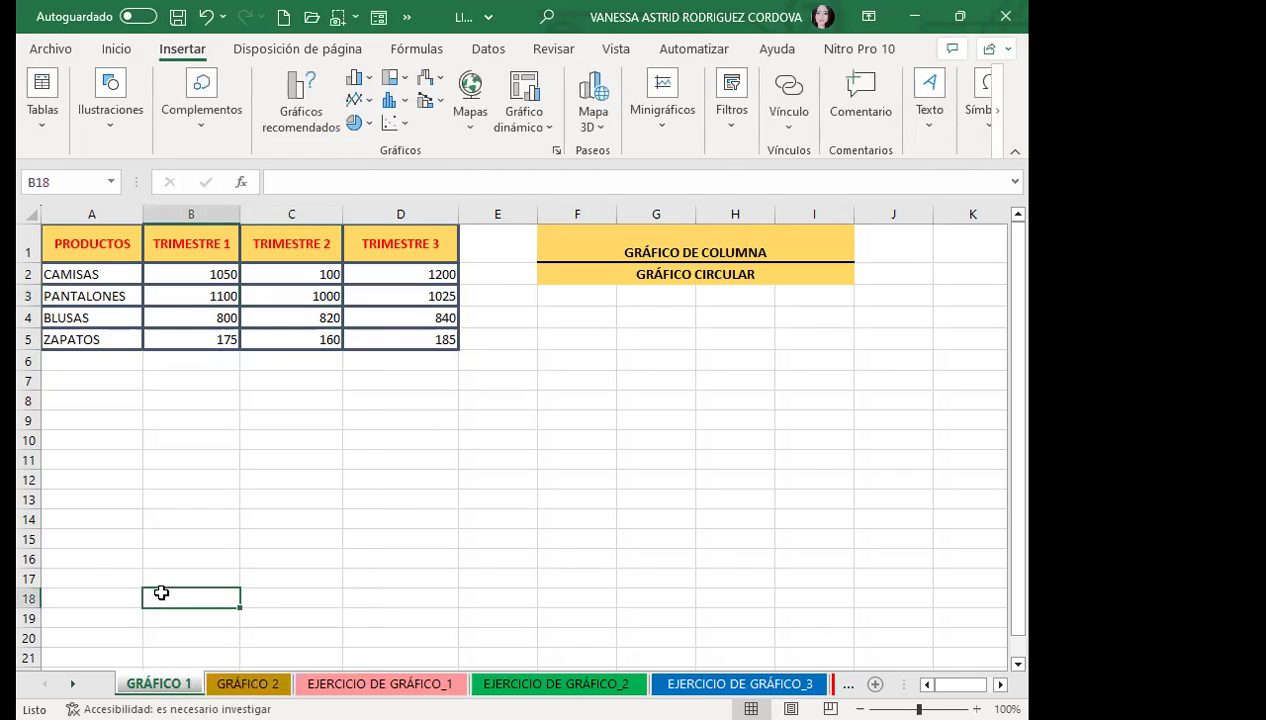
{"action": "left_click", "coordinate": [250, 500]}
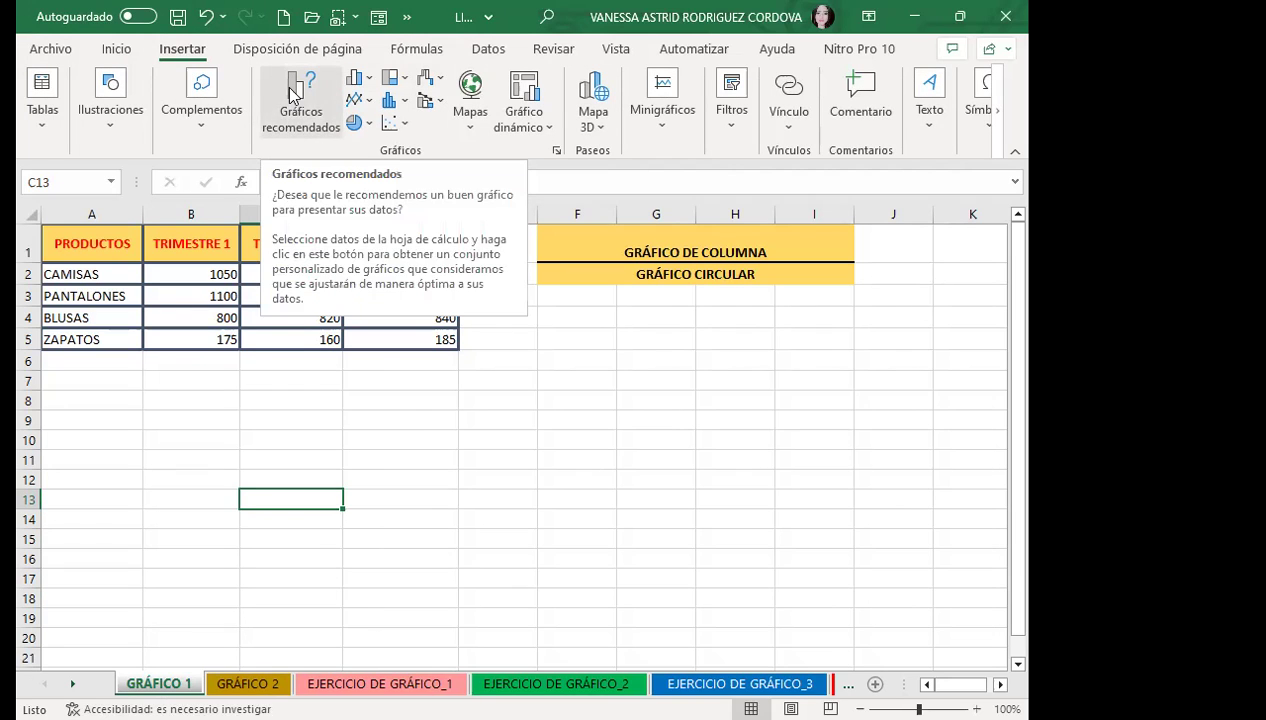
{"action": "left_click", "coordinate": [227, 273]}
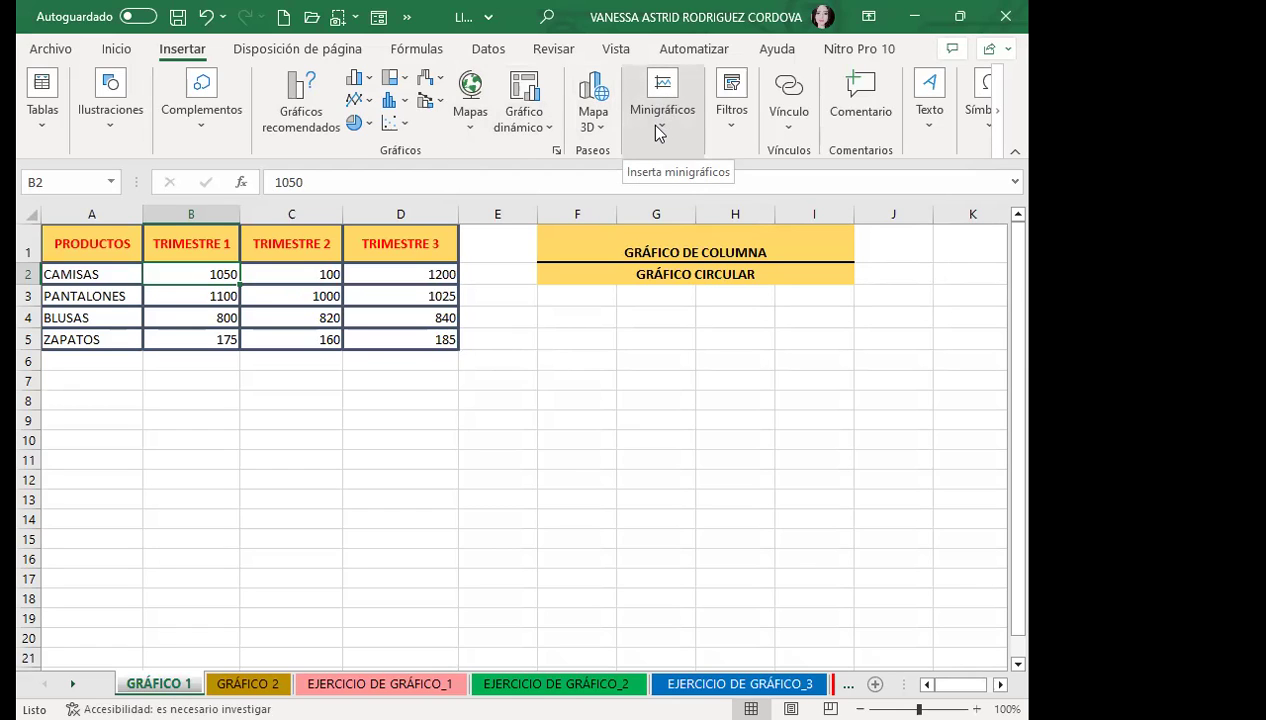
{"action": "left_click", "coordinate": [656, 132]}
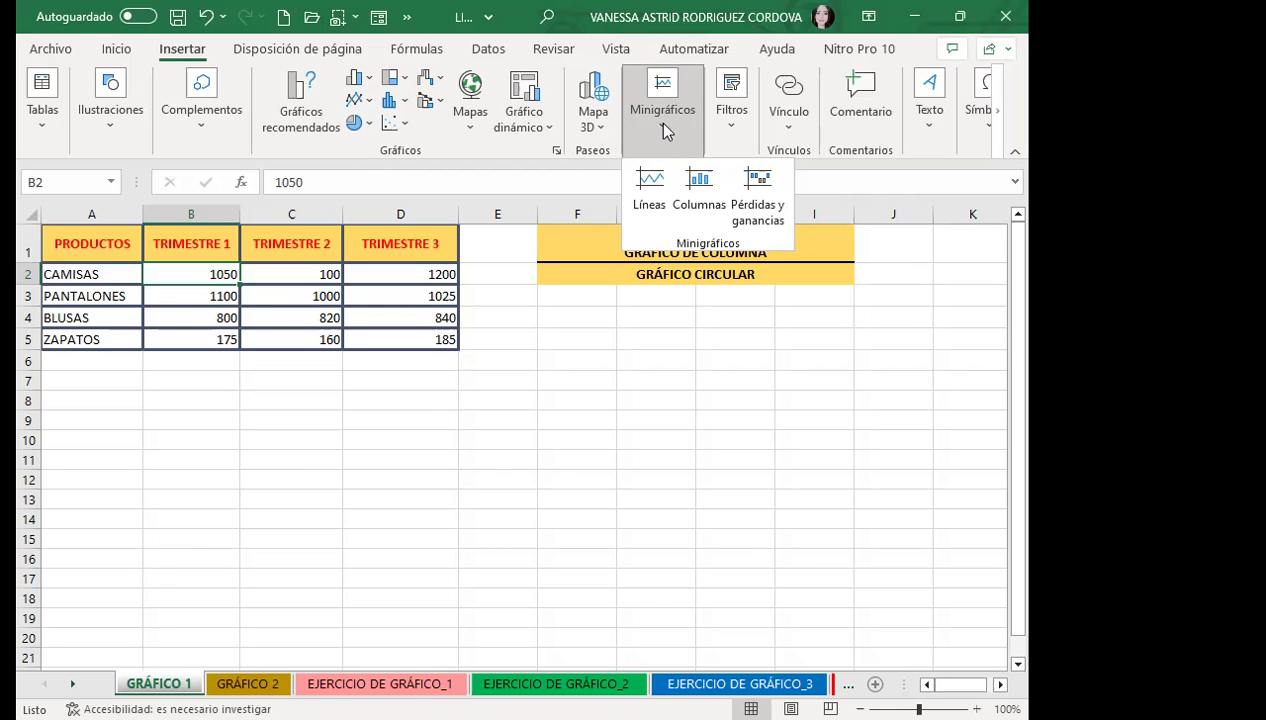
{"action": "left_click", "coordinate": [663, 126]}
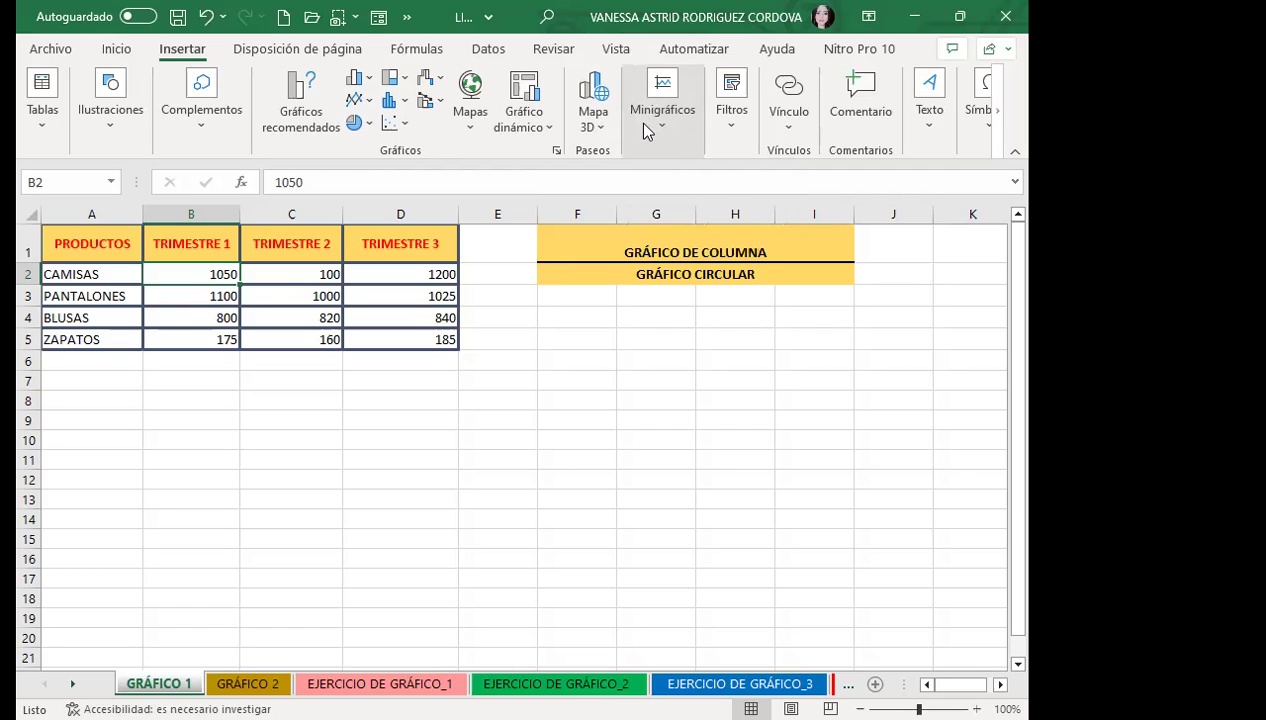
{"action": "left_click", "coordinate": [276, 290]}
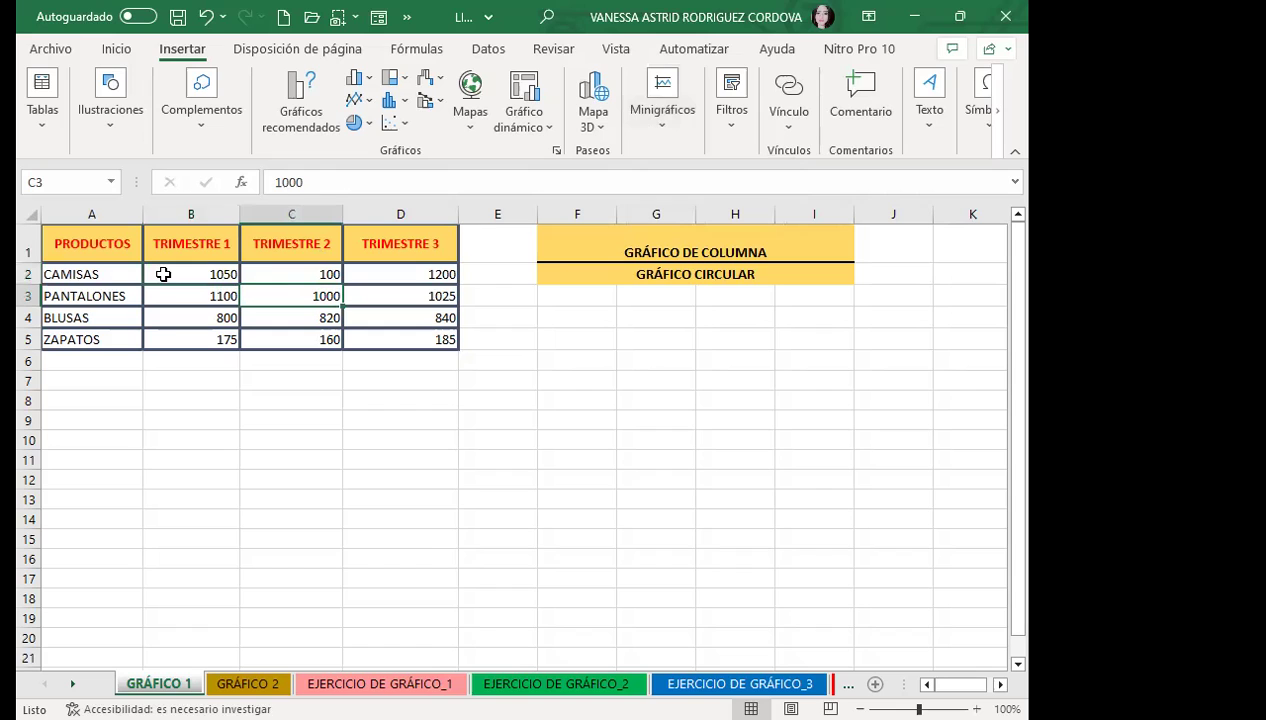
{"action": "left_click", "coordinate": [78, 239]}
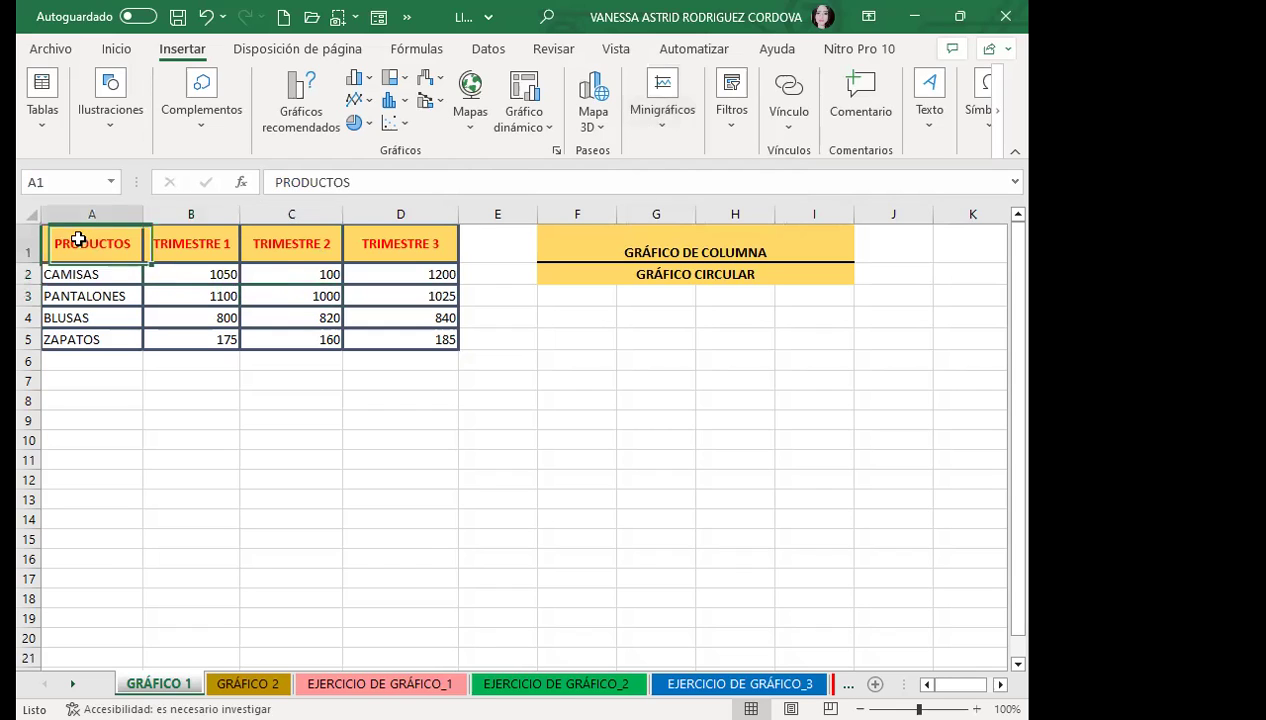
{"action": "left_click_drag", "start_coordinate": [78, 239], "coordinate": [375, 333]}
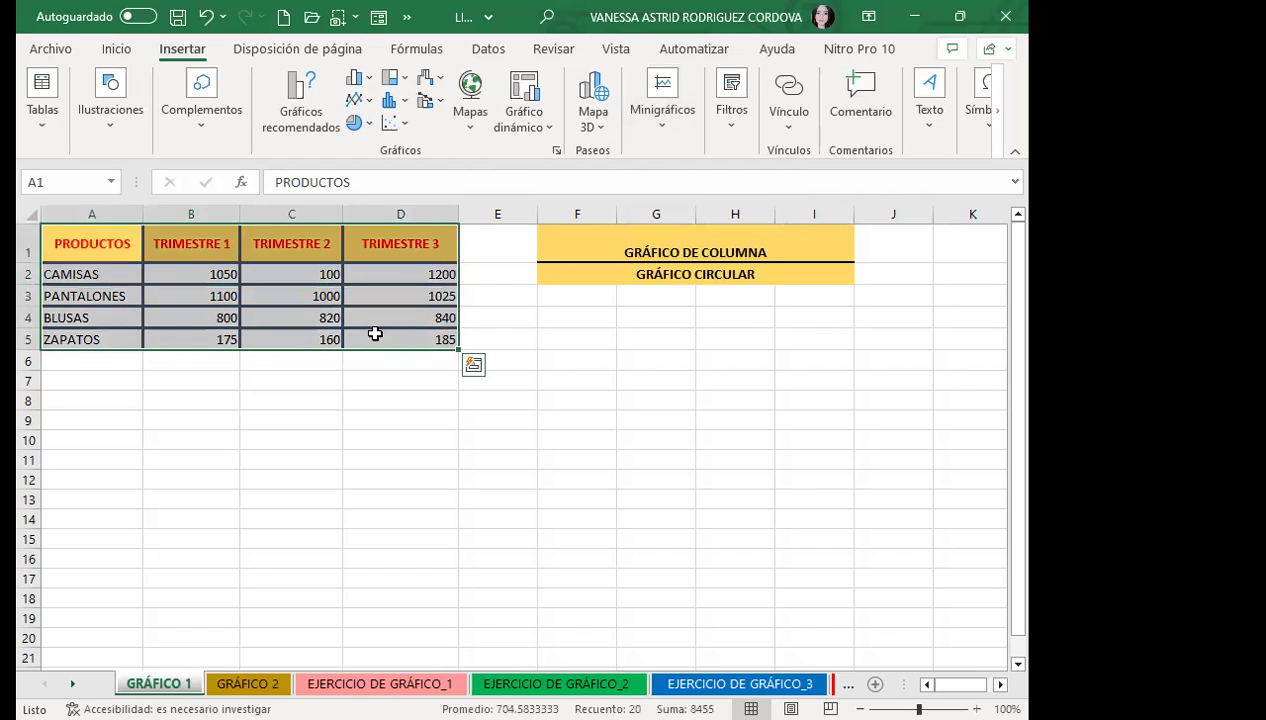
{"action": "left_click", "coordinate": [175, 273]}
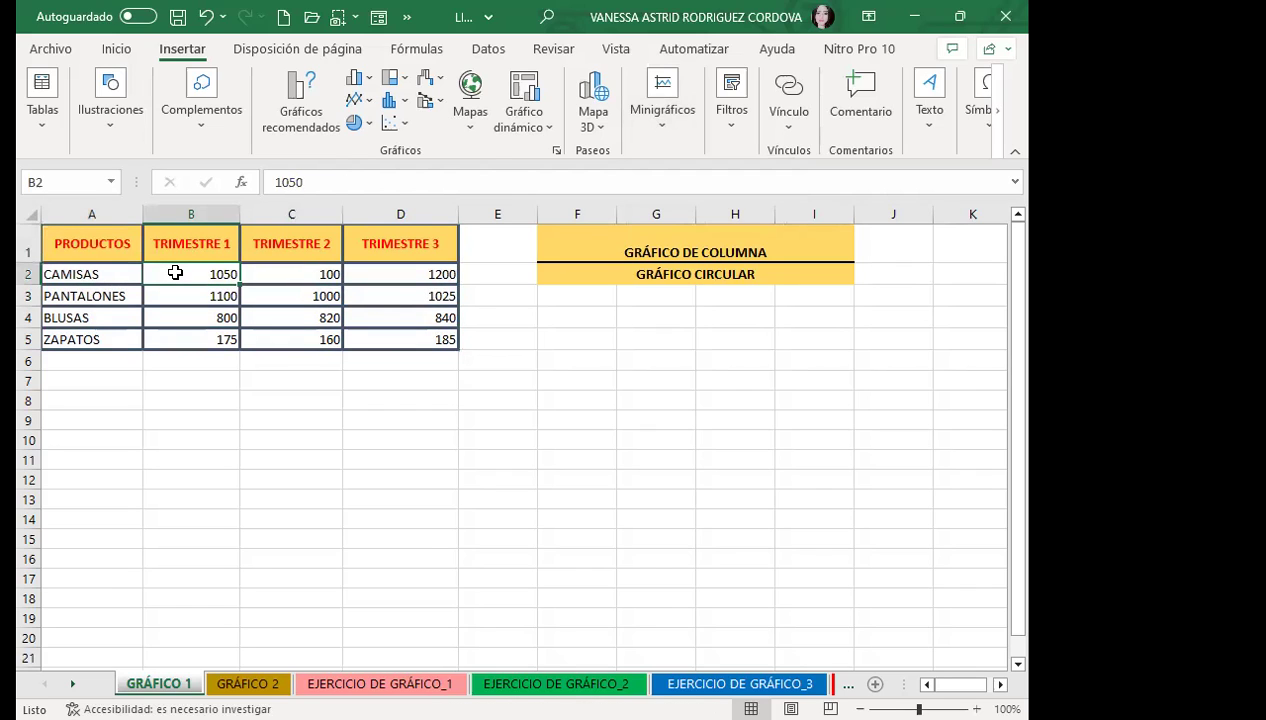
- Show the Insert Column or Bar Chart type list in the Charts group
{"action": "left_click", "coordinate": [356, 84]}
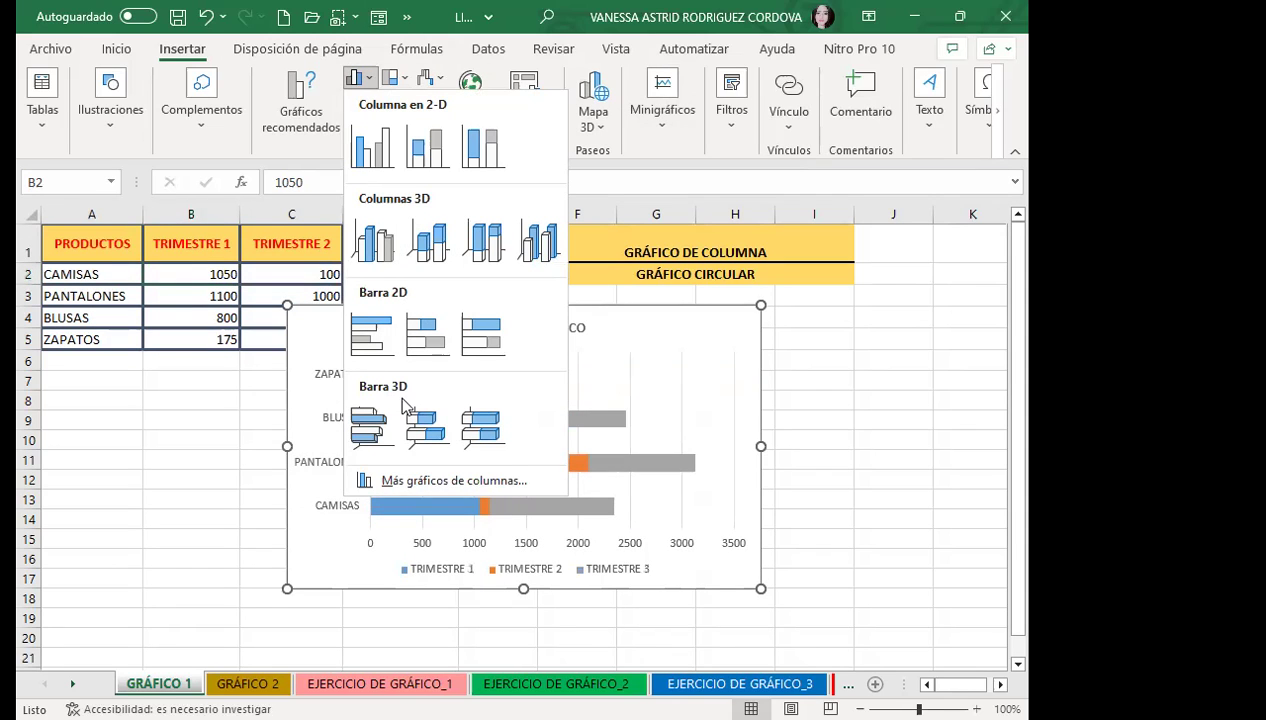
- Insert a 2-D Clustered Column chart and move it below the table to rows 7–21
{"action": "left_click", "coordinate": [372, 148]}
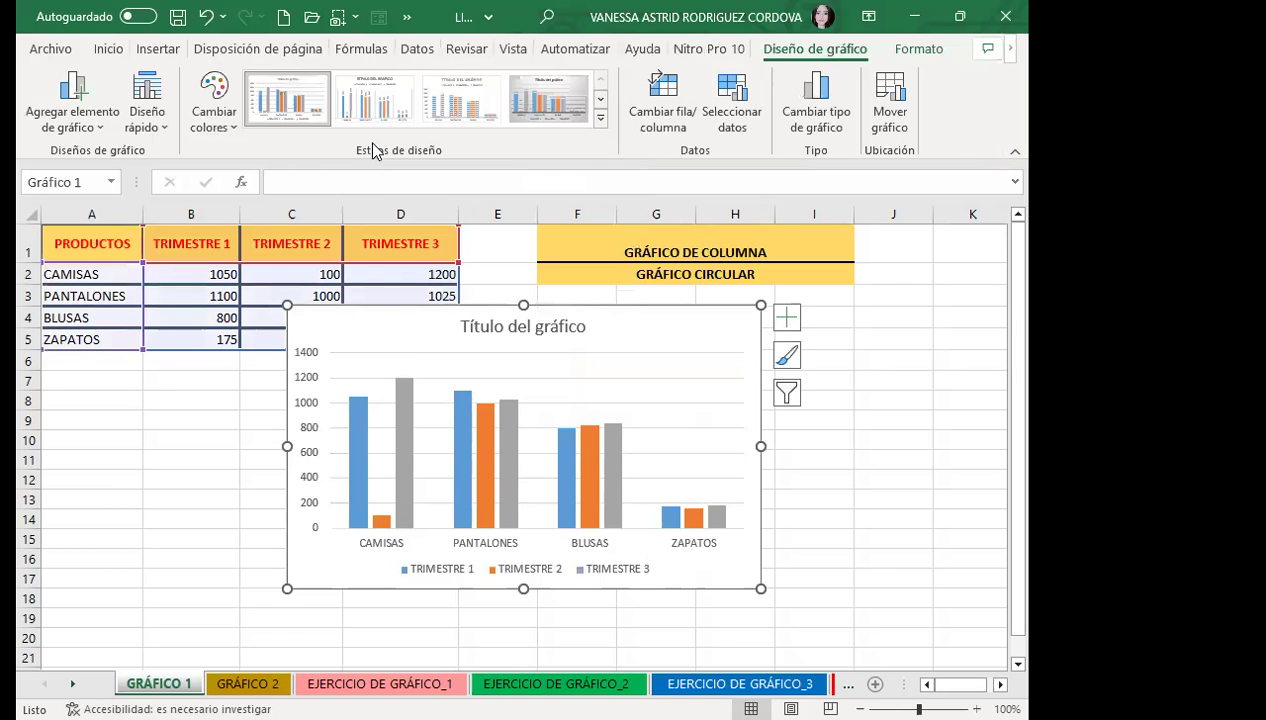
{"action": "mouse_move", "coordinate": [629, 326]}
{"action": "left_mouse_down"}
{"action": "mouse_move", "coordinate": [464, 399]}
{"action": "mouse_move", "coordinate": [440, 392]}
{"action": "left_mouse_up"}
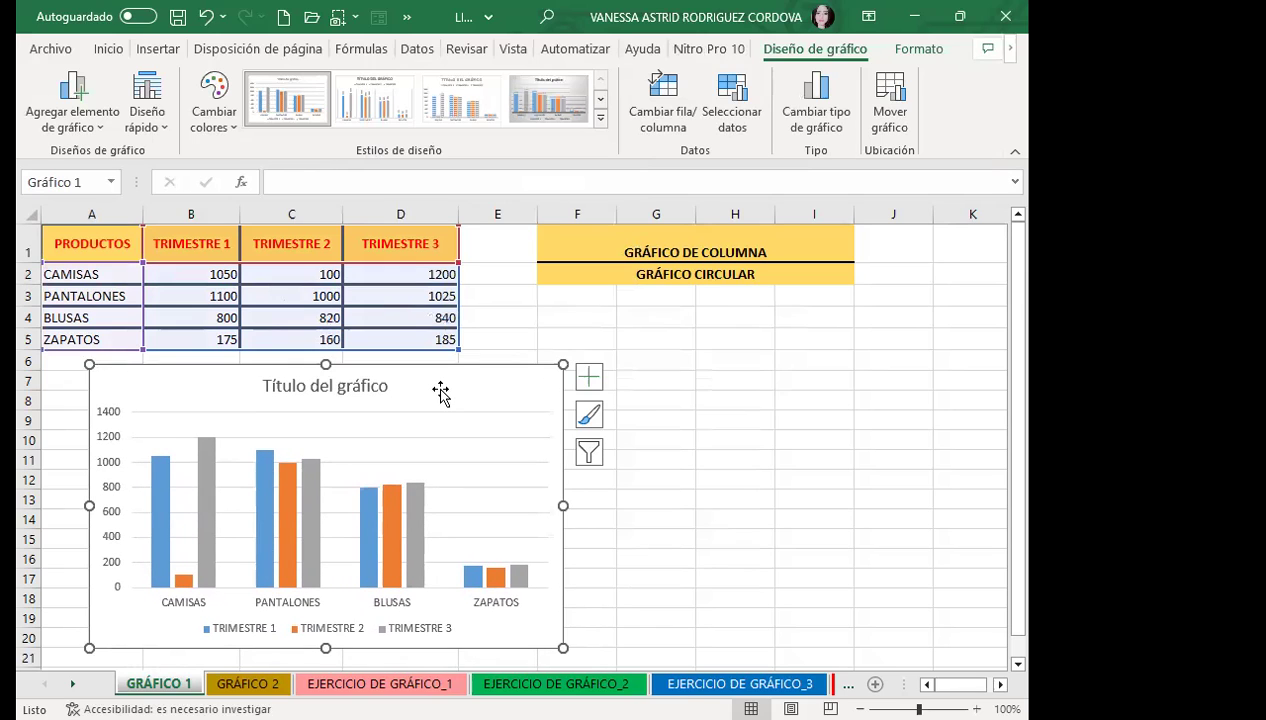
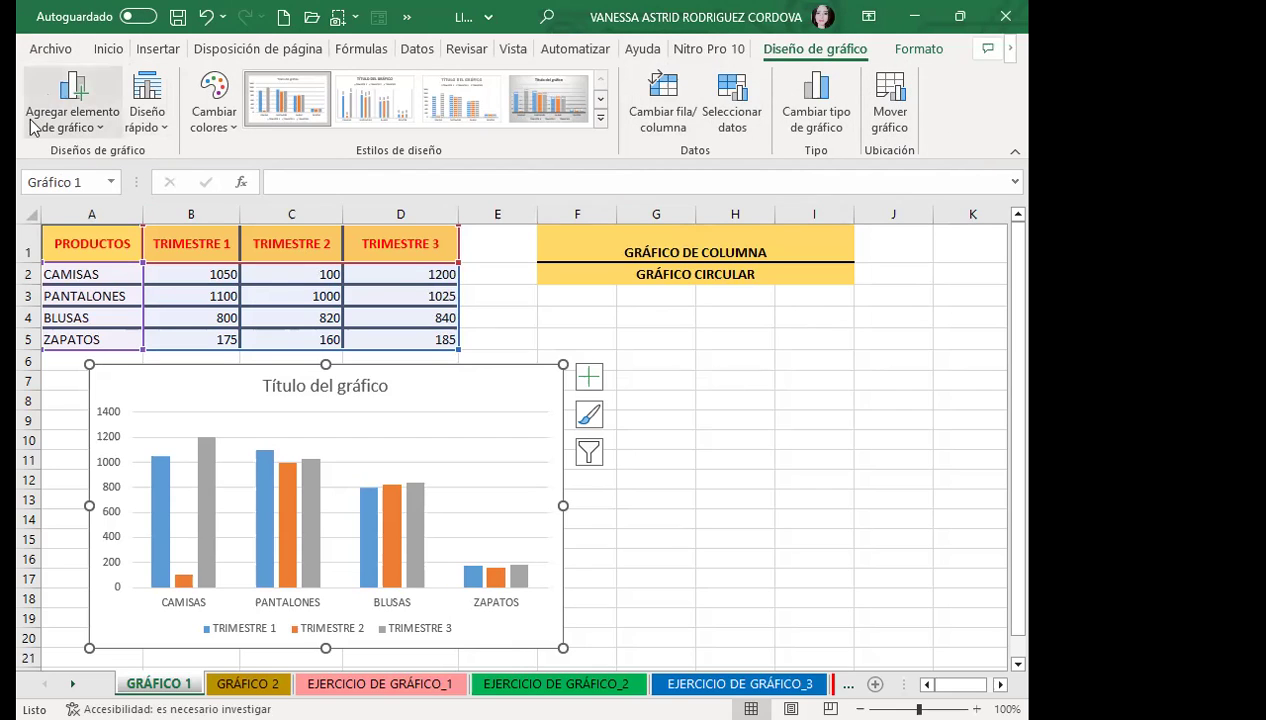
- Apply Quick Layout 9 (axis titles, right legend) and place the chart under the table across columns B–G
{"action": "left_click", "coordinate": [163, 131]}
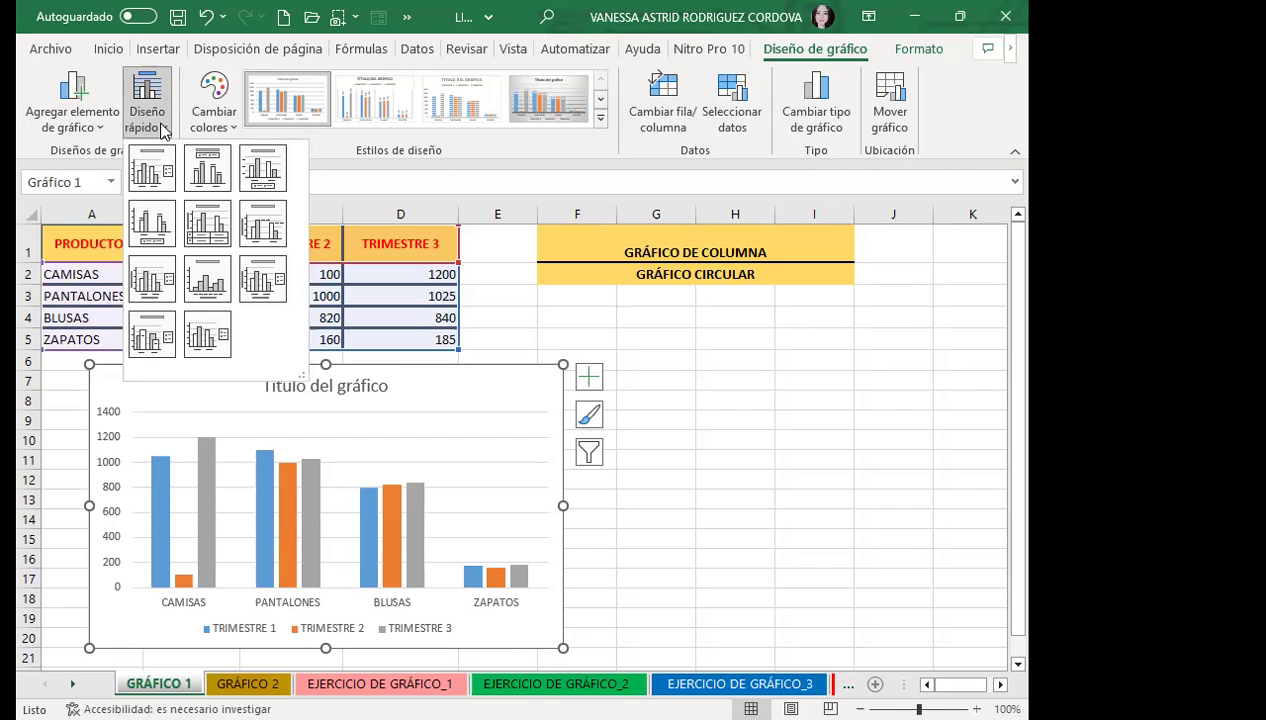
{"action": "left_click", "coordinate": [261, 287]}
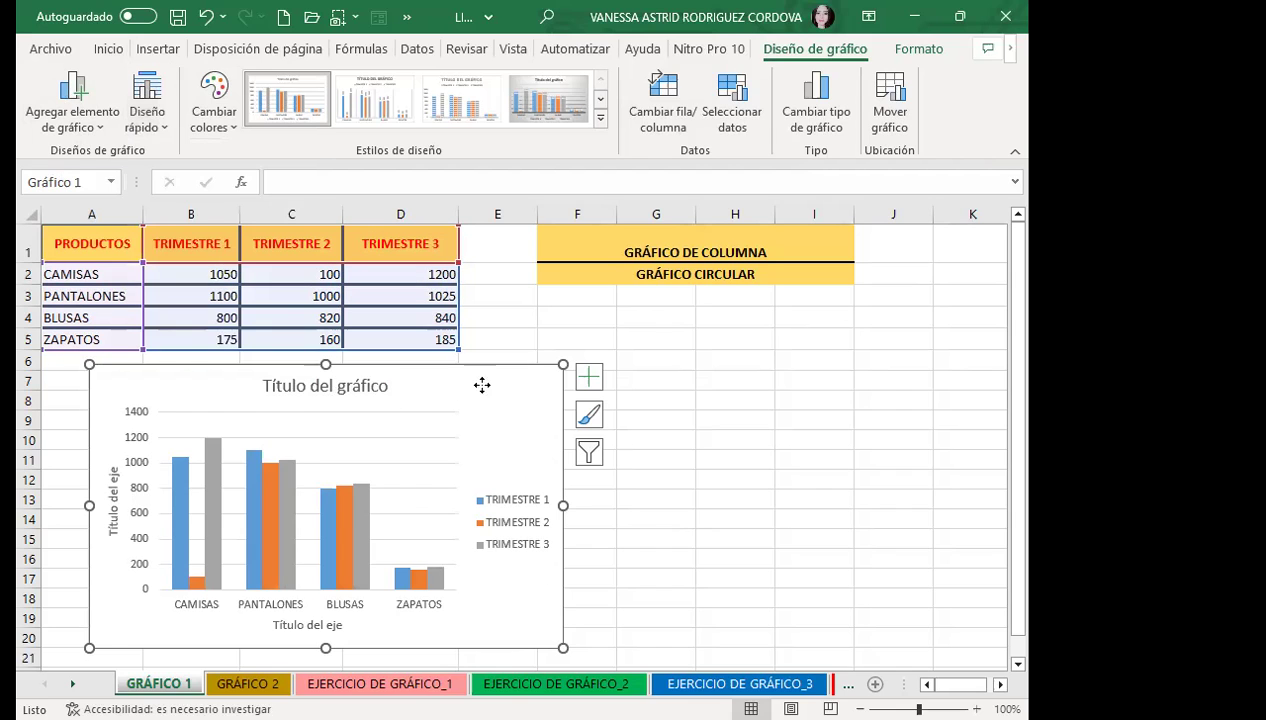
{"action": "left_click_drag", "start_coordinate": [480, 381], "coordinate": [557, 367]}
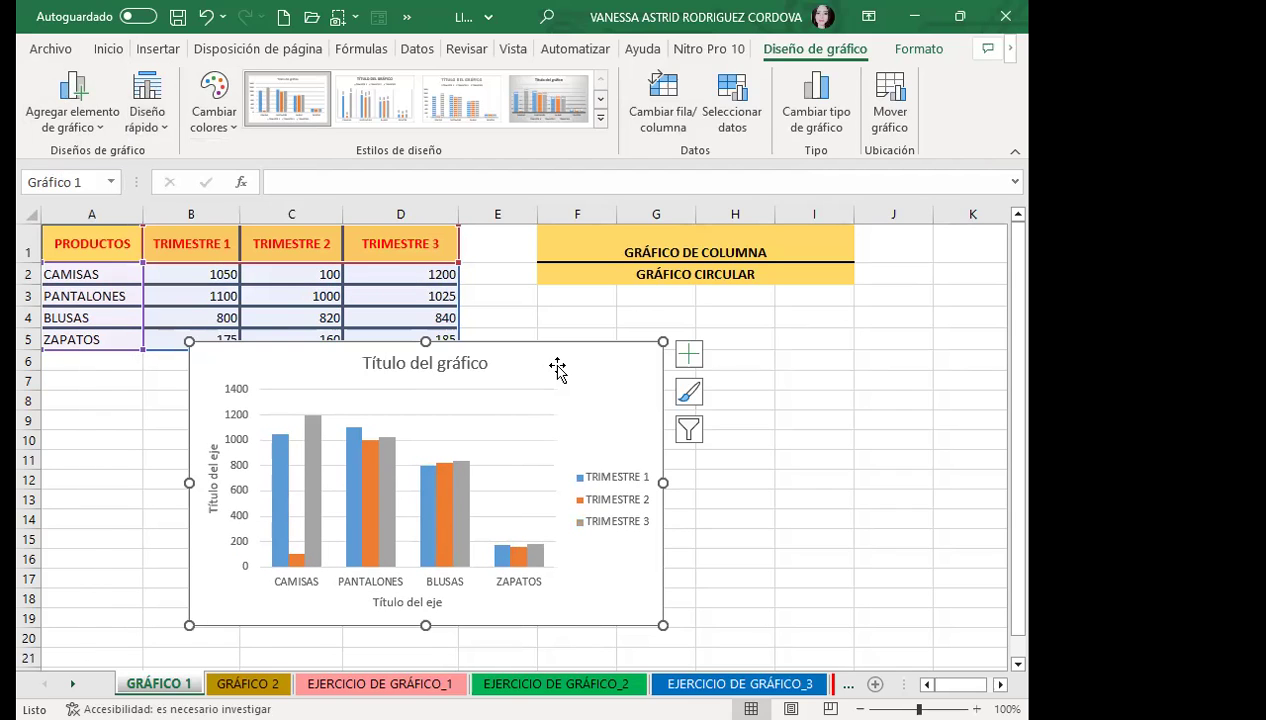
{"action": "left_click_drag", "start_coordinate": [636, 362], "coordinate": [536, 385]}
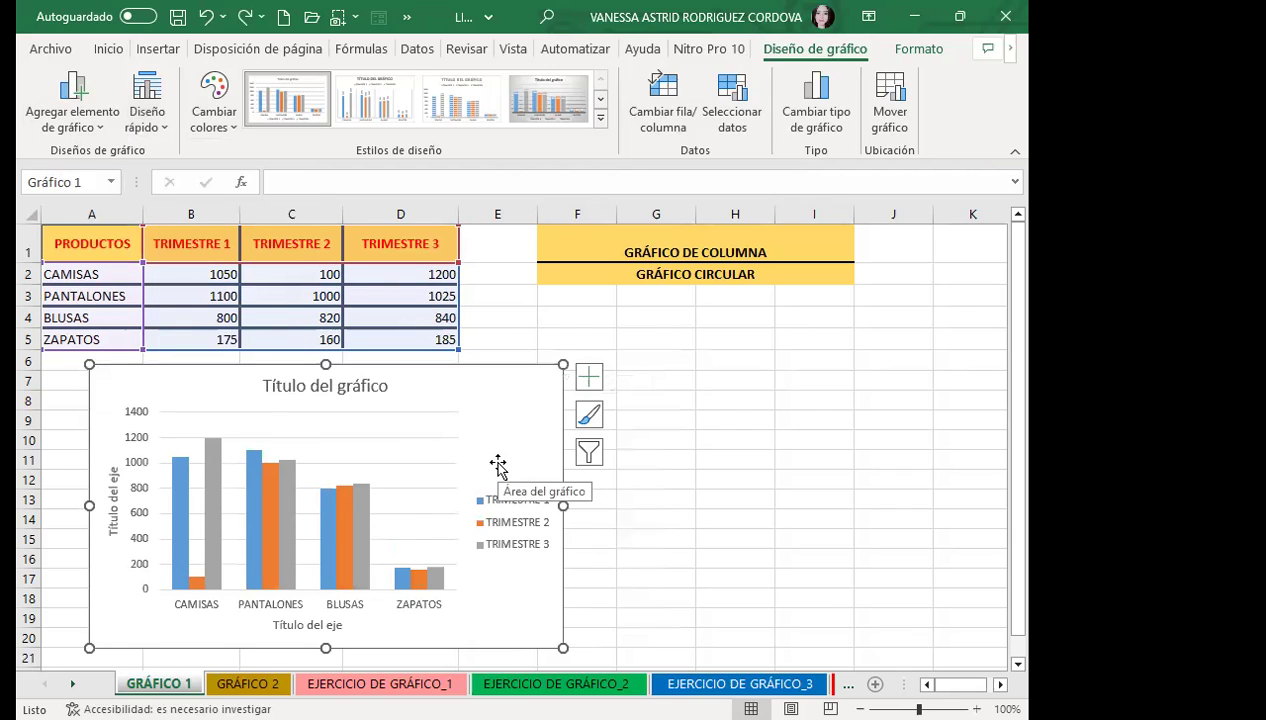
{"action": "left_click", "coordinate": [152, 120]}
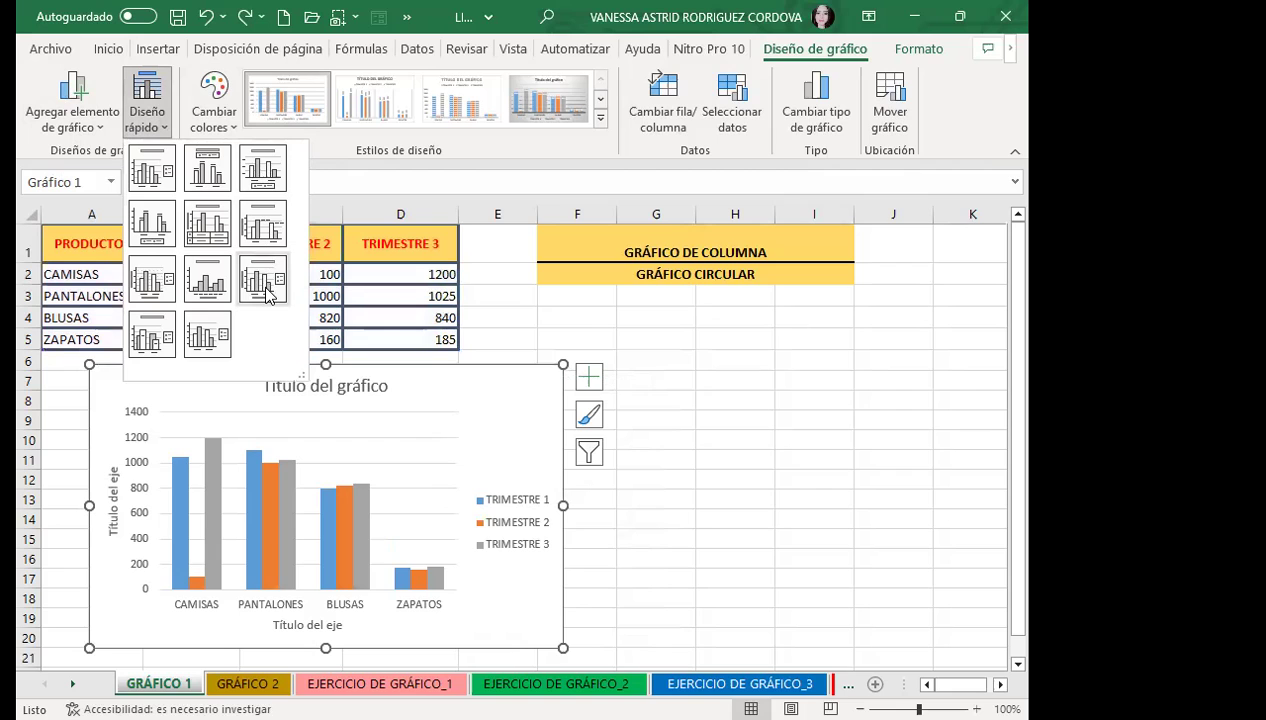
{"action": "left_click_drag", "start_coordinate": [449, 401], "coordinate": [556, 392]}
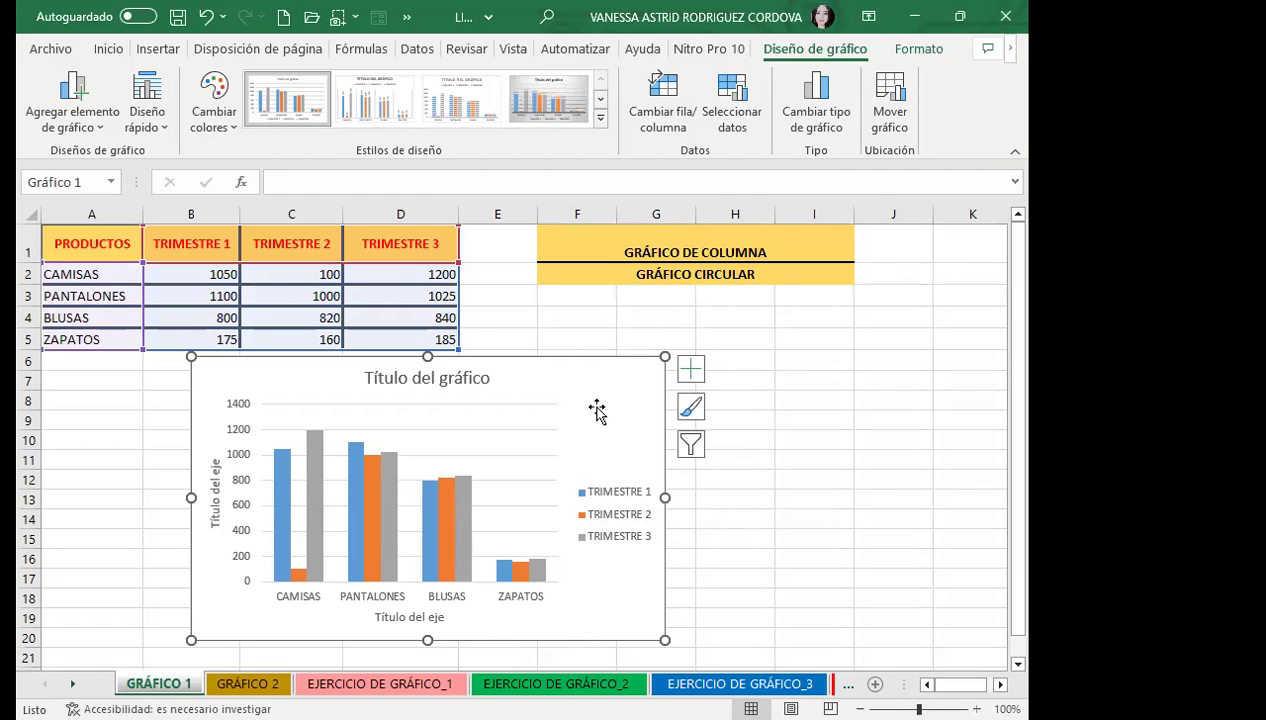
- Reapply Layout 9 after previewing layouts and shift the chart left to column A
{"action": "left_click", "coordinate": [147, 105]}
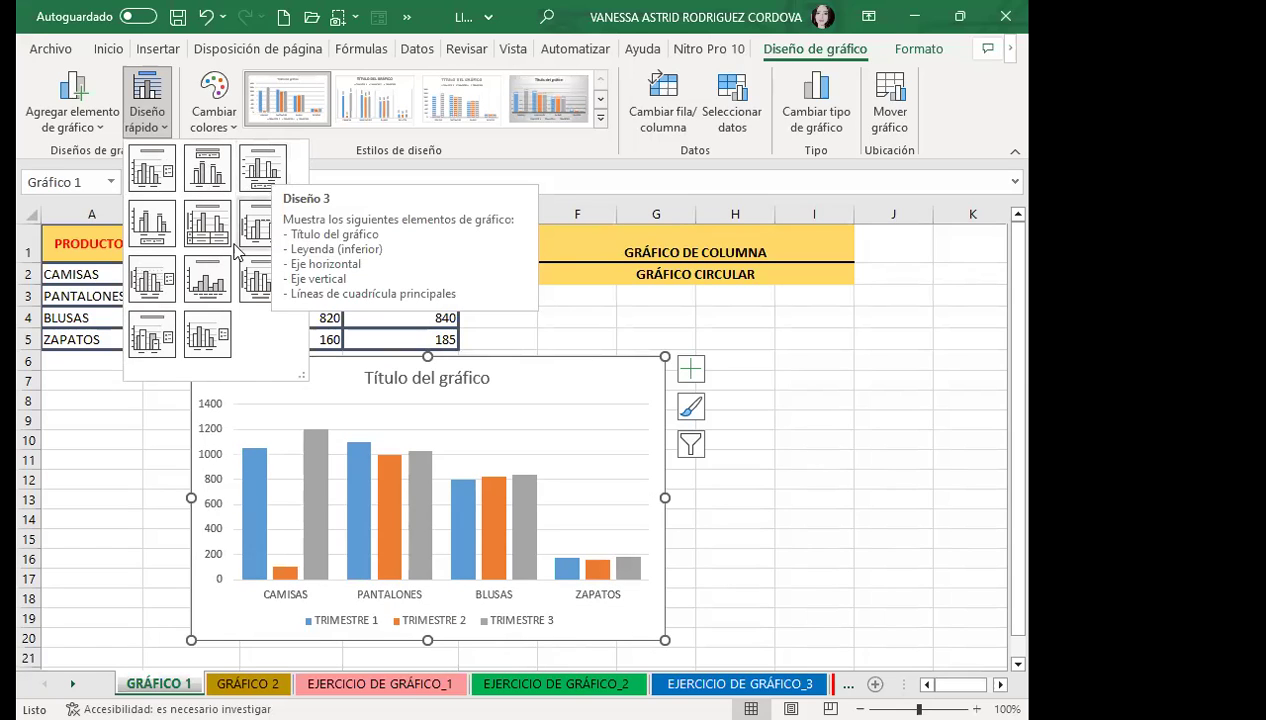
{"action": "left_click", "coordinate": [260, 284]}
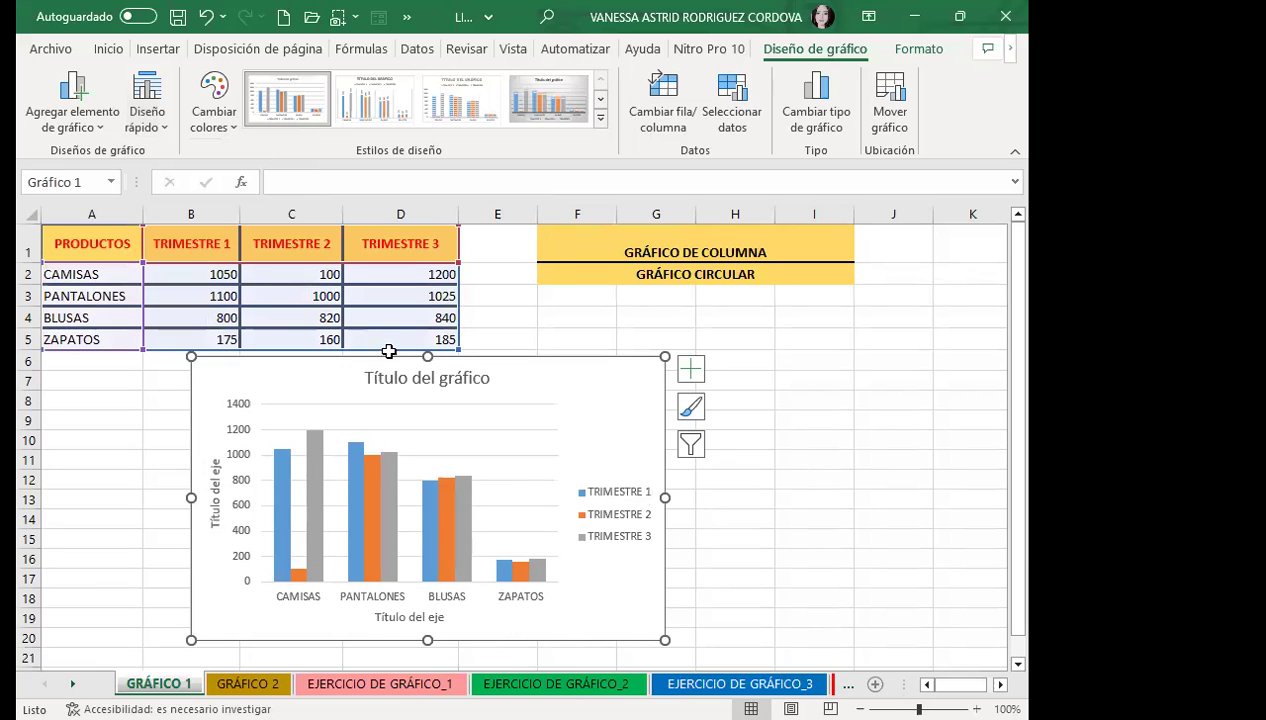
{"action": "left_click_drag", "start_coordinate": [563, 380], "coordinate": [455, 391]}
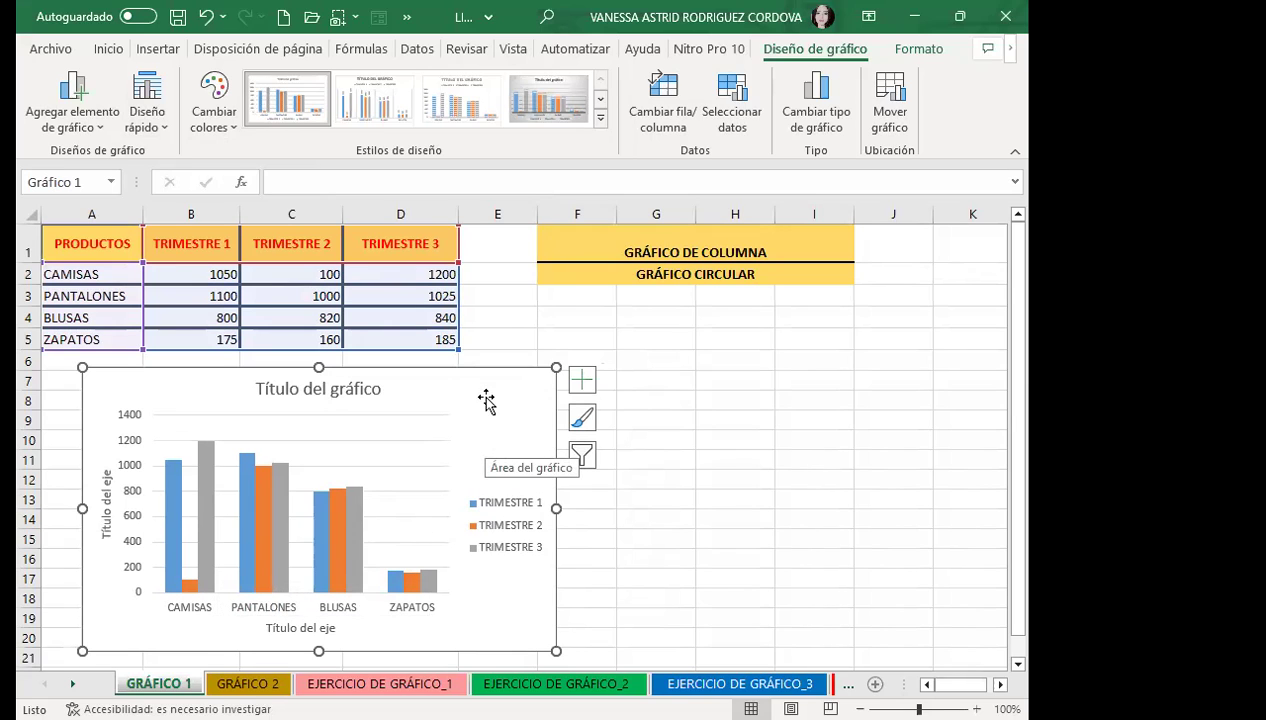
{"action": "scroll", "coordinate": [561, 583], "scroll_direction": "down", "scroll_amount": 1}
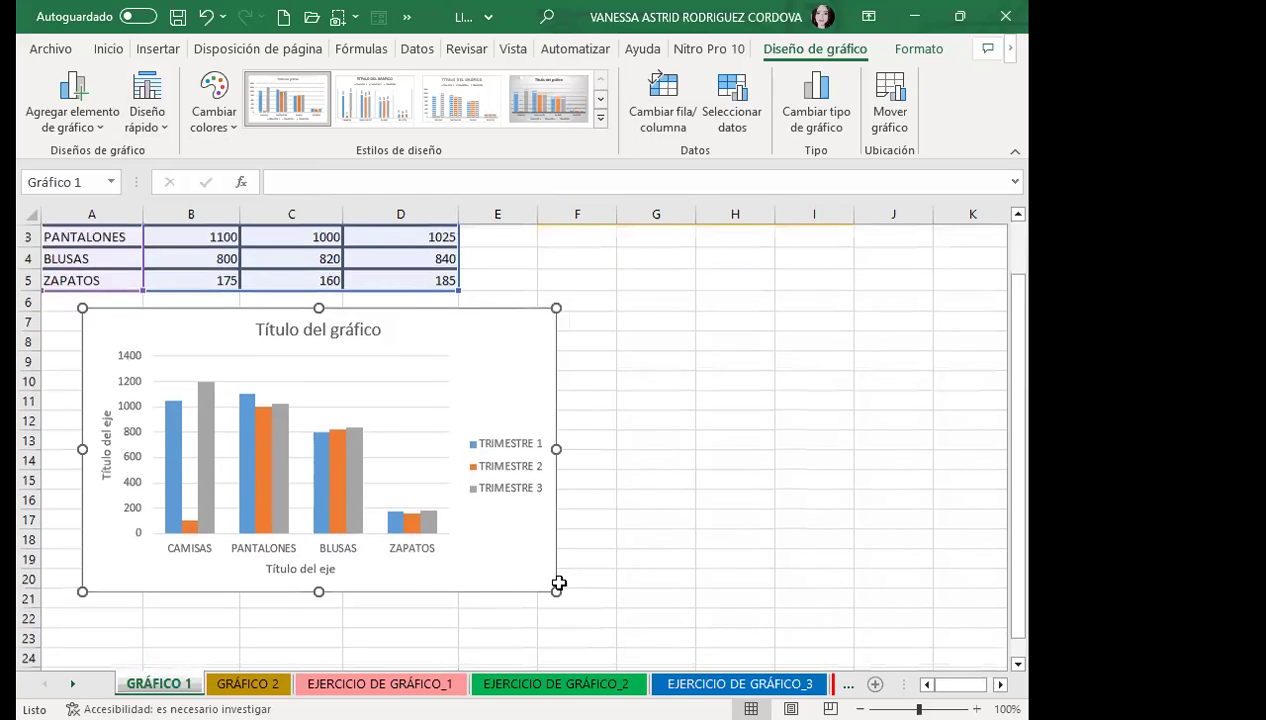
{"action": "scroll", "coordinate": [560, 585], "scroll_direction": "down", "scroll_amount": 1}
- Enlarge the chart and set it beneath the table across columns B–G, rows 8–24
{"action": "mouse_move", "coordinate": [500, 495]}
{"action": "left_mouse_down"}
{"action": "mouse_move", "coordinate": [559, 527]}
{"action": "mouse_move", "coordinate": [884, 511]}
{"action": "mouse_move", "coordinate": [435, 528]}
{"action": "mouse_move", "coordinate": [836, 487]}
{"action": "mouse_move", "coordinate": [407, 531]}
{"action": "mouse_move", "coordinate": [766, 506]}
{"action": "mouse_move", "coordinate": [534, 509]}
{"action": "mouse_move", "coordinate": [800, 505]}
{"action": "mouse_move", "coordinate": [588, 522]}
{"action": "mouse_move", "coordinate": [745, 510]}
{"action": "mouse_move", "coordinate": [416, 468]}
{"action": "mouse_move", "coordinate": [418, 490]}
{"action": "left_mouse_up"}
{"action": "mouse_move", "coordinate": [515, 541]}
{"action": "left_mouse_down"}
{"action": "mouse_move", "coordinate": [474, 518]}
{"action": "mouse_move", "coordinate": [319, 494]}
{"action": "mouse_move", "coordinate": [301, 505]}
{"action": "left_mouse_up"}
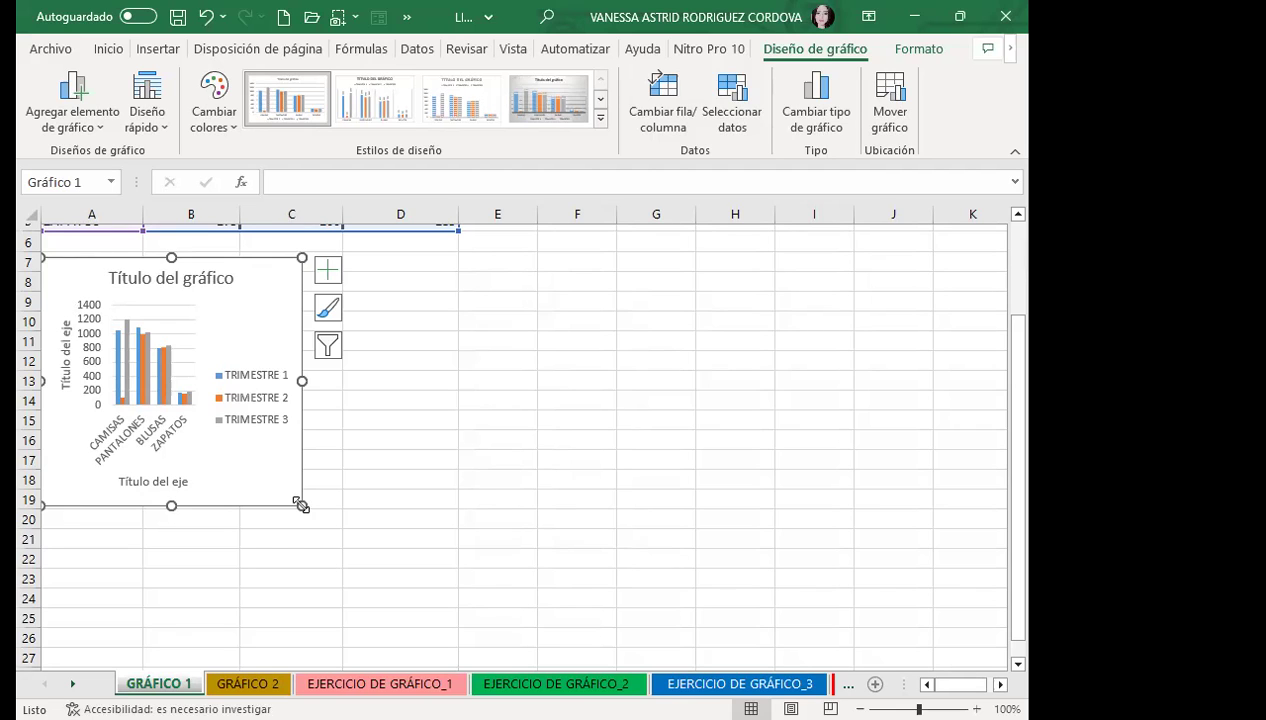
{"action": "mouse_move", "coordinate": [301, 505]}
{"action": "left_mouse_down"}
{"action": "mouse_move", "coordinate": [717, 569]}
{"action": "mouse_move", "coordinate": [548, 566]}
{"action": "left_mouse_up"}
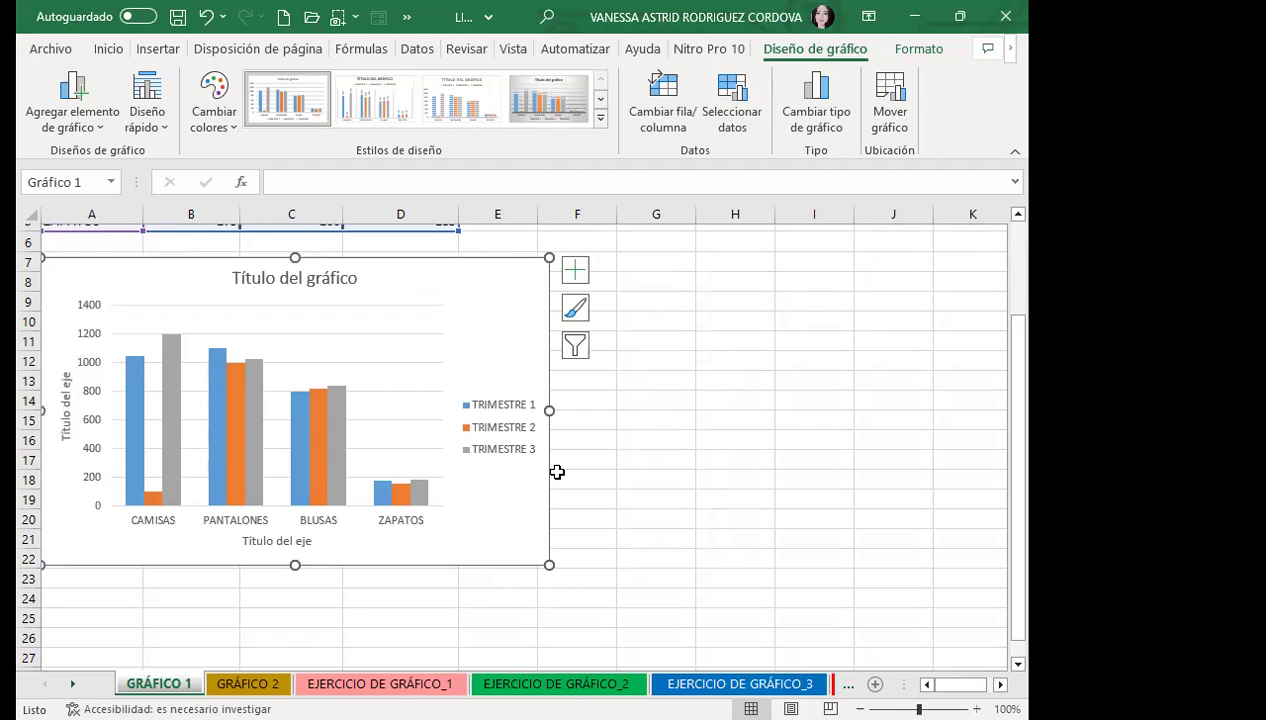
{"action": "left_click_drag", "start_coordinate": [469, 283], "coordinate": [577, 312]}
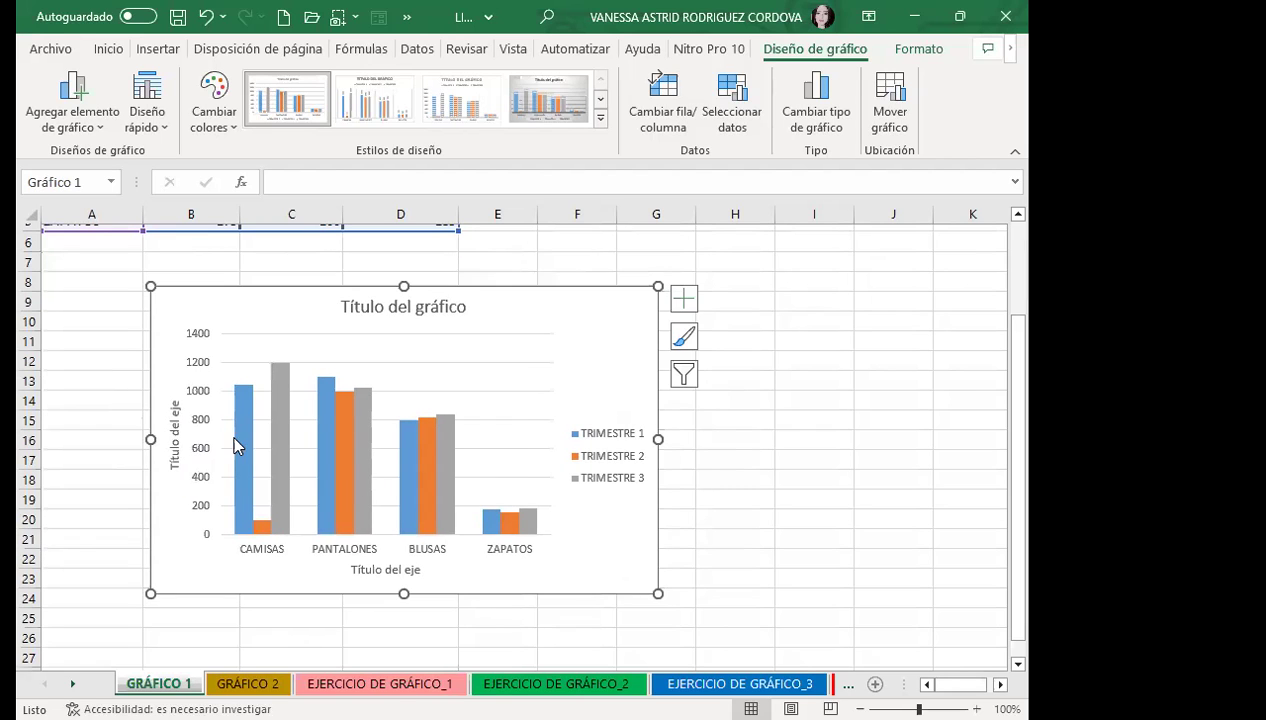
{"action": "mouse_move", "coordinate": [213, 100]}
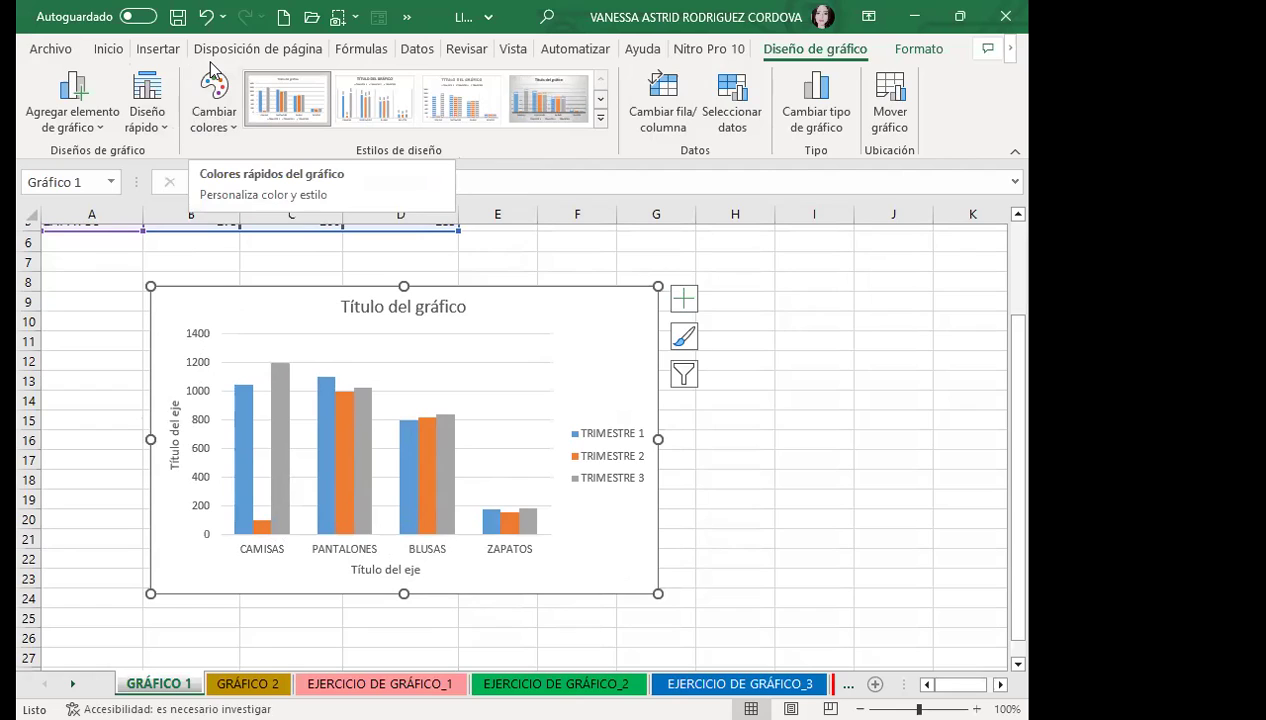
- Apply Colorful Palette 3 so TRIMESTRE 1–3 bars turn orange, yellow and green
{"action": "left_click", "coordinate": [229, 127]}
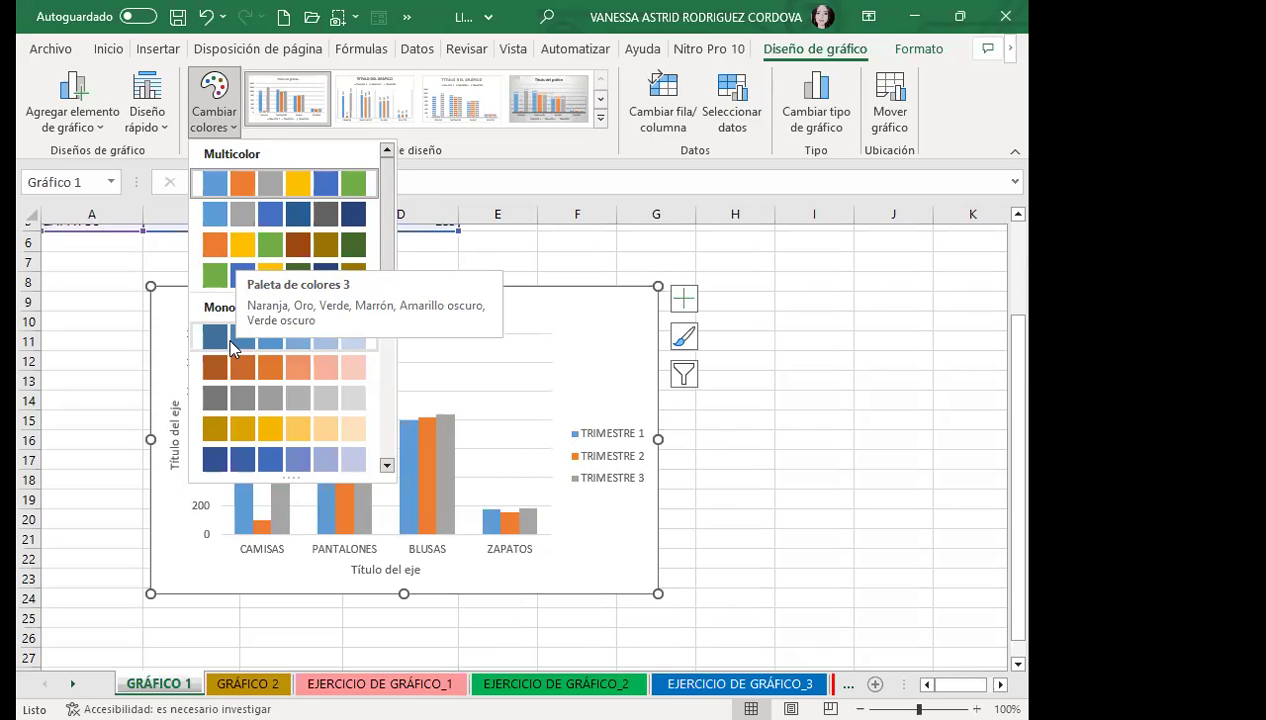
{"action": "mouse_move", "coordinate": [393, 309]}
{"action": "left_mouse_down"}
{"action": "mouse_move", "coordinate": [385, 448]}
{"action": "mouse_move", "coordinate": [396, 244]}
{"action": "left_mouse_up"}
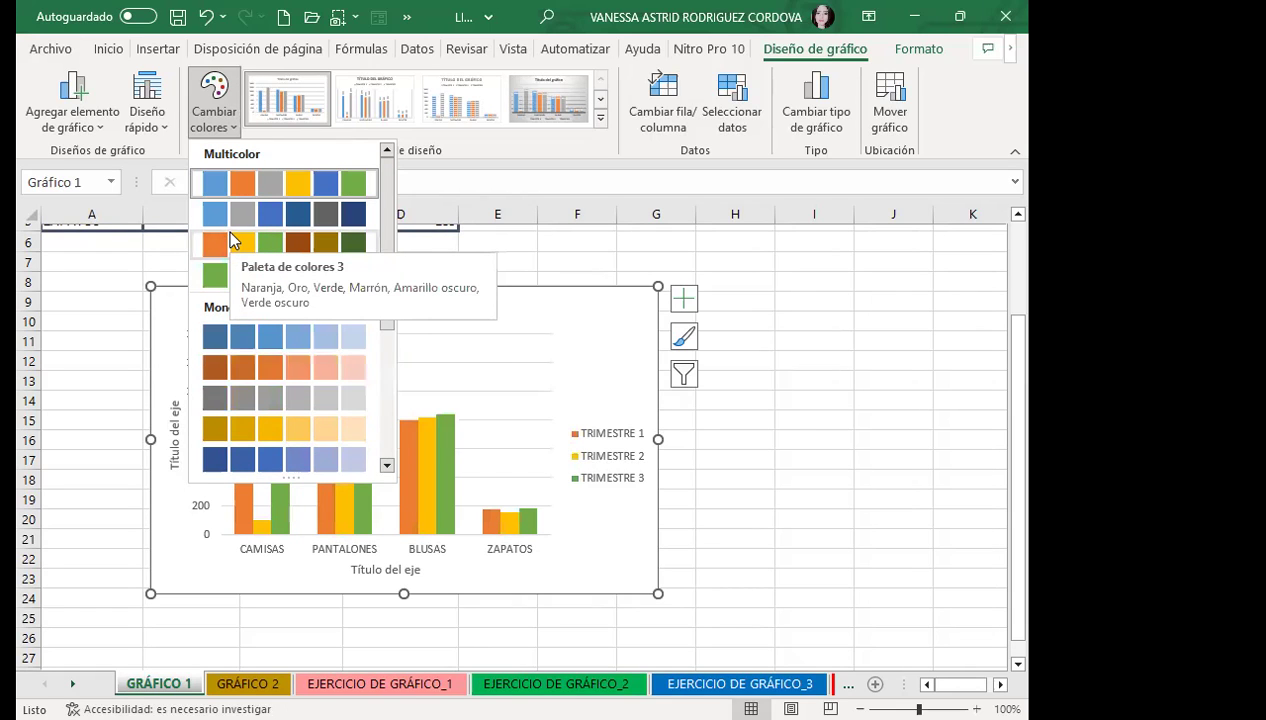
{"action": "left_click", "coordinate": [225, 243]}
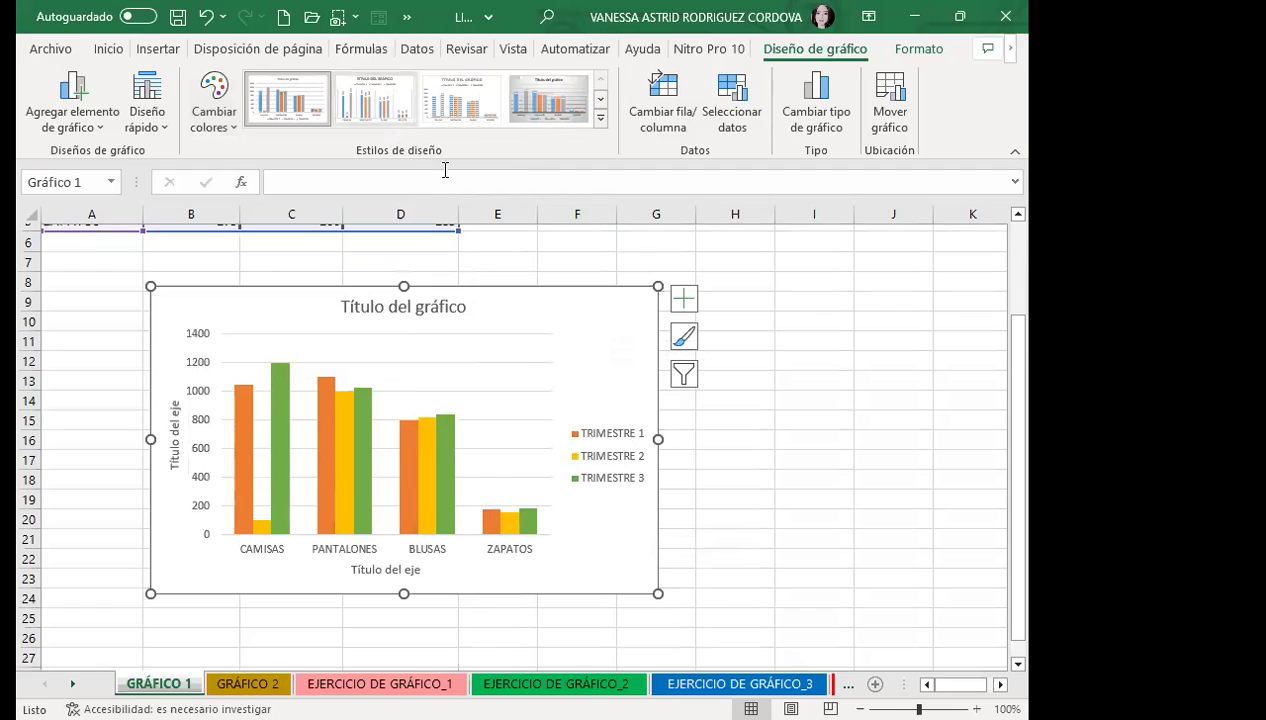
{"action": "left_click", "coordinate": [601, 120]}
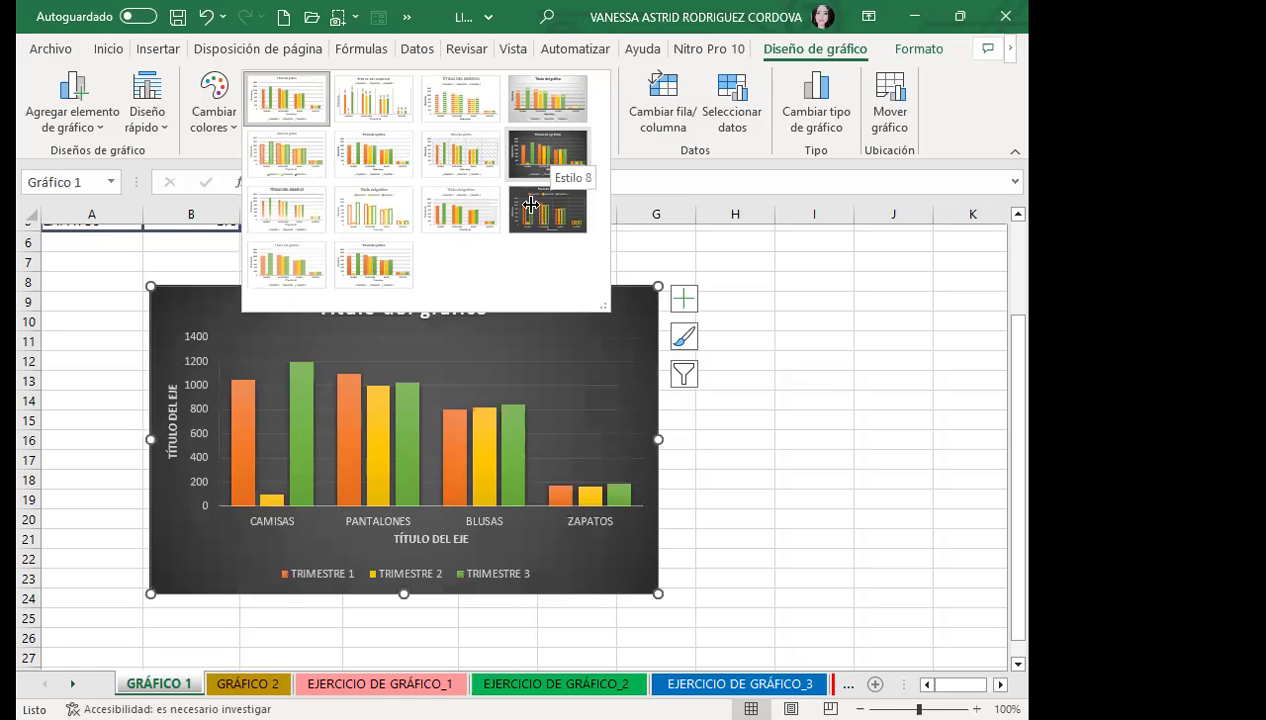
{"action": "left_click", "coordinate": [552, 154]}
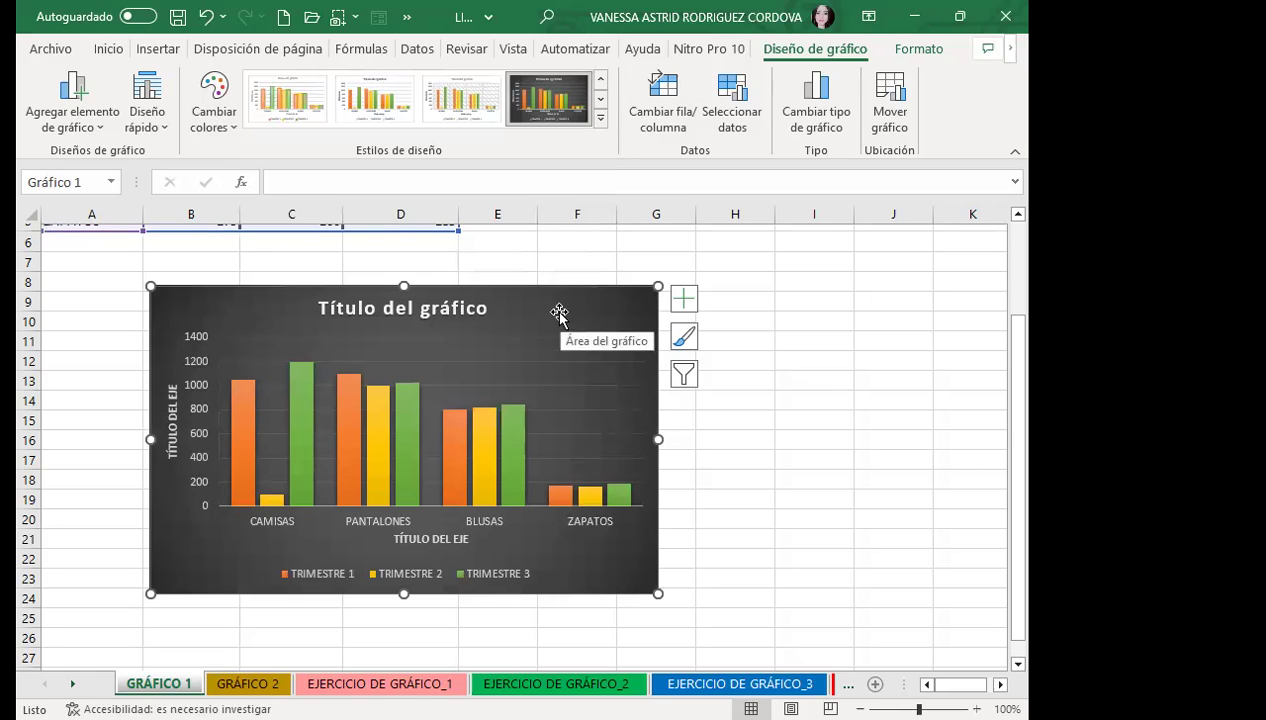
{"action": "left_click_drag", "start_coordinate": [657, 439], "coordinate": [737, 456]}
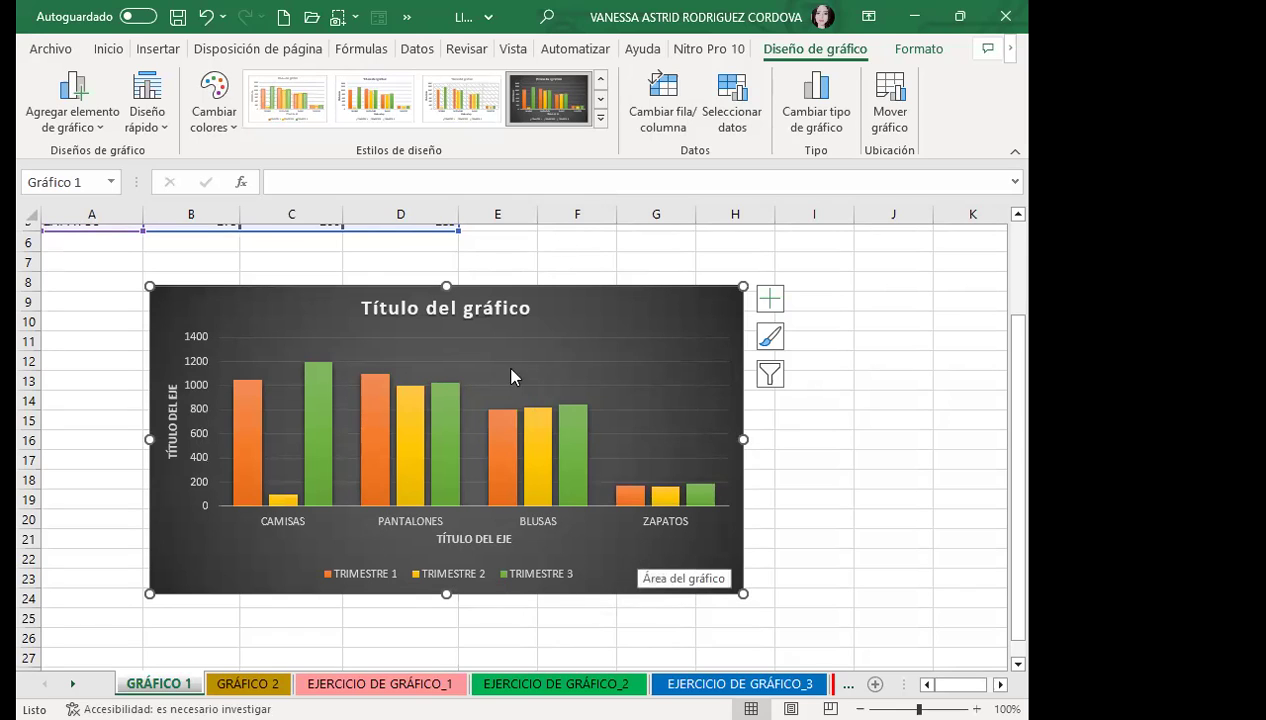
{"action": "left_click", "coordinate": [205, 16]}
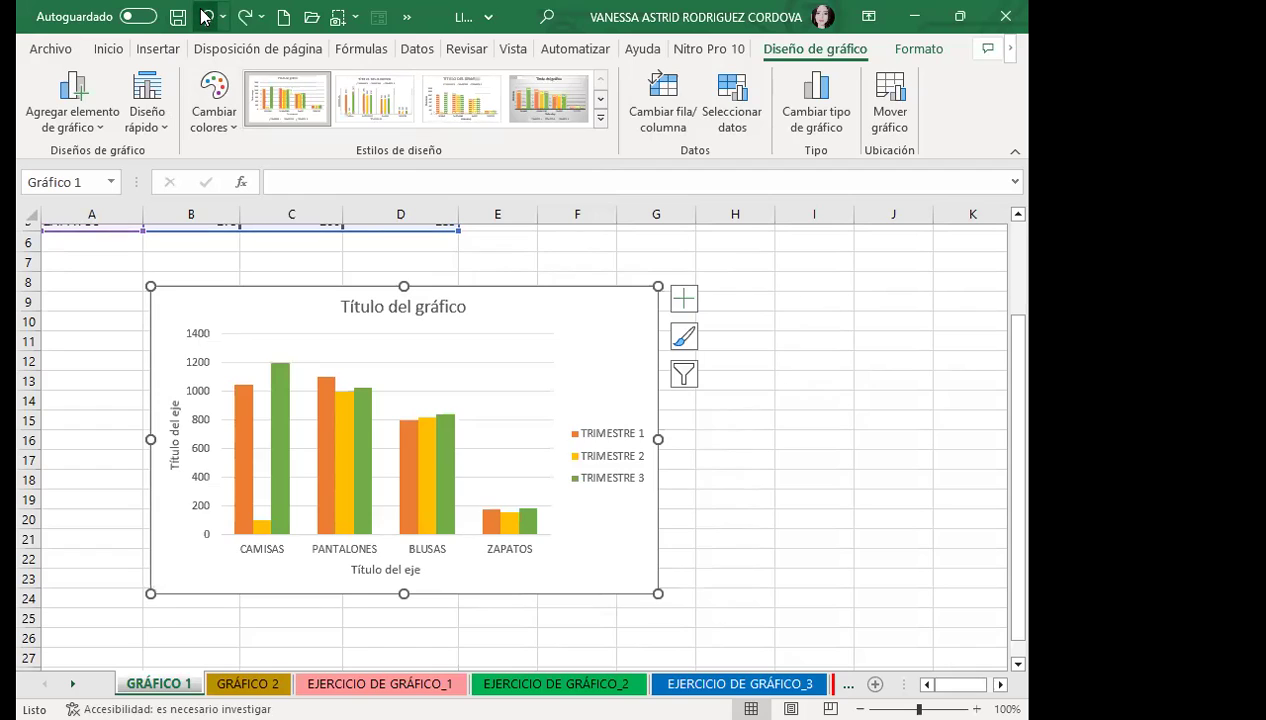
{"action": "double_click", "coordinate": [619, 338]}
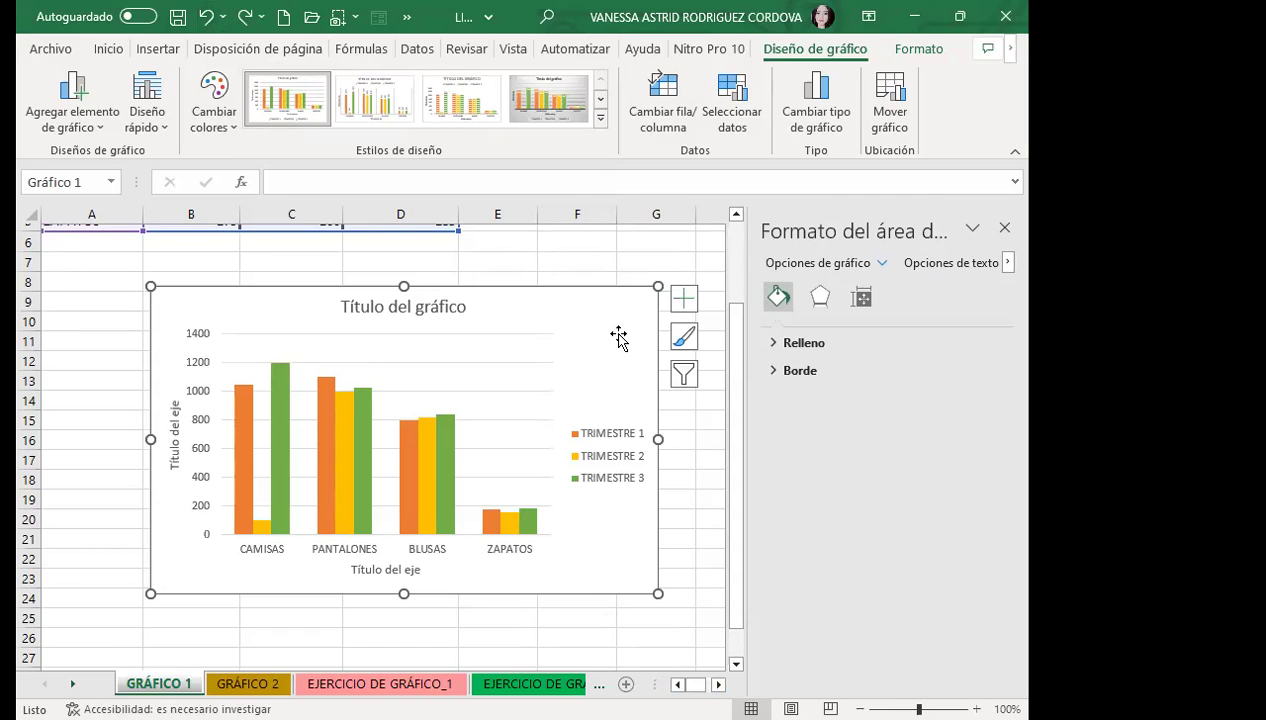
{"action": "scroll", "coordinate": [376, 333], "scroll_direction": "up", "scroll_amount": 1}
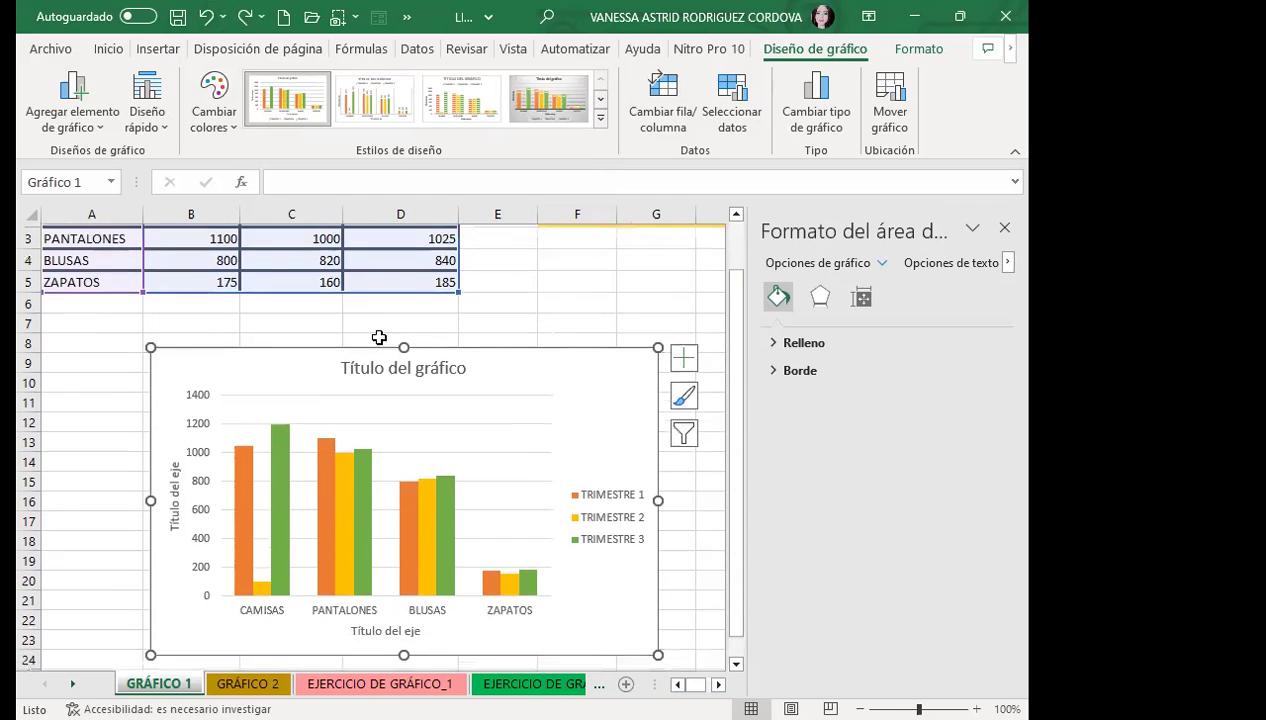
{"action": "scroll", "coordinate": [383, 290], "scroll_direction": "up", "scroll_amount": 1}
{"action": "left_click", "coordinate": [385, 304]}
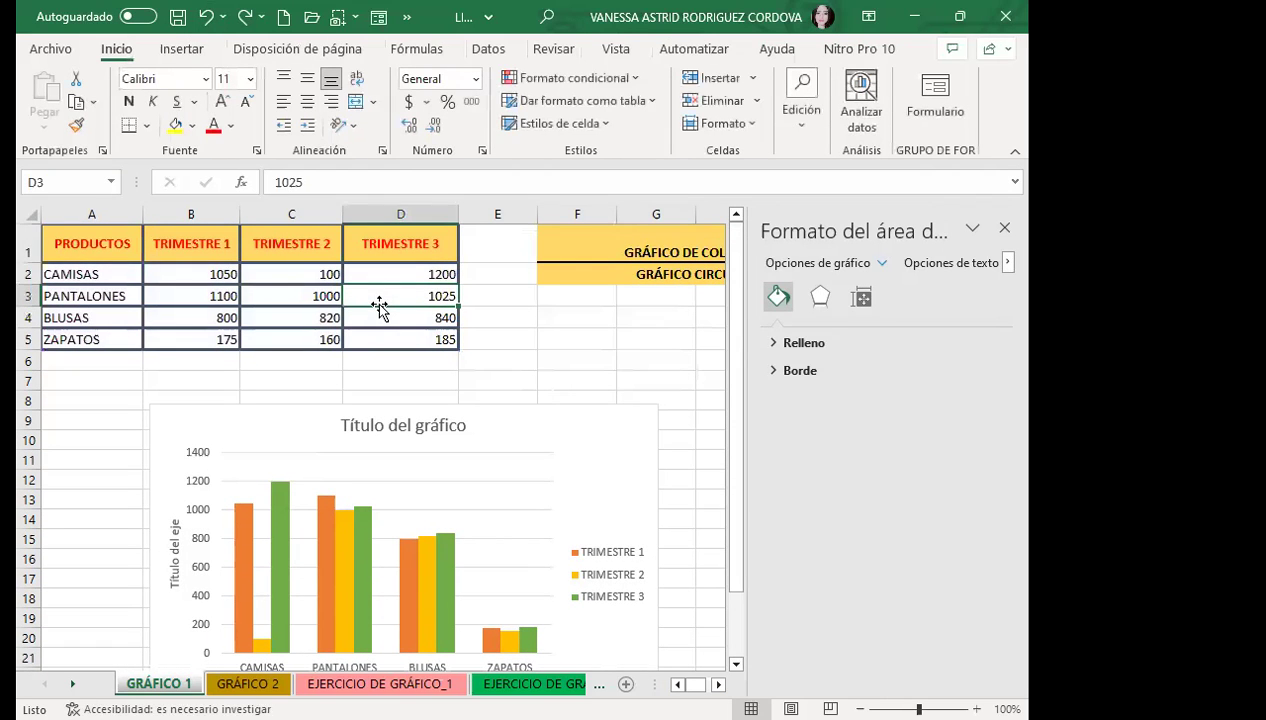
{"action": "left_click", "coordinate": [555, 443]}
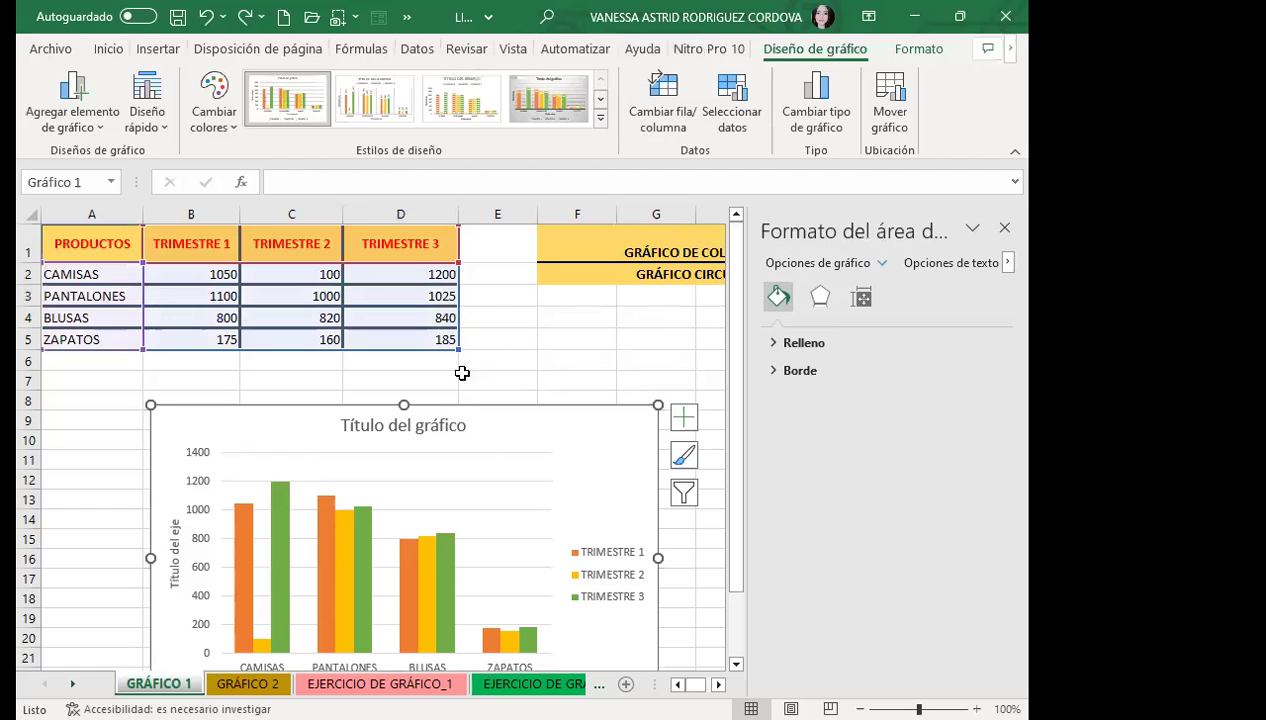
{"action": "scroll", "coordinate": [560, 450], "scroll_direction": "down", "scroll_amount": 1}
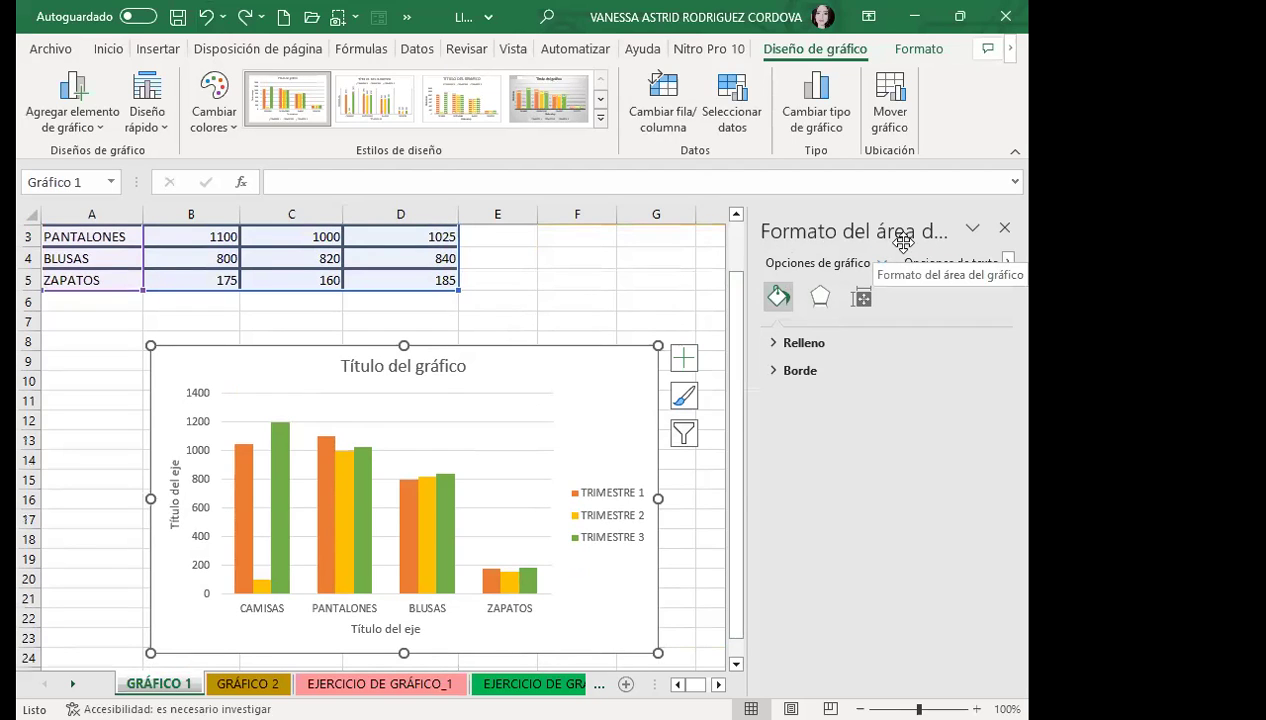
{"action": "left_click", "coordinate": [1005, 228]}
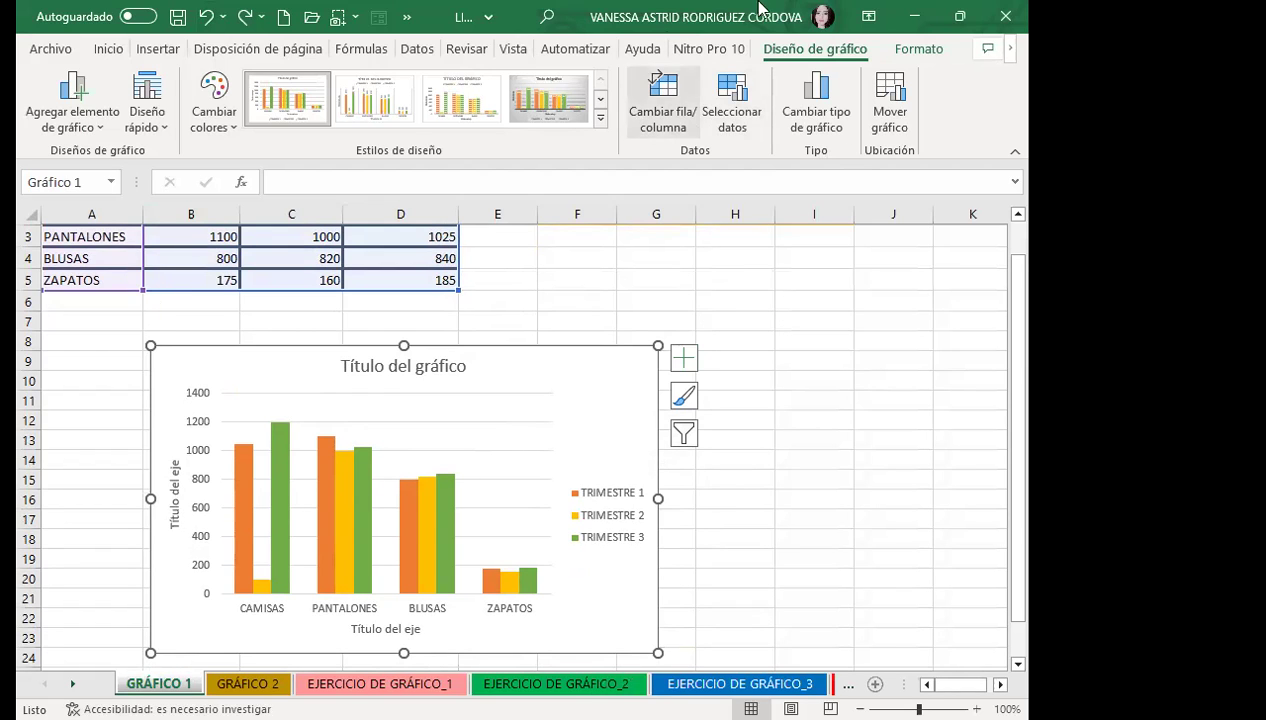
- Check the chart area fill colours without changing them, then select the gridlines and TRIMESTRE 1 bars
{"action": "left_click", "coordinate": [917, 50]}
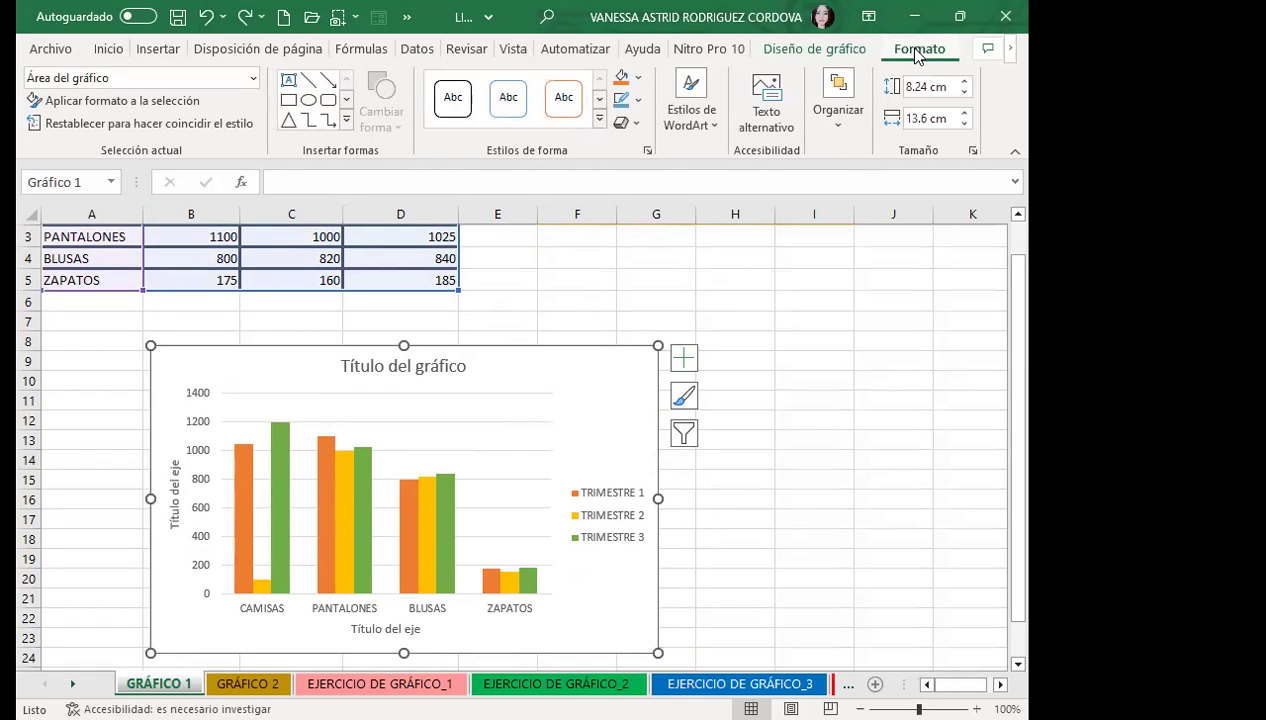
{"action": "left_click", "coordinate": [638, 78]}
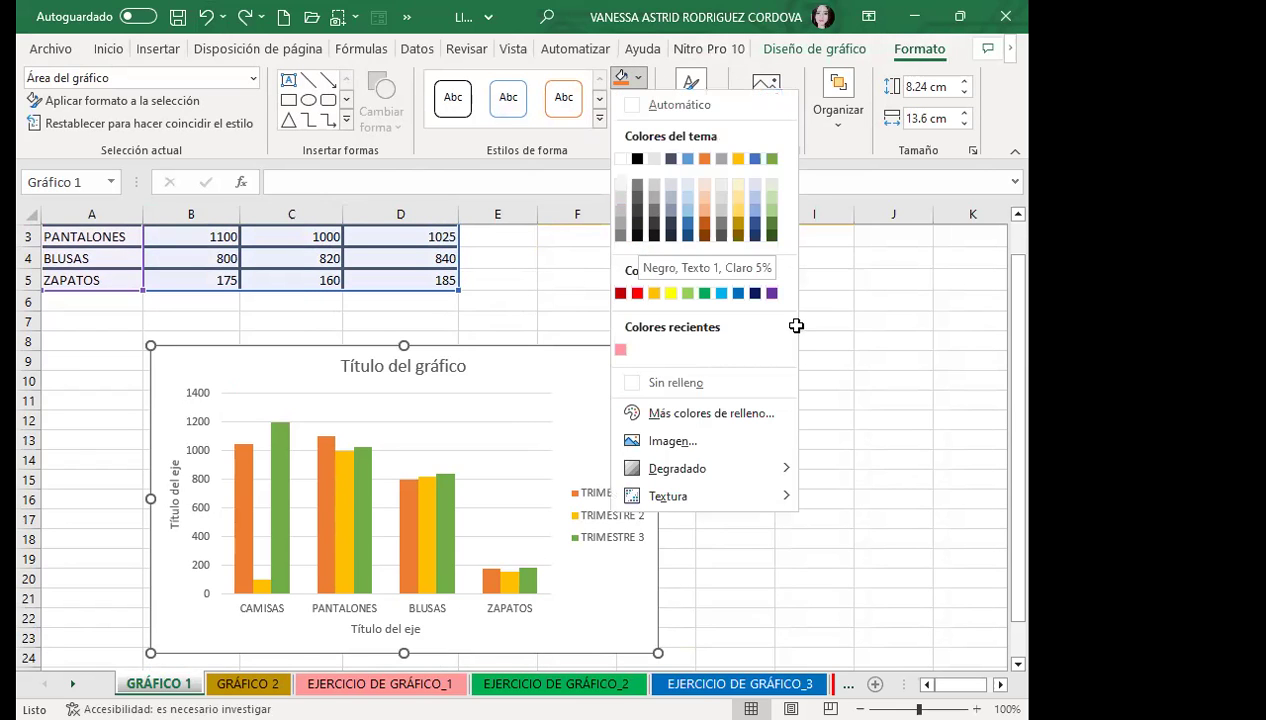
{"action": "left_click", "coordinate": [608, 405]}
{"action": "left_click", "coordinate": [546, 421]}
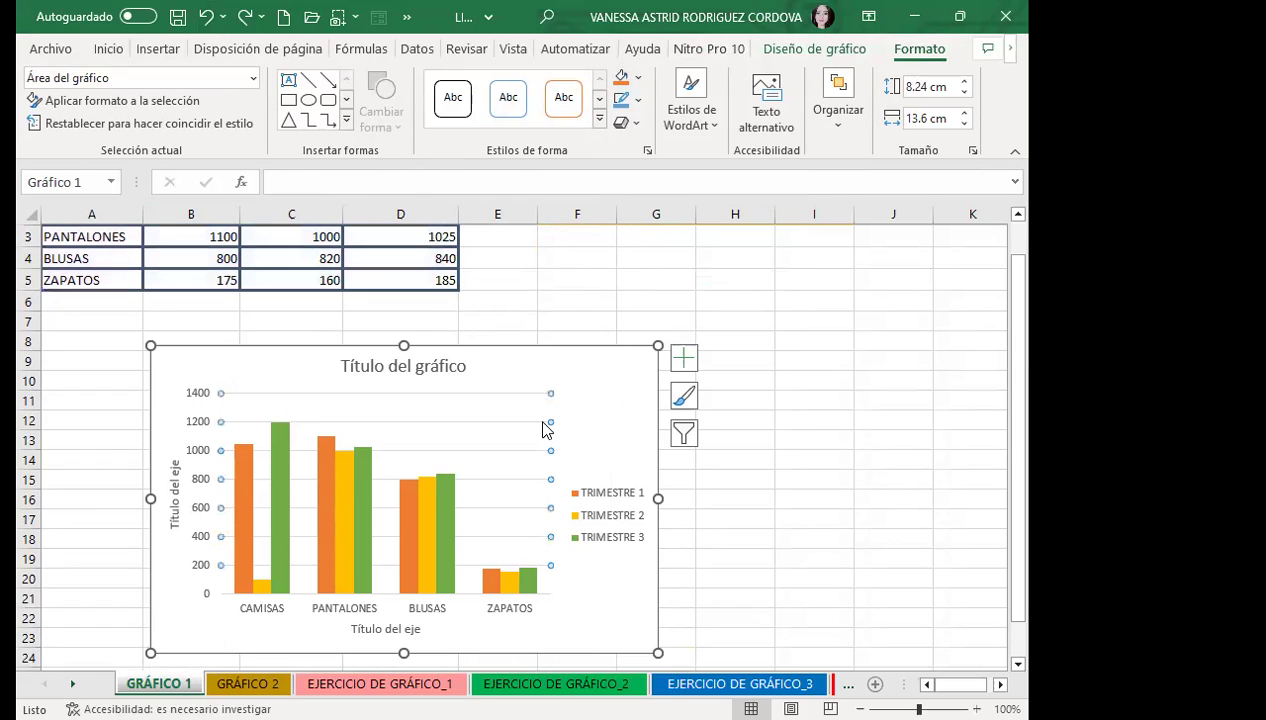
{"action": "scroll", "coordinate": [745, 482], "scroll_direction": "up", "scroll_amount": 1}
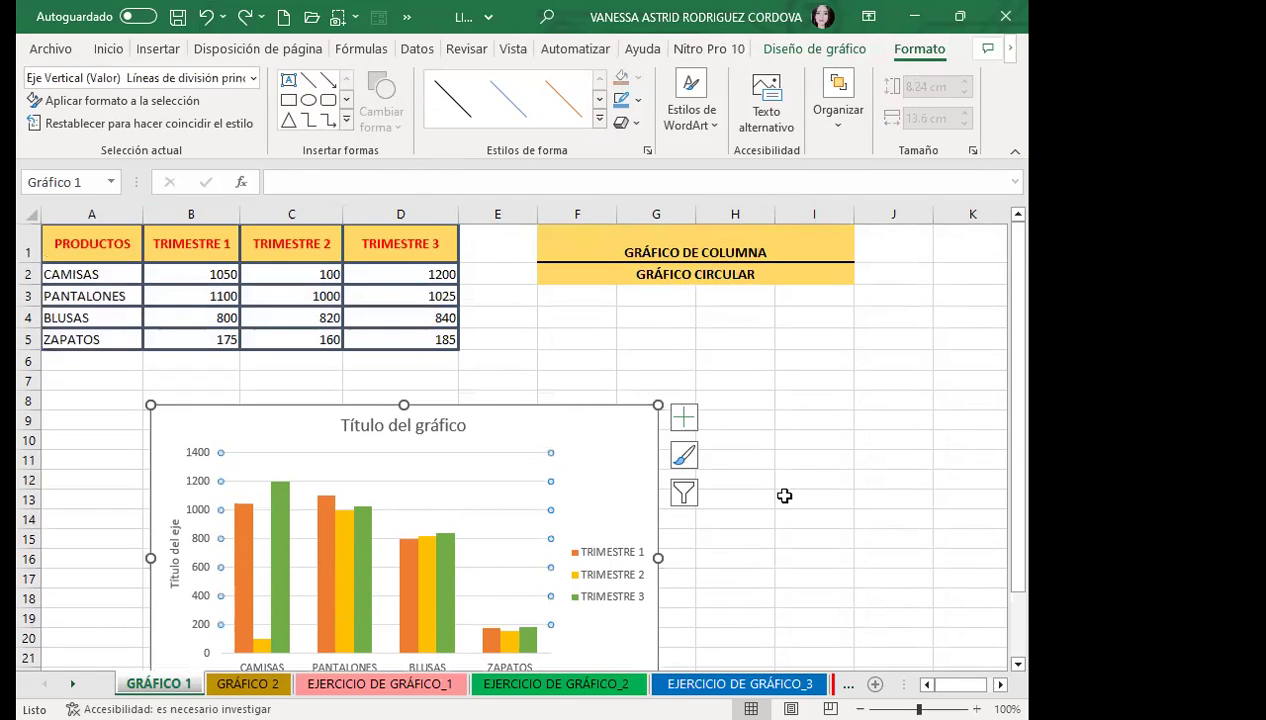
{"action": "left_click", "coordinate": [243, 578]}
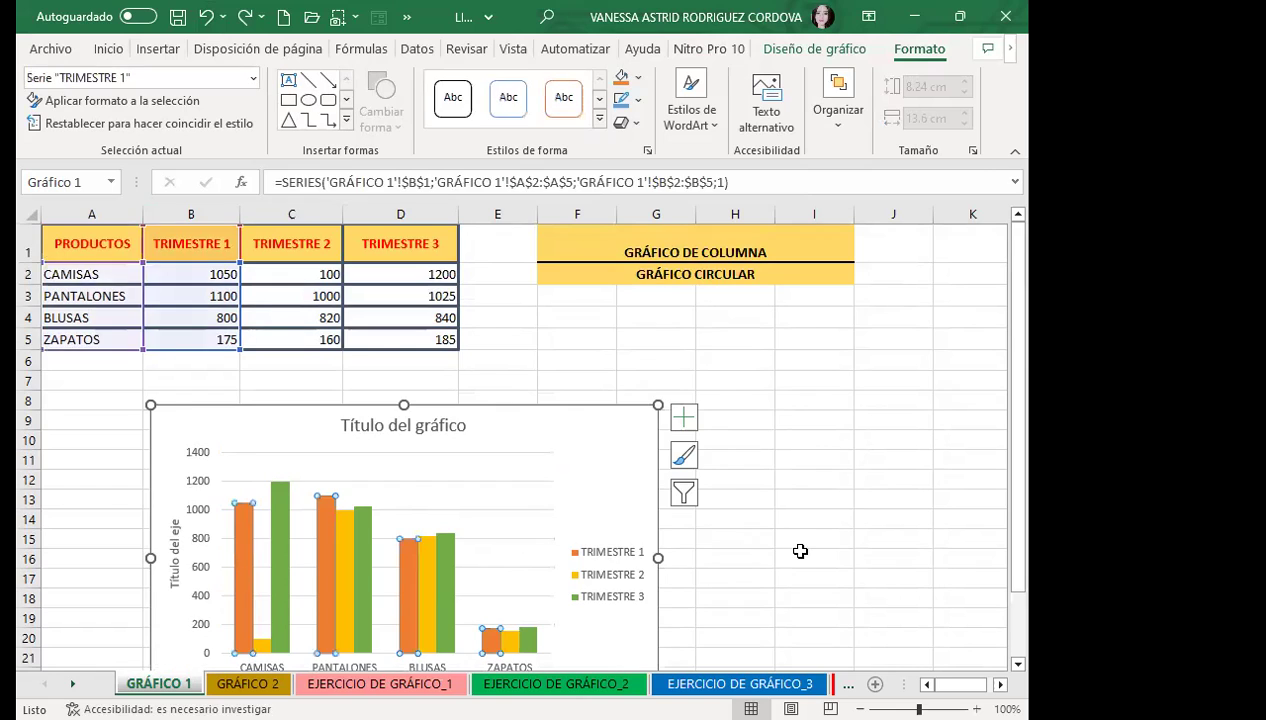
{"action": "scroll", "coordinate": [790, 545], "scroll_direction": "down", "scroll_amount": 3}
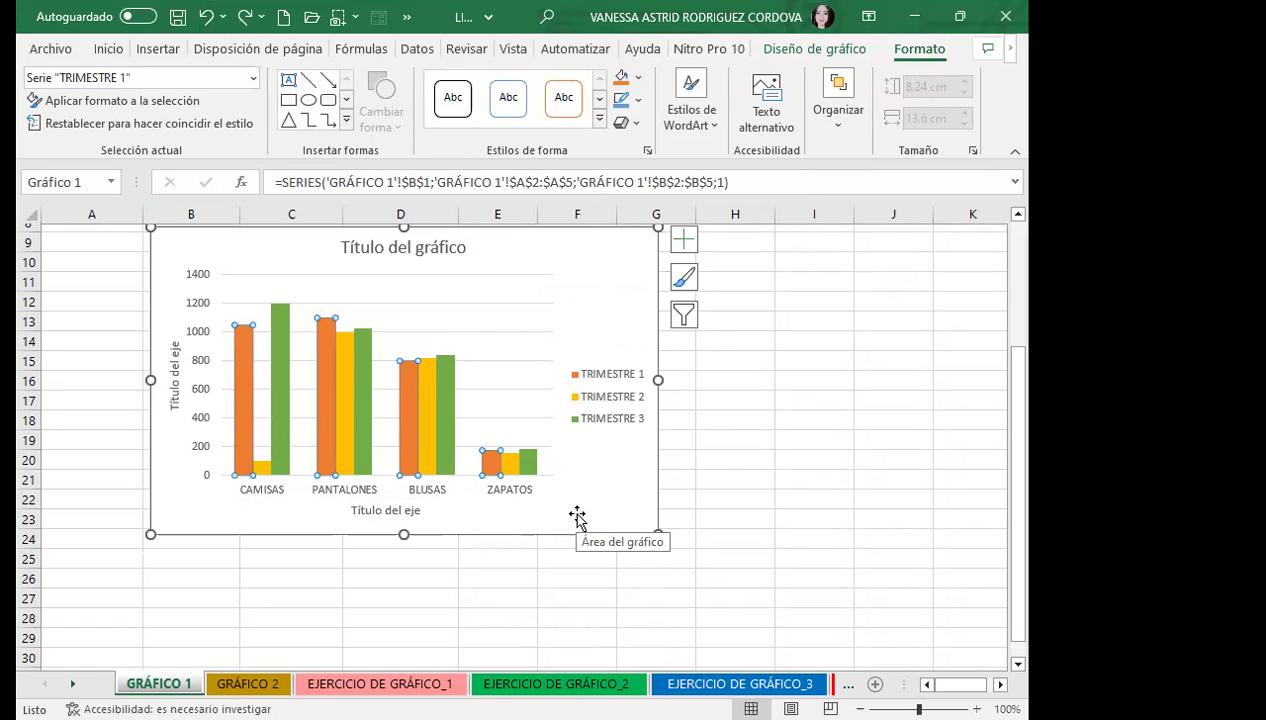
{"action": "scroll", "coordinate": [475, 466], "scroll_direction": "up", "scroll_amount": 2}
{"action": "scroll", "coordinate": [551, 458], "scroll_direction": "up", "scroll_amount": 1}
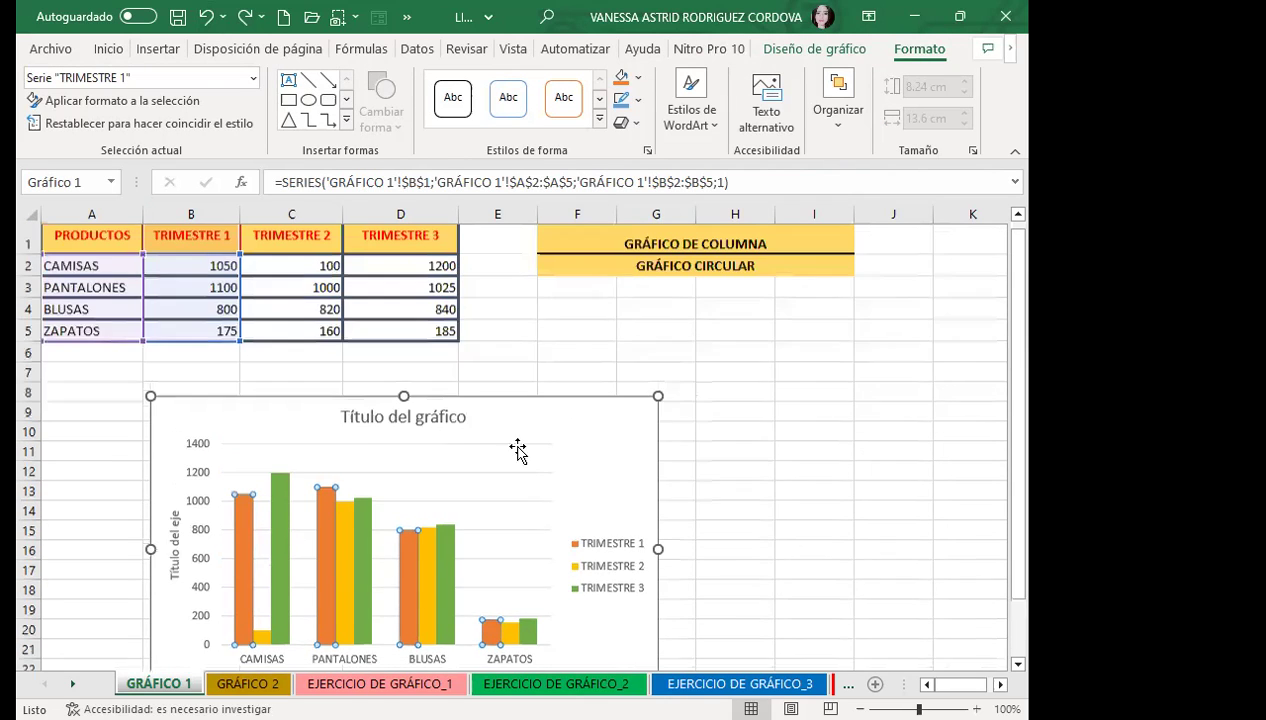
{"action": "scroll", "coordinate": [635, 550], "scroll_direction": "down", "scroll_amount": 2}
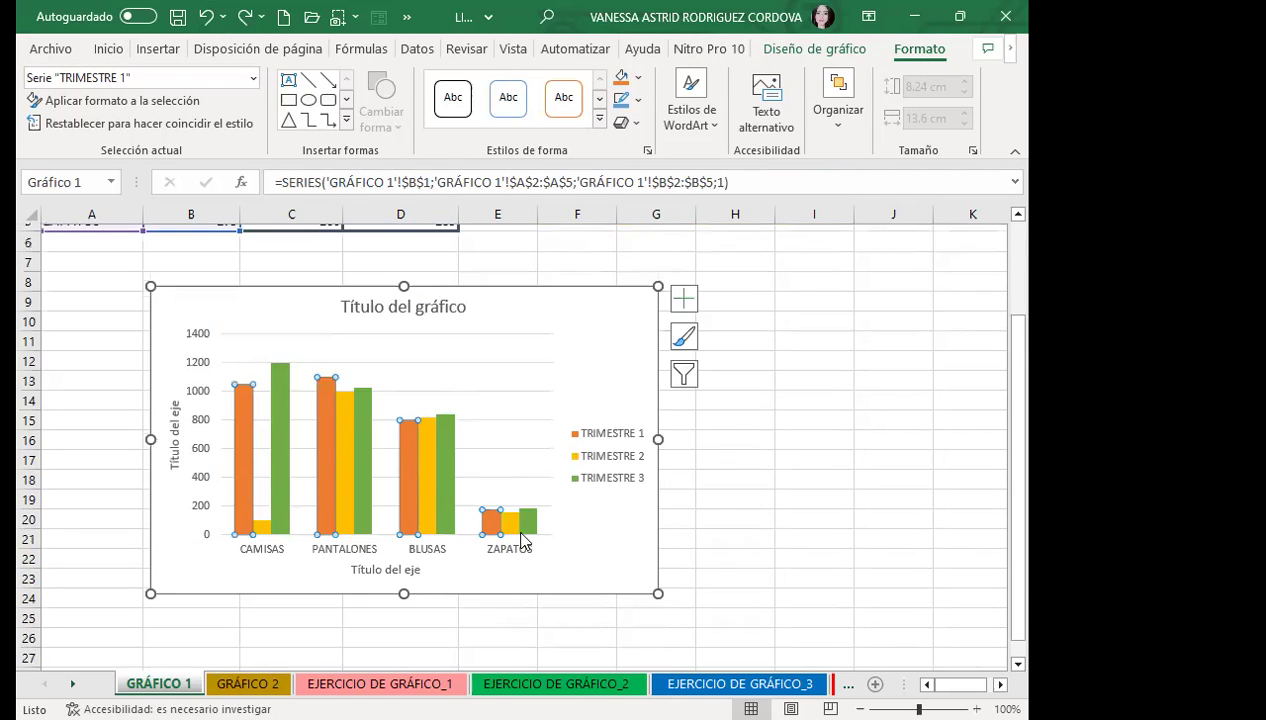
- Select the TRIMESTRE 2 and 3 series, then open the Format Data Series pane for TRIMESTRE 1
{"action": "left_click", "coordinate": [259, 540]}
{"action": "left_click", "coordinate": [264, 530]}
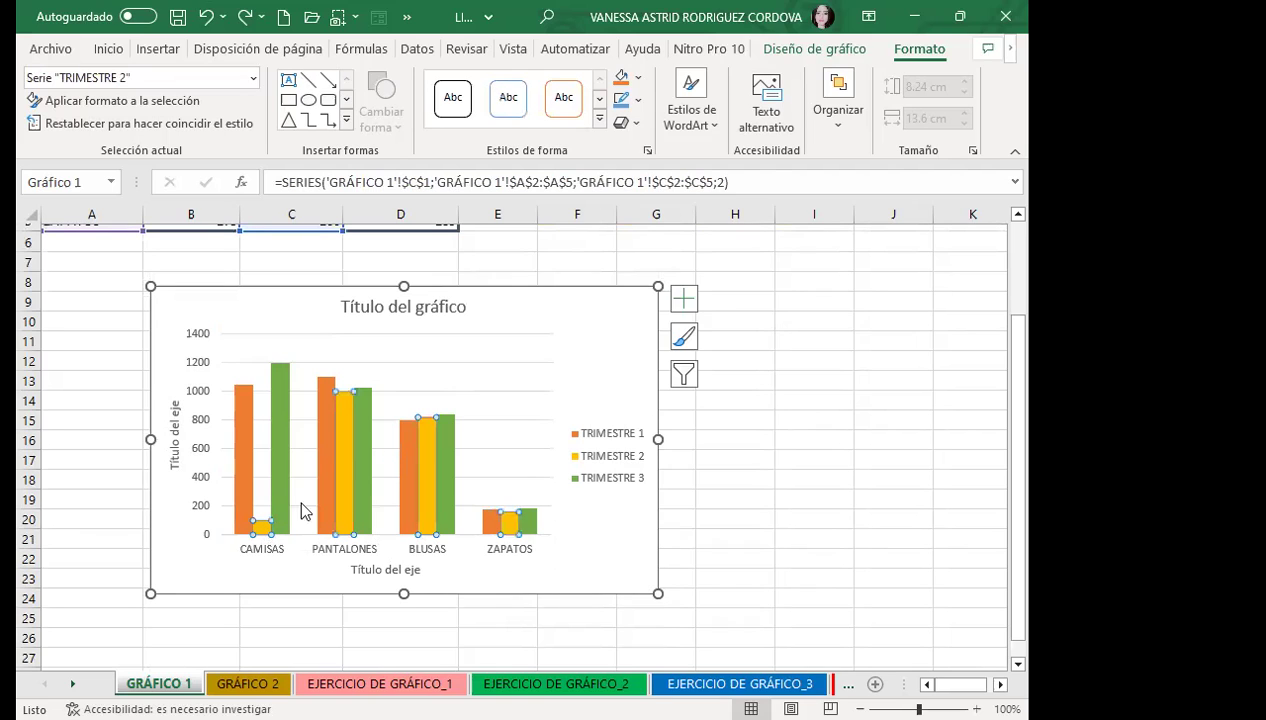
{"action": "left_click", "coordinate": [276, 474]}
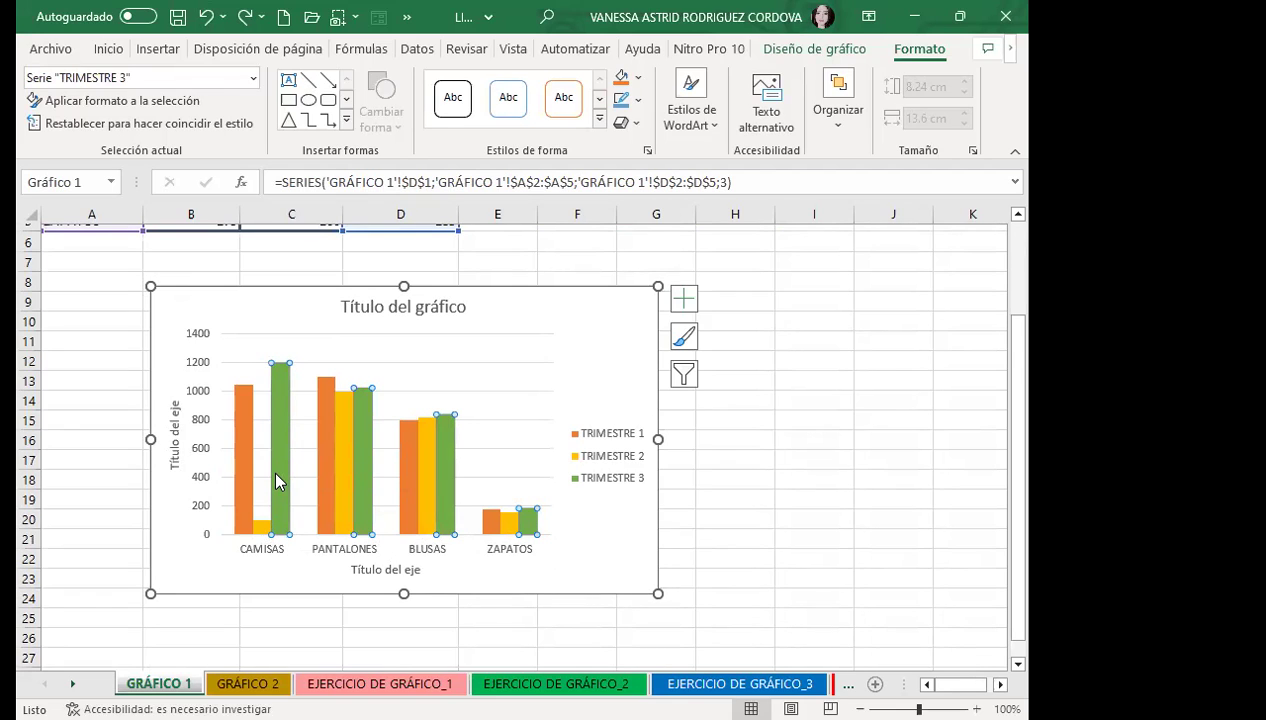
{"action": "left_click", "coordinate": [683, 341]}
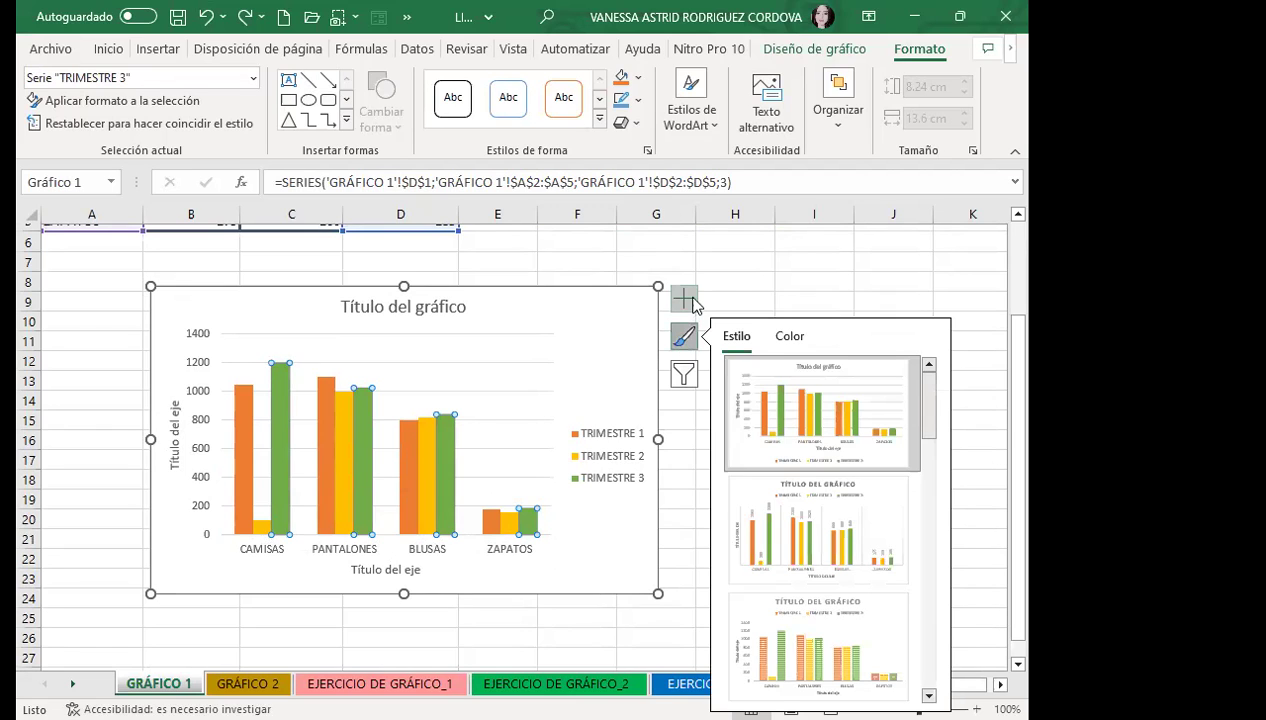
{"action": "left_click", "coordinate": [692, 300]}
{"action": "left_click", "coordinate": [604, 338]}
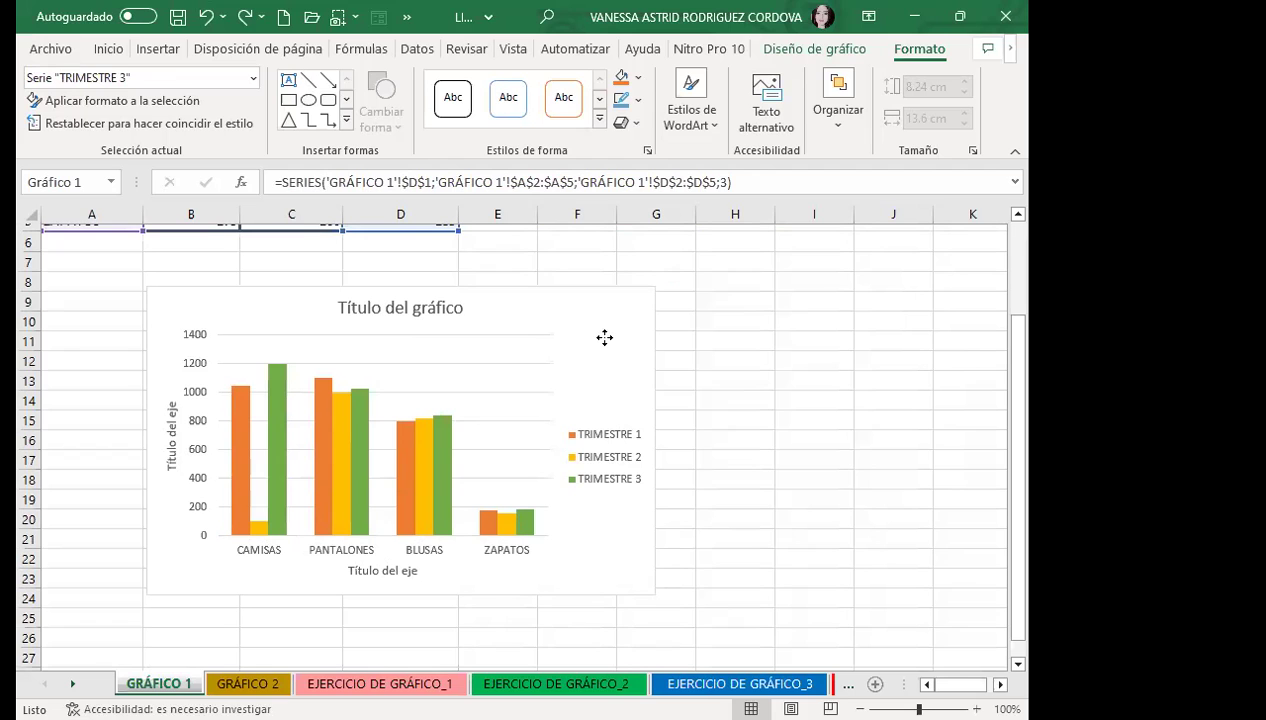
{"action": "double_click", "coordinate": [604, 338]}
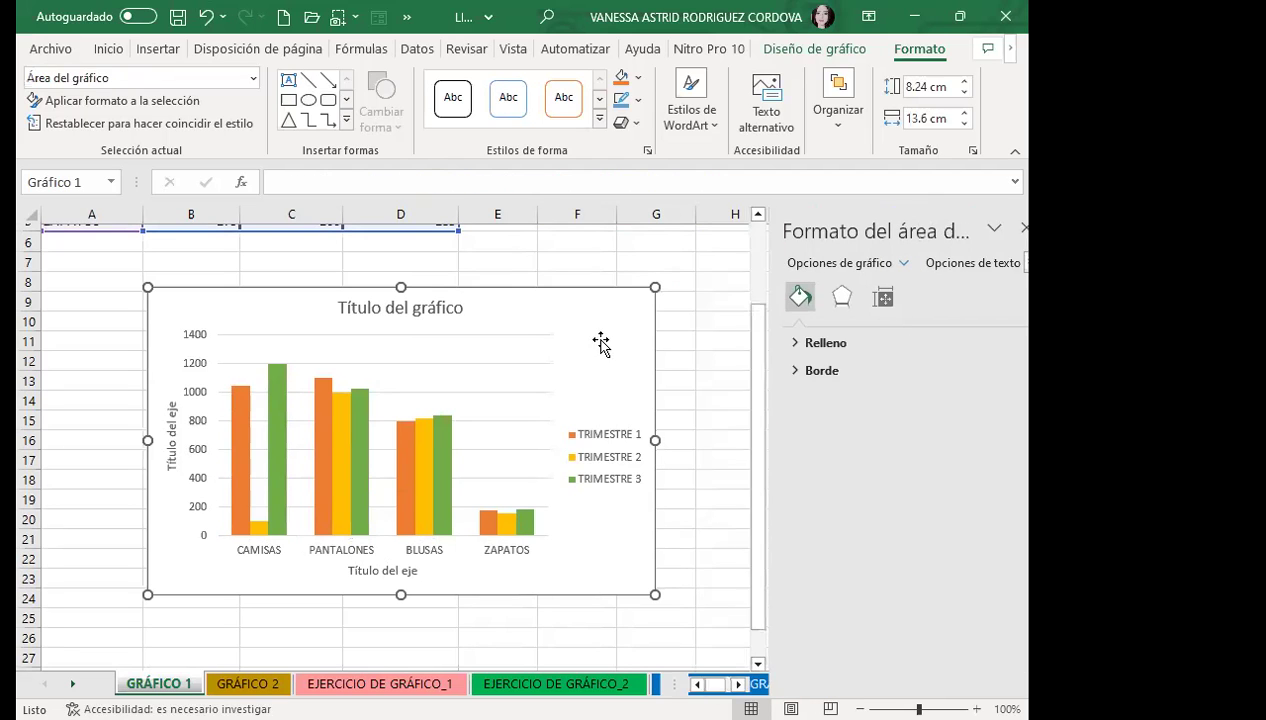
{"action": "left_click", "coordinate": [240, 462]}
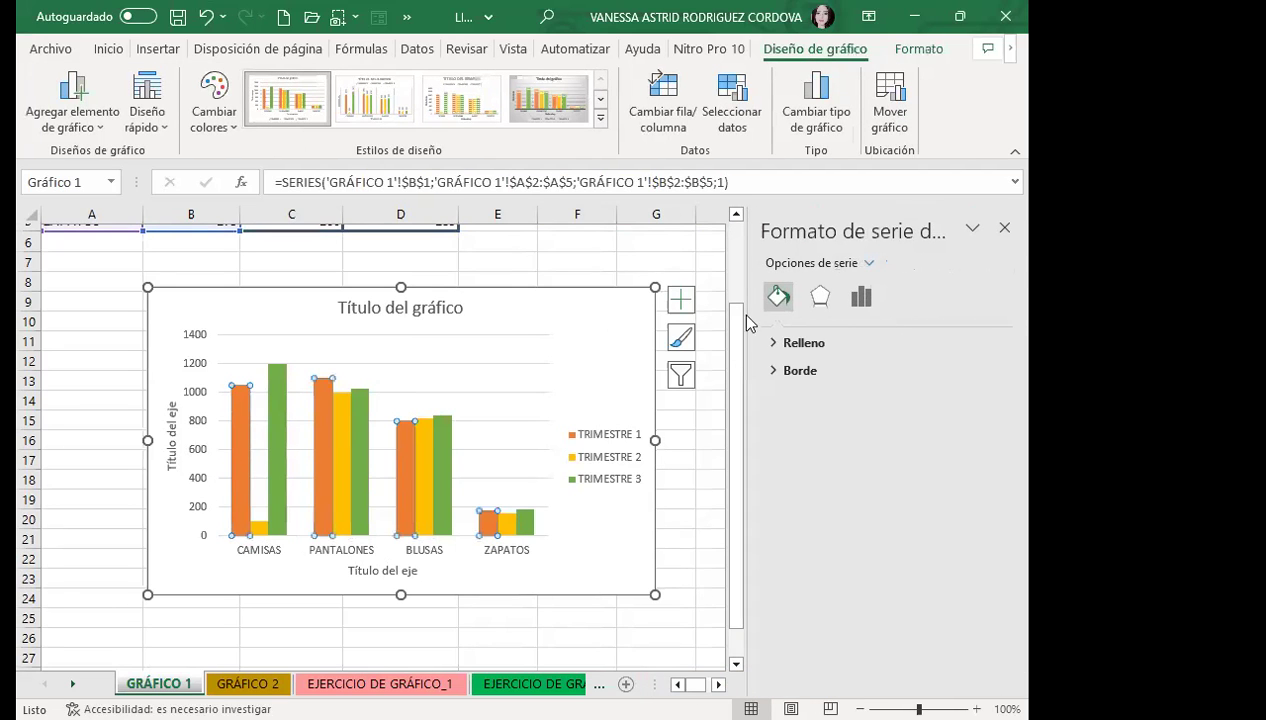
- Switch the TRIMESTRE 1 bars from solid orange to a 90° linear gradient fill
{"action": "left_click", "coordinate": [780, 344]}
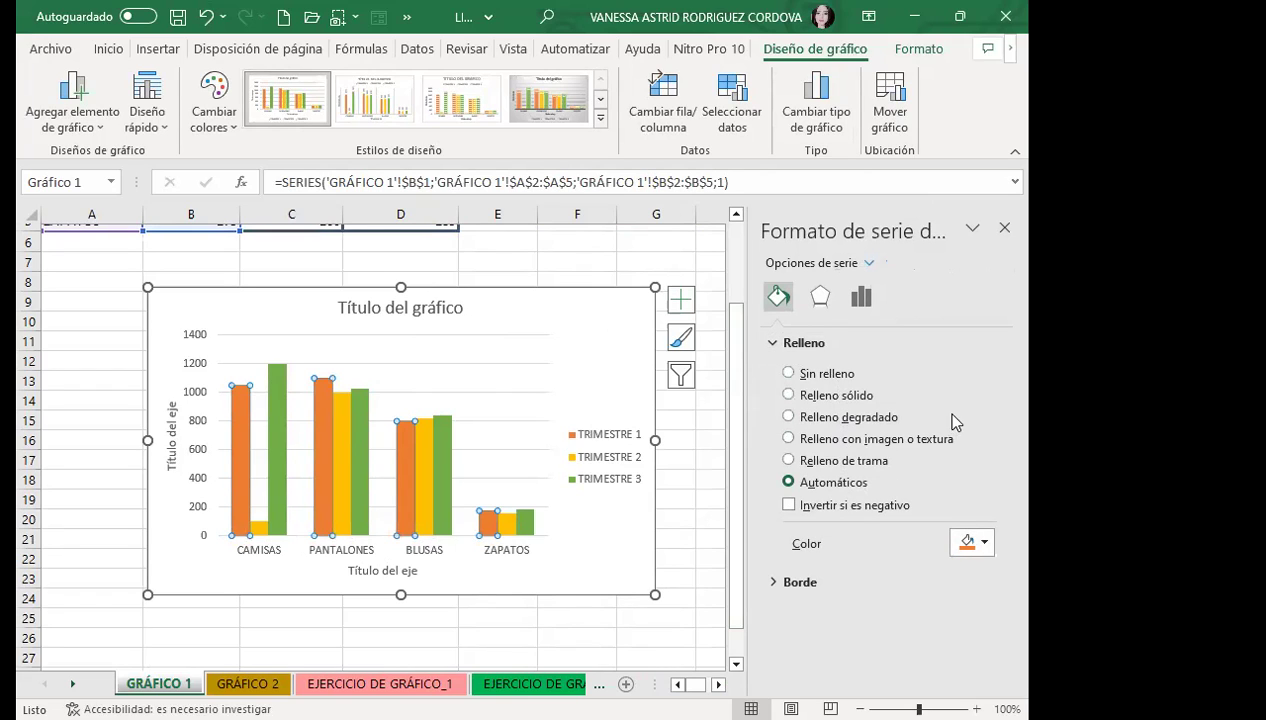
{"action": "left_click", "coordinate": [789, 396]}
{"action": "left_click", "coordinate": [789, 417]}
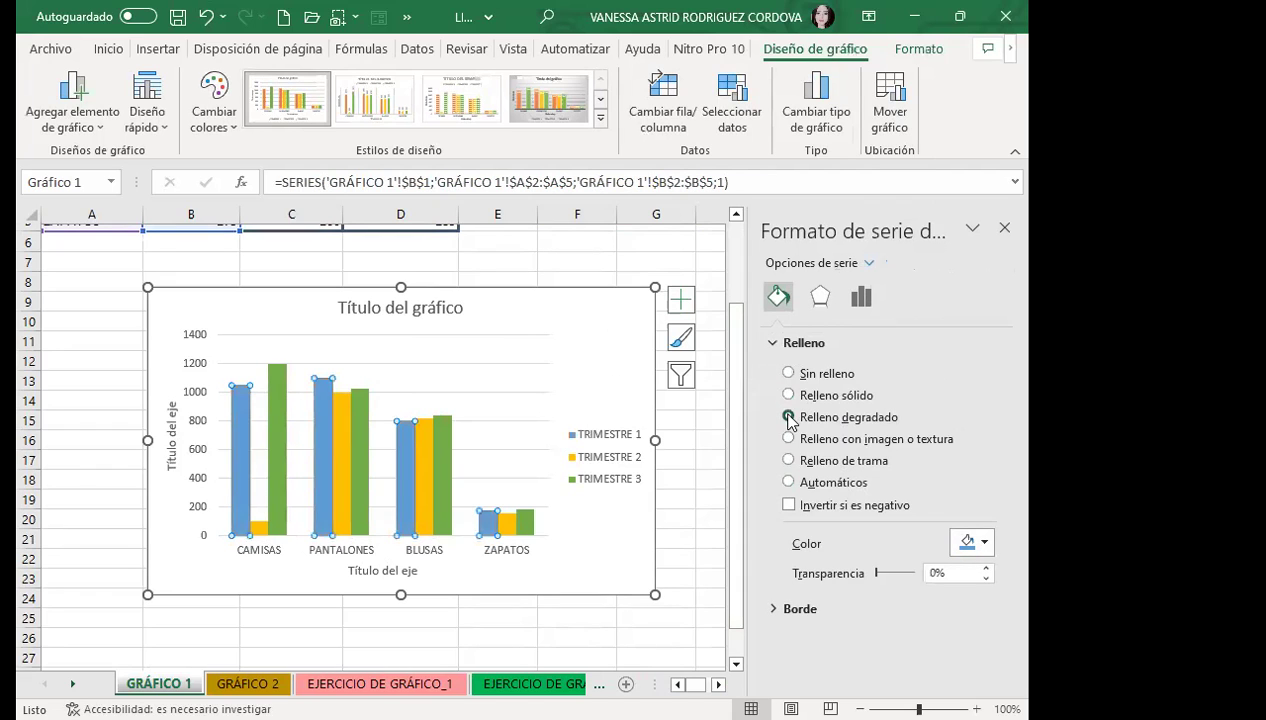
{"action": "left_click_drag", "start_coordinate": [1008, 476], "coordinate": [1010, 586]}
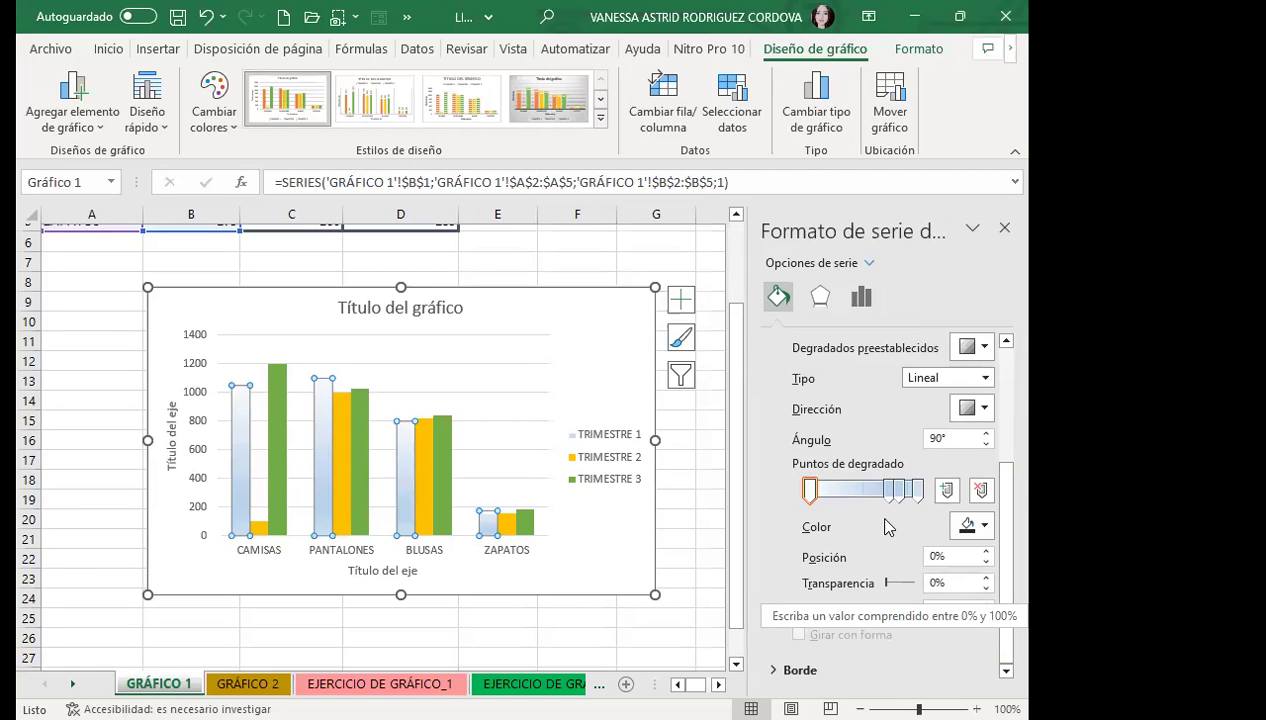
- Remove the extra gradient stop and colour the 37% stop yellow and the 72% stop light blue
{"action": "left_click", "coordinate": [848, 488]}
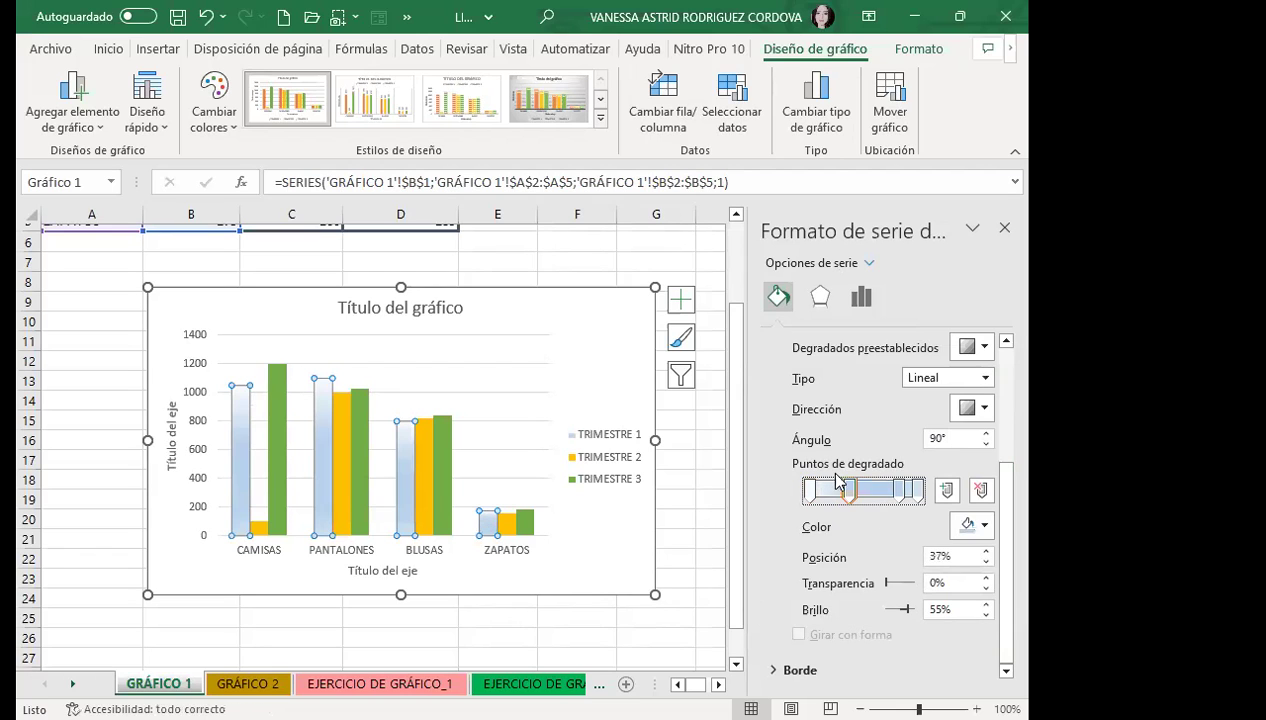
{"action": "left_click", "coordinate": [892, 490]}
{"action": "left_click", "coordinate": [976, 488]}
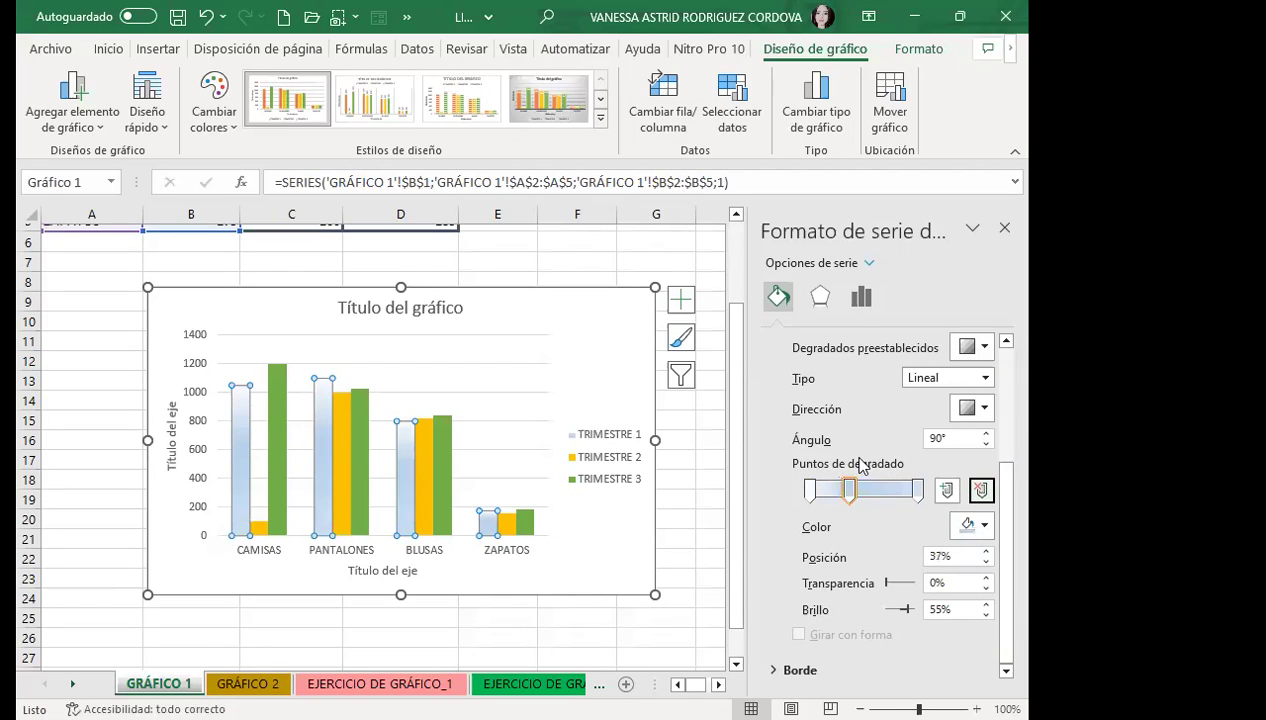
{"action": "left_click", "coordinate": [975, 524]}
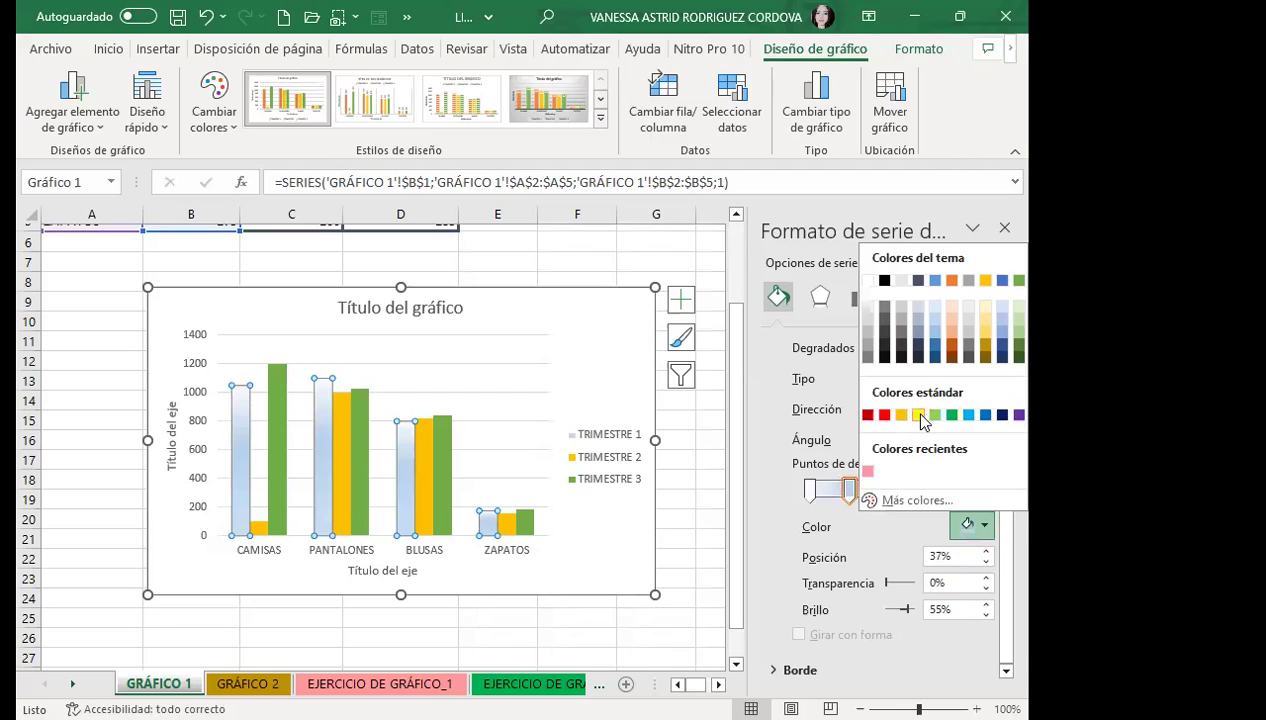
{"action": "left_click", "coordinate": [918, 415]}
{"action": "left_click_drag", "start_coordinate": [916, 490], "coordinate": [887, 490]}
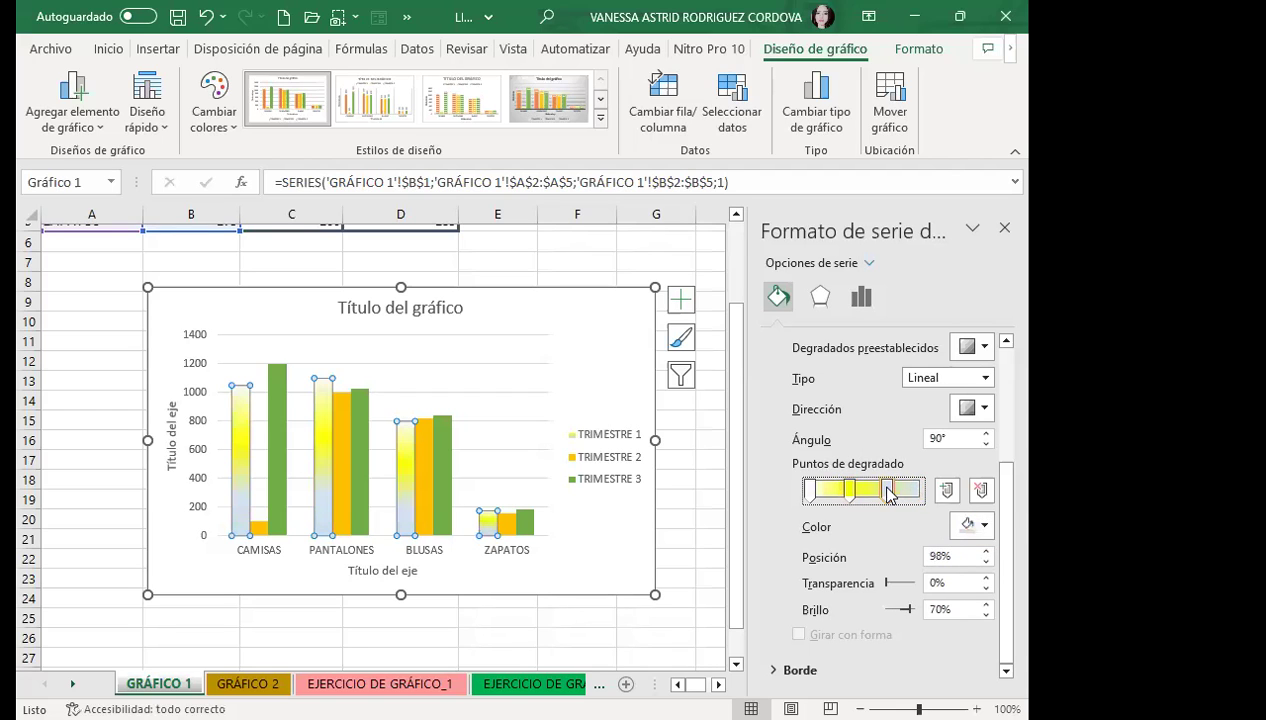
{"action": "left_click", "coordinate": [982, 530]}
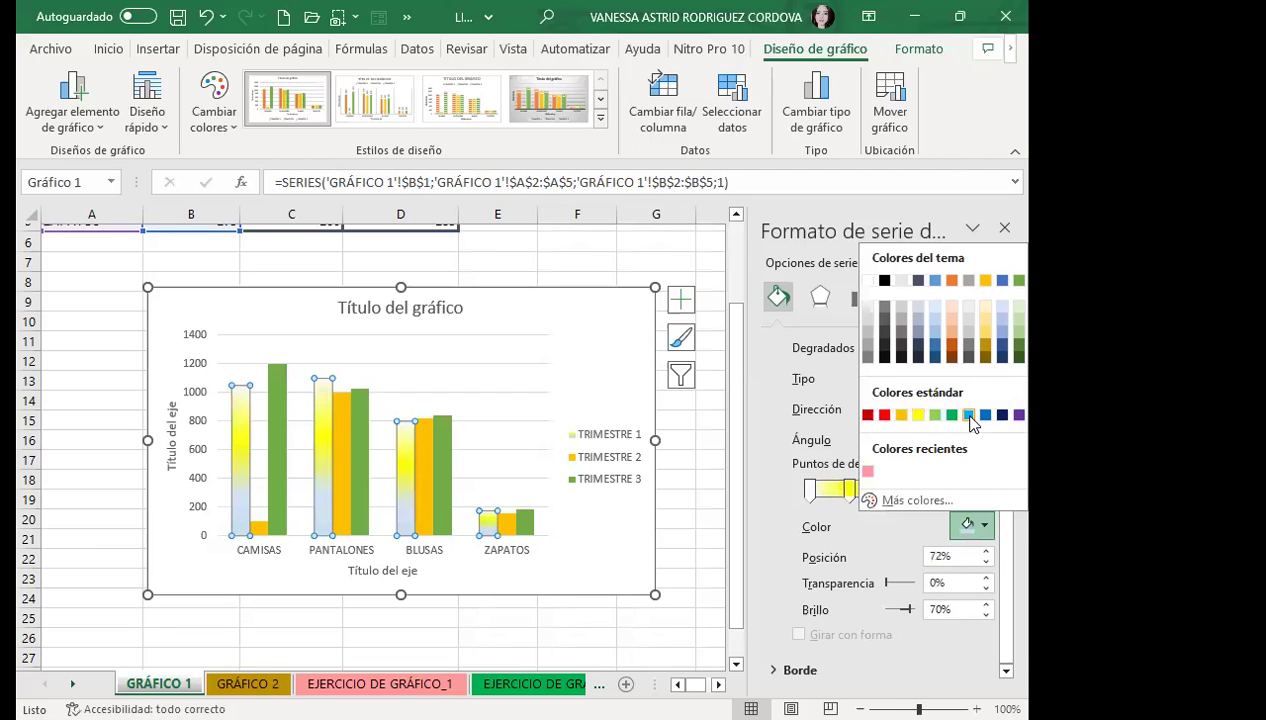
{"action": "left_click", "coordinate": [969, 415]}
- Add a light green gradient stop at 53% and a dark green stop at 2%
{"action": "left_click", "coordinate": [866, 490]}
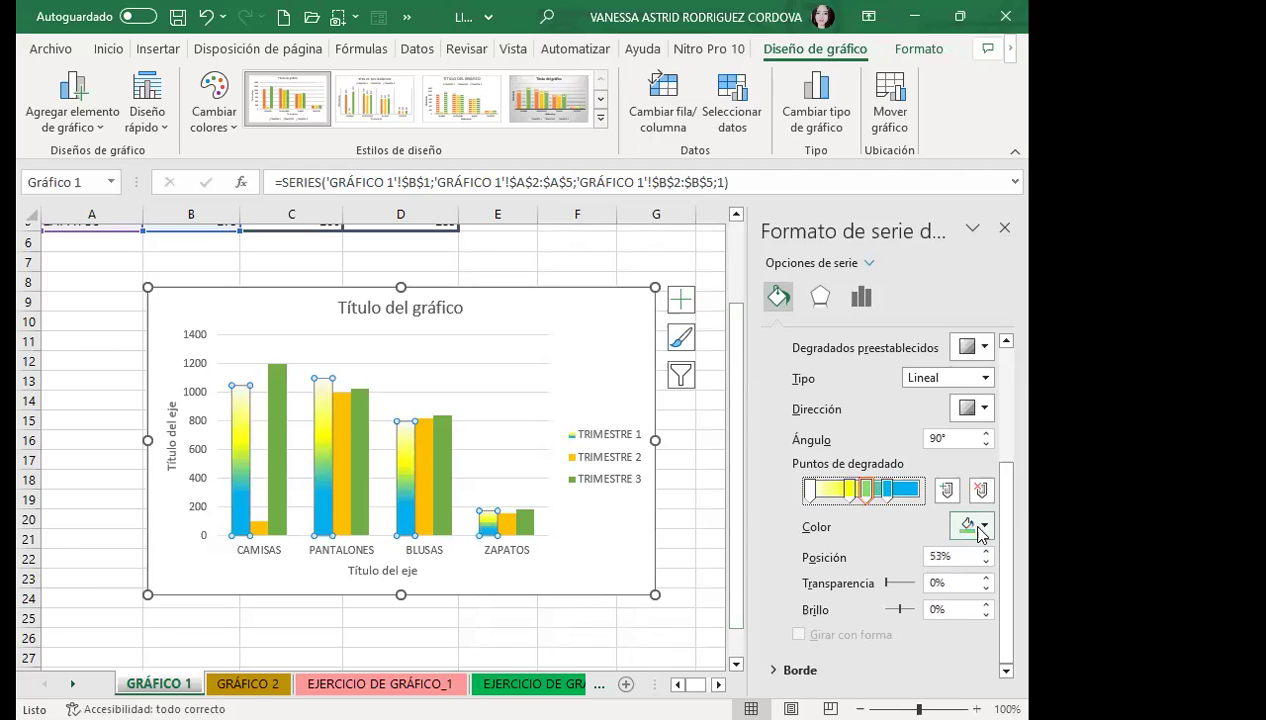
{"action": "left_click", "coordinate": [982, 528]}
{"action": "left_click", "coordinate": [935, 415]}
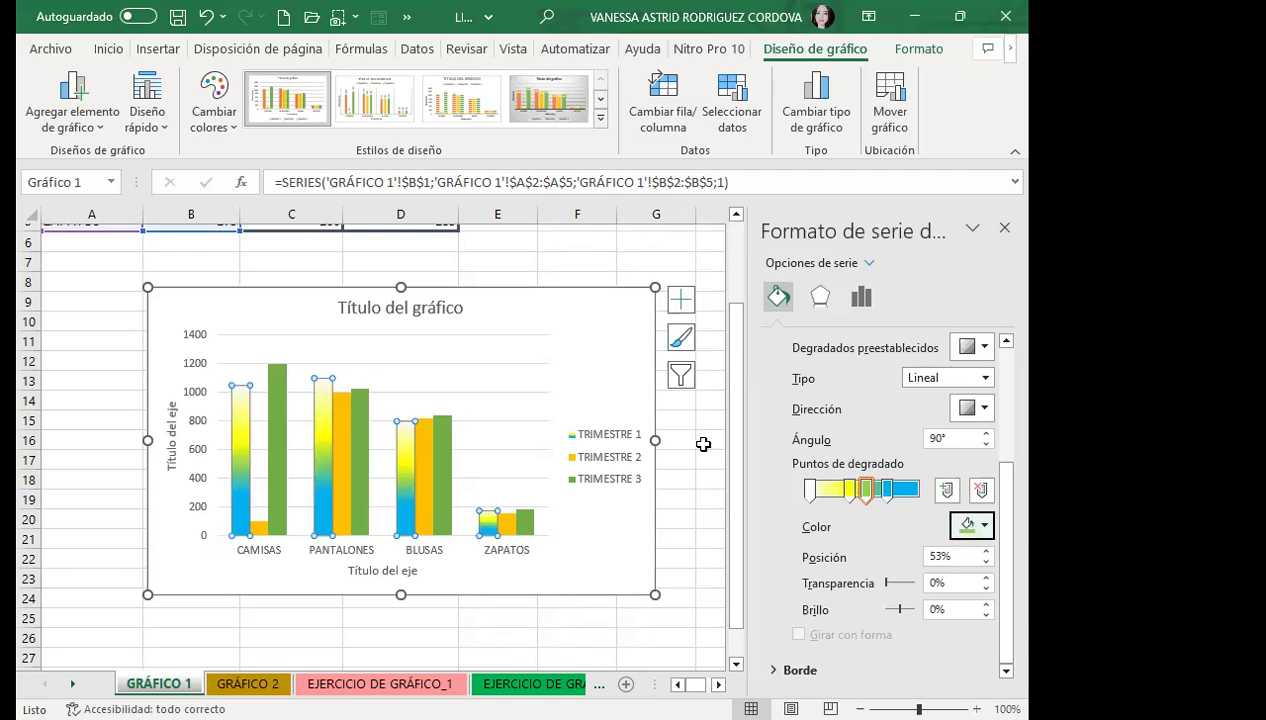
{"action": "left_click", "coordinate": [824, 490]}
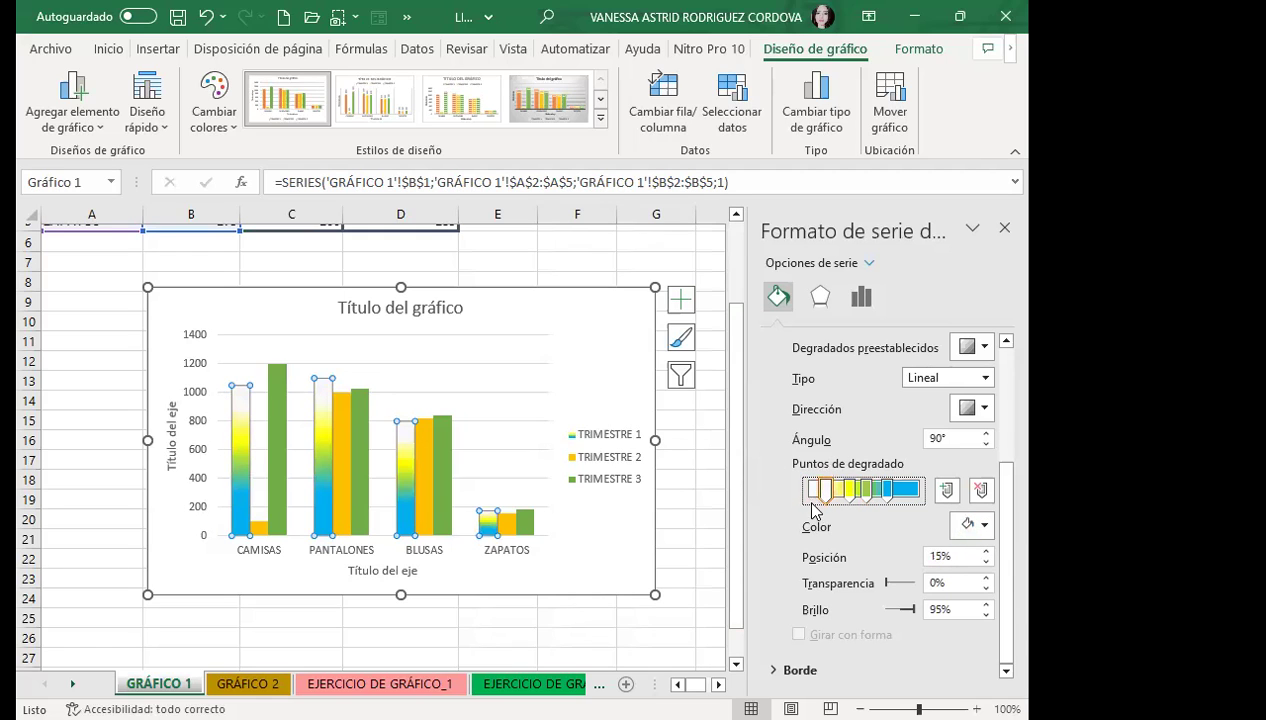
{"action": "left_click_drag", "start_coordinate": [824, 490], "coordinate": [811, 490]}
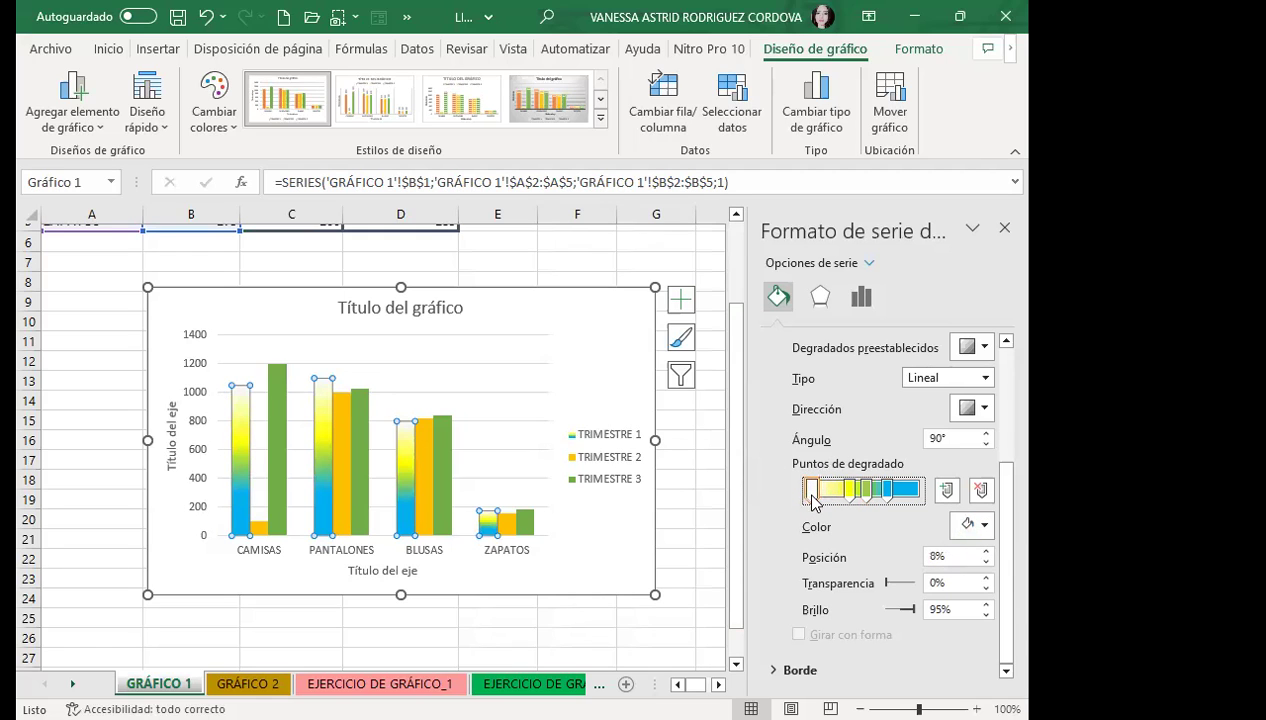
{"action": "left_click", "coordinate": [978, 527]}
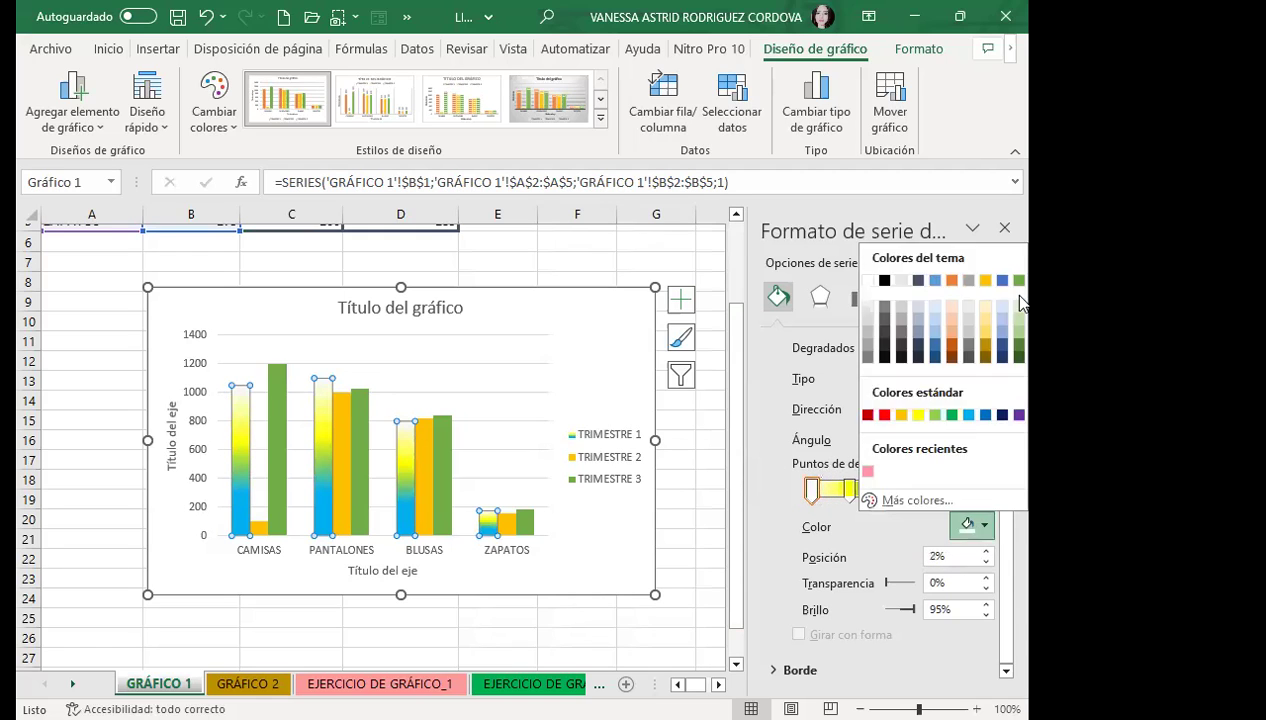
{"action": "left_click", "coordinate": [1018, 357]}
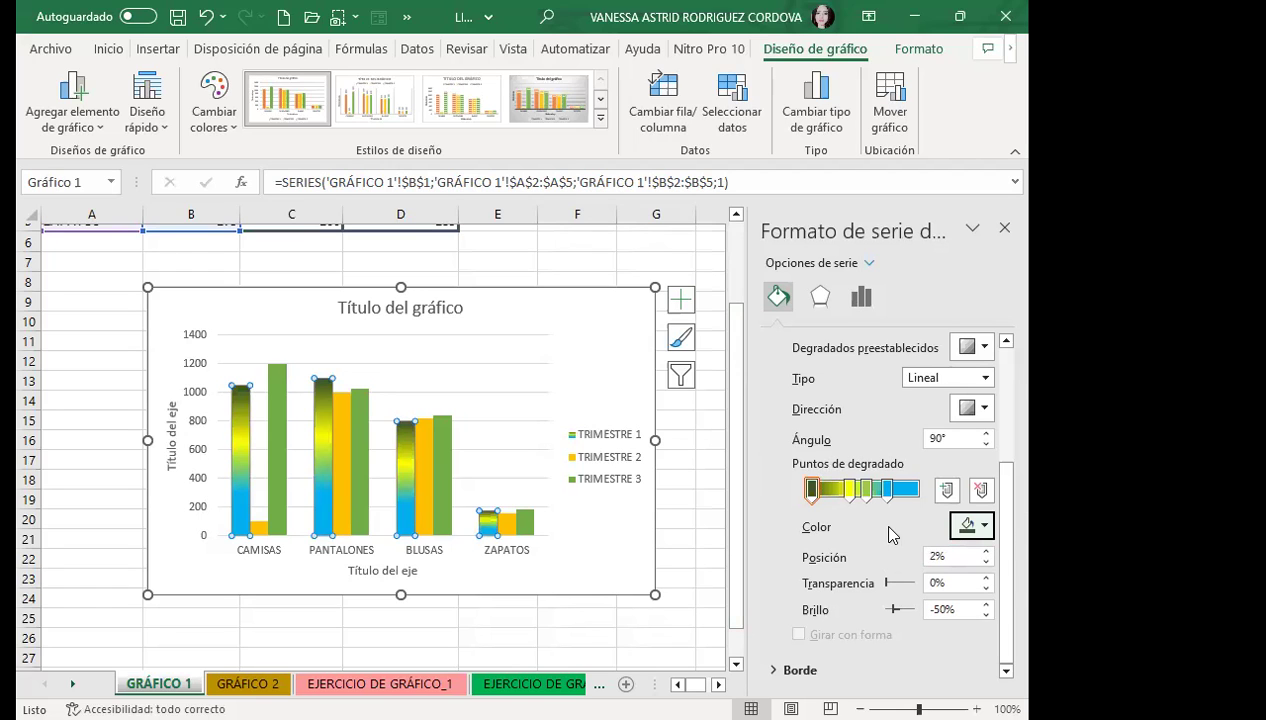
{"action": "left_click", "coordinate": [258, 526]}
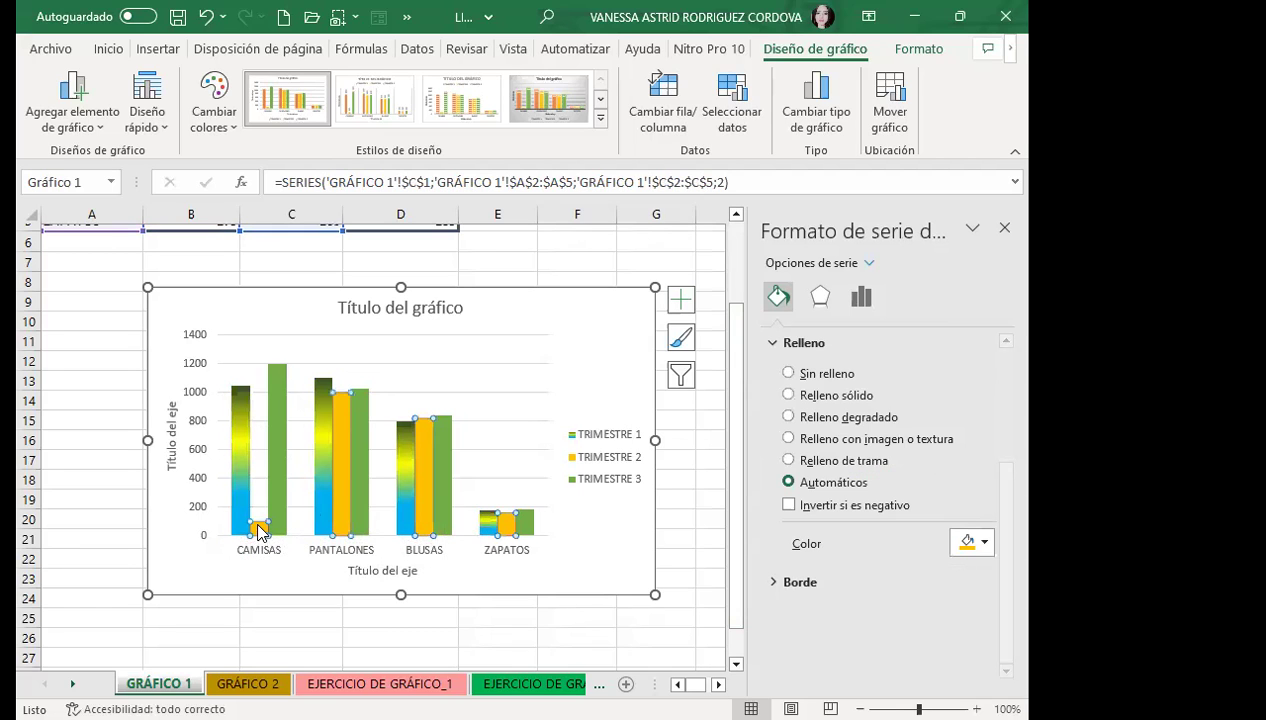
- Give the TRIMESTRE 2 bars a grid pattern fill, keeping the pattern background white
{"action": "left_click", "coordinate": [789, 461]}
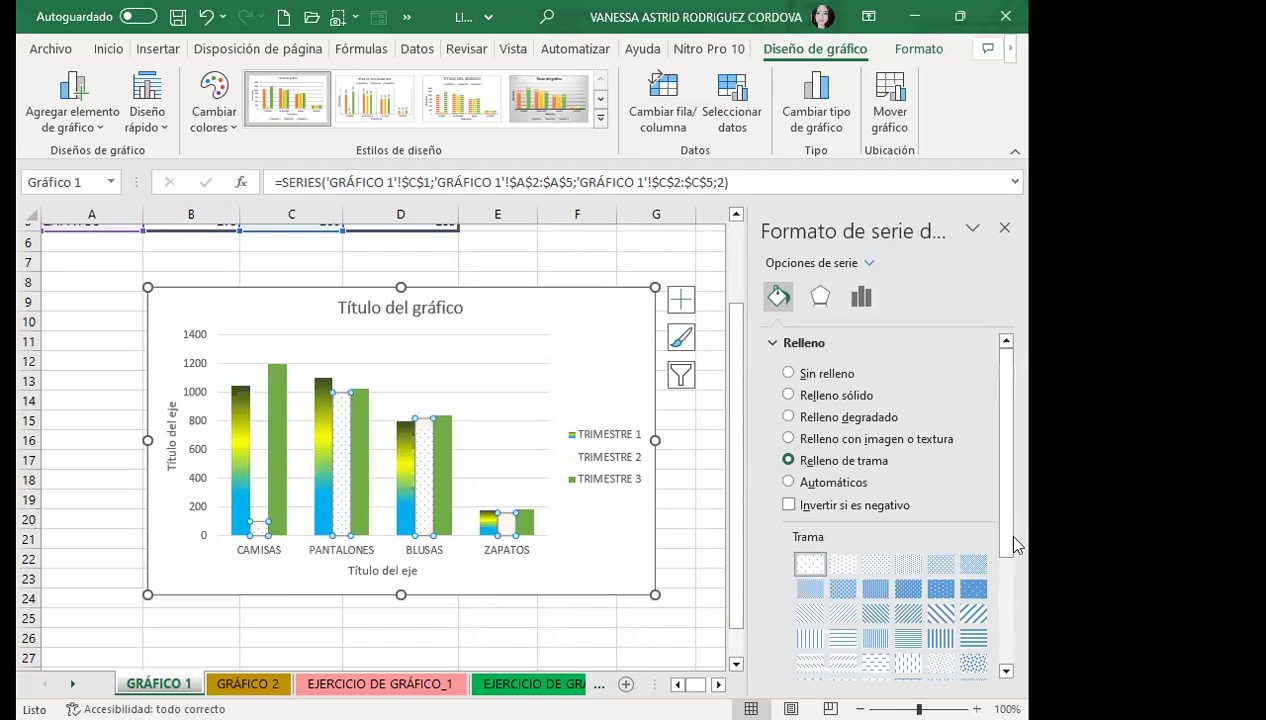
{"action": "left_click_drag", "start_coordinate": [1000, 505], "coordinate": [1022, 624]}
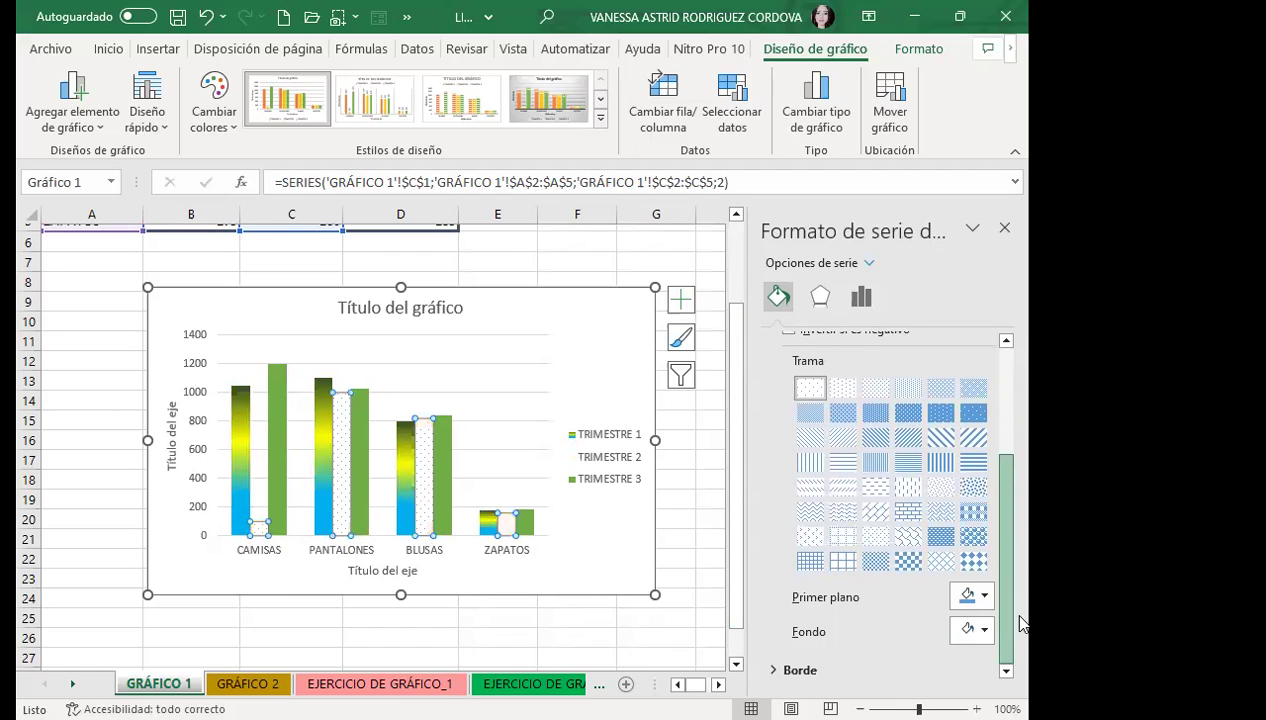
{"action": "left_click", "coordinate": [843, 561]}
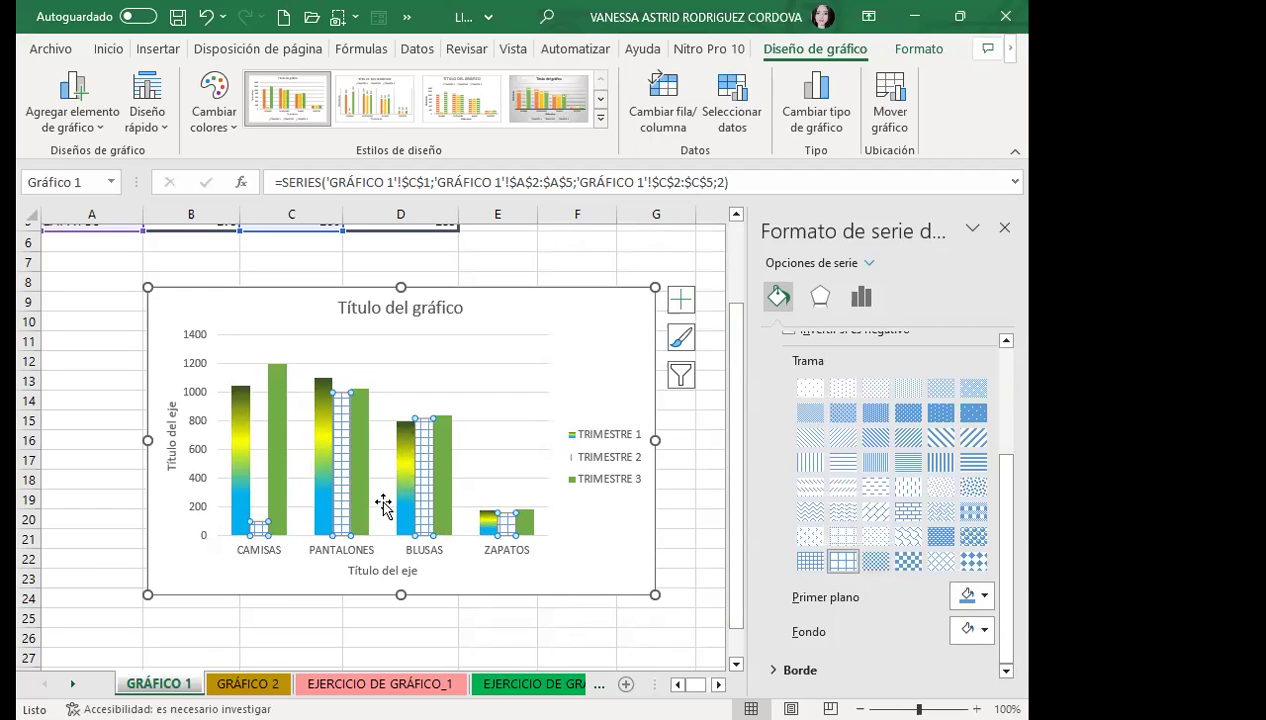
{"action": "left_click", "coordinate": [984, 630]}
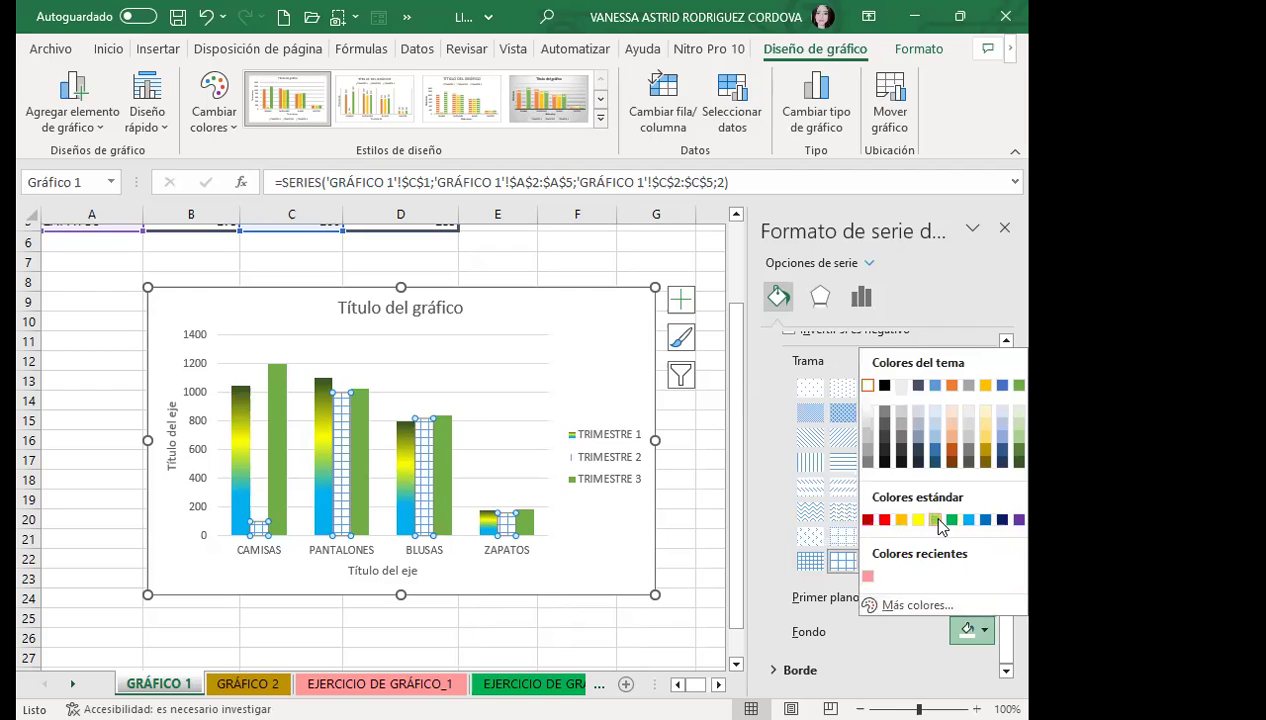
{"action": "left_click", "coordinate": [936, 519]}
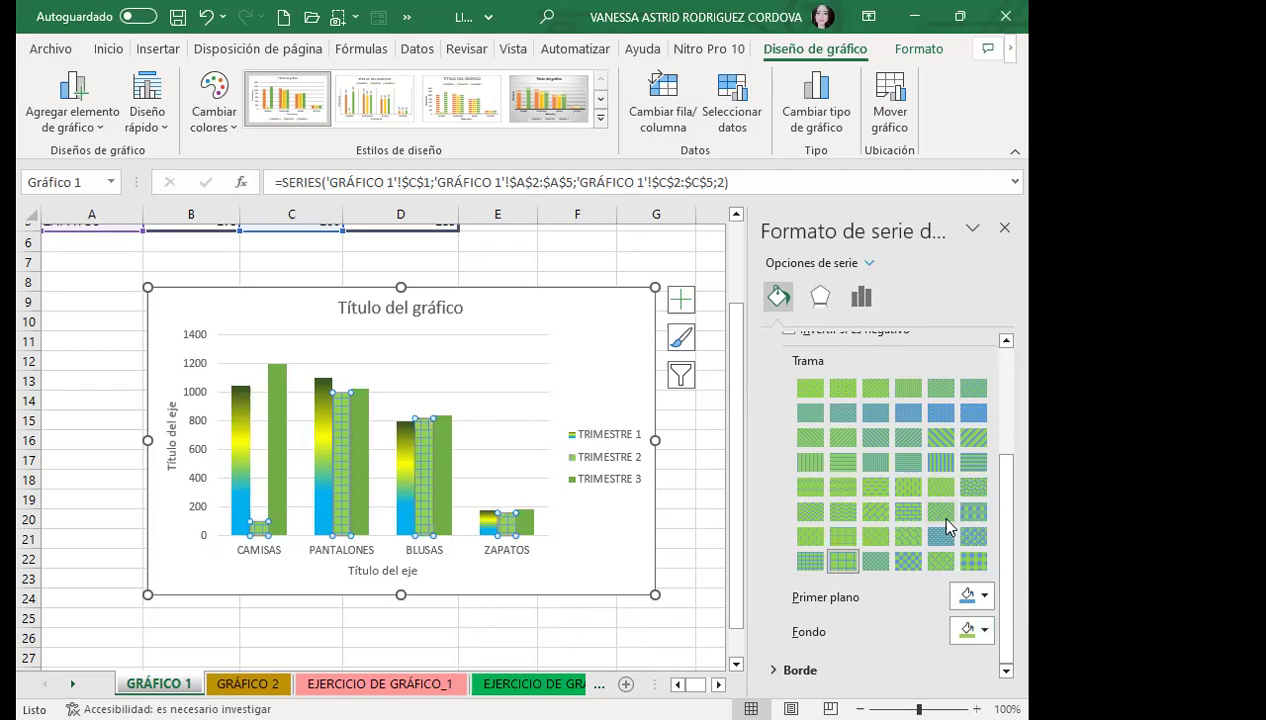
{"action": "left_click", "coordinate": [984, 631]}
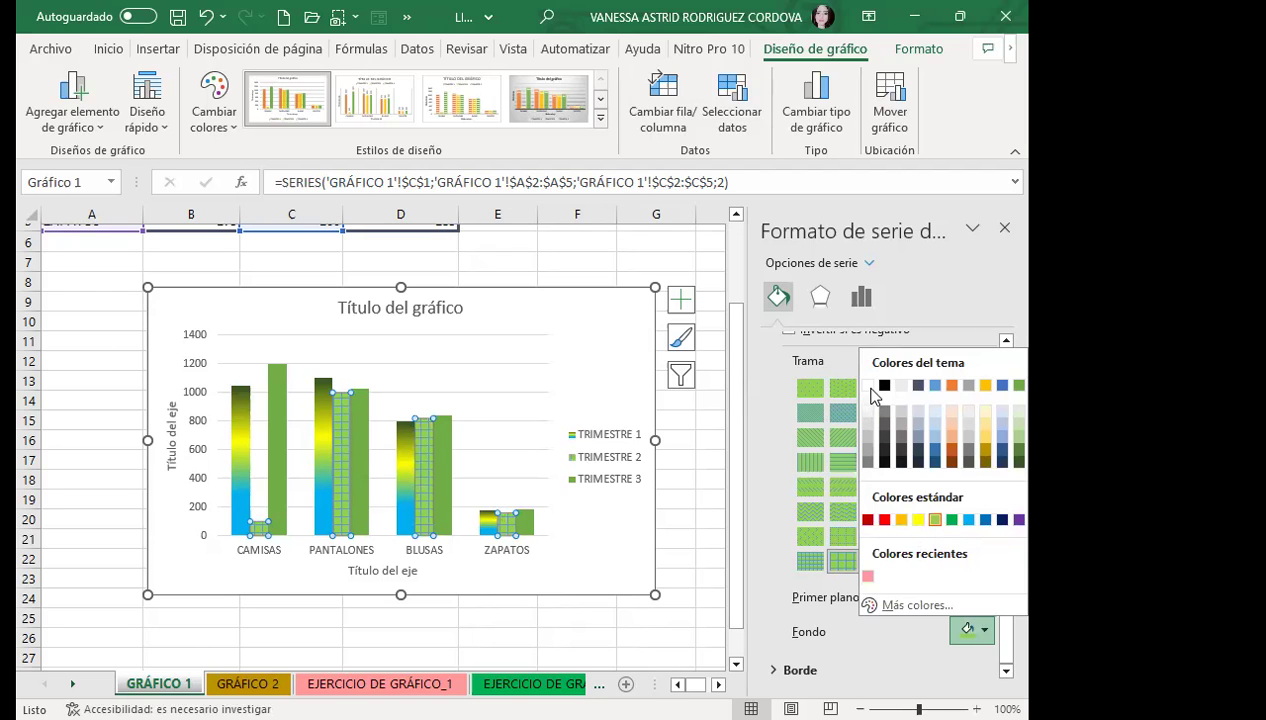
{"action": "left_click", "coordinate": [869, 387]}
- Try zigzag, brick, dashed and diagonal patterns, settling on the light dotted pattern for TRIMESTRE 2
{"action": "left_click", "coordinate": [908, 538]}
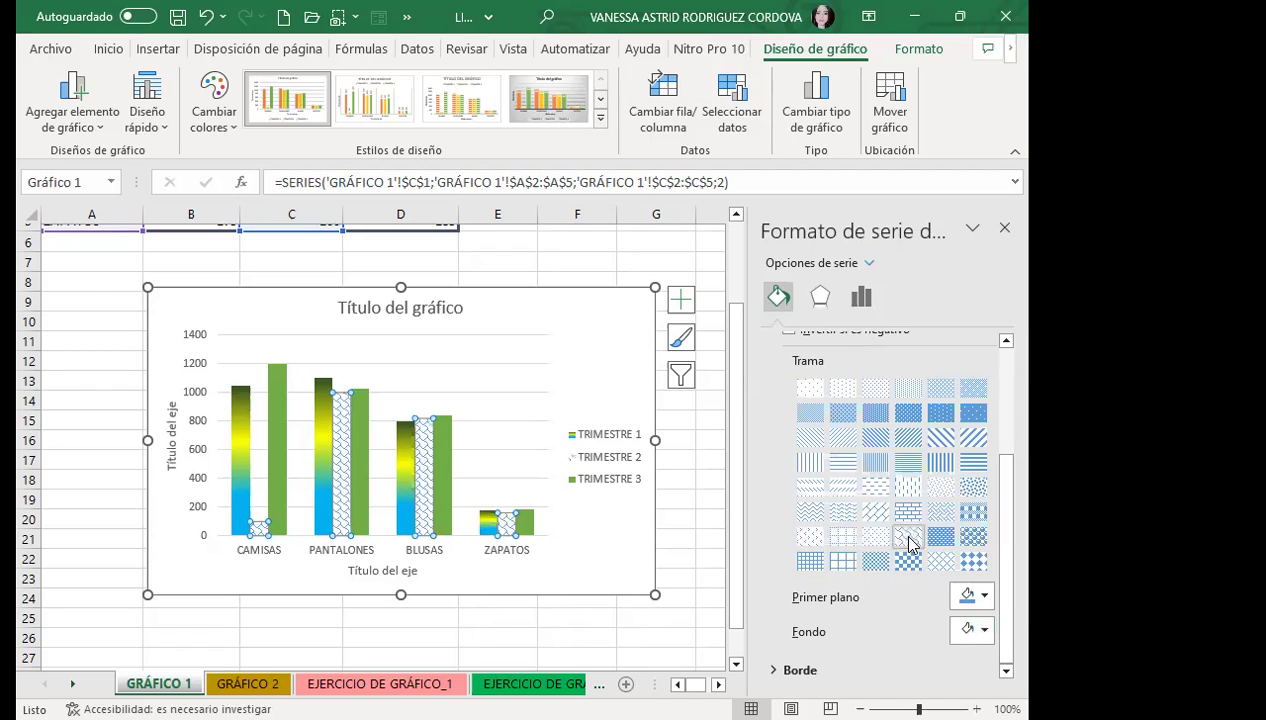
{"action": "left_click", "coordinate": [908, 512]}
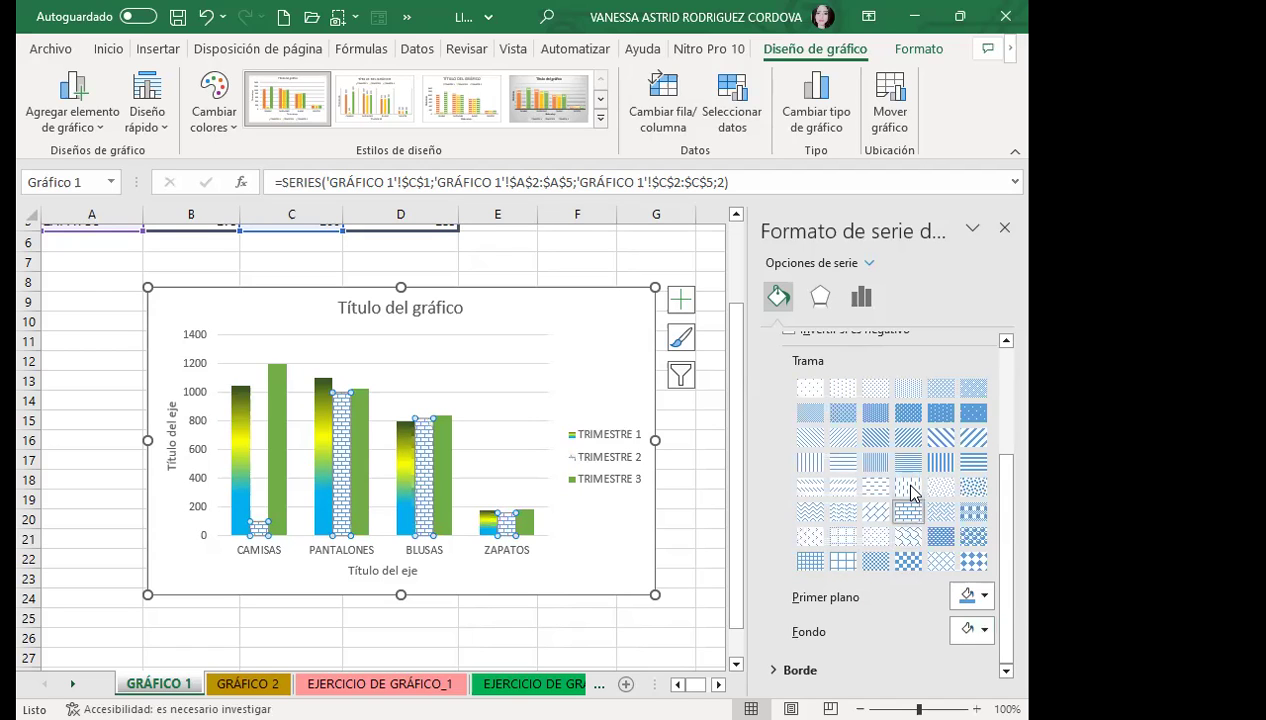
{"action": "left_click", "coordinate": [910, 488]}
{"action": "left_click", "coordinate": [940, 462]}
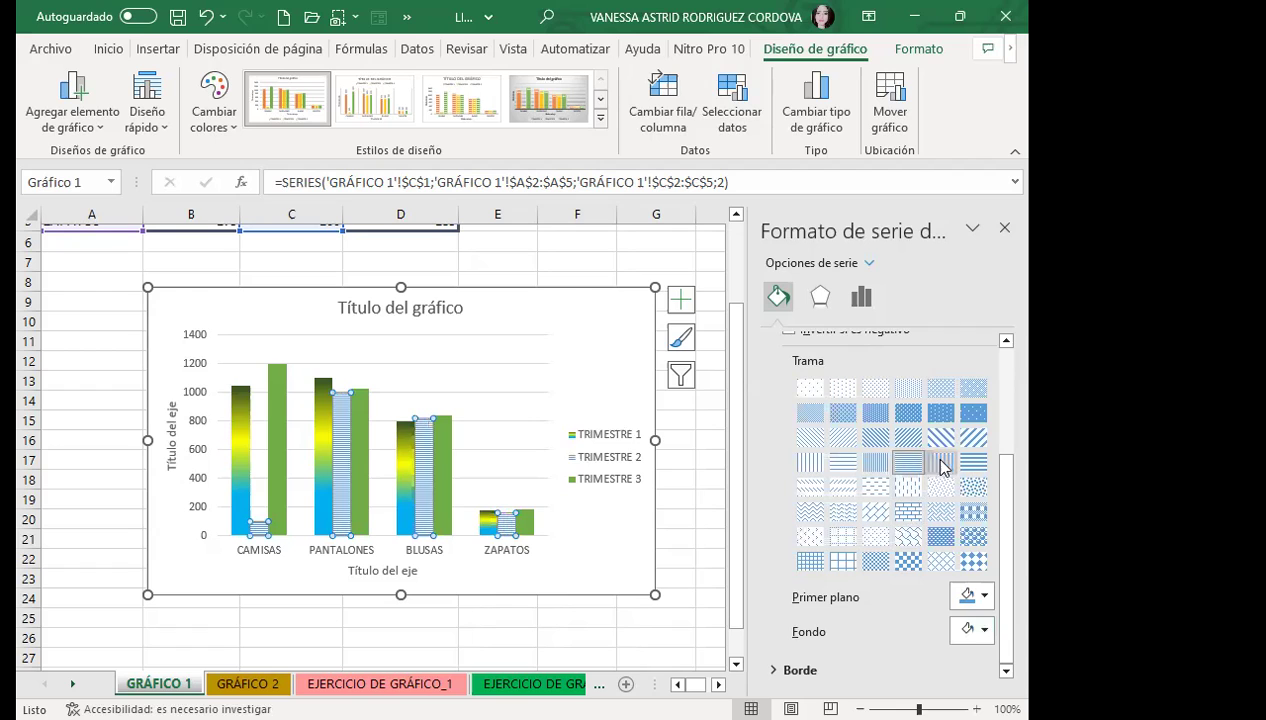
{"action": "left_click", "coordinate": [973, 437]}
{"action": "left_click", "coordinate": [907, 492]}
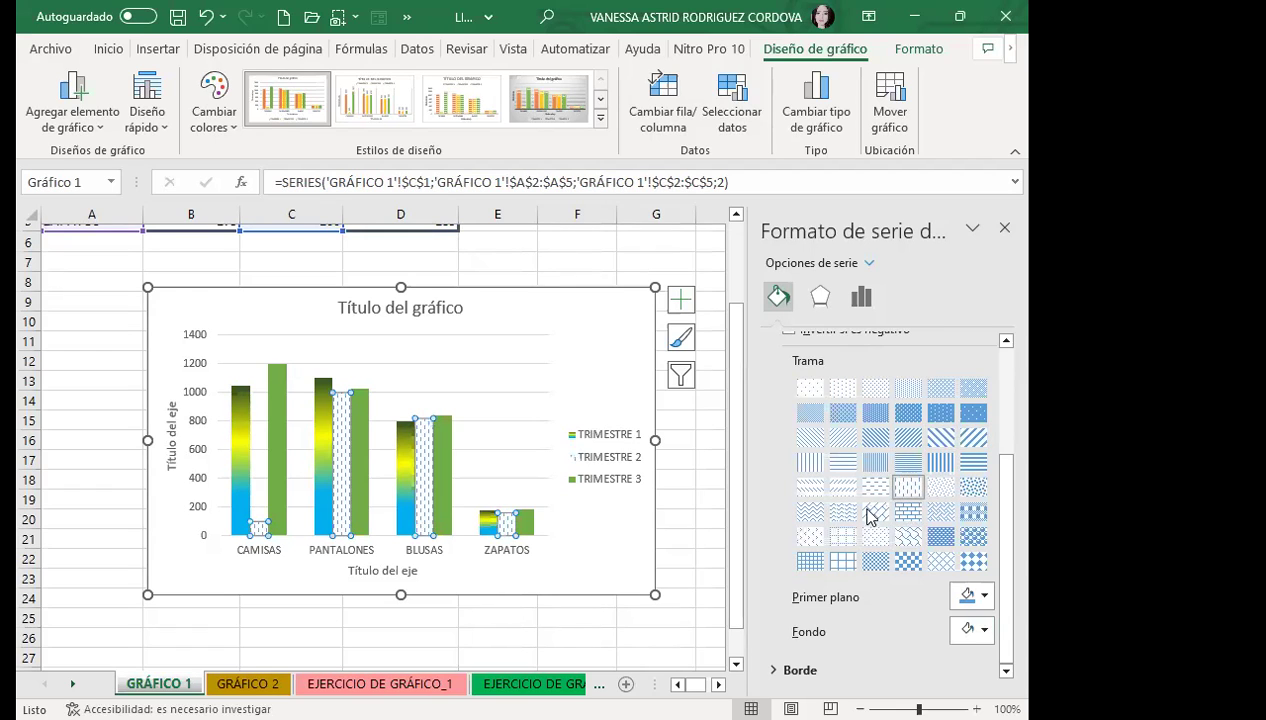
{"action": "left_click", "coordinate": [709, 634]}
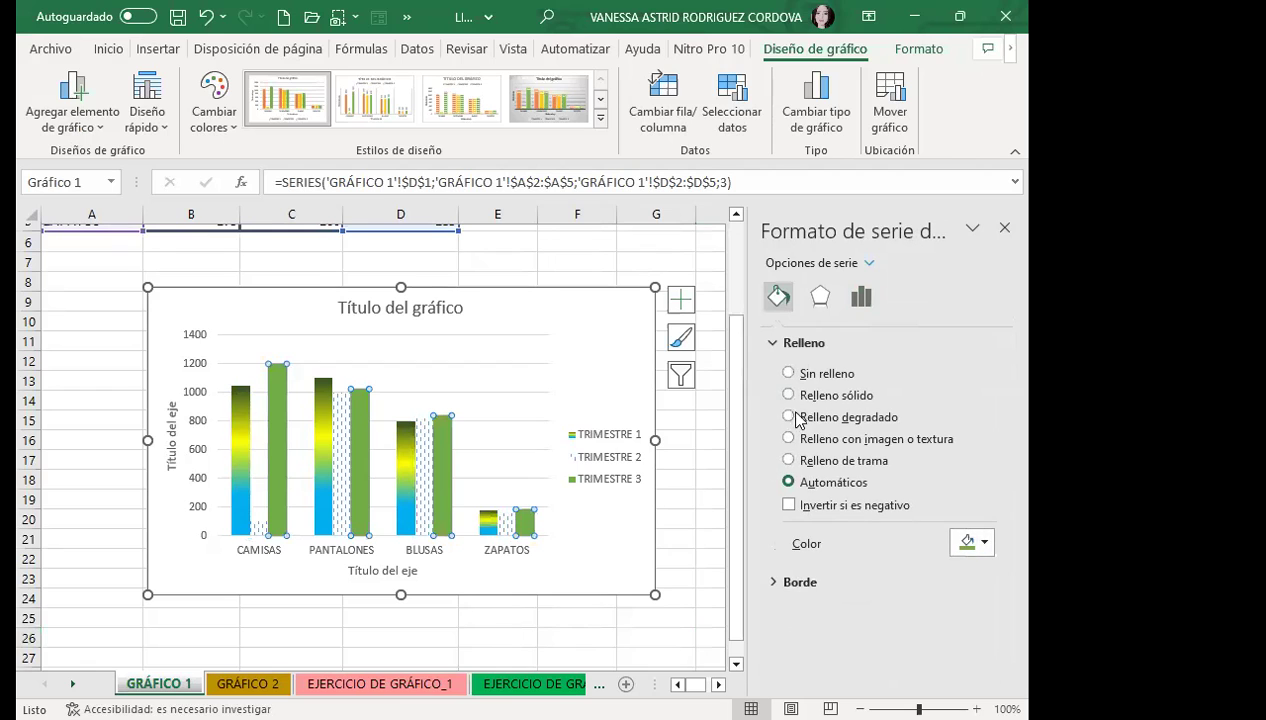
- Fill the TRIMESTRE 3 bars with a hot-air balloon picture from the online 'Globos' category
{"action": "left_click", "coordinate": [789, 440]}
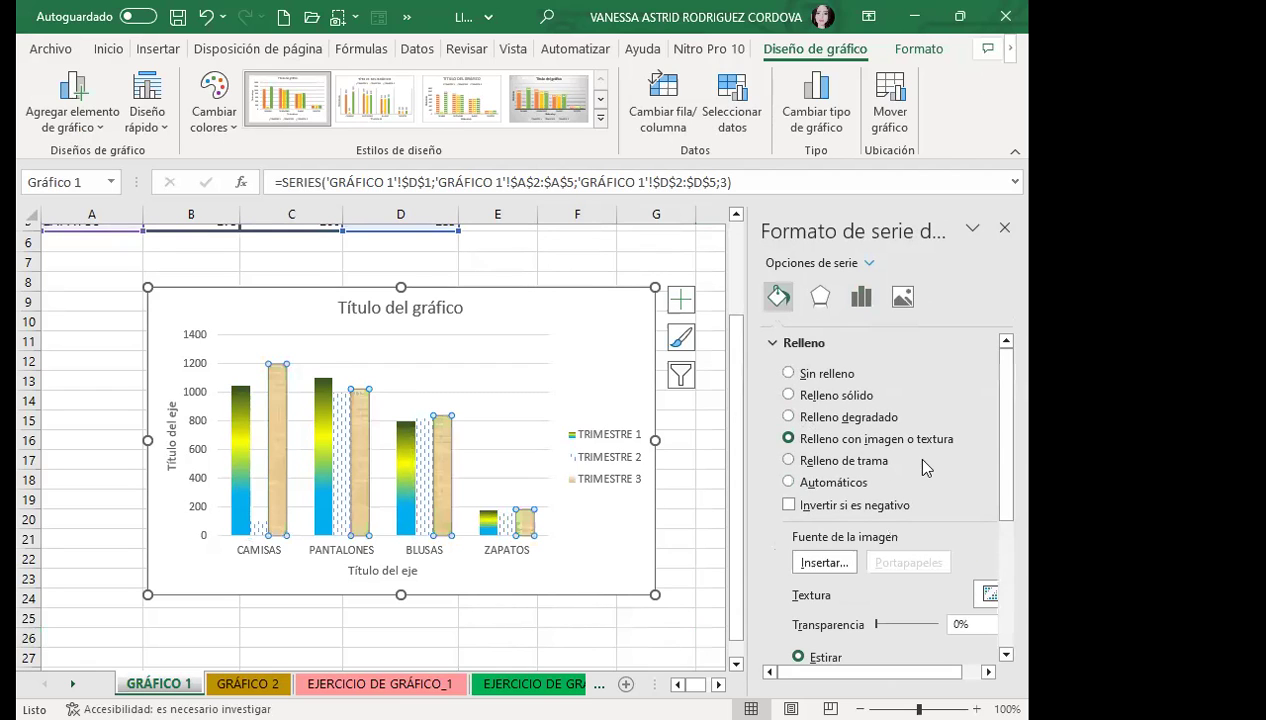
{"action": "left_click", "coordinate": [824, 563]}
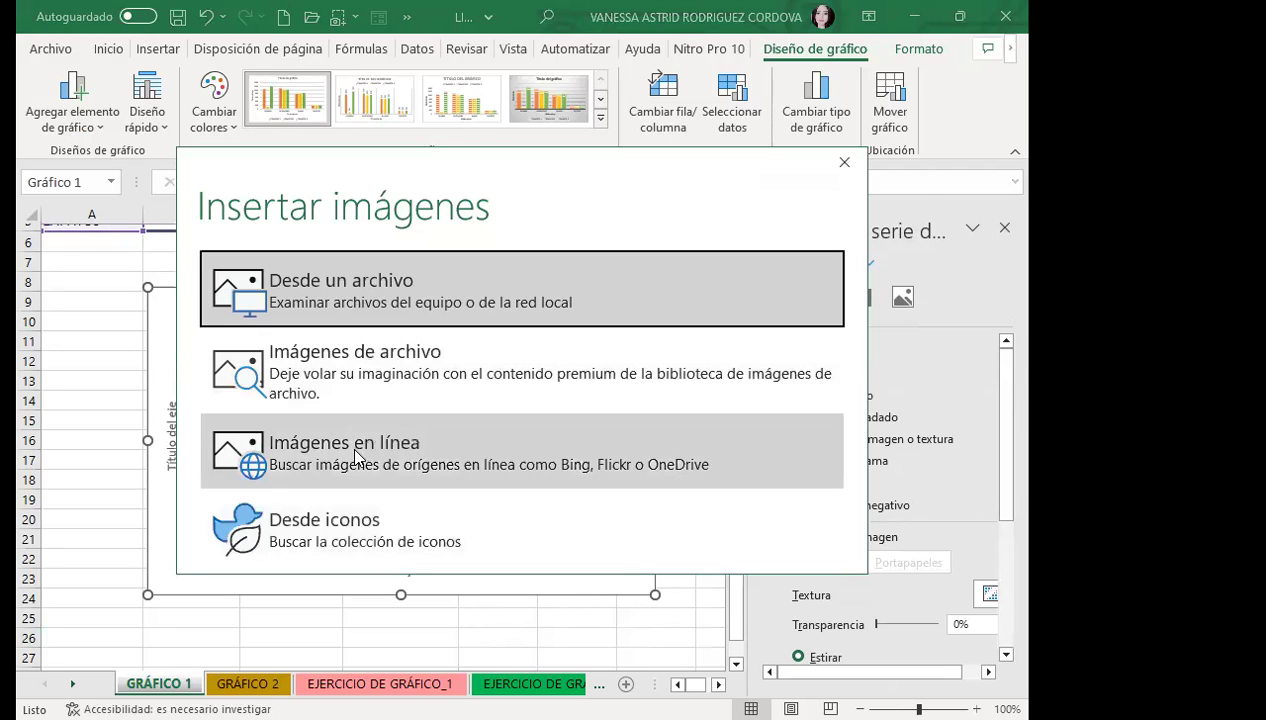
{"action": "left_click", "coordinate": [364, 457]}
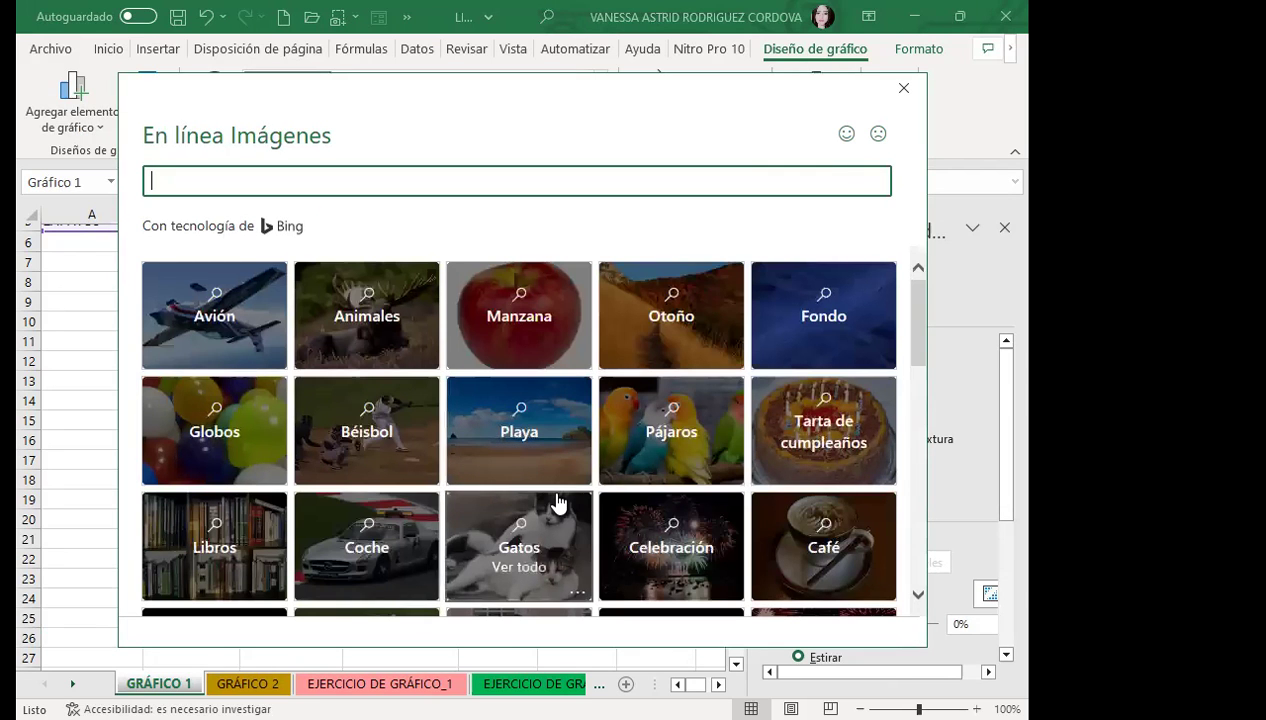
{"action": "left_click", "coordinate": [223, 437]}
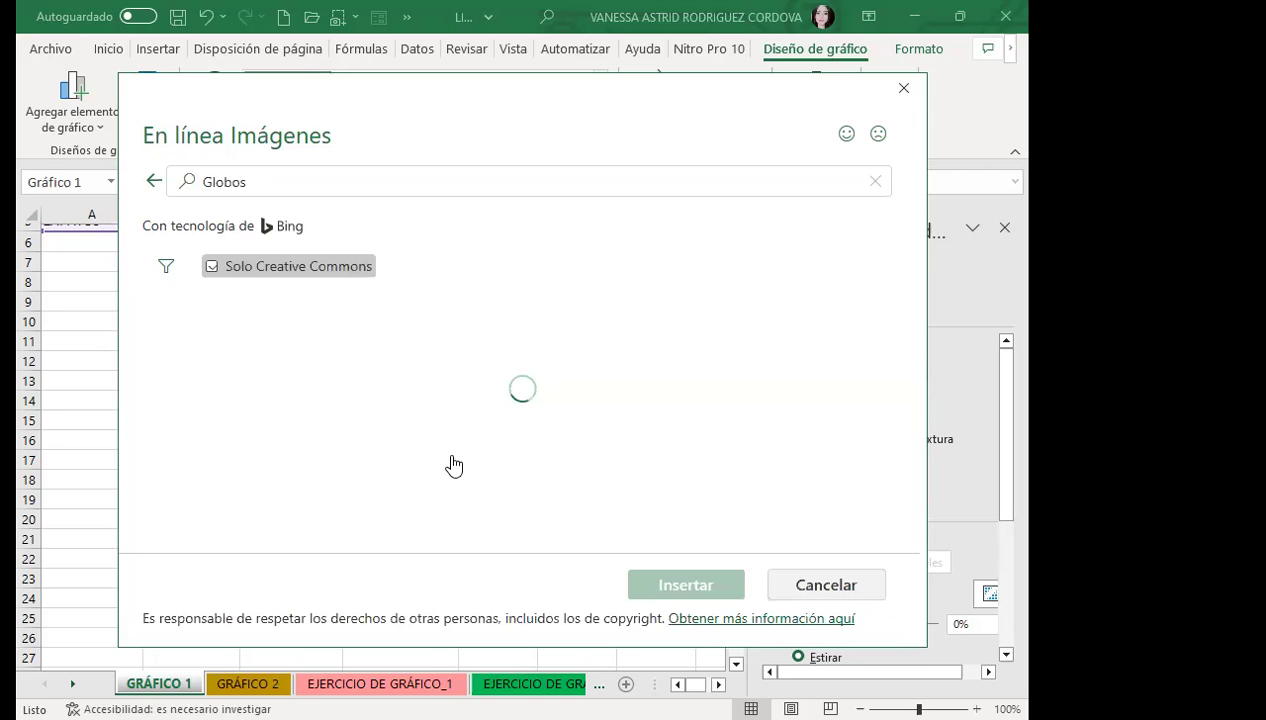
{"action": "scroll", "coordinate": [515, 443], "scroll_direction": "down", "scroll_amount": 3}
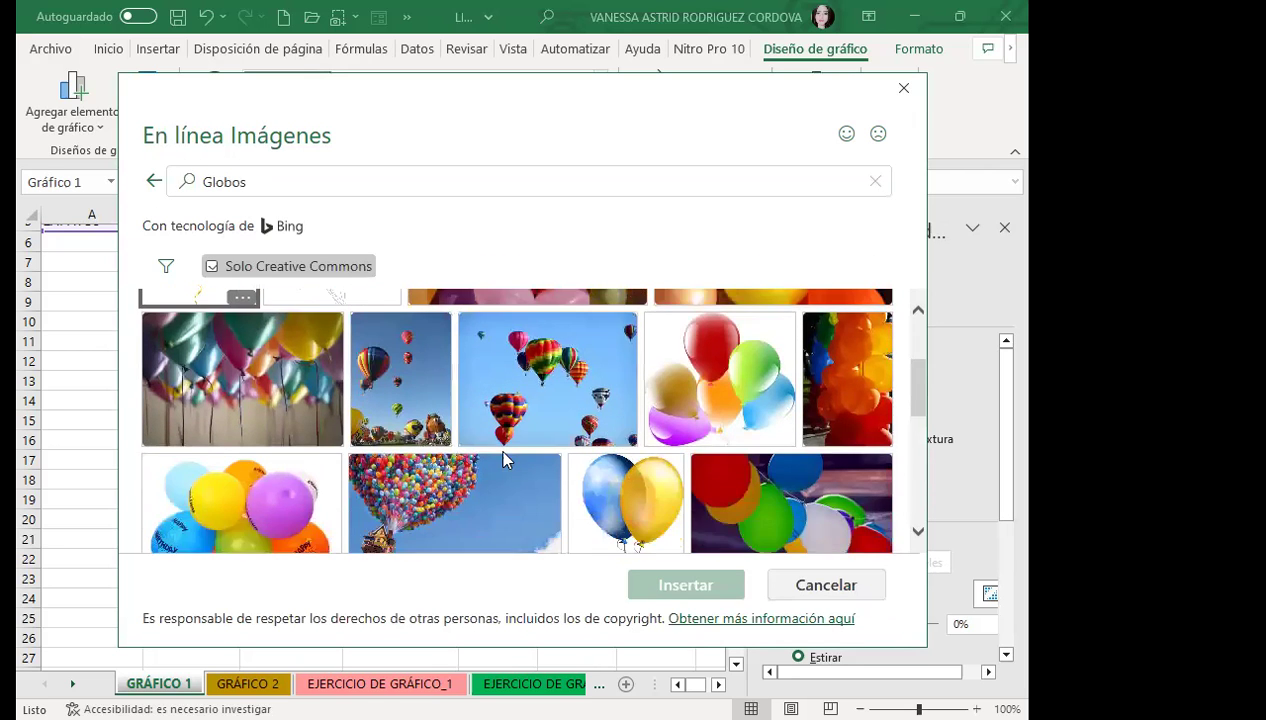
{"action": "scroll", "coordinate": [490, 468], "scroll_direction": "down", "scroll_amount": 3}
{"action": "scroll", "coordinate": [480, 475], "scroll_direction": "down", "scroll_amount": 2}
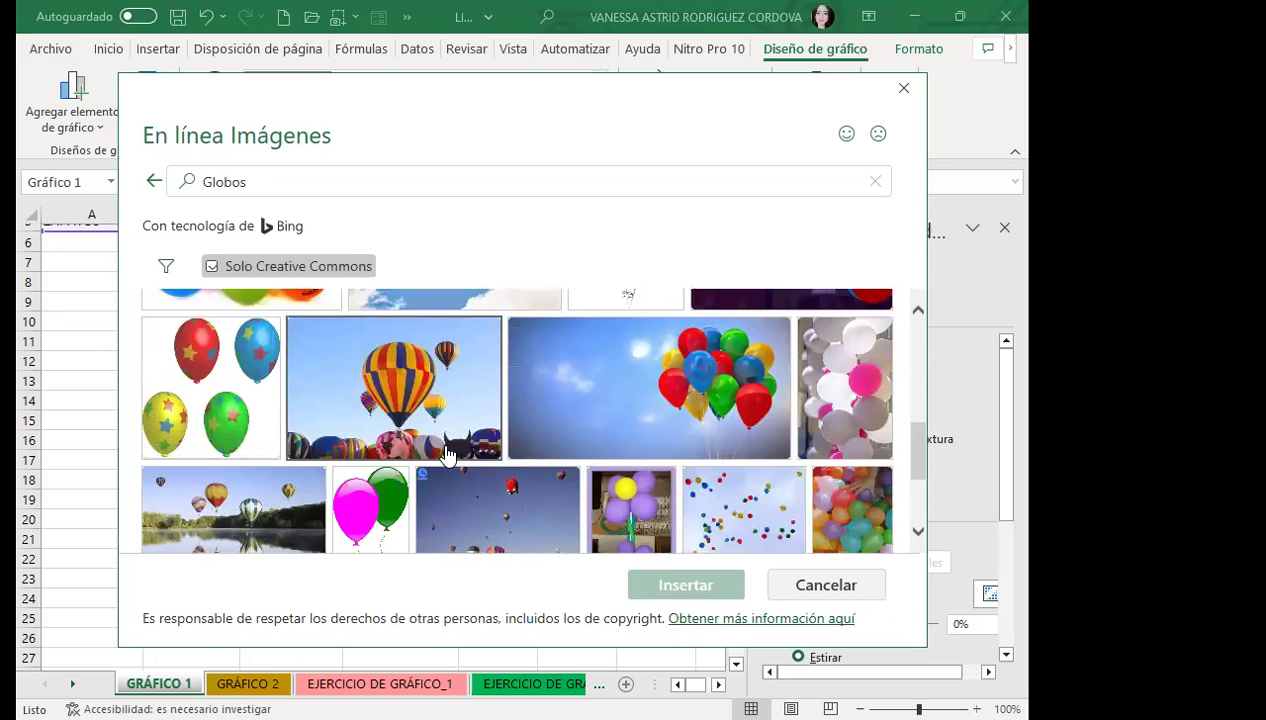
{"action": "scroll", "coordinate": [447, 455], "scroll_direction": "down", "scroll_amount": 1}
{"action": "left_click", "coordinate": [443, 410]}
{"action": "left_click", "coordinate": [680, 587]}
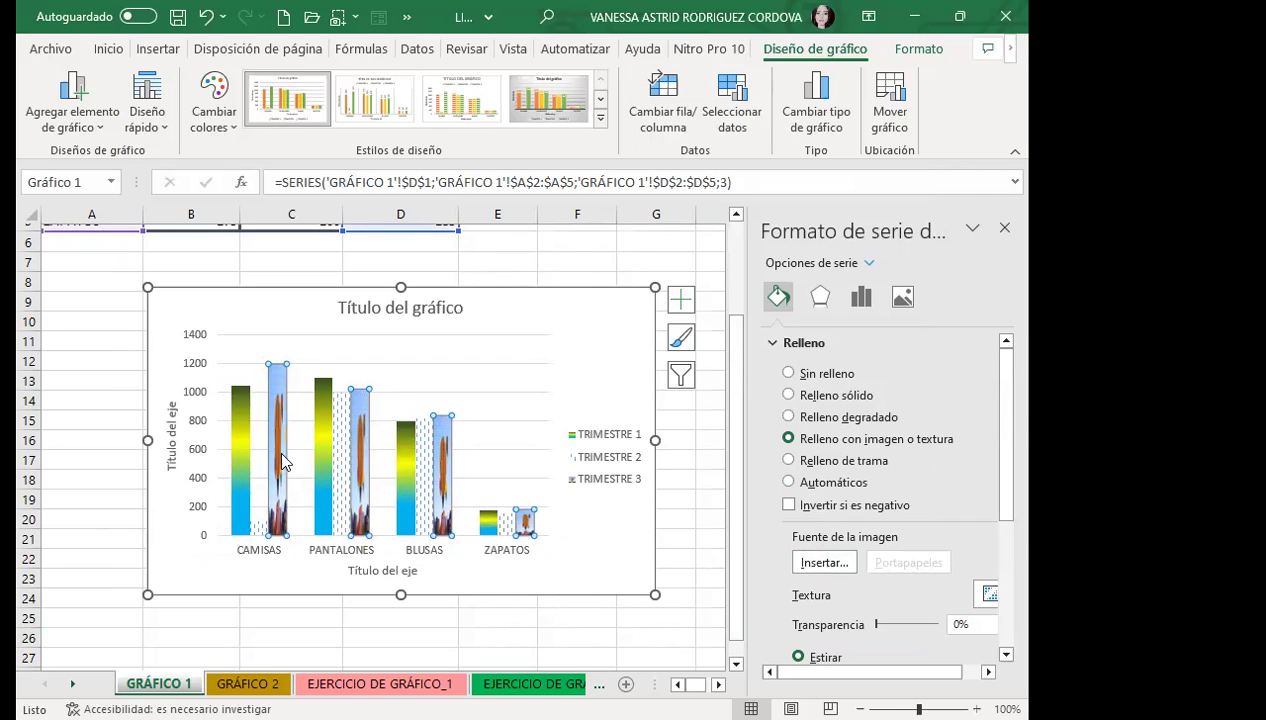
{"action": "left_click", "coordinate": [824, 563]}
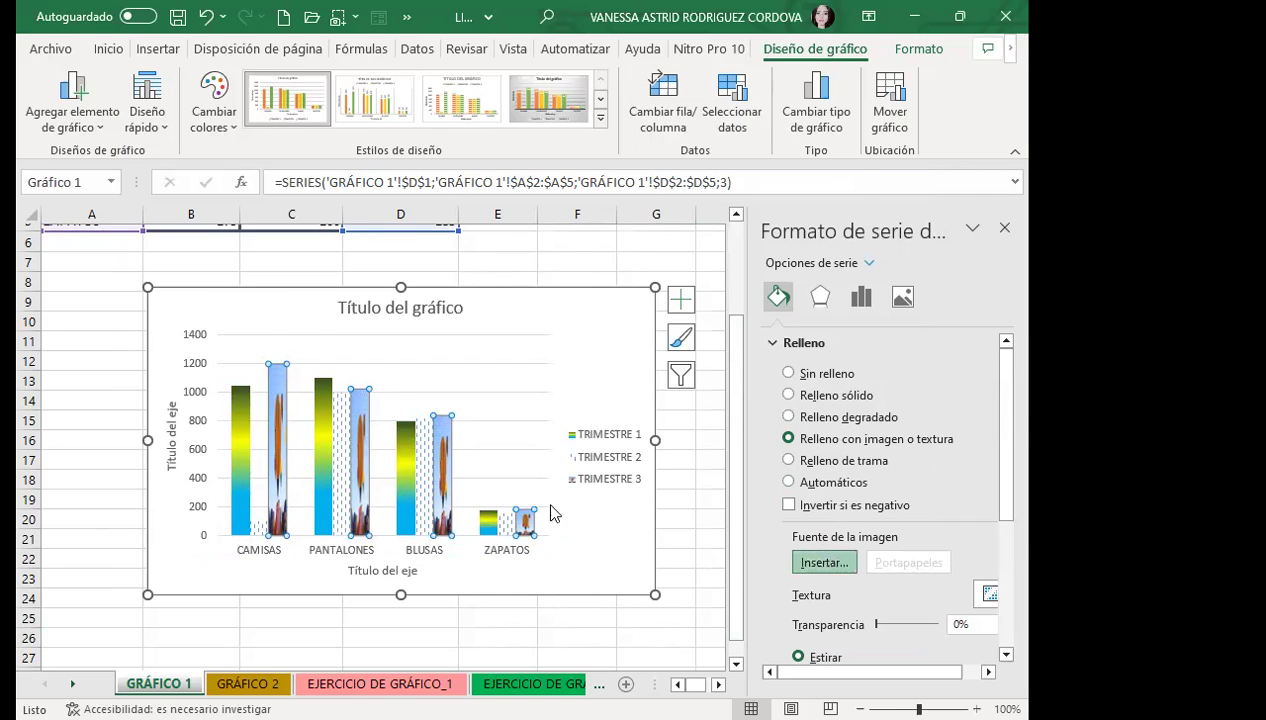
- Replace the TRIMESTRE 3 bar picture with a sunset photo from the online 'Puesta de sol' category
{"action": "left_click", "coordinate": [300, 450]}
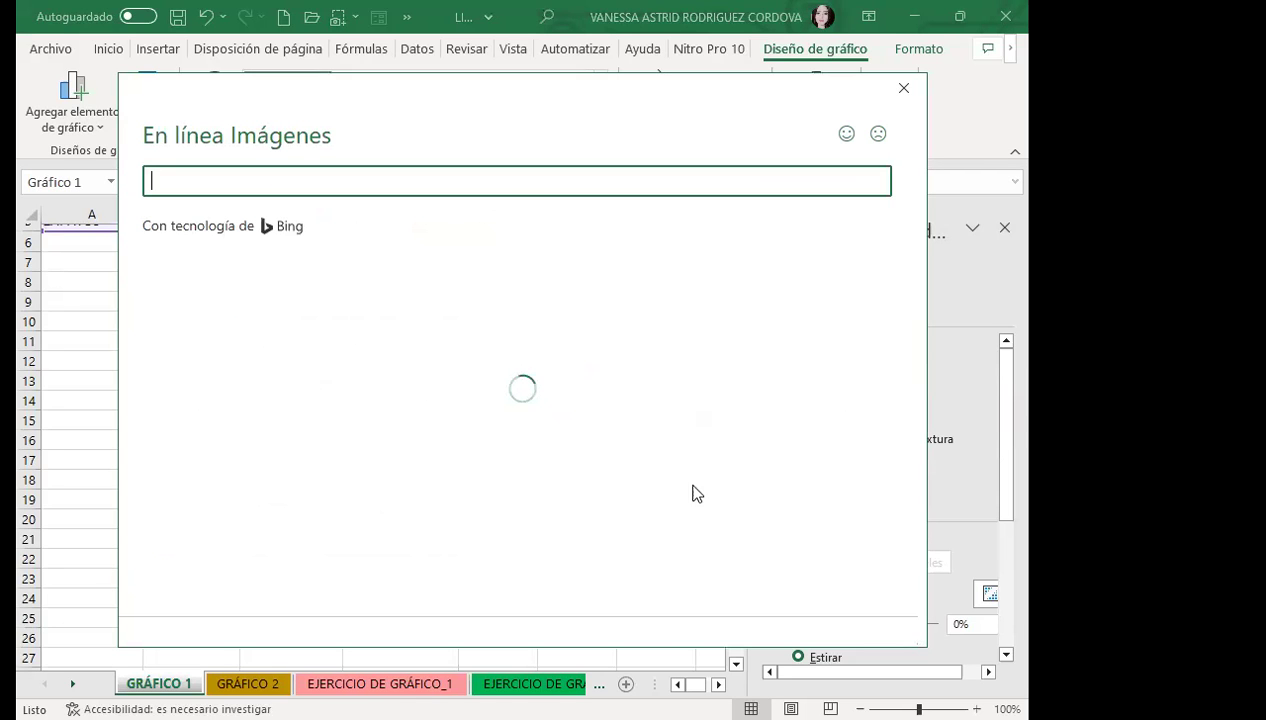
{"action": "scroll", "coordinate": [680, 530], "scroll_direction": "down", "scroll_amount": 2}
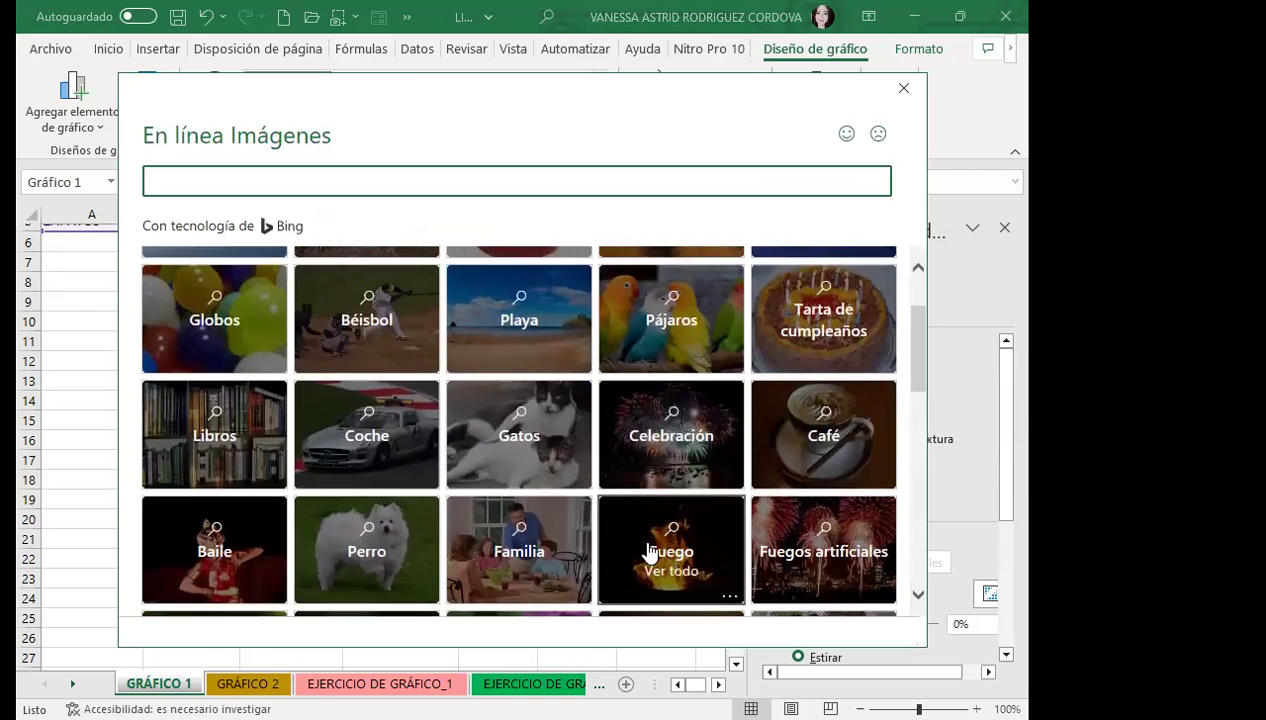
{"action": "scroll", "coordinate": [650, 555], "scroll_direction": "down", "scroll_amount": 2}
{"action": "scroll", "coordinate": [650, 553], "scroll_direction": "down", "scroll_amount": 2}
{"action": "scroll", "coordinate": [650, 553], "scroll_direction": "down", "scroll_amount": 2}
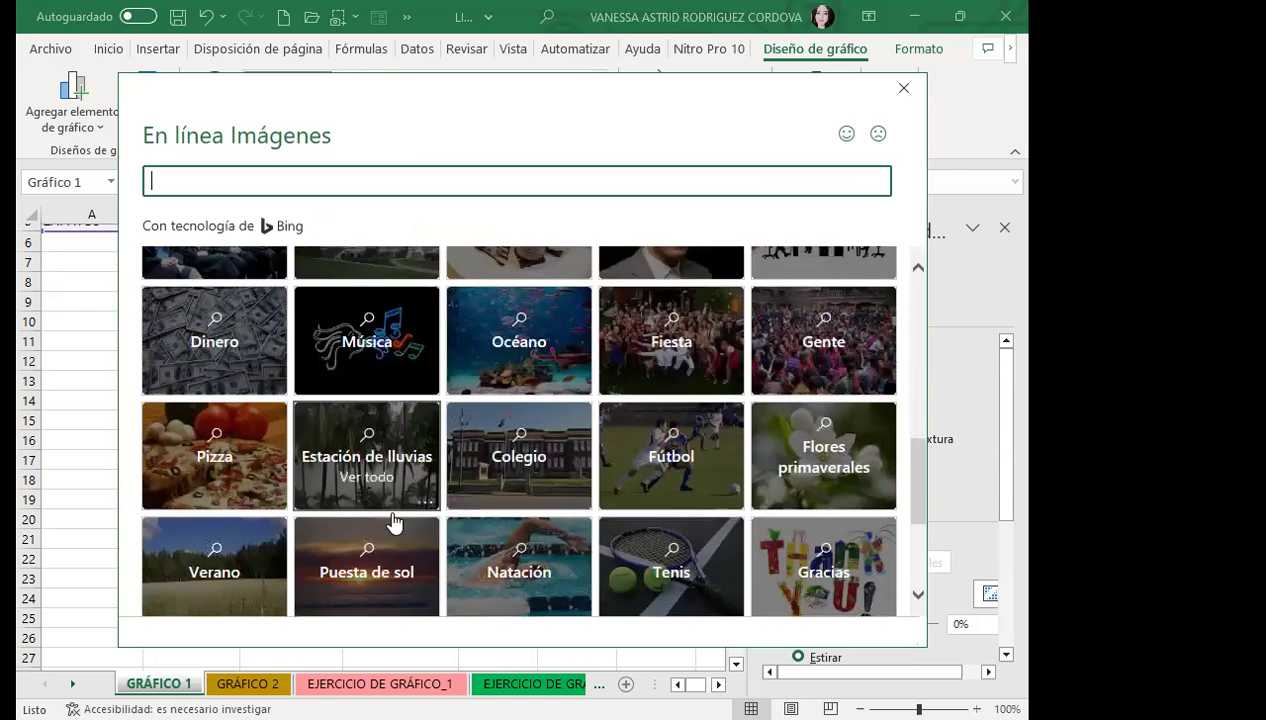
{"action": "left_click", "coordinate": [364, 548]}
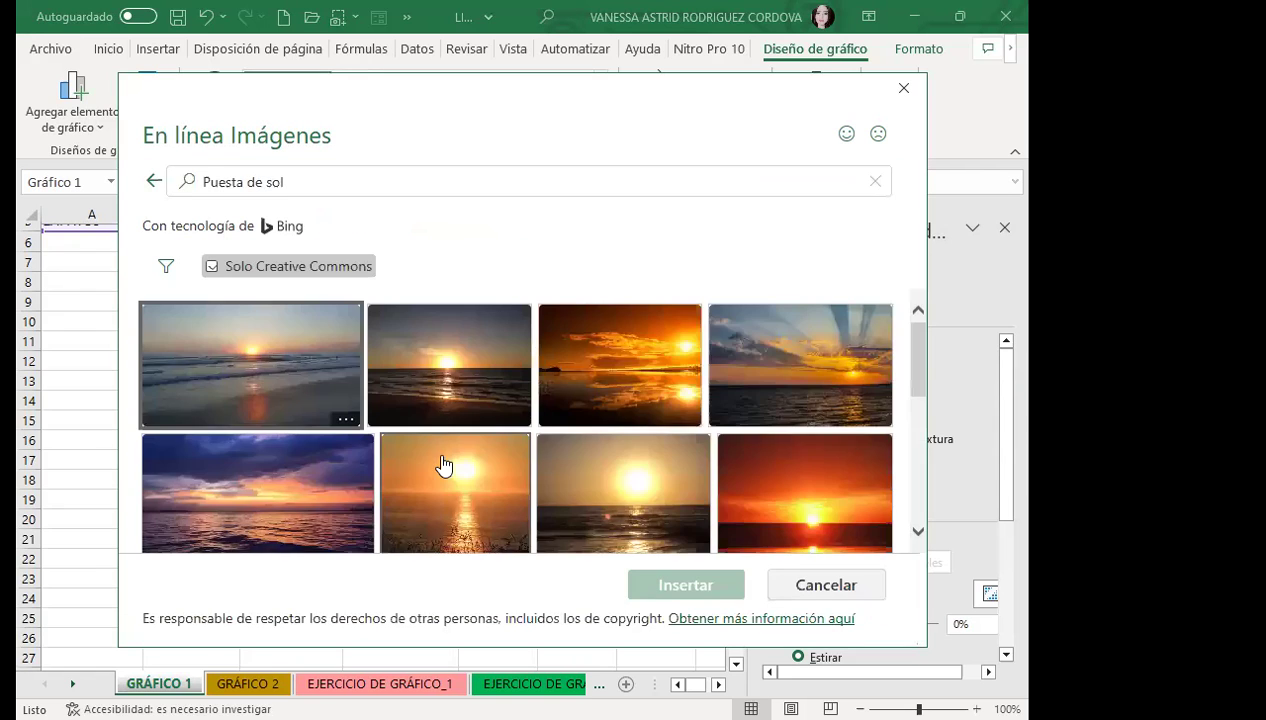
{"action": "left_click", "coordinate": [810, 366]}
{"action": "left_click", "coordinate": [676, 600]}
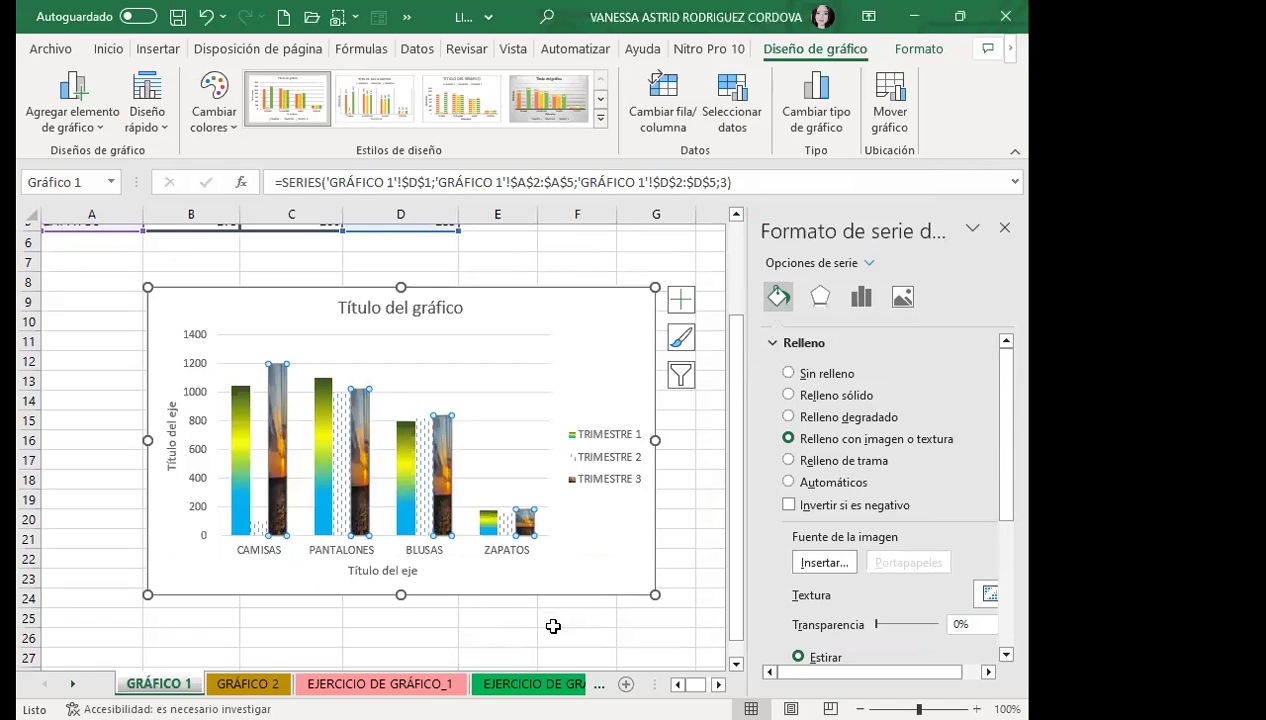
- Set a pink and white fireworks photo from the online 'Celebración' category as the chart-area background
{"action": "left_click", "coordinate": [600, 347]}
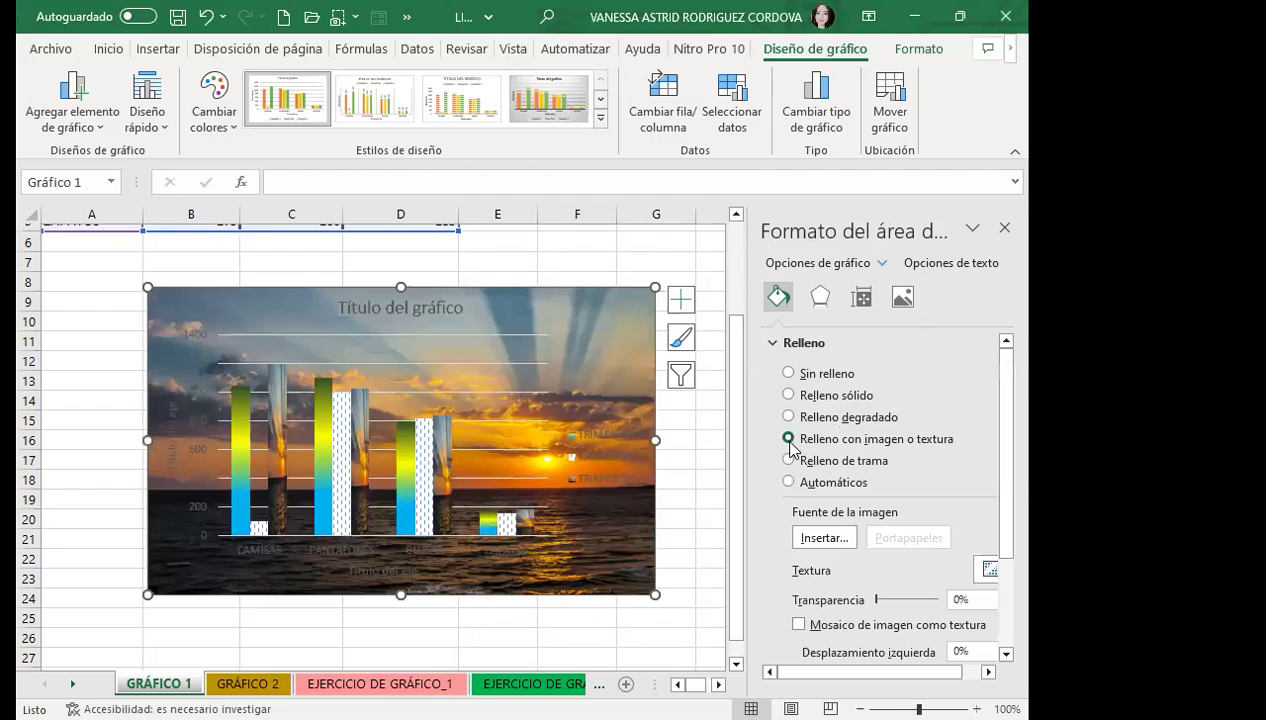
{"action": "left_click", "coordinate": [806, 538]}
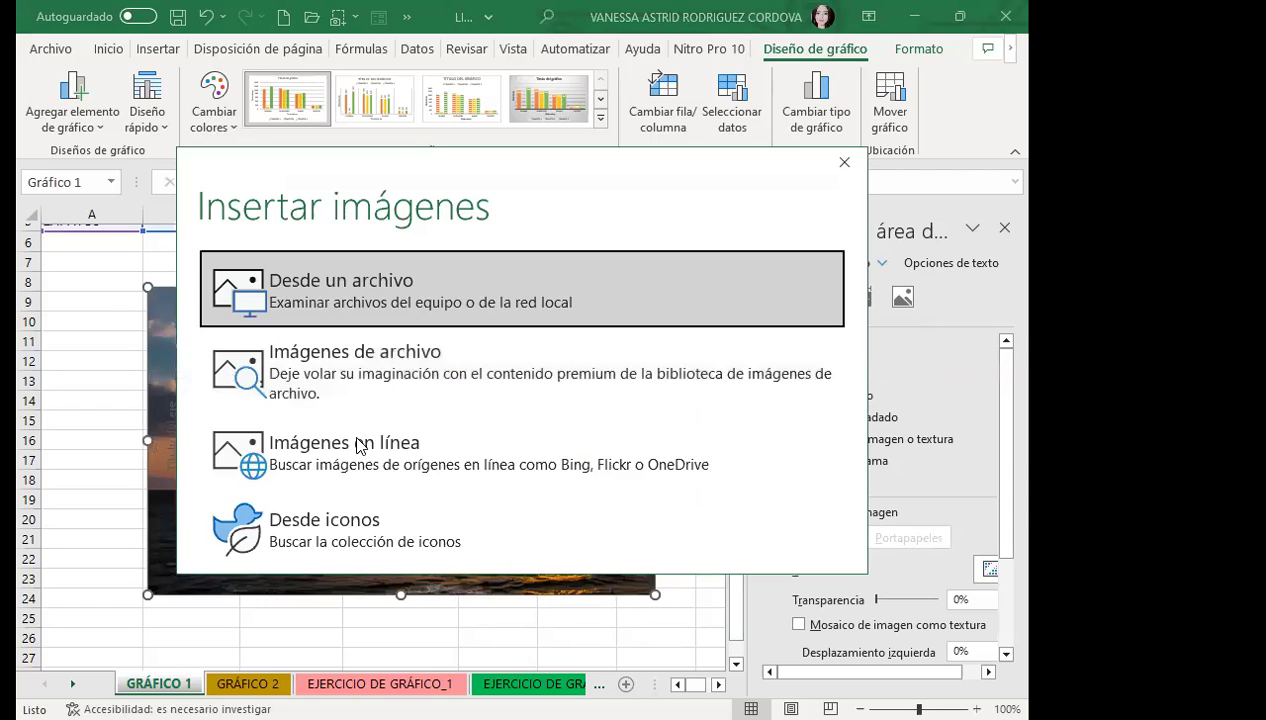
{"action": "left_click", "coordinate": [540, 452]}
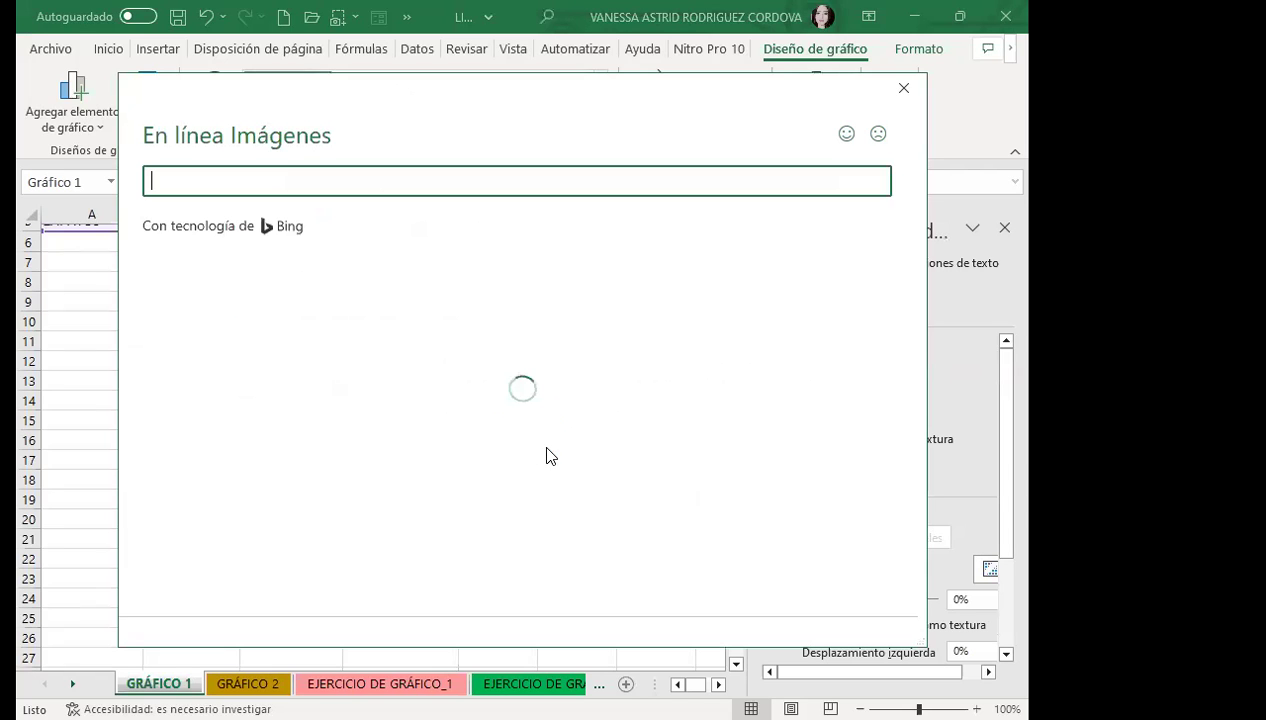
{"action": "scroll", "coordinate": [515, 510], "scroll_direction": "down", "scroll_amount": 2}
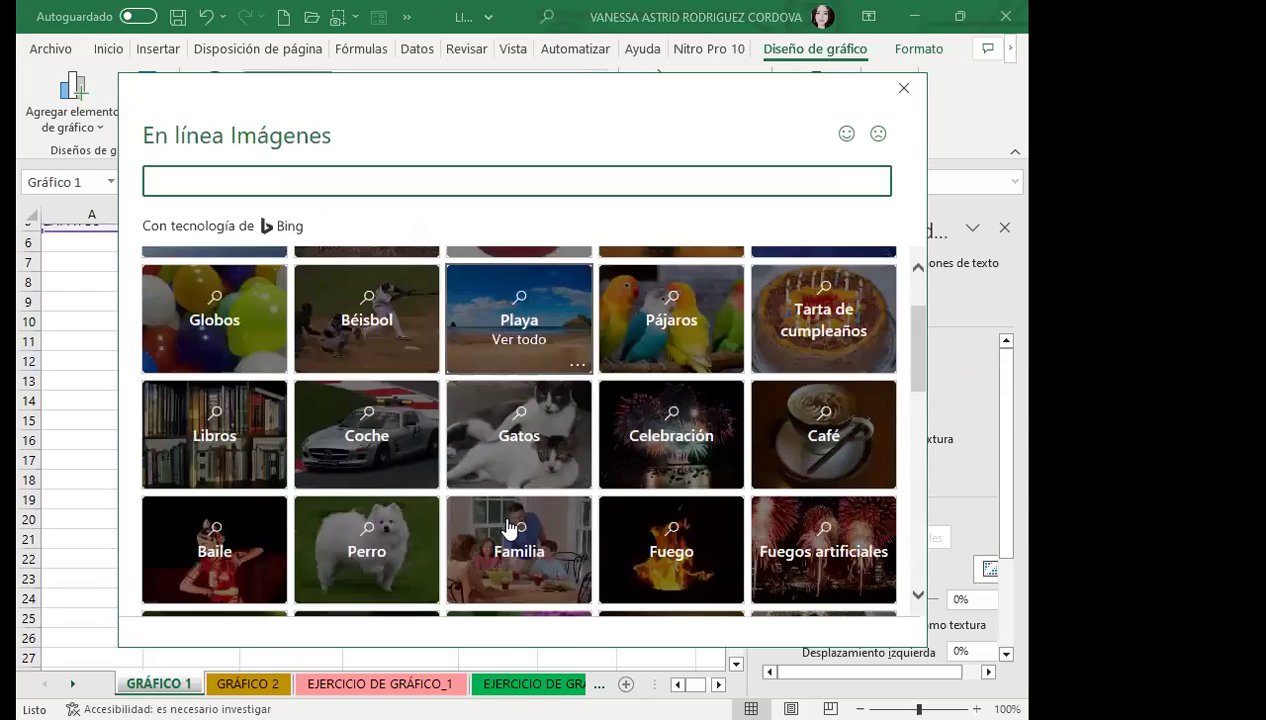
{"action": "left_click", "coordinate": [671, 434]}
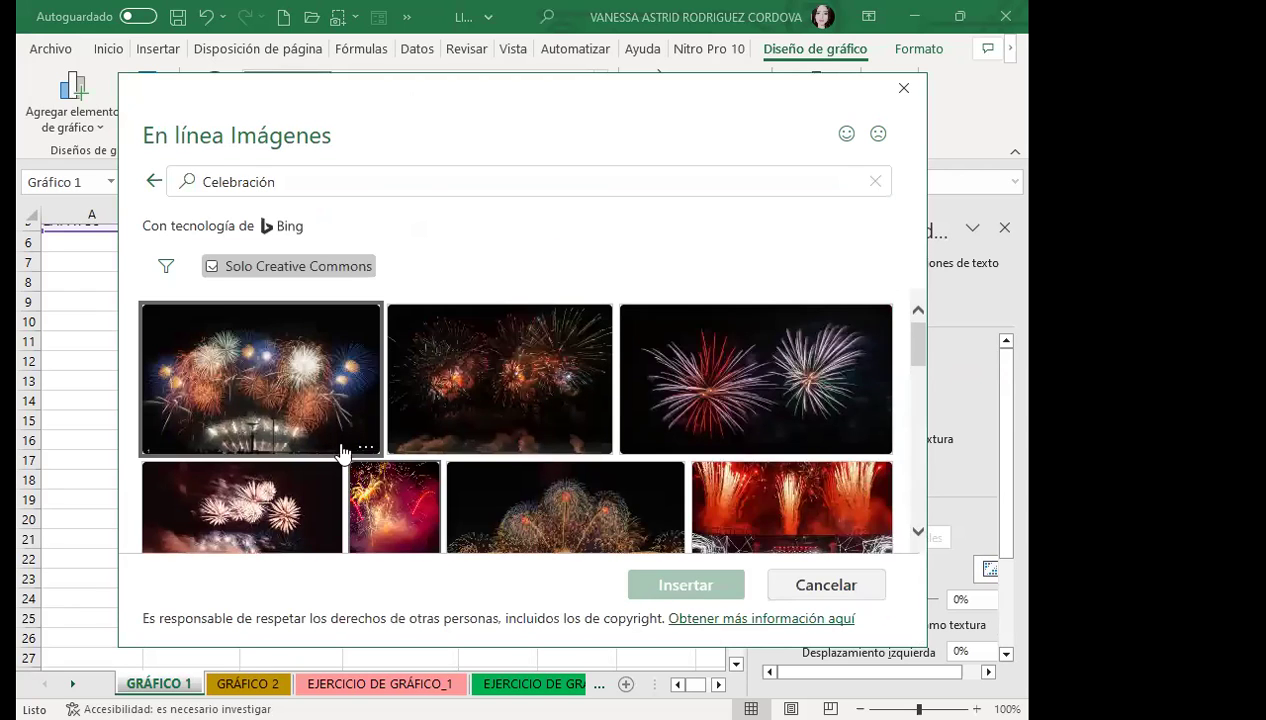
{"action": "left_click", "coordinate": [710, 390]}
{"action": "left_click", "coordinate": [672, 590]}
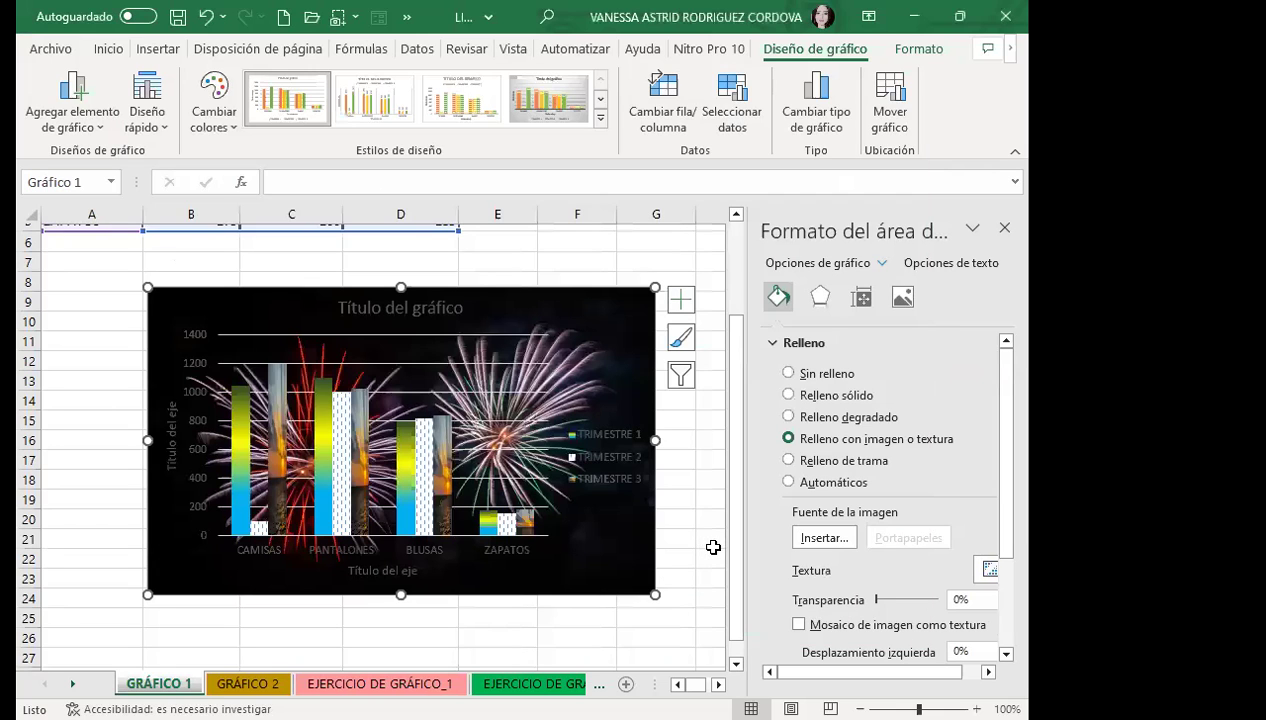
- Make the TRIMESTRE 1–3 legend text red and enlarge it to 12 pt
{"action": "left_click", "coordinate": [615, 480]}
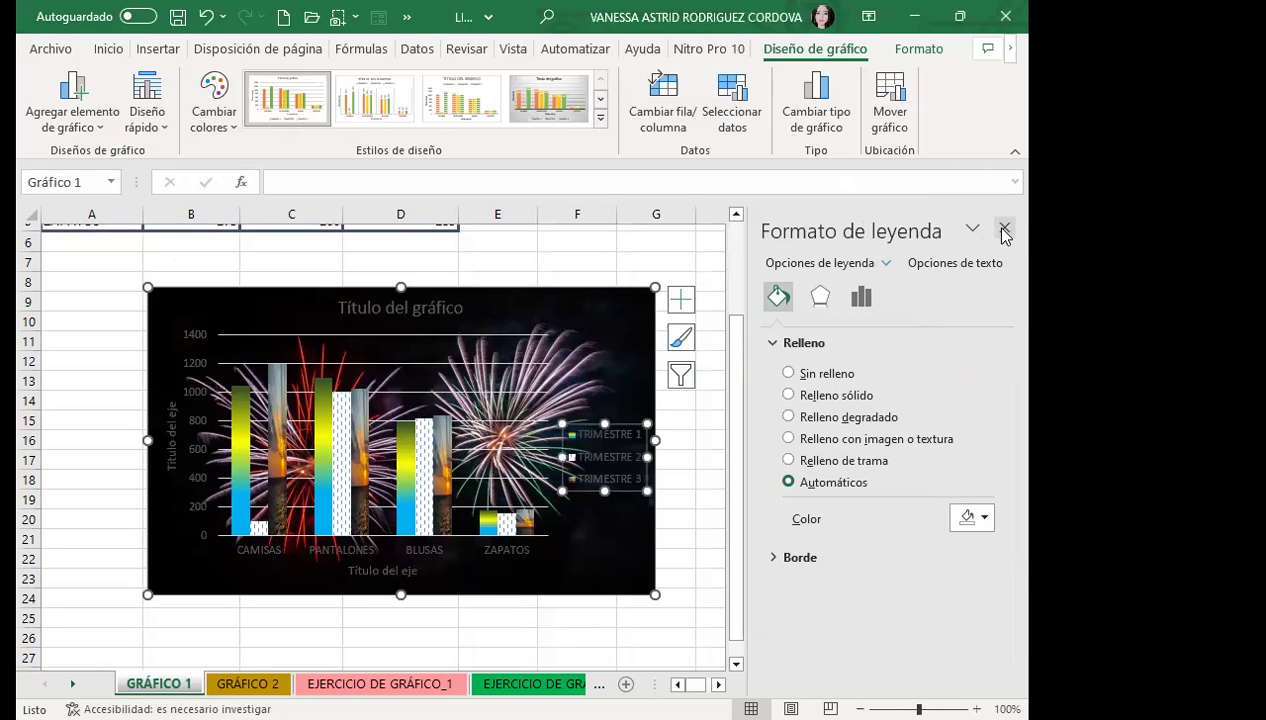
{"action": "left_click", "coordinate": [1004, 228]}
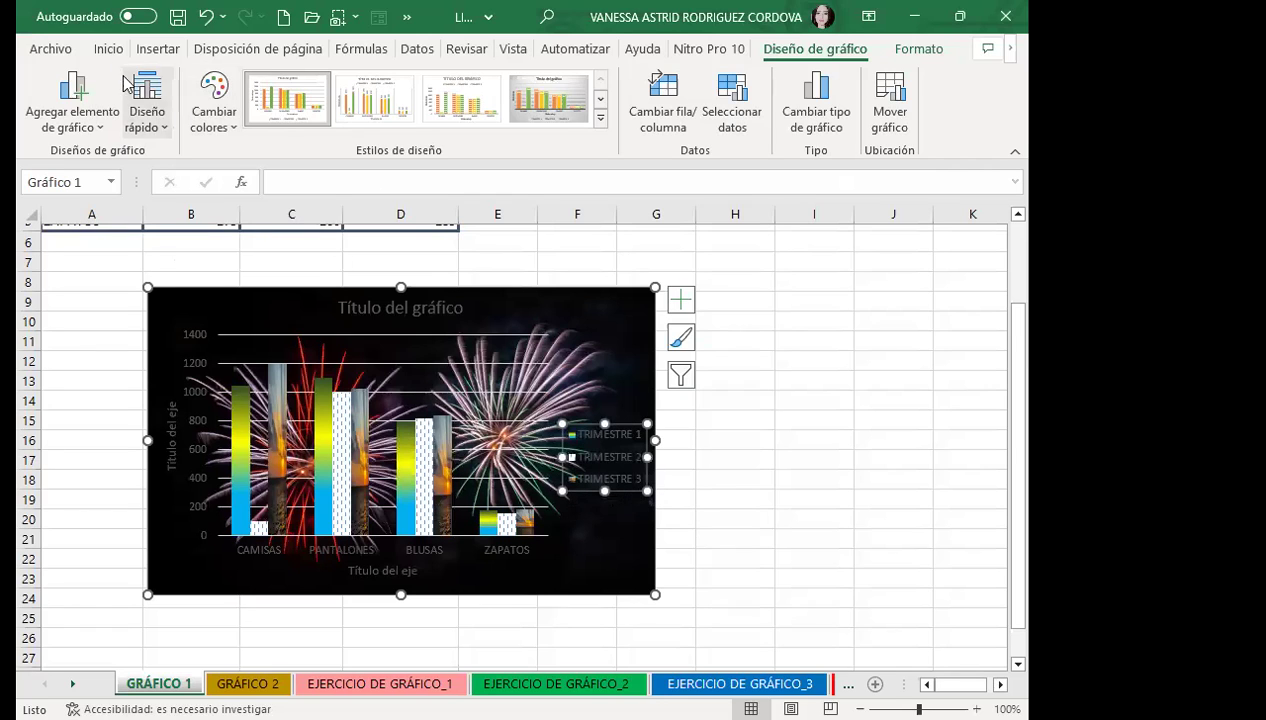
{"action": "left_click", "coordinate": [109, 50]}
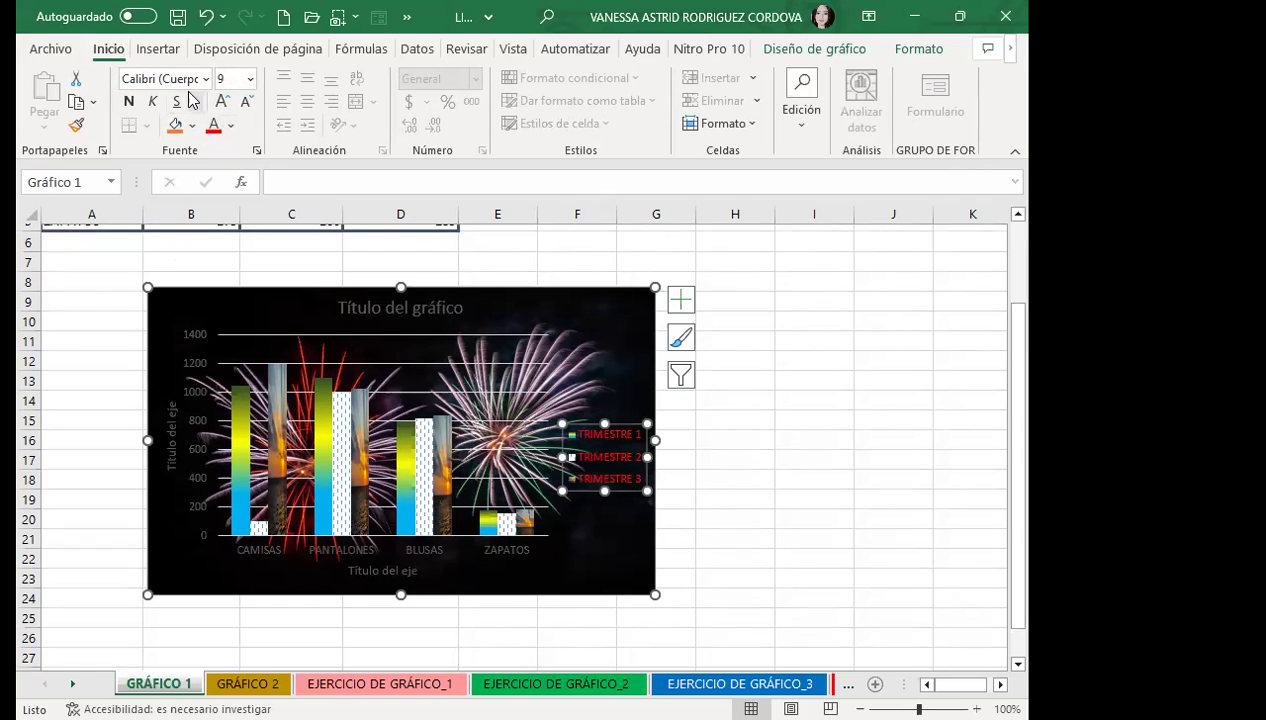
{"action": "left_click", "coordinate": [222, 101]}
{"action": "left_click", "coordinate": [222, 101]}
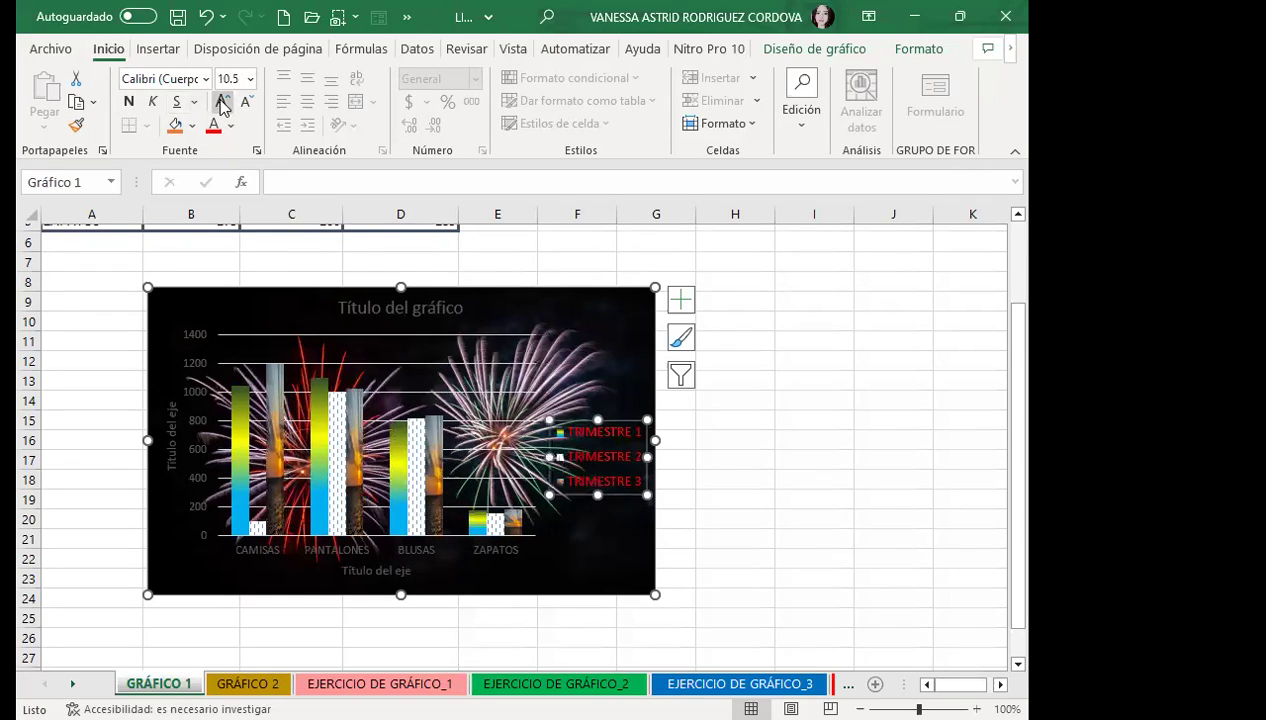
{"action": "left_click", "coordinate": [222, 101]}
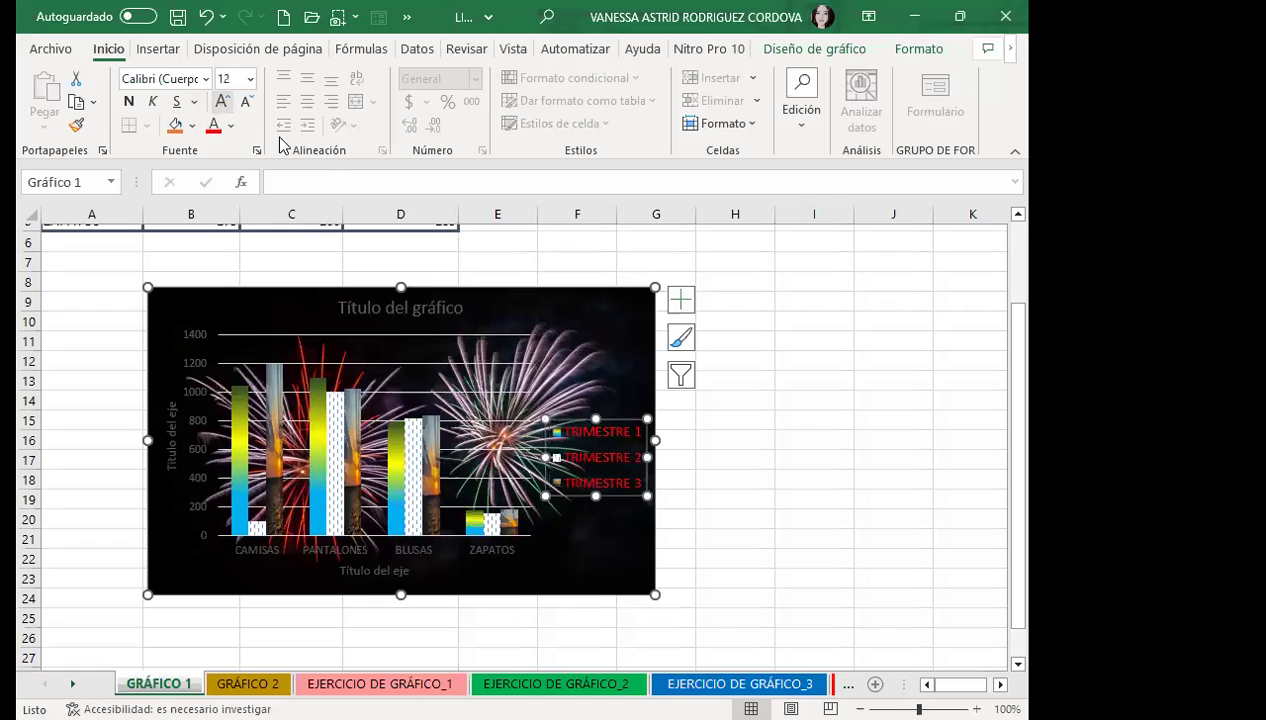
{"action": "left_click", "coordinate": [262, 552]}
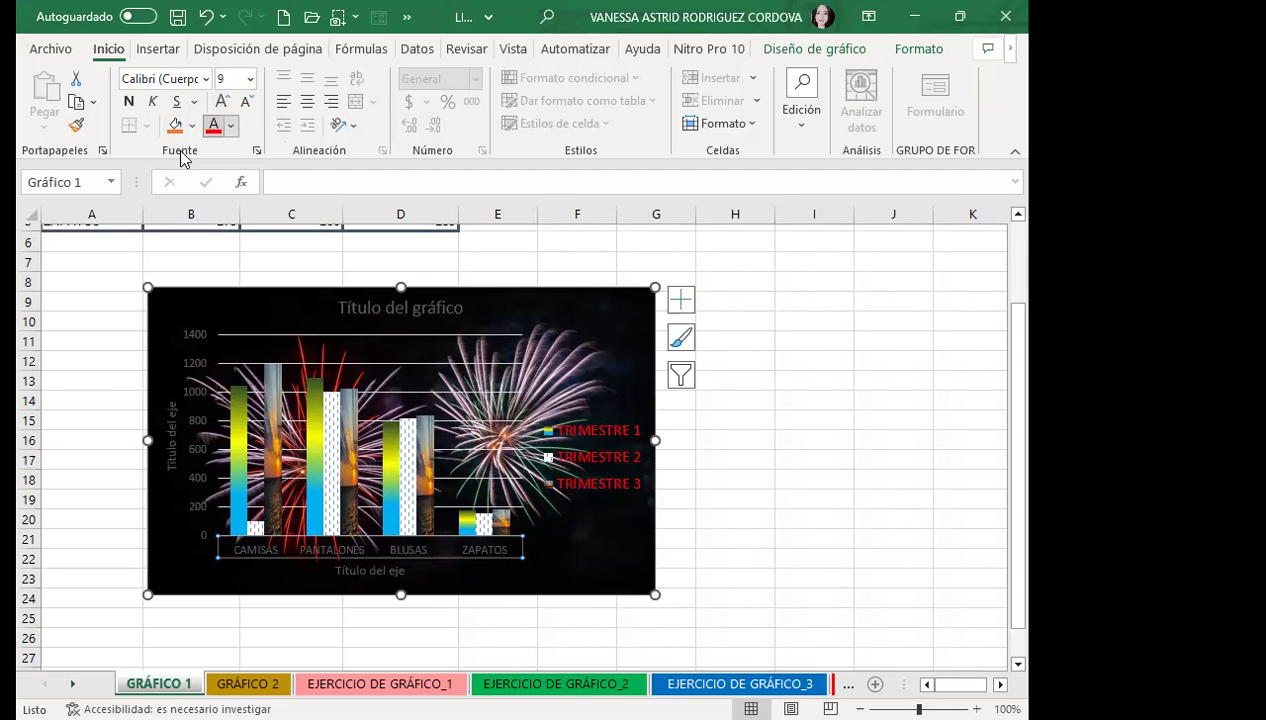
- Make the category labels bold at 10.5 pt and stretch the chart's top edge up to row 7
{"action": "left_click", "coordinate": [128, 101]}
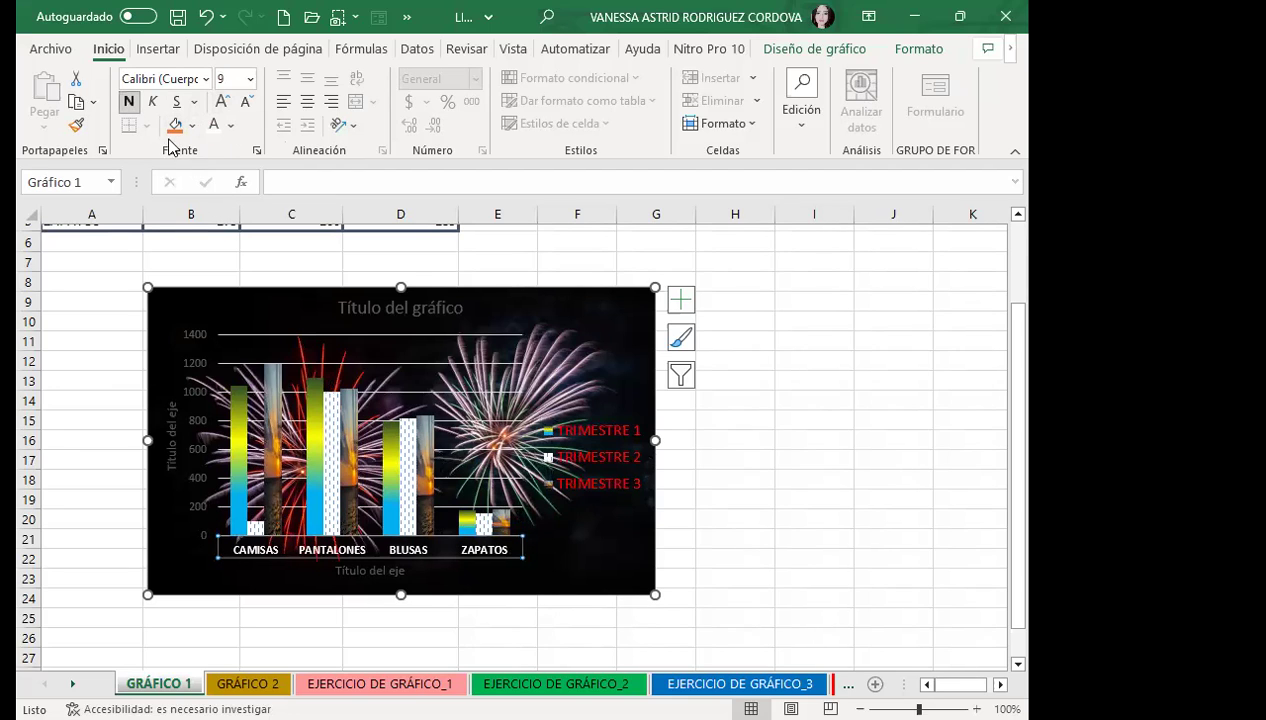
{"action": "left_click", "coordinate": [224, 102]}
{"action": "left_click", "coordinate": [224, 102]}
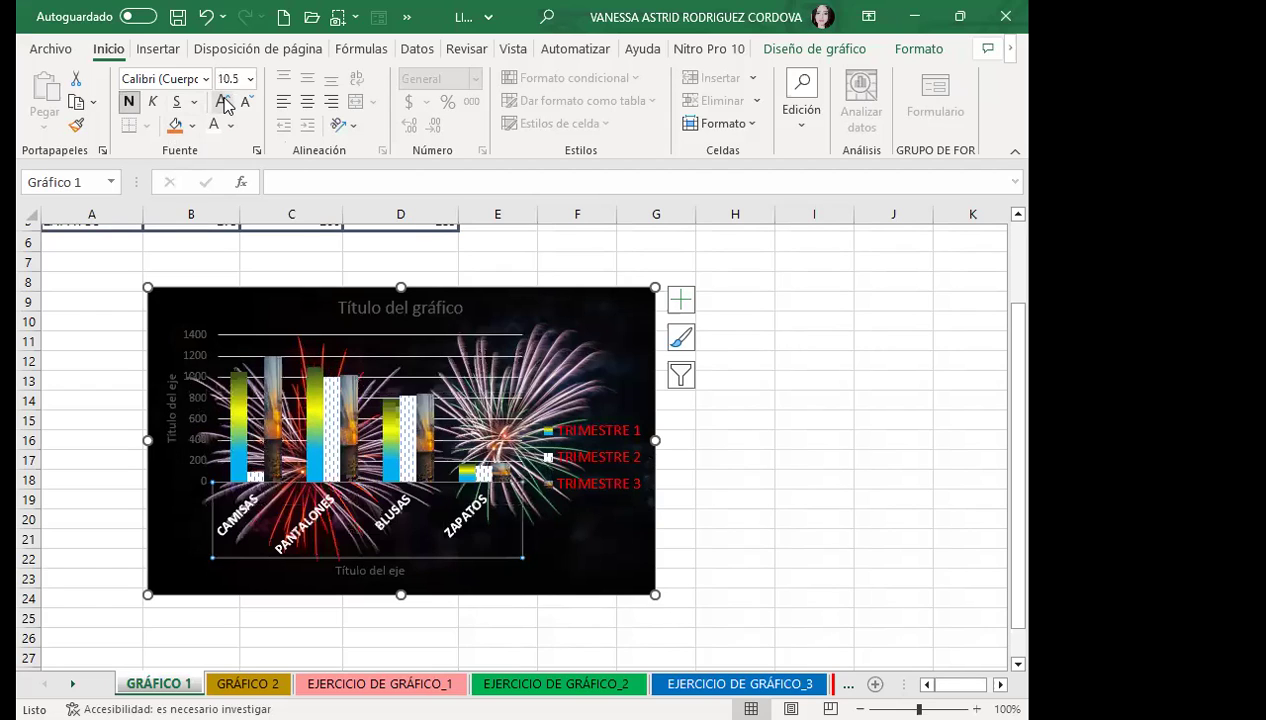
{"action": "left_click", "coordinate": [246, 103]}
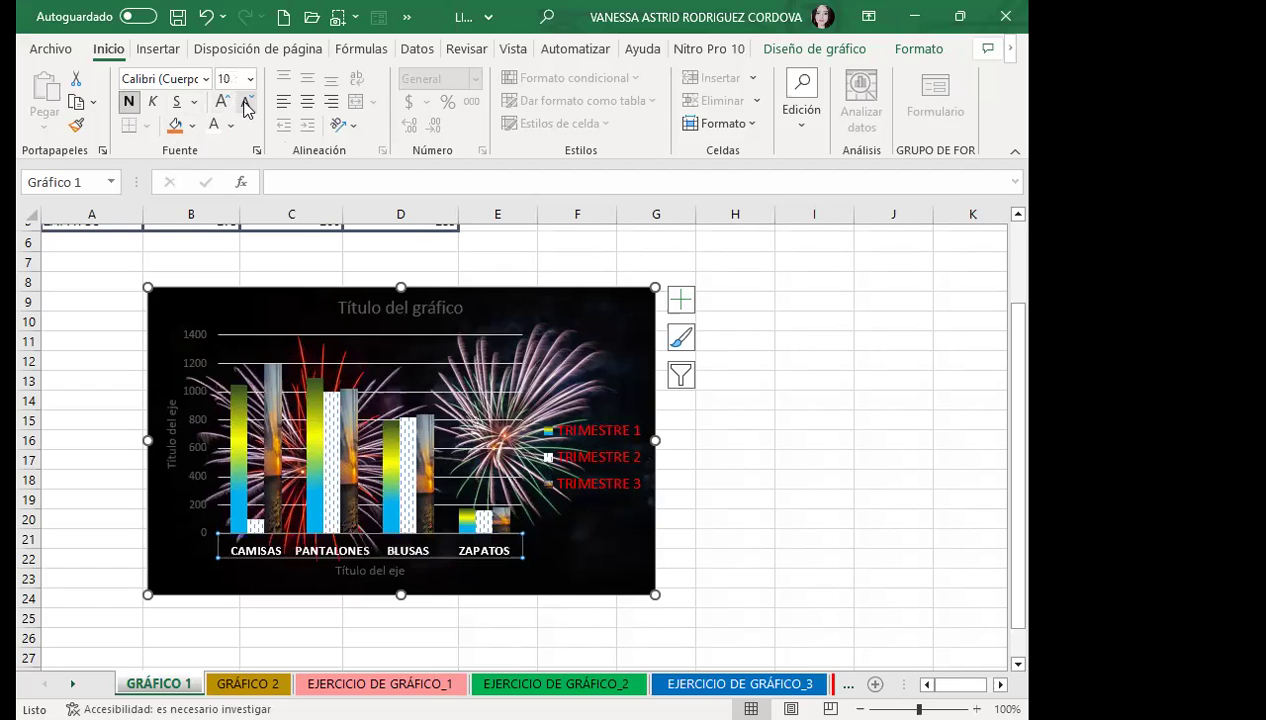
{"action": "left_click", "coordinate": [230, 103]}
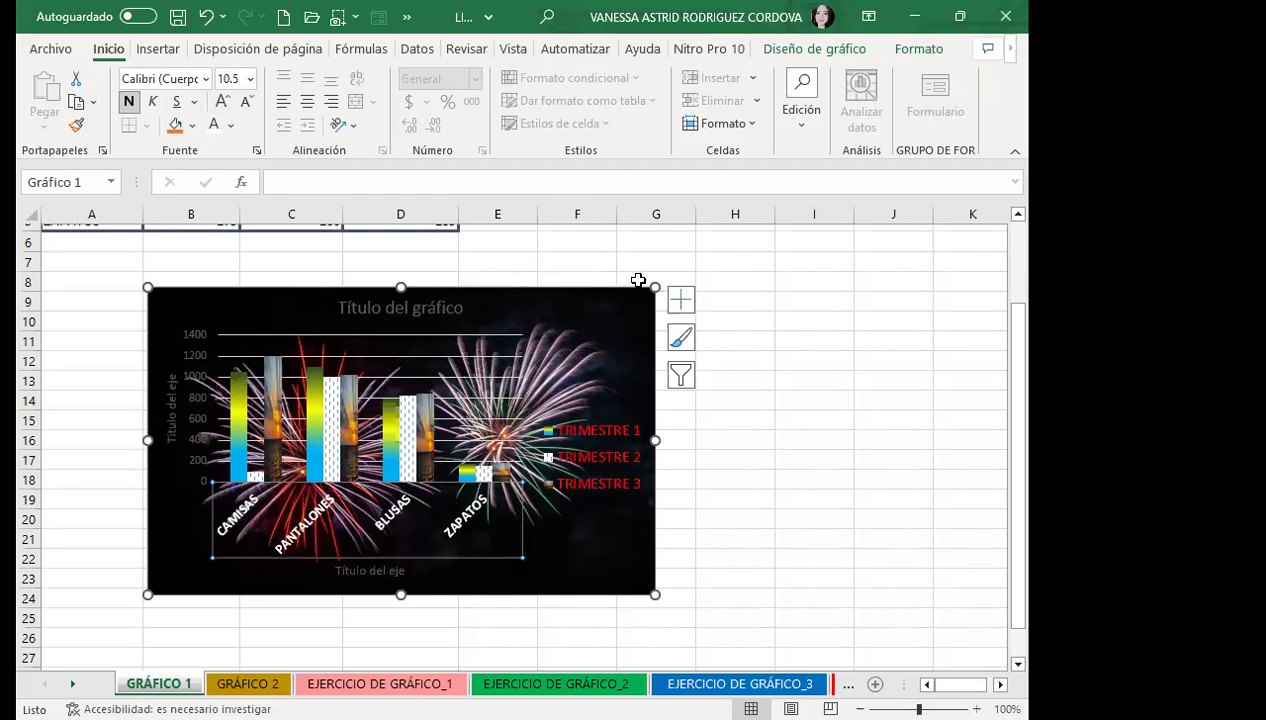
{"action": "left_click_drag", "start_coordinate": [654, 290], "coordinate": [654, 253]}
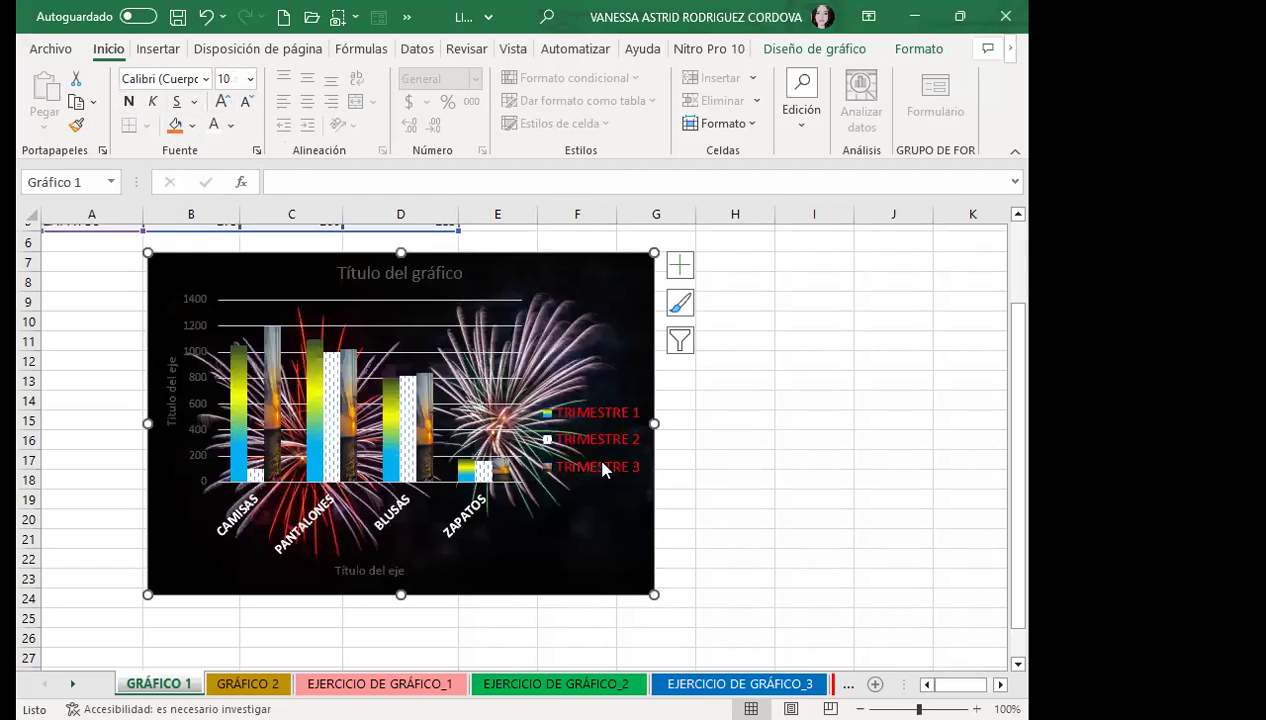
{"action": "left_click", "coordinate": [713, 541]}
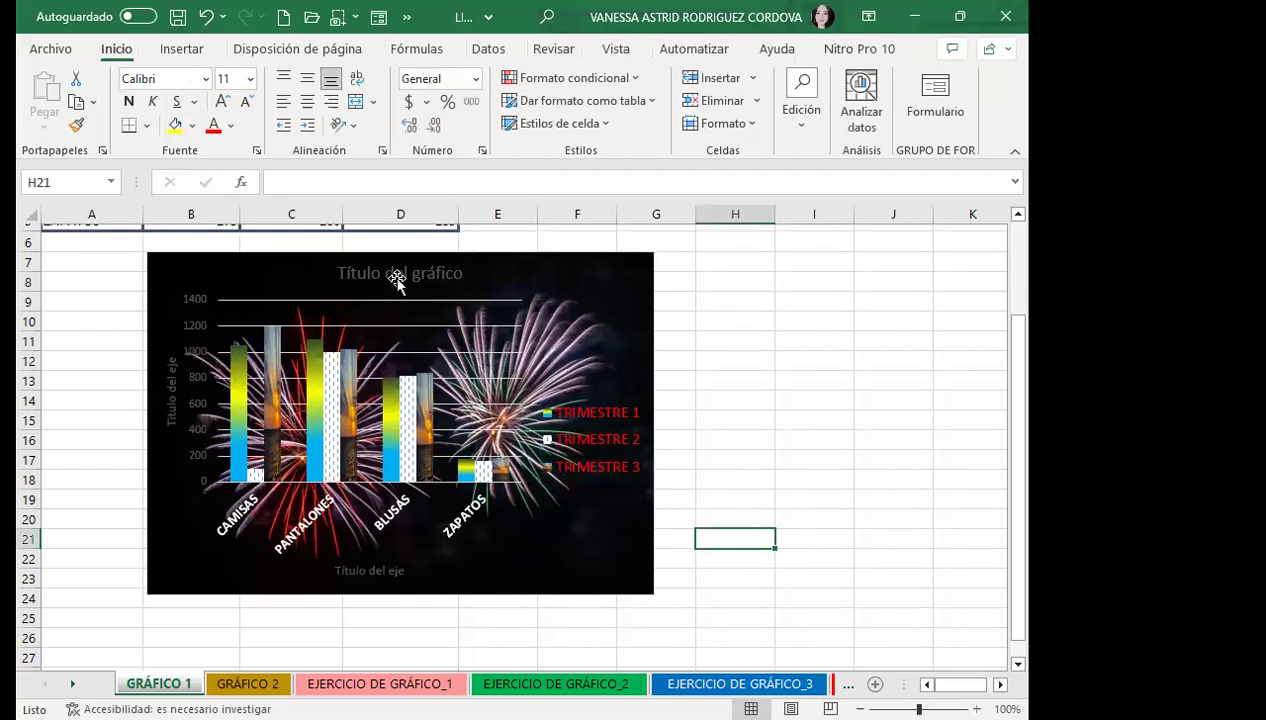
- Replace the placeholder chart title 'Título del gráfico' with 'MODA'
{"action": "left_click", "coordinate": [346, 271]}
{"action": "left_click_drag", "start_coordinate": [459, 277], "coordinate": [466, 280]}
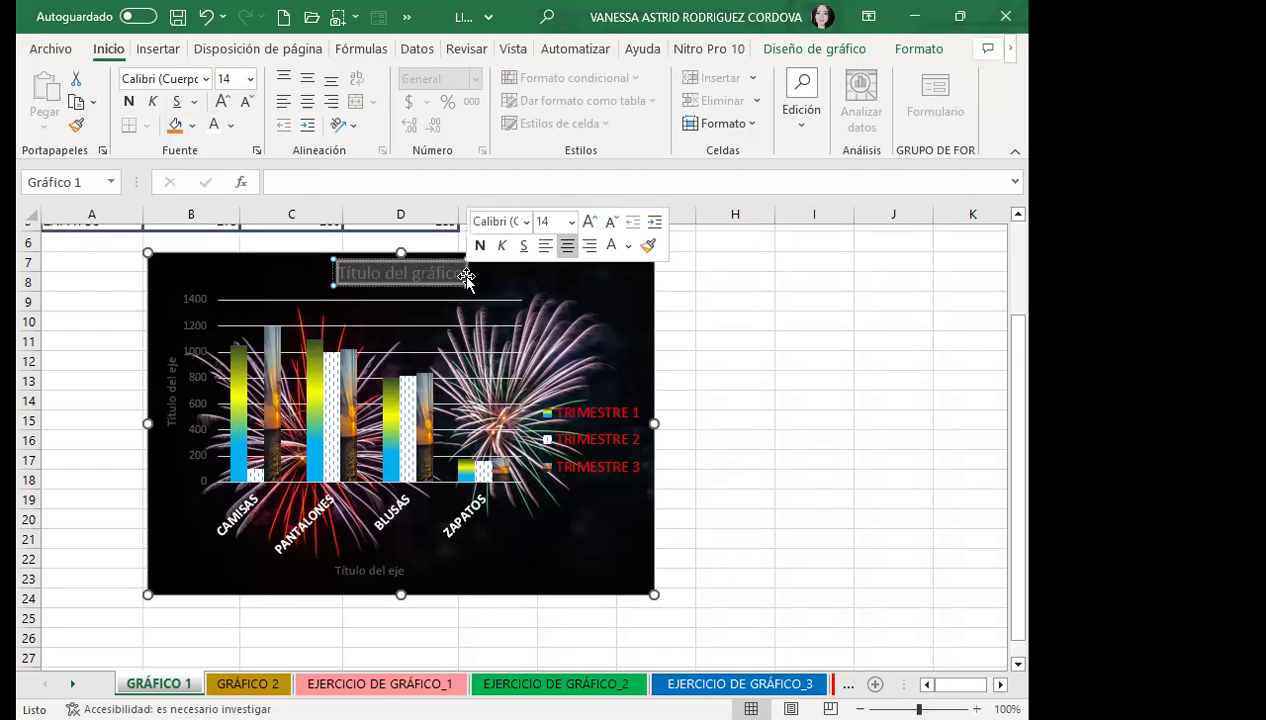
{"action": "type", "text": "MODA"}
{"action": "left_click", "coordinate": [735, 365]}
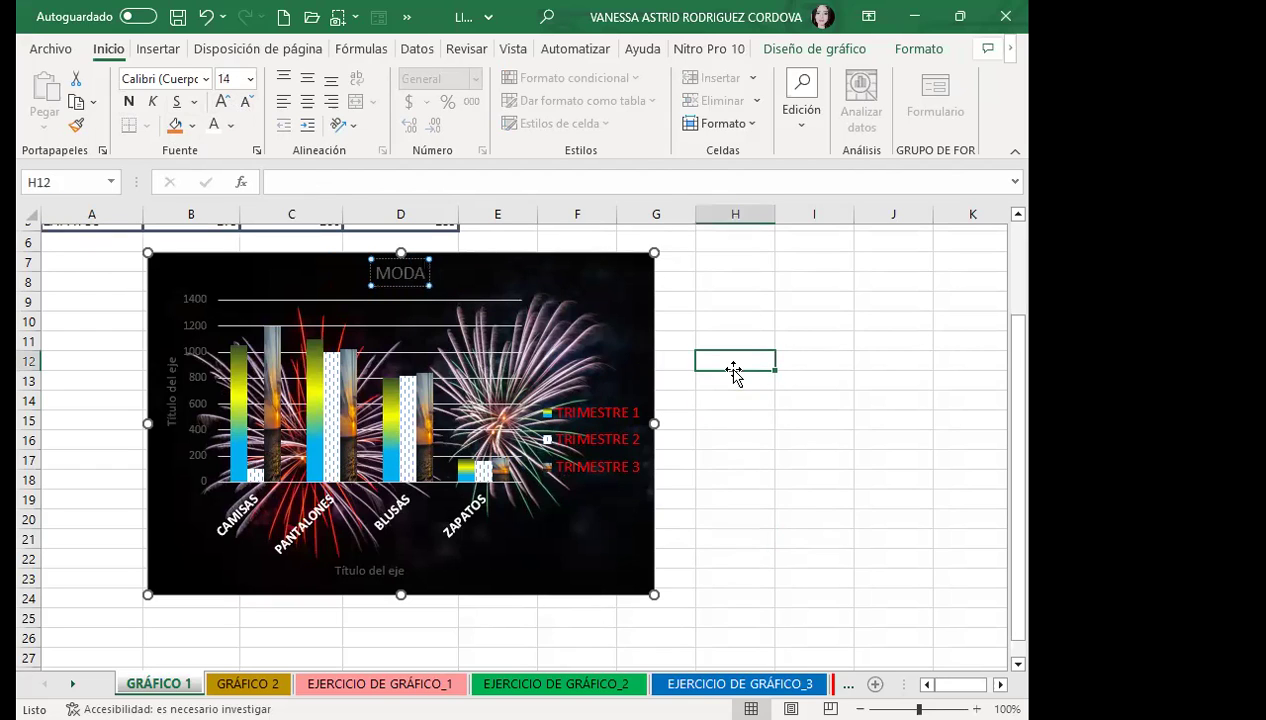
- Open the Format Major Gridlines pane for the chart's gridlines
{"action": "scroll", "coordinate": [690, 550], "scroll_direction": "down", "scroll_amount": 1}
{"action": "scroll", "coordinate": [720, 525], "scroll_direction": "up", "scroll_amount": 3}
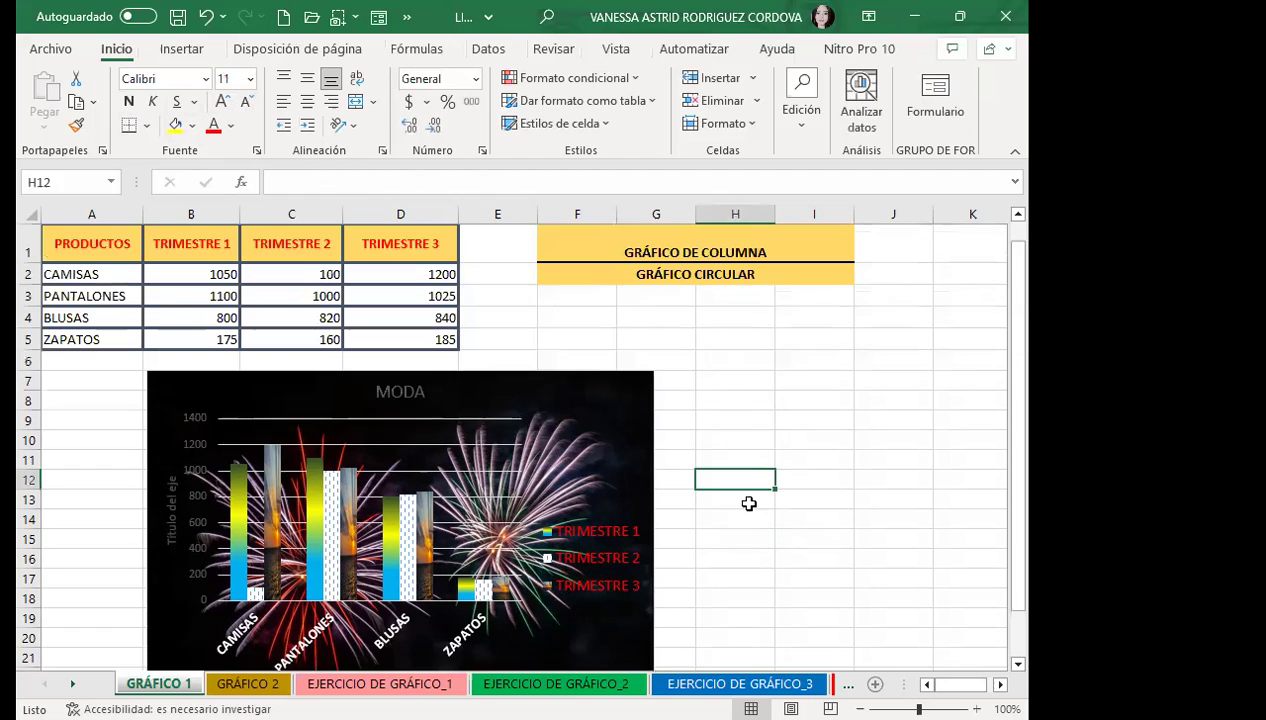
{"action": "double_click", "coordinate": [437, 444]}
- Make the major gridlines a single solid green line and close the pane
{"action": "left_click", "coordinate": [986, 565]}
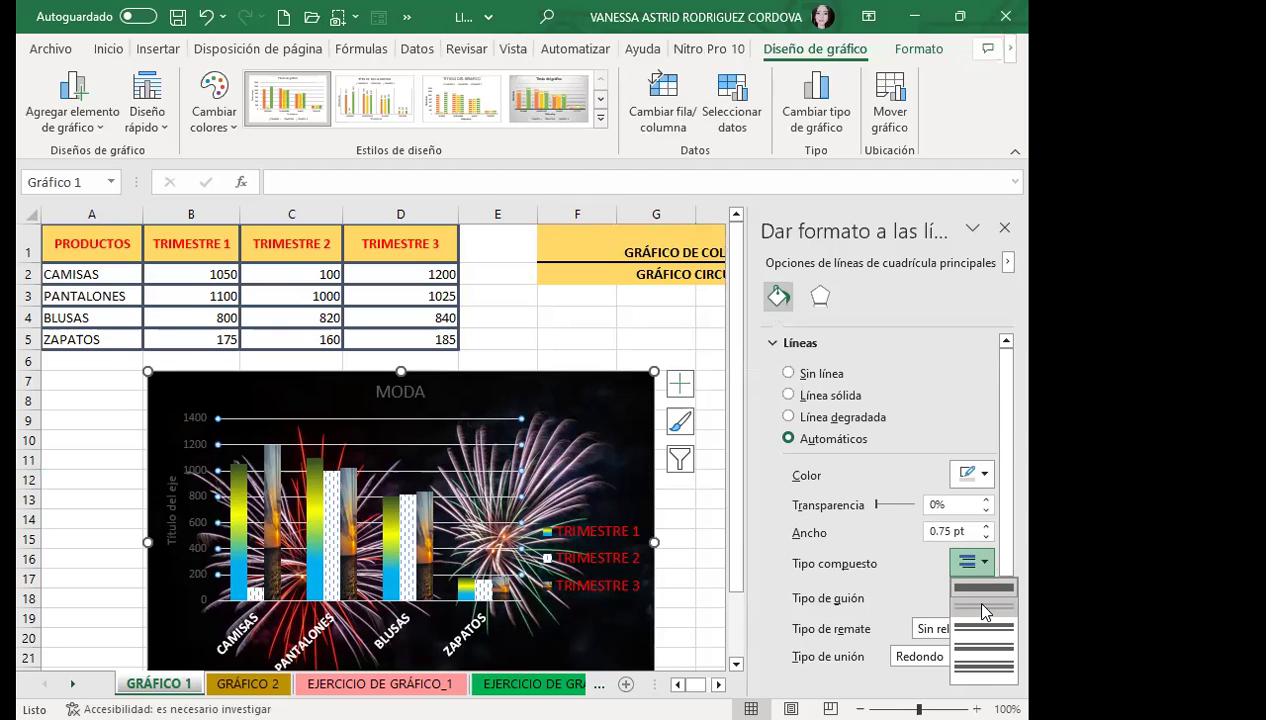
{"action": "left_click", "coordinate": [979, 607]}
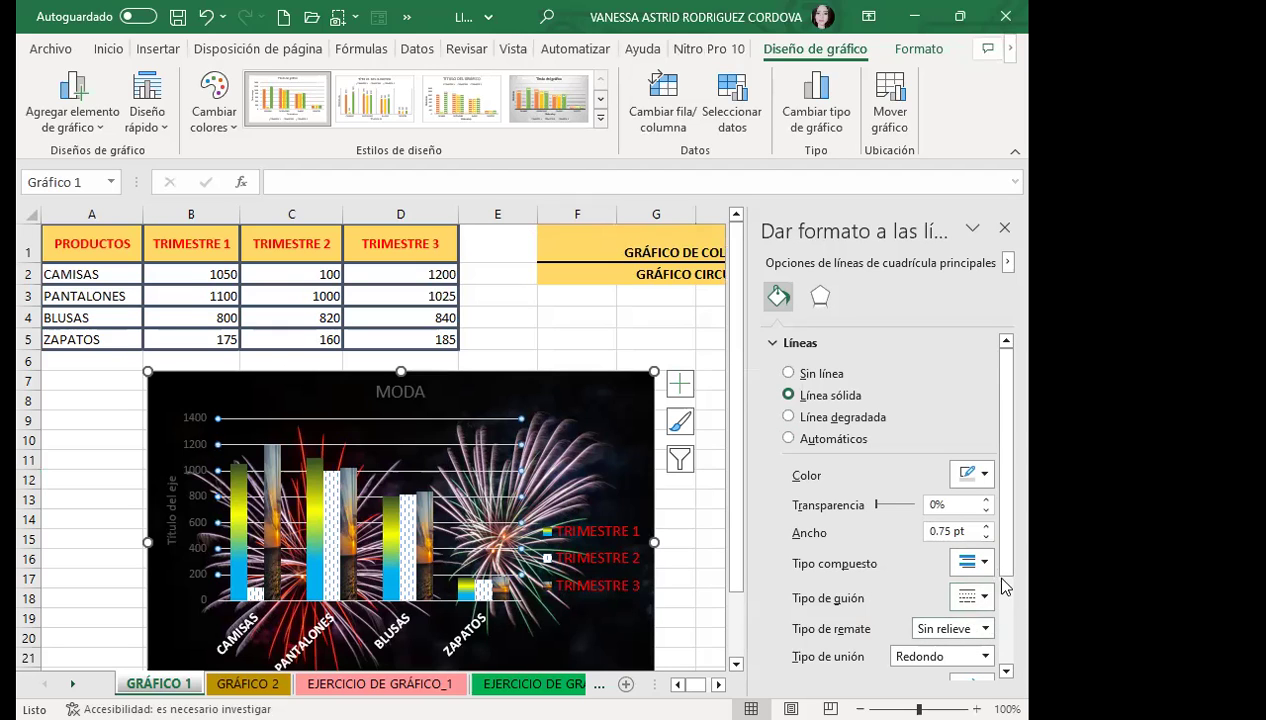
{"action": "left_click", "coordinate": [985, 483]}
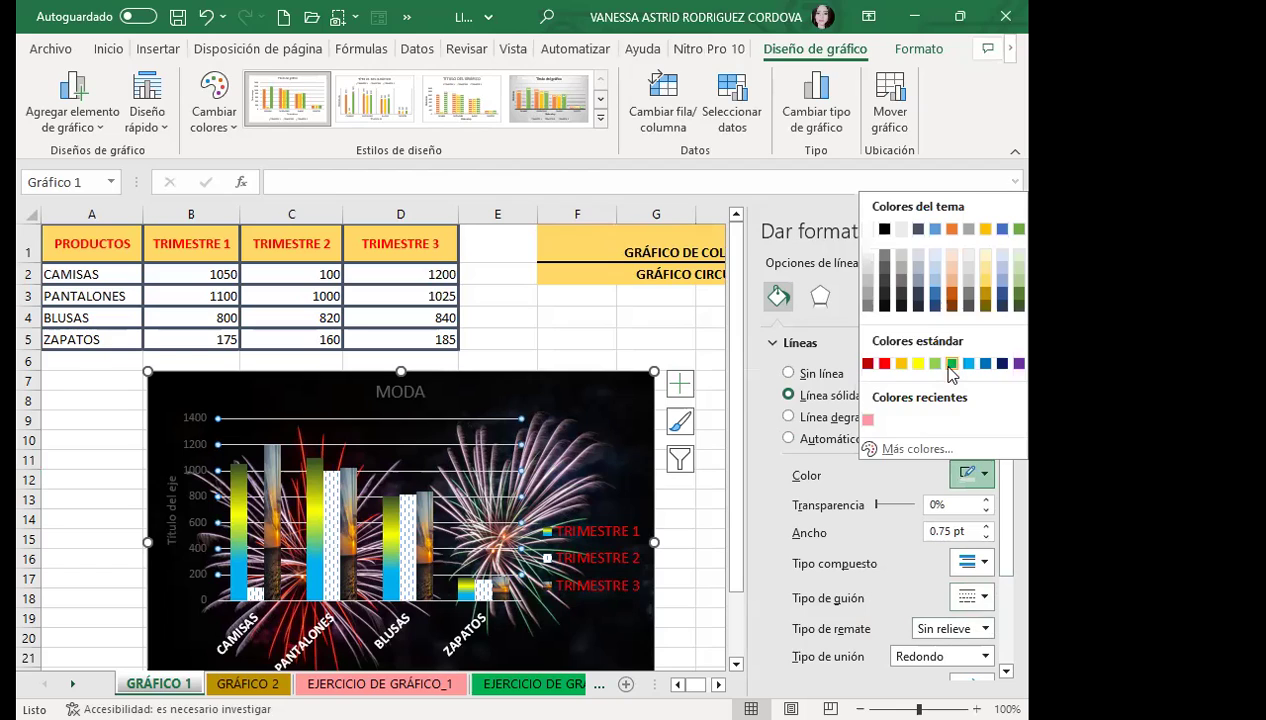
{"action": "left_click", "coordinate": [953, 300]}
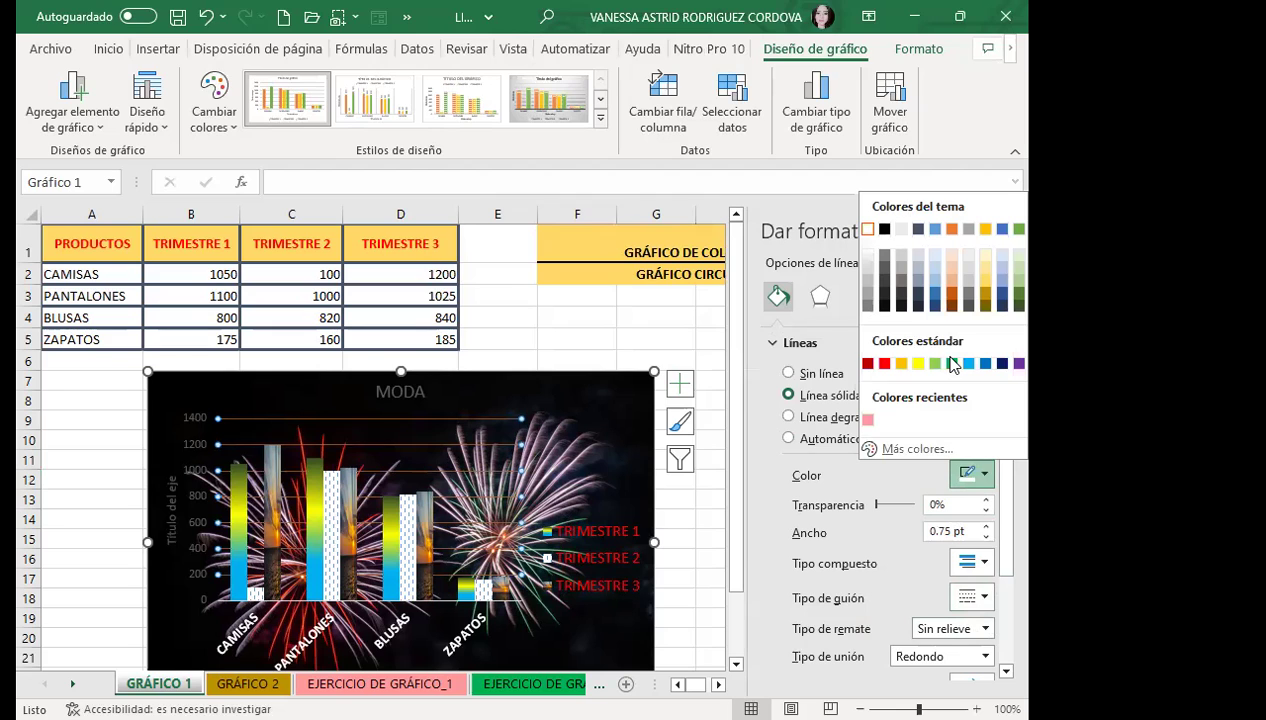
{"action": "left_click", "coordinate": [951, 365]}
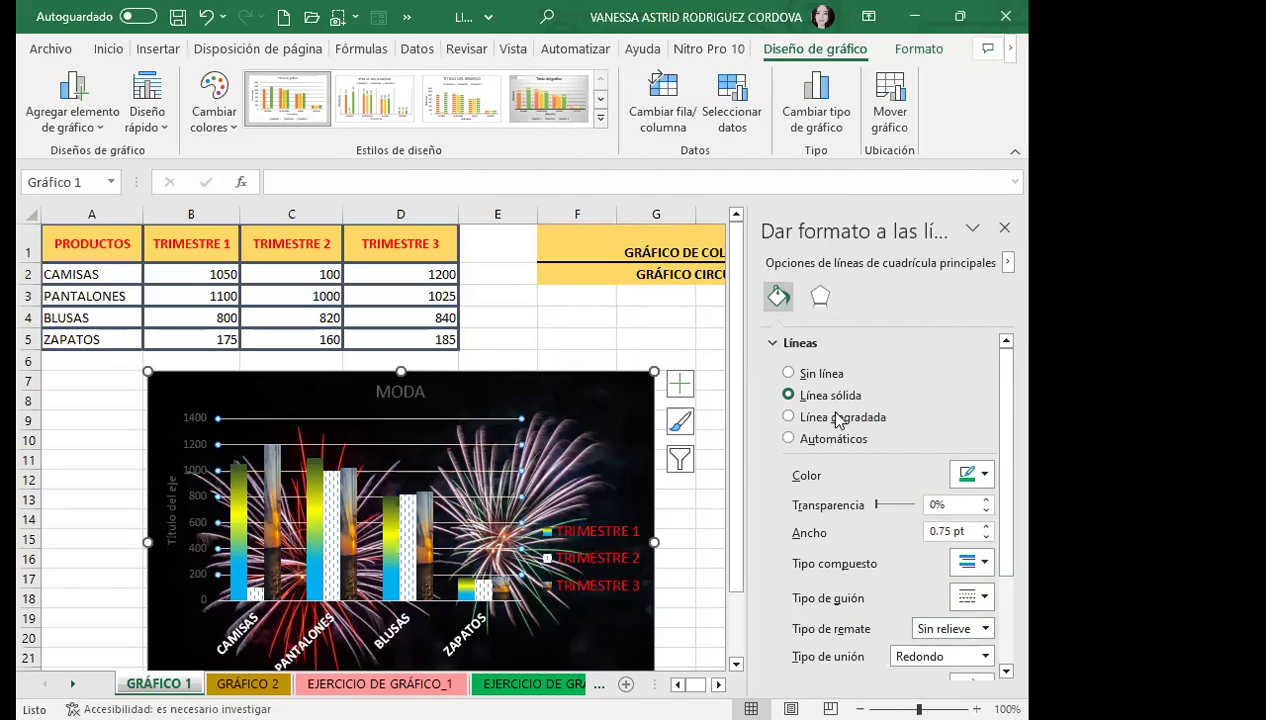
{"action": "left_click", "coordinate": [1004, 227]}
{"action": "left_click", "coordinate": [608, 413]}
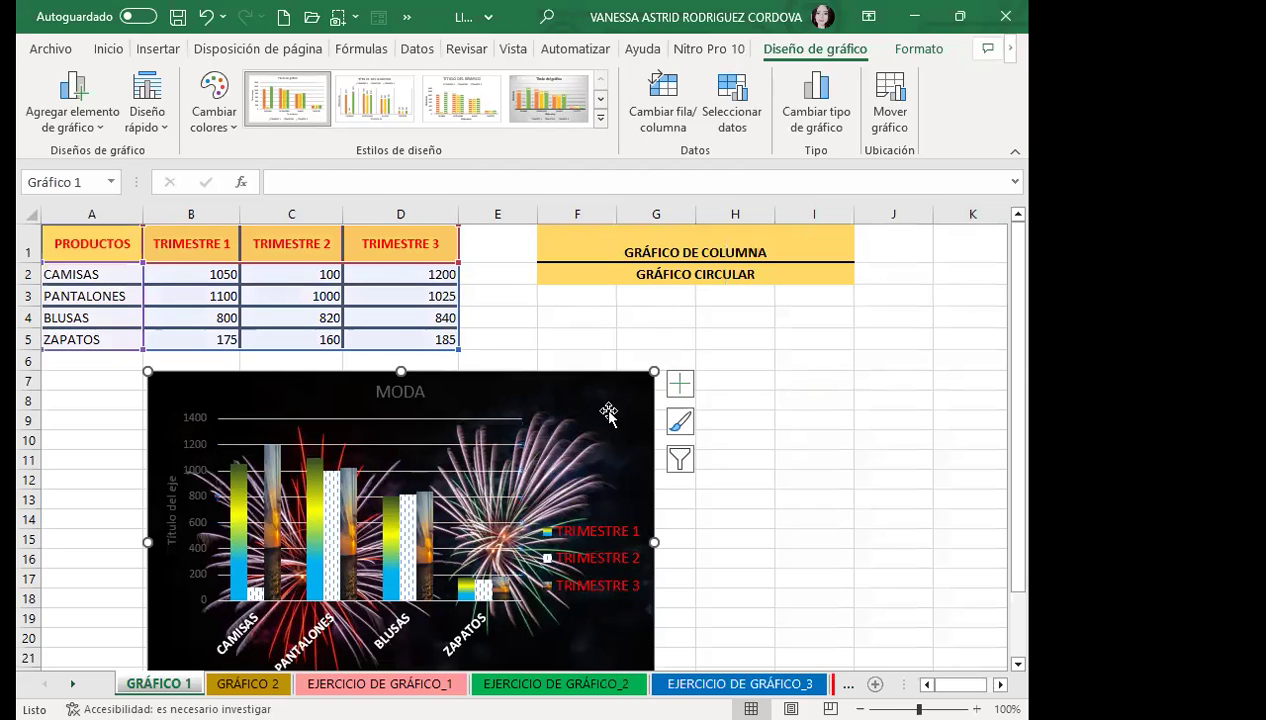
- Enlarge the value-axis numbers and delete the vertical axis title
{"action": "left_click", "coordinate": [197, 457]}
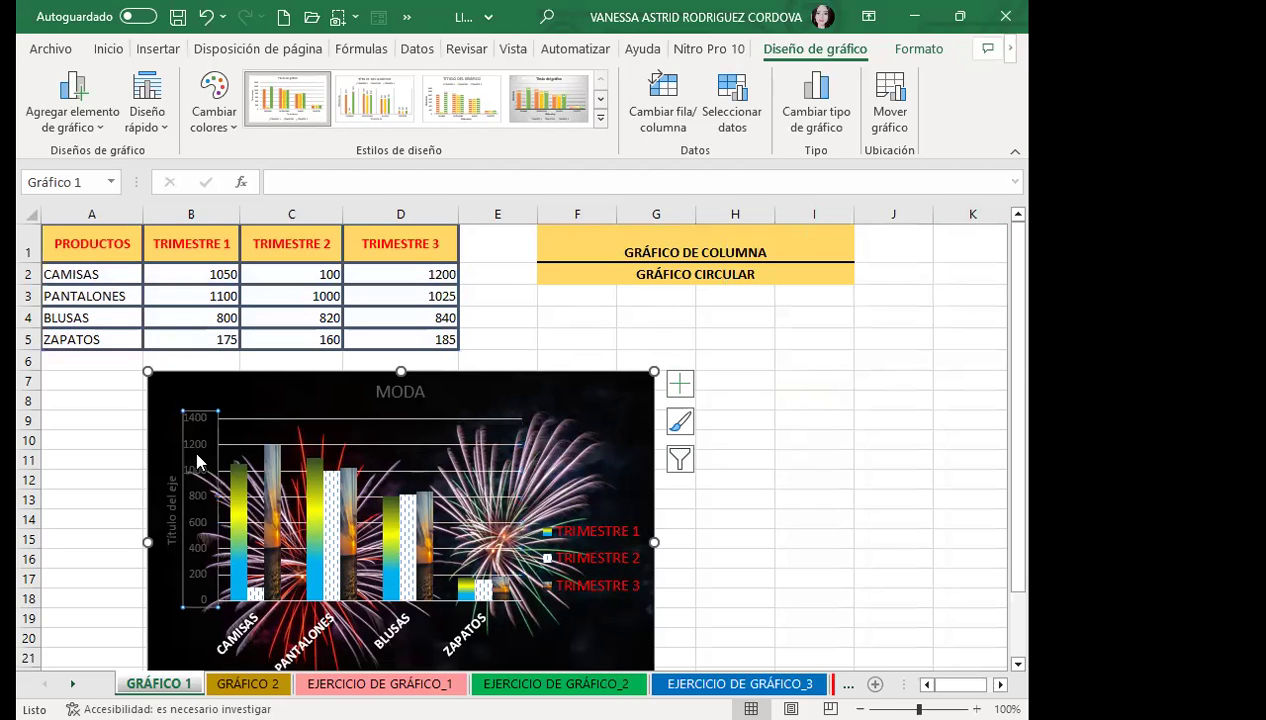
{"action": "left_click", "coordinate": [108, 48]}
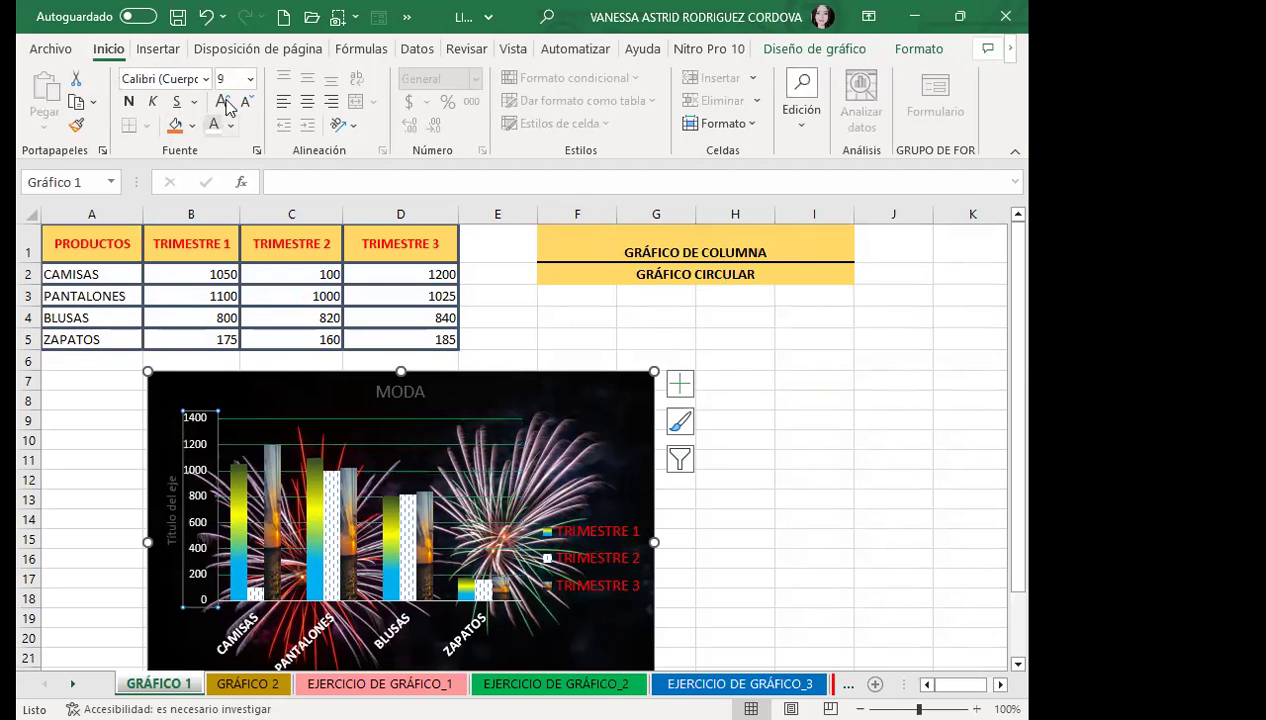
{"action": "left_click", "coordinate": [170, 505]}
{"action": "key", "text": "Delete"}
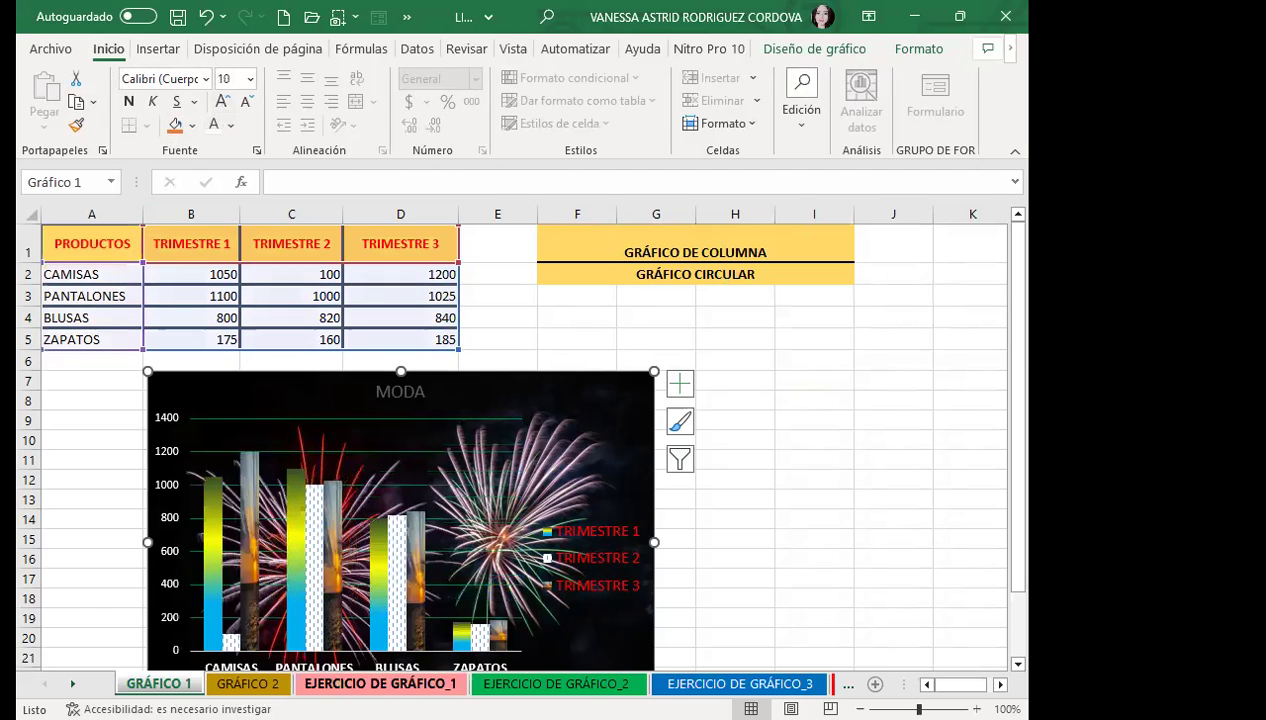
{"action": "scroll", "coordinate": [605, 554], "scroll_direction": "down", "scroll_amount": 7}
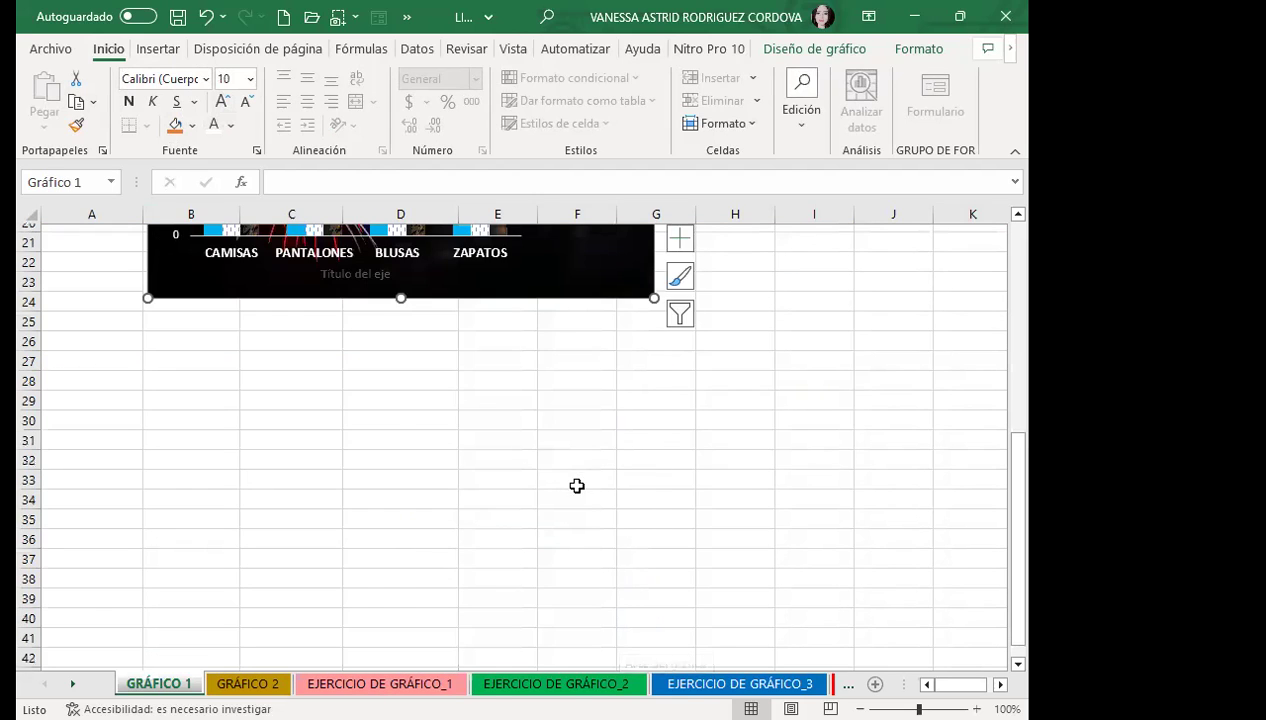
{"action": "scroll", "coordinate": [480, 450], "scroll_direction": "up", "scroll_amount": 2}
- Delete the horizontal axis title, then enlarge the chart and shift it left
{"action": "left_click", "coordinate": [376, 393]}
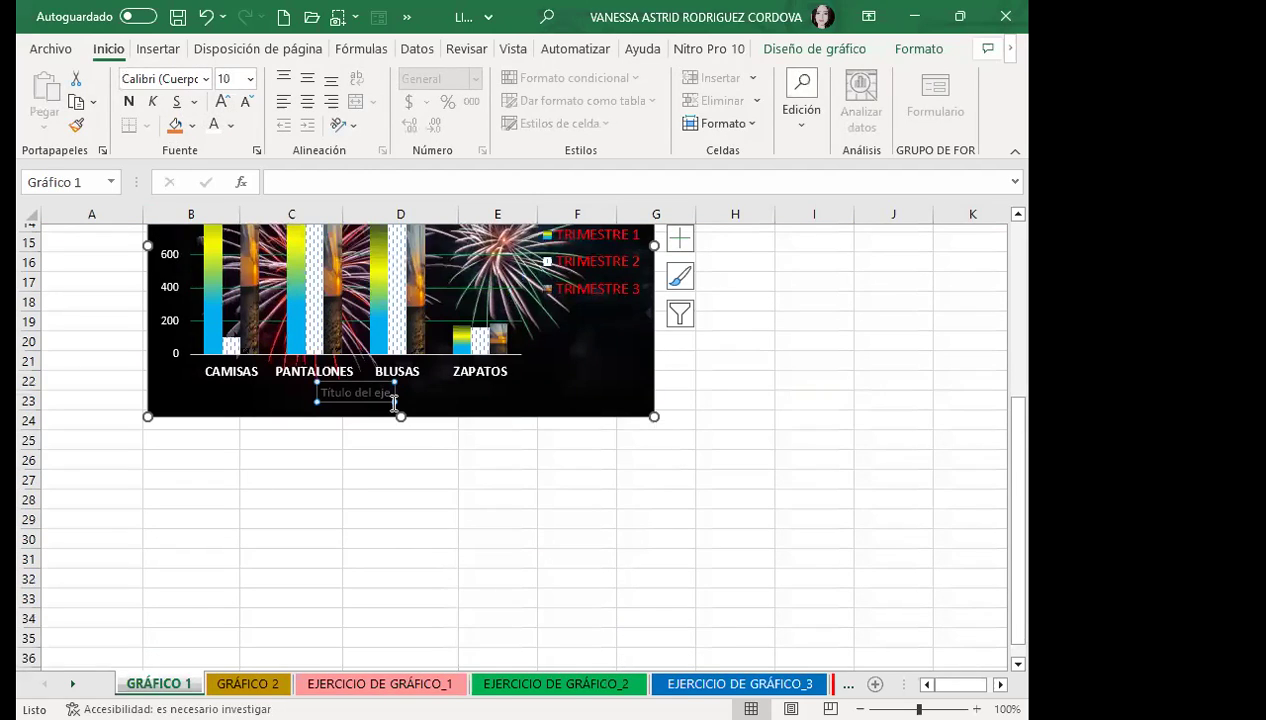
{"action": "key", "text": "Delete"}
{"action": "scroll", "coordinate": [645, 630], "scroll_direction": "up", "scroll_amount": 4}
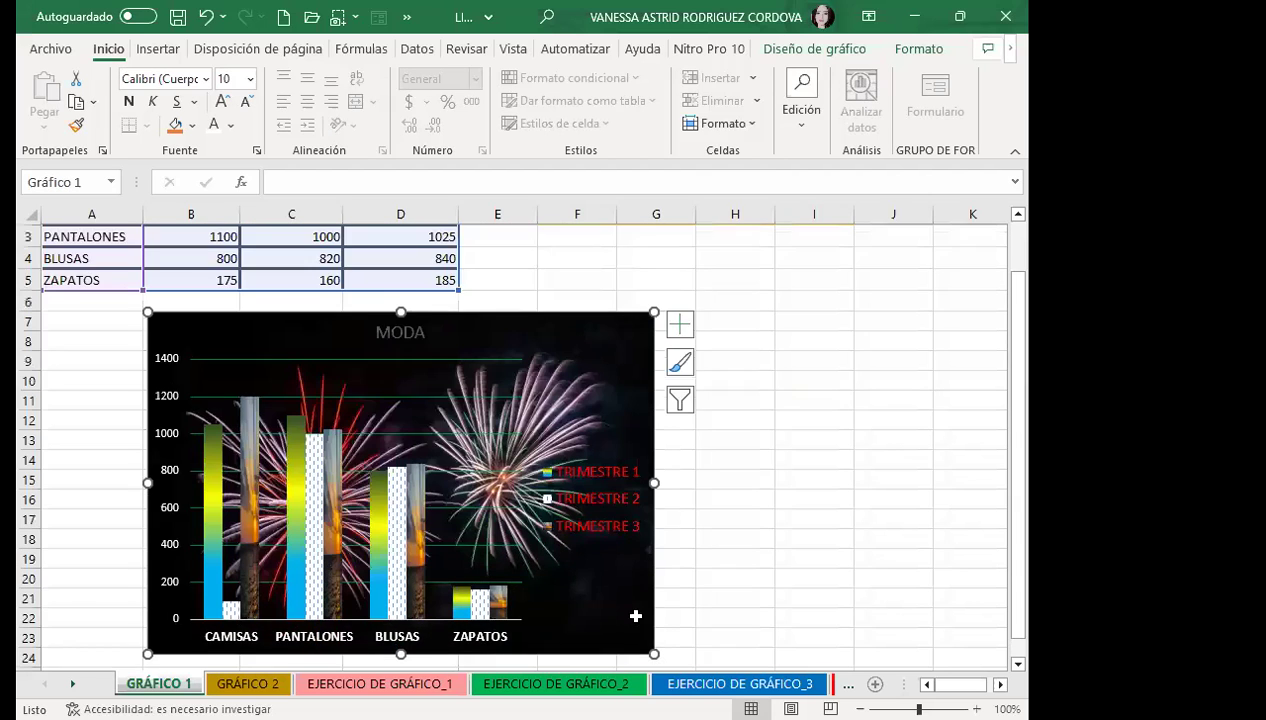
{"action": "scroll", "coordinate": [640, 605], "scroll_direction": "down", "scroll_amount": 1}
{"action": "left_click_drag", "start_coordinate": [650, 593], "coordinate": [700, 607]}
{"action": "left_click_drag", "start_coordinate": [670, 339], "coordinate": [585, 340]}
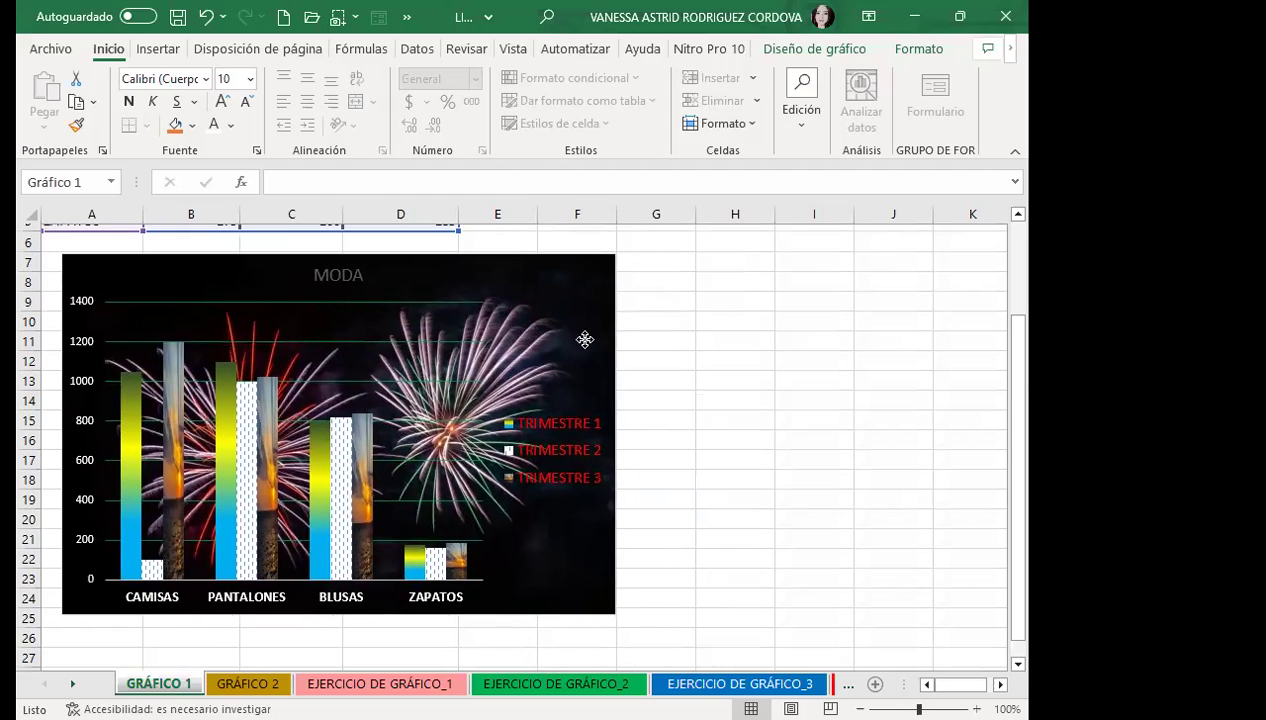
- Make the MODA title white, bold and 24 pt
{"action": "left_click", "coordinate": [352, 274]}
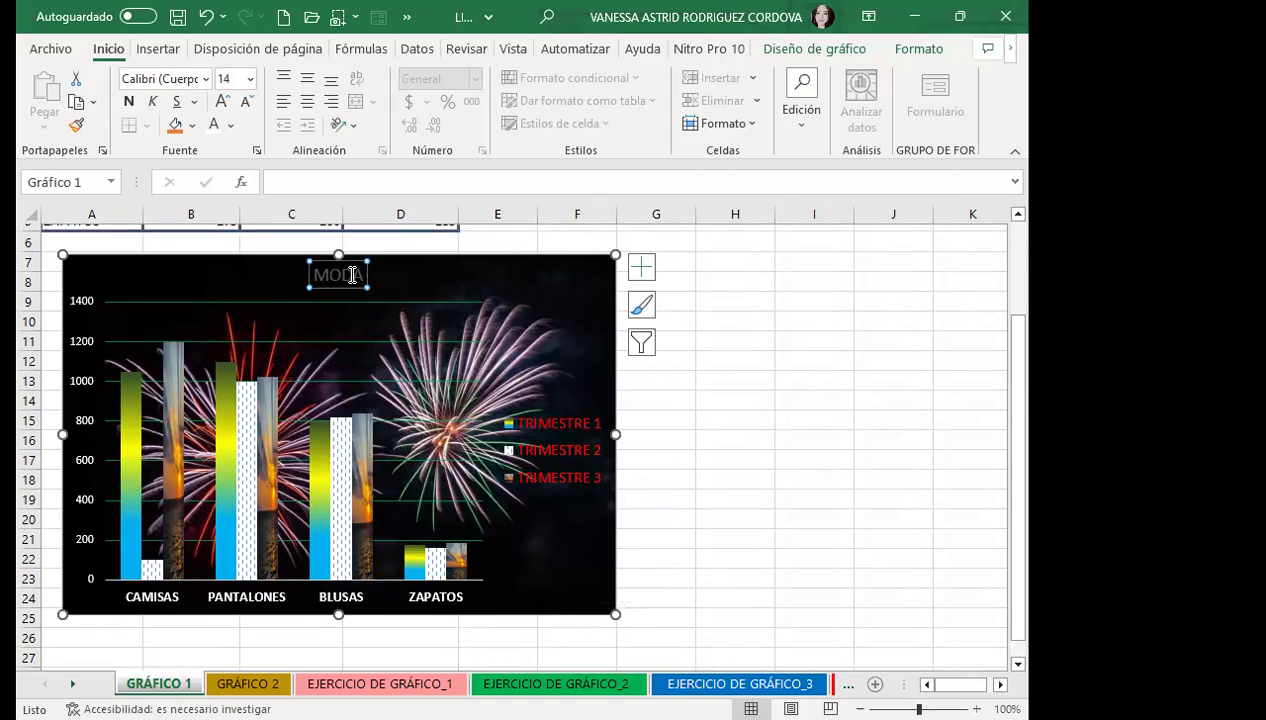
{"action": "left_click", "coordinate": [214, 124]}
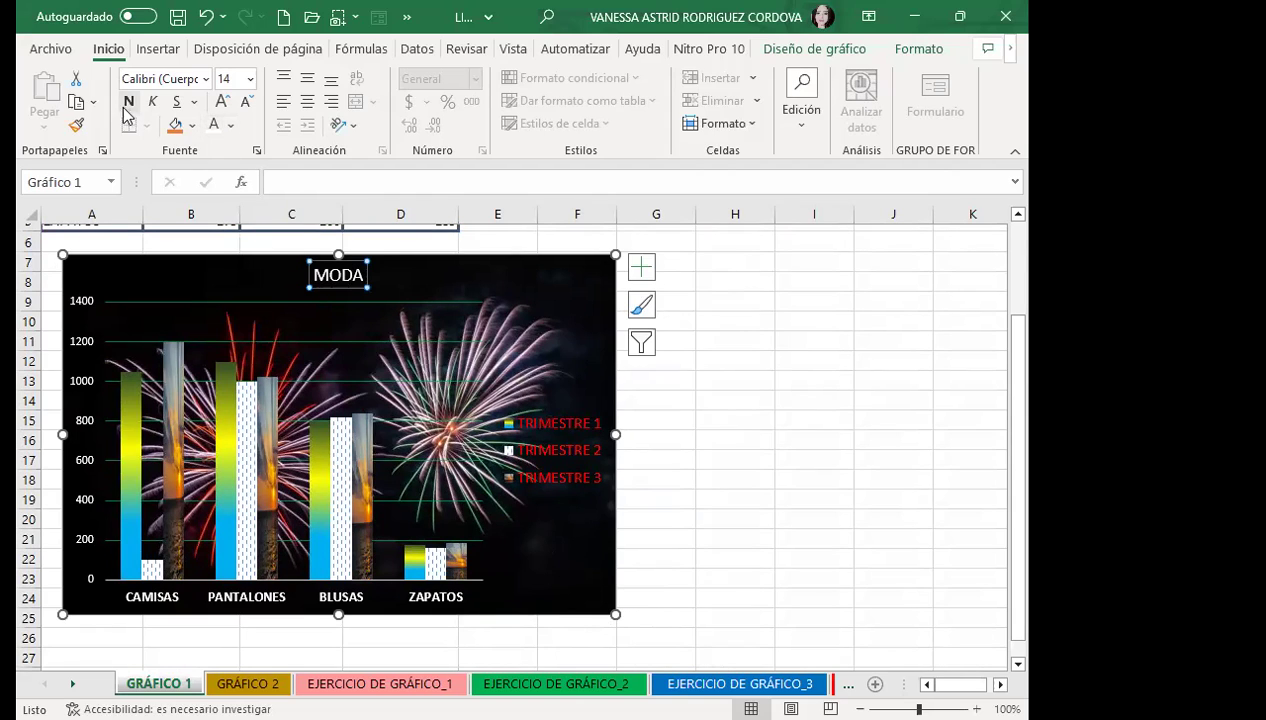
{"action": "left_click", "coordinate": [128, 102]}
{"action": "left_click", "coordinate": [223, 102]}
{"action": "left_click", "coordinate": [223, 102]}
{"action": "left_click", "coordinate": [223, 102]}
{"action": "left_click", "coordinate": [223, 102]}
{"action": "left_click", "coordinate": [223, 102]}
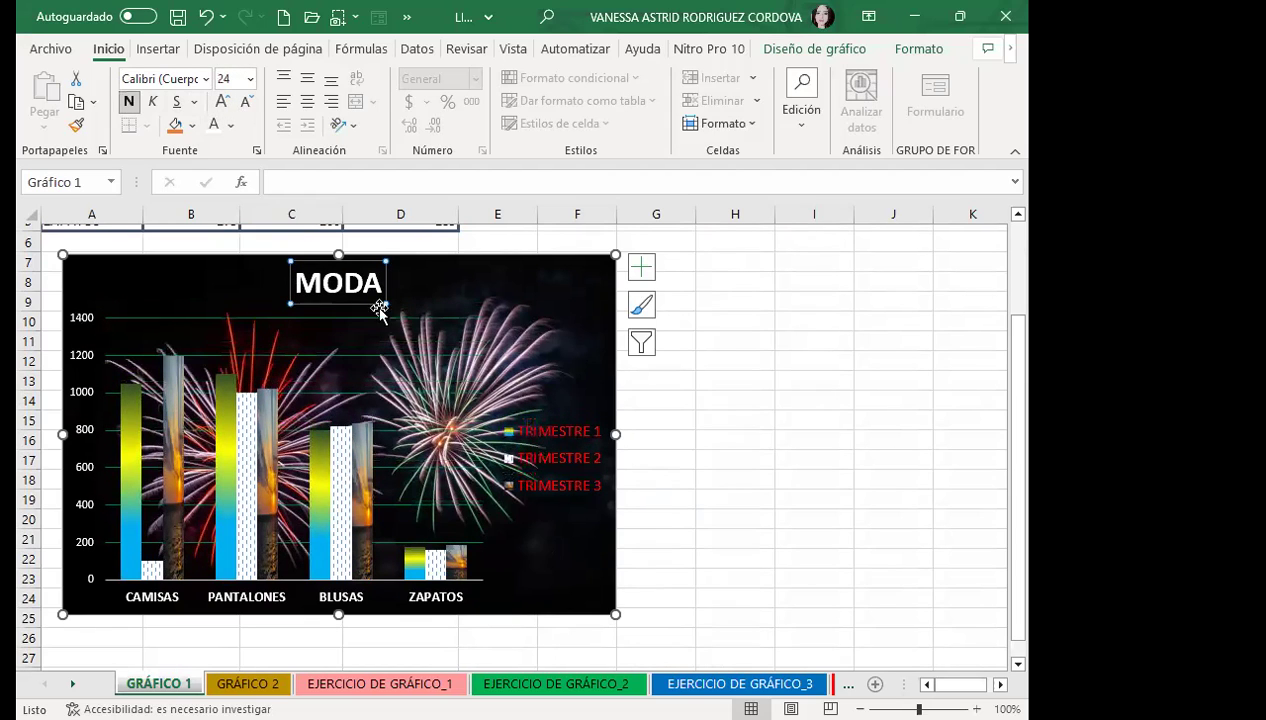
{"action": "left_click", "coordinate": [672, 464]}
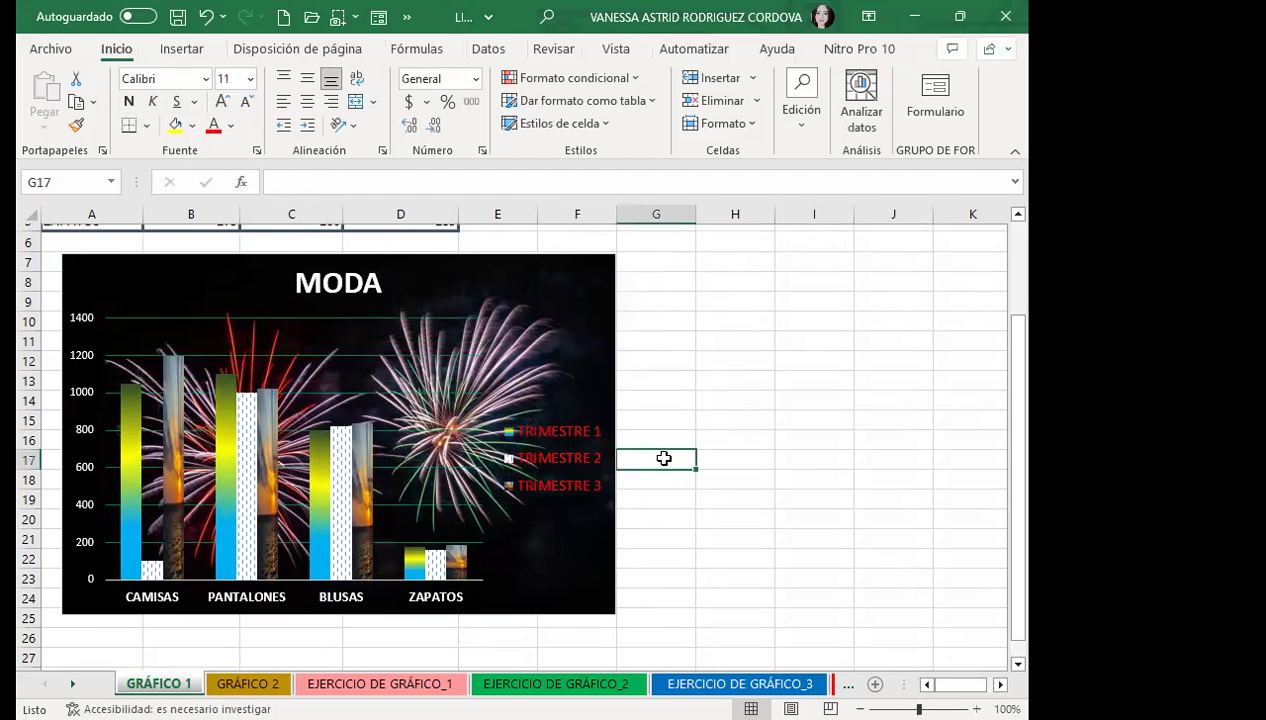
{"action": "scroll", "coordinate": [622, 440], "scroll_direction": "up", "scroll_amount": 1}
{"action": "scroll", "coordinate": [662, 392], "scroll_direction": "up", "scroll_amount": 1}
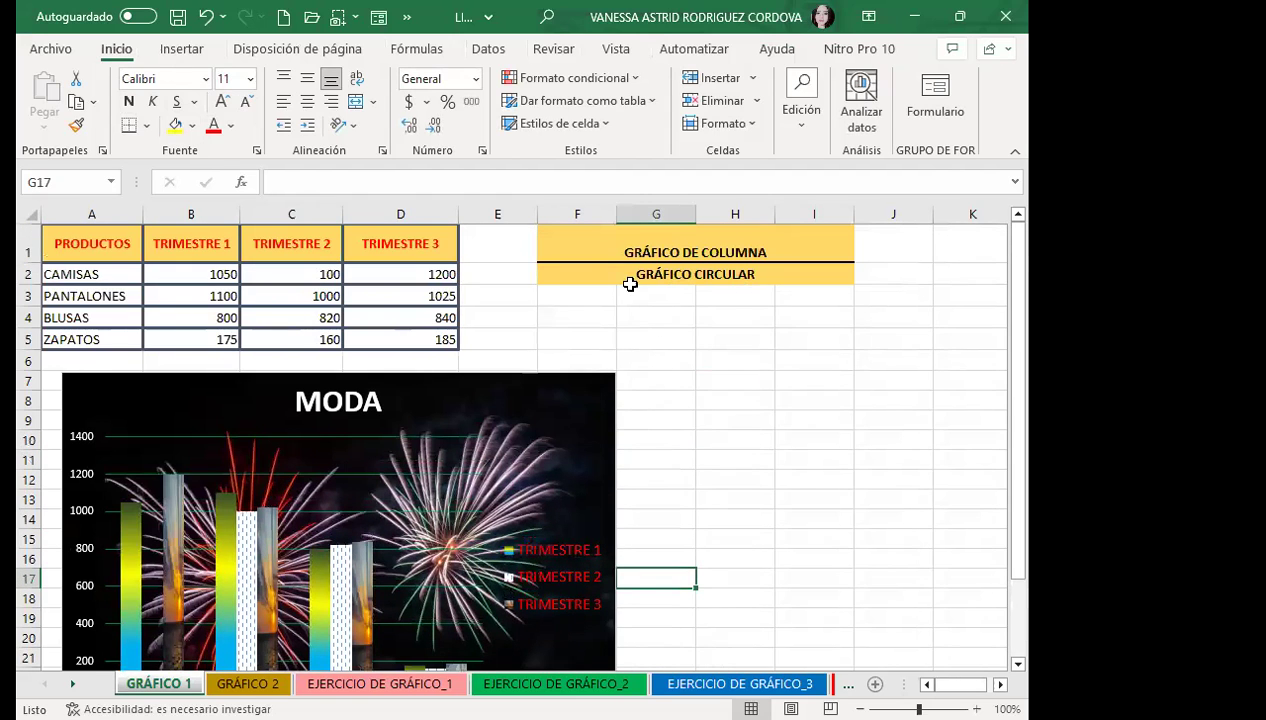
{"action": "left_click", "coordinate": [583, 444]}
{"action": "scroll", "coordinate": [763, 520], "scroll_direction": "down", "scroll_amount": 4}
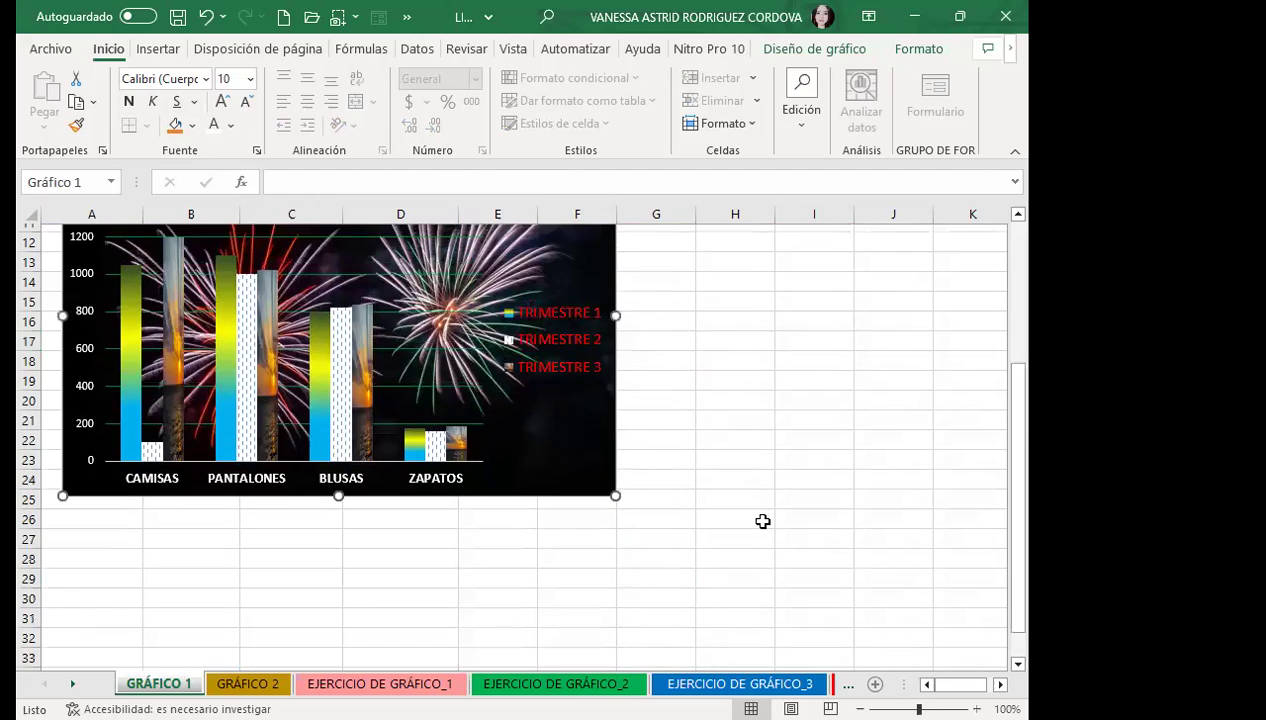
{"action": "scroll", "coordinate": [640, 490], "scroll_direction": "up", "scroll_amount": 3}
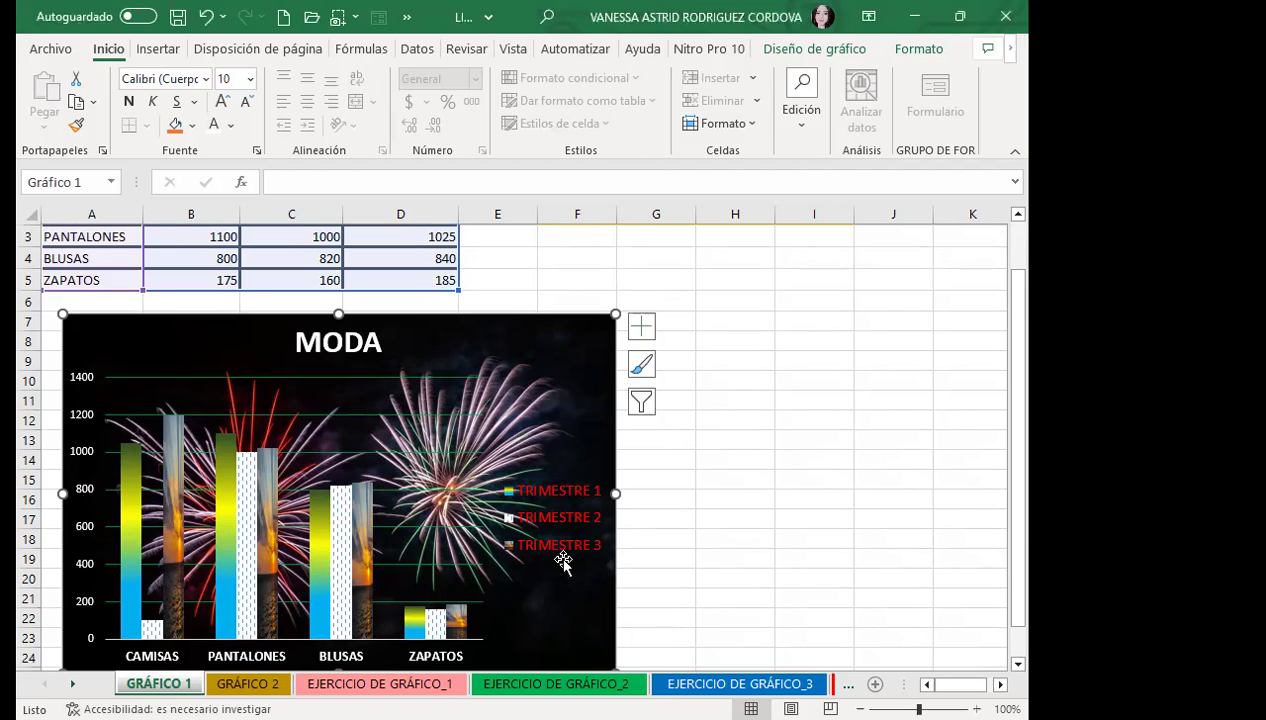
{"action": "scroll", "coordinate": [563, 563], "scroll_direction": "down", "scroll_amount": 1}
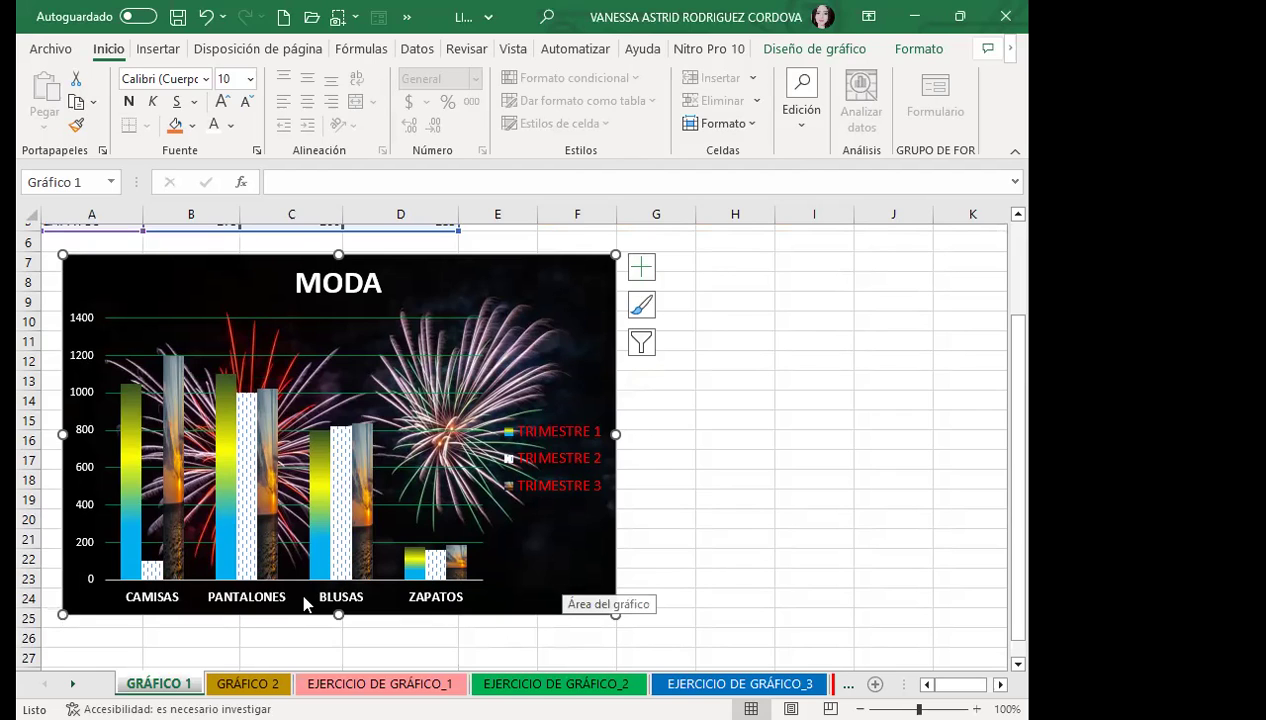
{"action": "scroll", "coordinate": [748, 446], "scroll_direction": "up", "scroll_amount": 2}
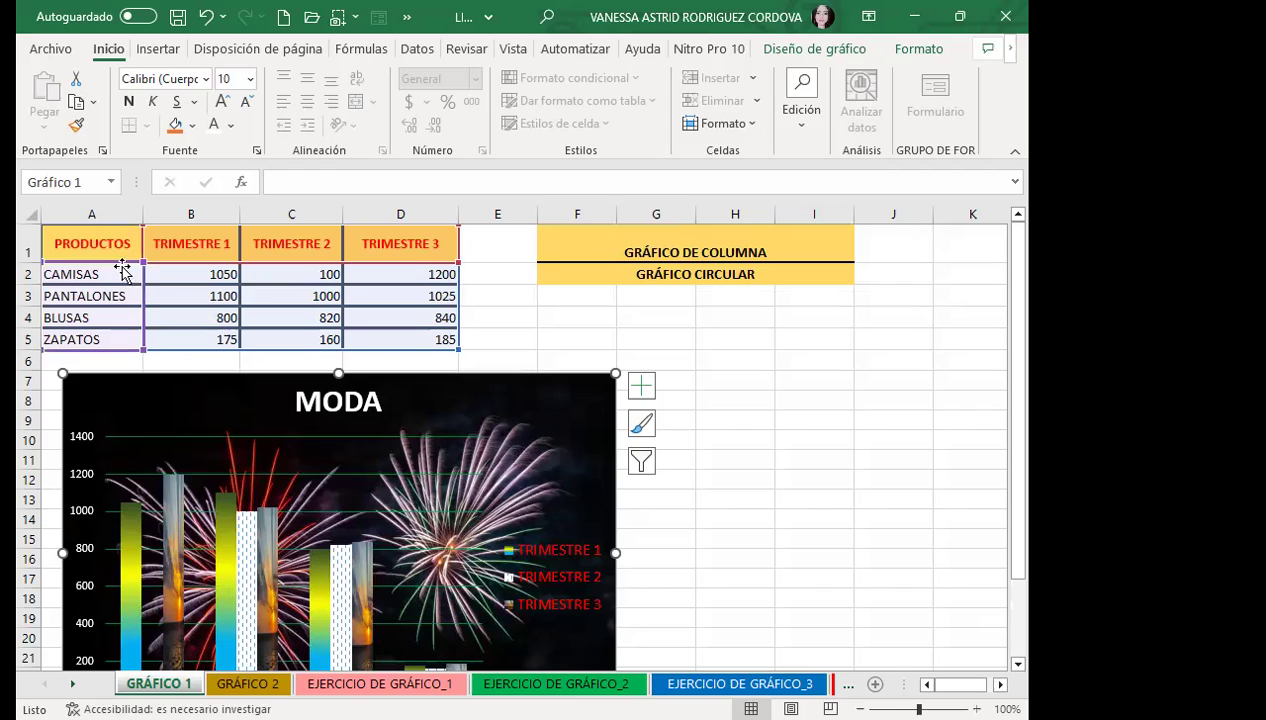
- Insert a 3D pie chart of the data table A1:D5
{"action": "left_click_drag", "start_coordinate": [100, 243], "coordinate": [218, 262]}
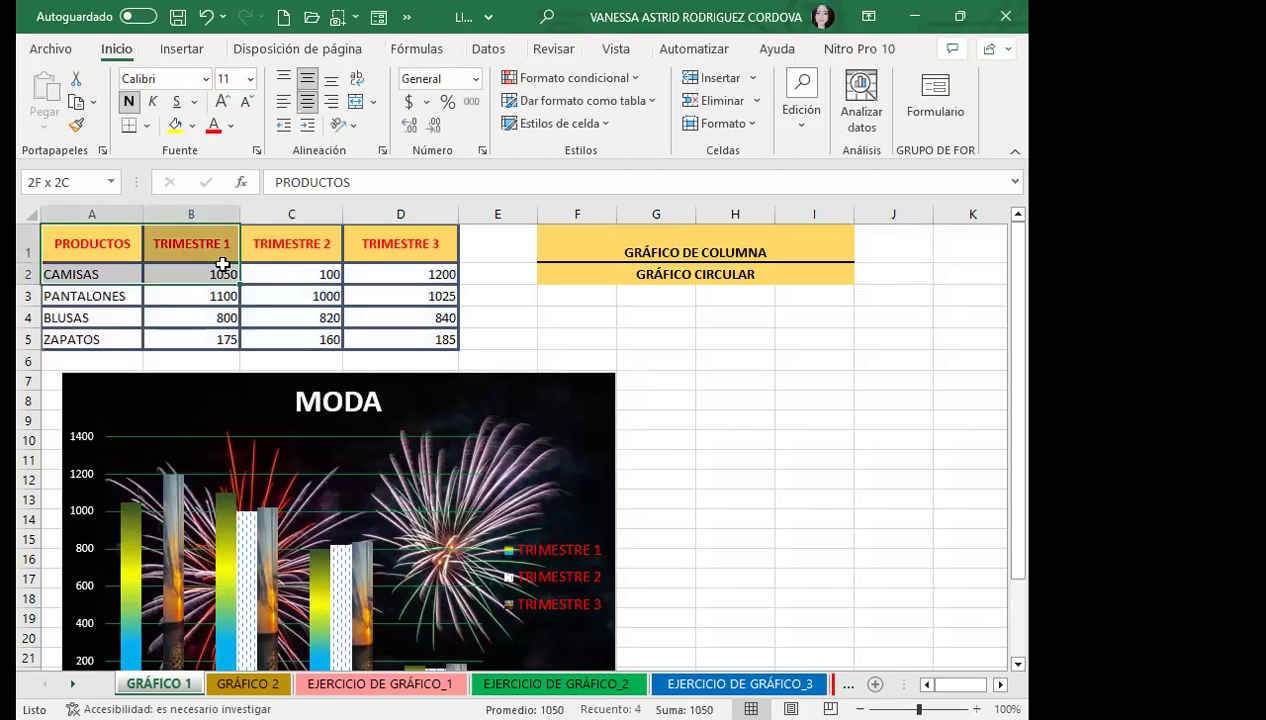
{"action": "left_click", "coordinate": [283, 294]}
{"action": "left_click_drag", "start_coordinate": [110, 250], "coordinate": [412, 337]}
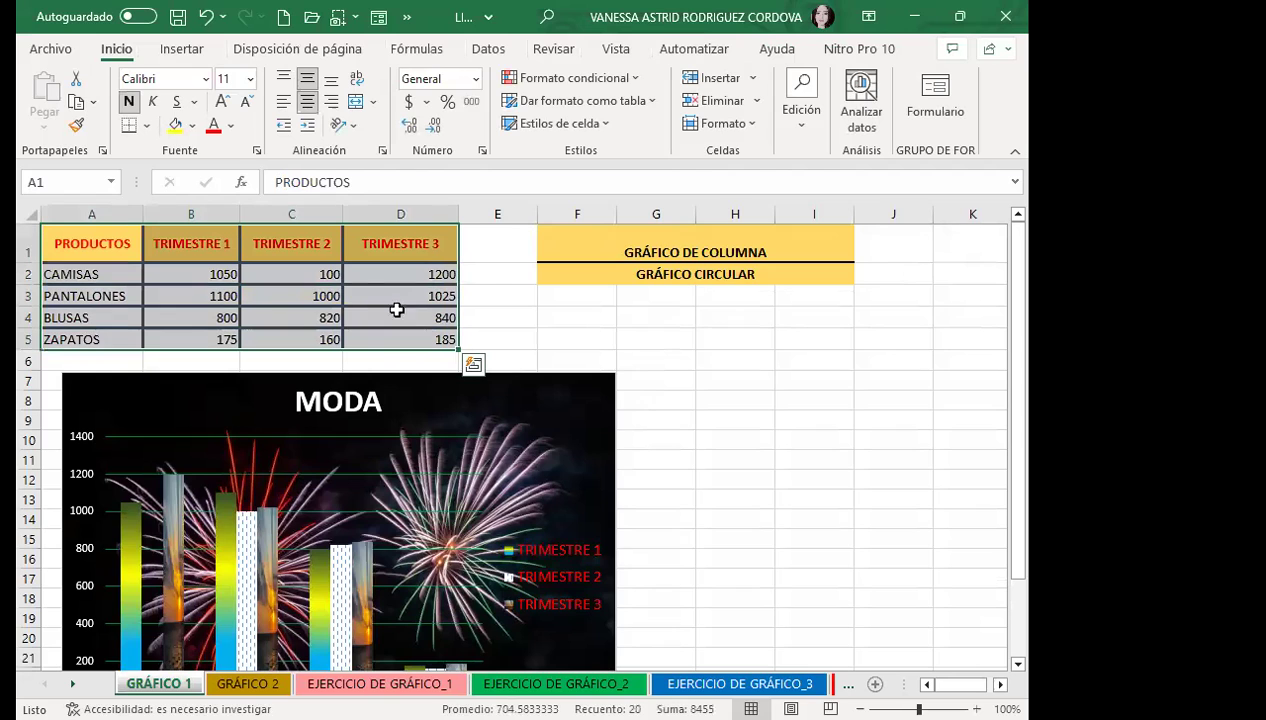
{"action": "left_click", "coordinate": [174, 52]}
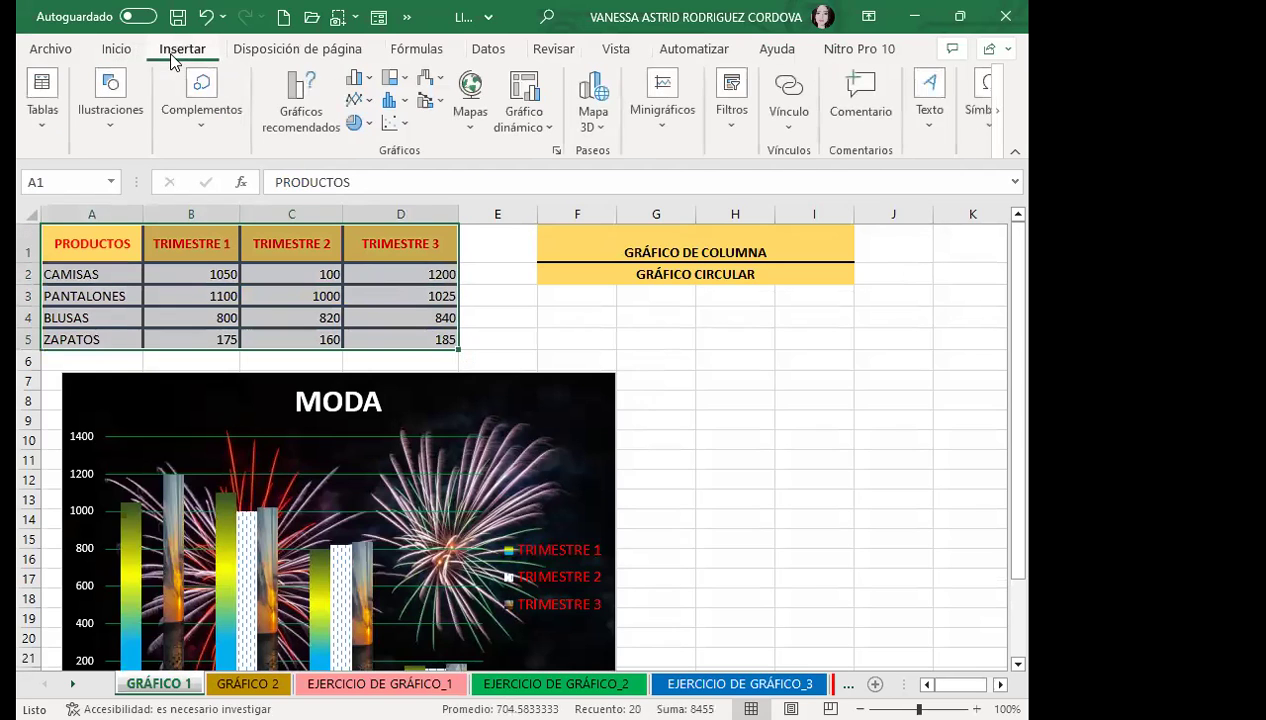
{"action": "left_click", "coordinate": [358, 121]}
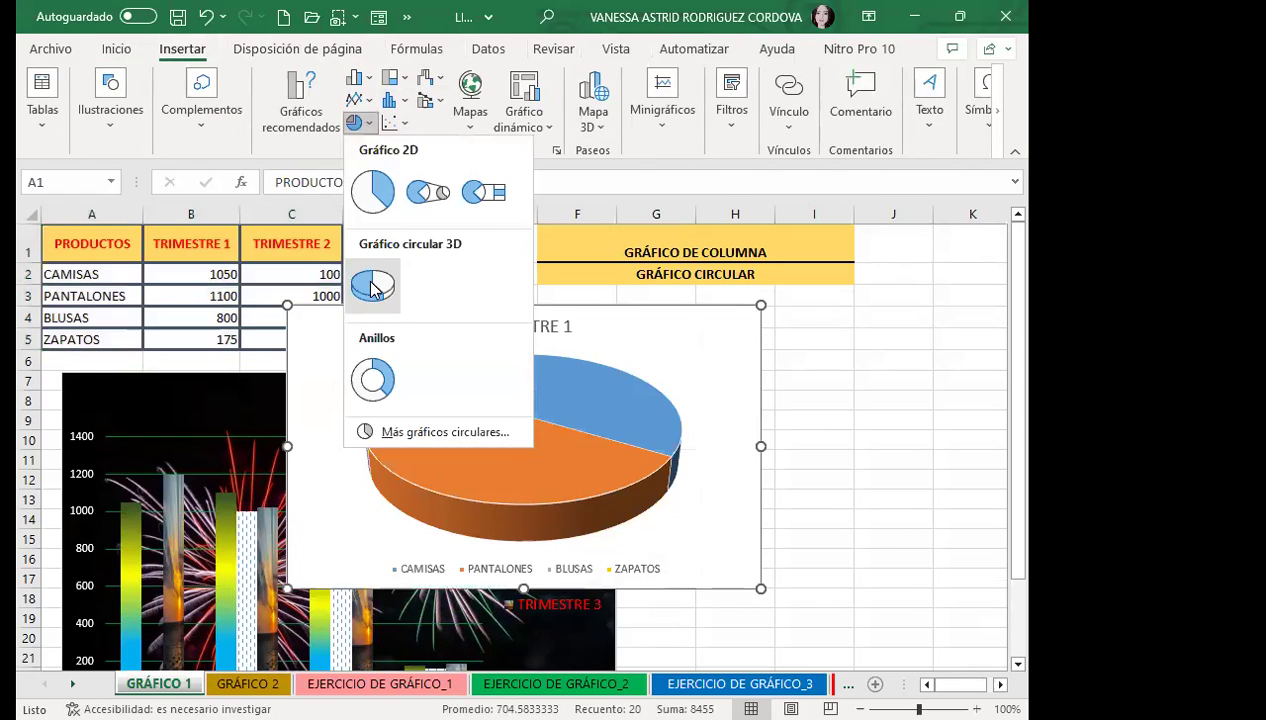
{"action": "key", "text": "Return"}
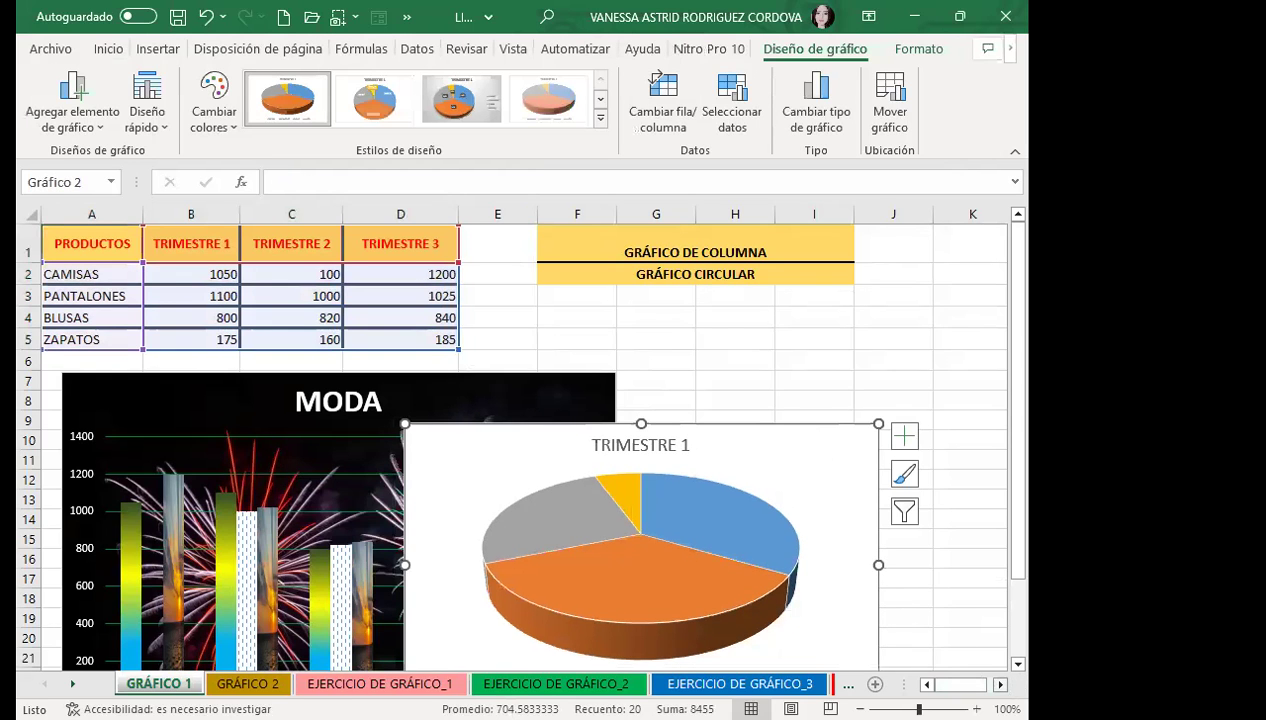
- Place the pie chart beside the MODA chart and drag its bottom edge down to enlarge it
{"action": "scroll", "coordinate": [100, 320], "scroll_direction": "right", "scroll_amount": 1}
{"action": "scroll", "coordinate": [100, 320], "scroll_direction": "right", "scroll_amount": 1}
{"action": "left_click_drag", "start_coordinate": [584, 445], "coordinate": [772, 400]}
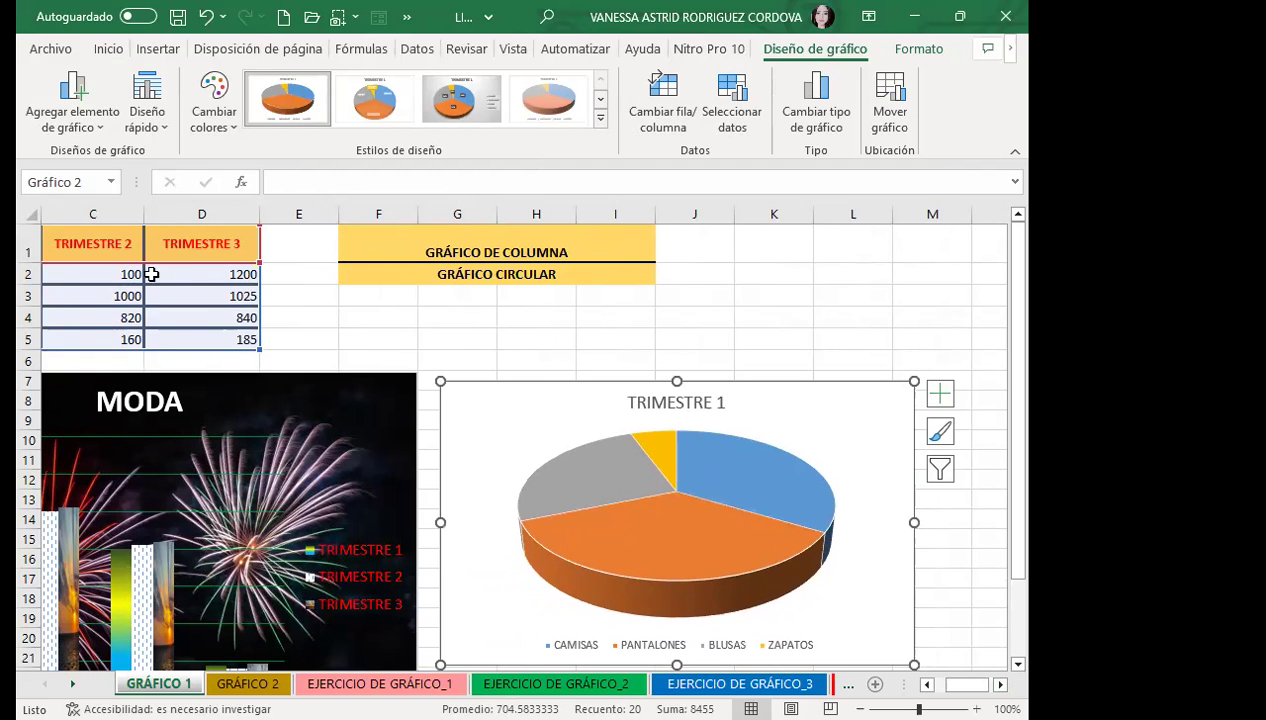
{"action": "scroll", "coordinate": [687, 429], "scroll_direction": "down", "scroll_amount": 1}
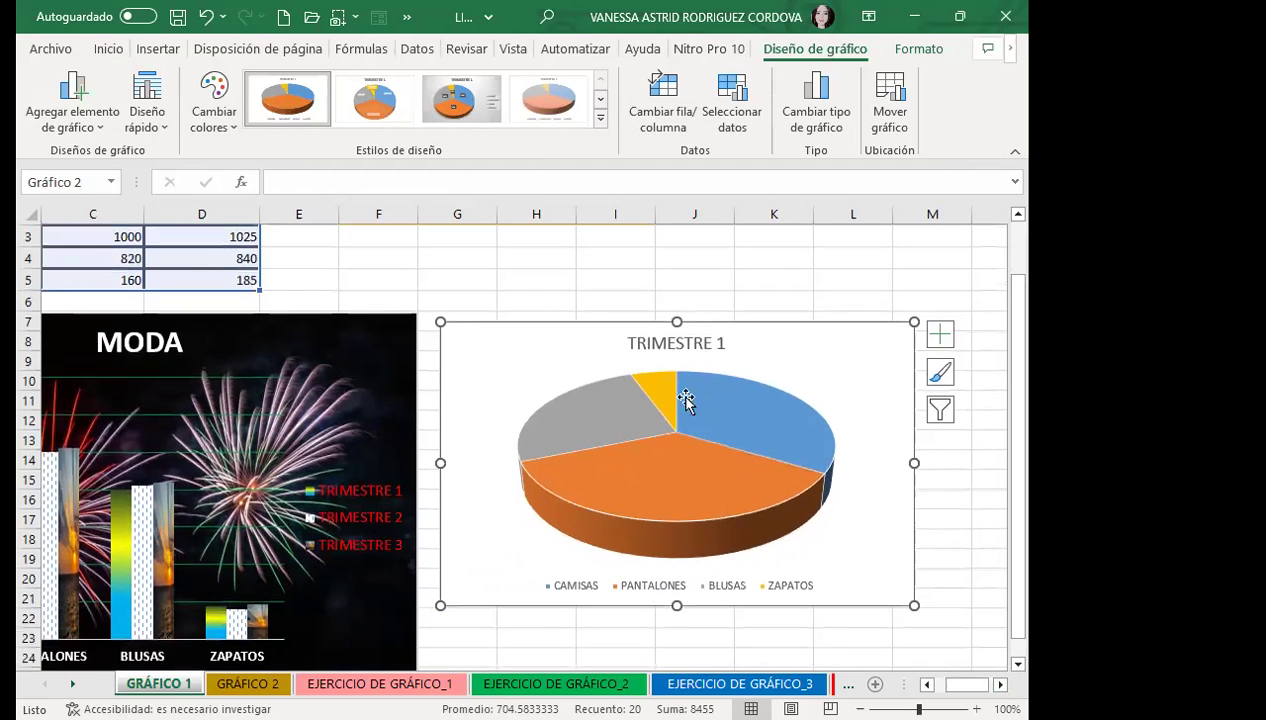
{"action": "scroll", "coordinate": [677, 563], "scroll_direction": "down", "scroll_amount": 1}
{"action": "left_click_drag", "start_coordinate": [677, 548], "coordinate": [677, 597]}
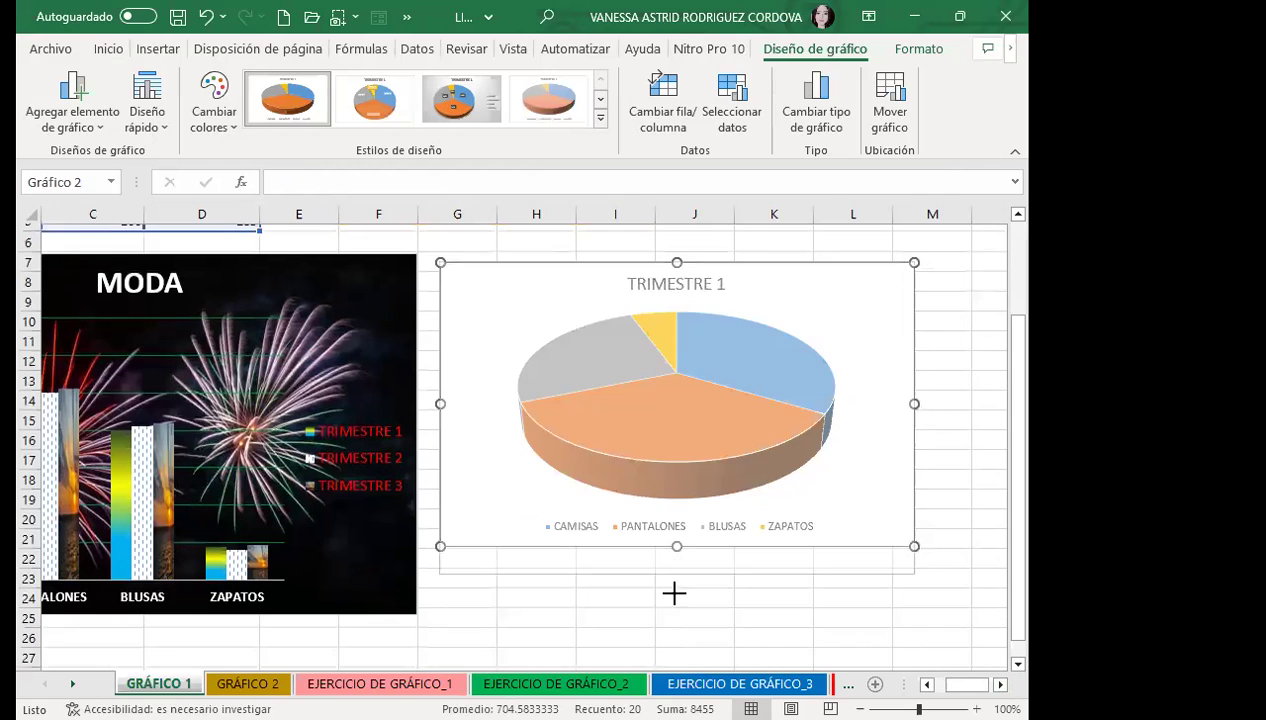
{"action": "scroll", "coordinate": [548, 451], "scroll_direction": "up", "scroll_amount": 1}
{"action": "scroll", "coordinate": [195, 378], "scroll_direction": "up", "scroll_amount": 1}
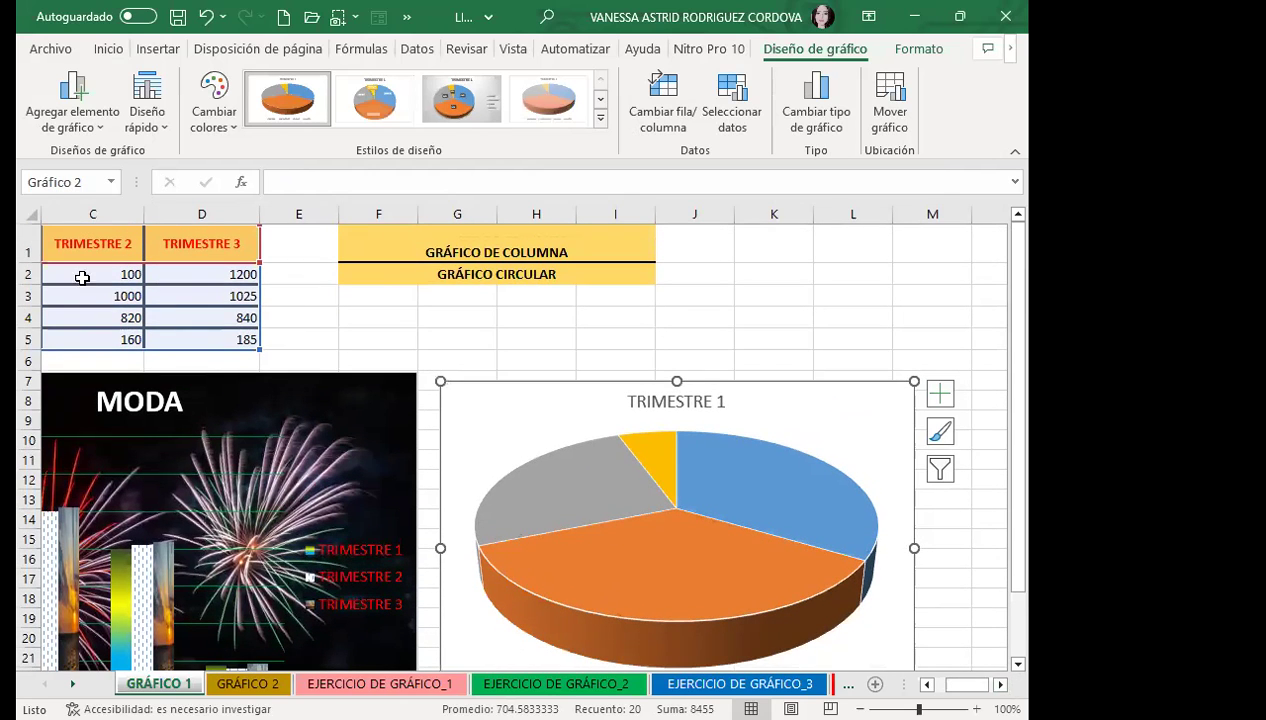
{"action": "left_click_drag", "start_coordinate": [966, 684], "coordinate": [903, 670]}
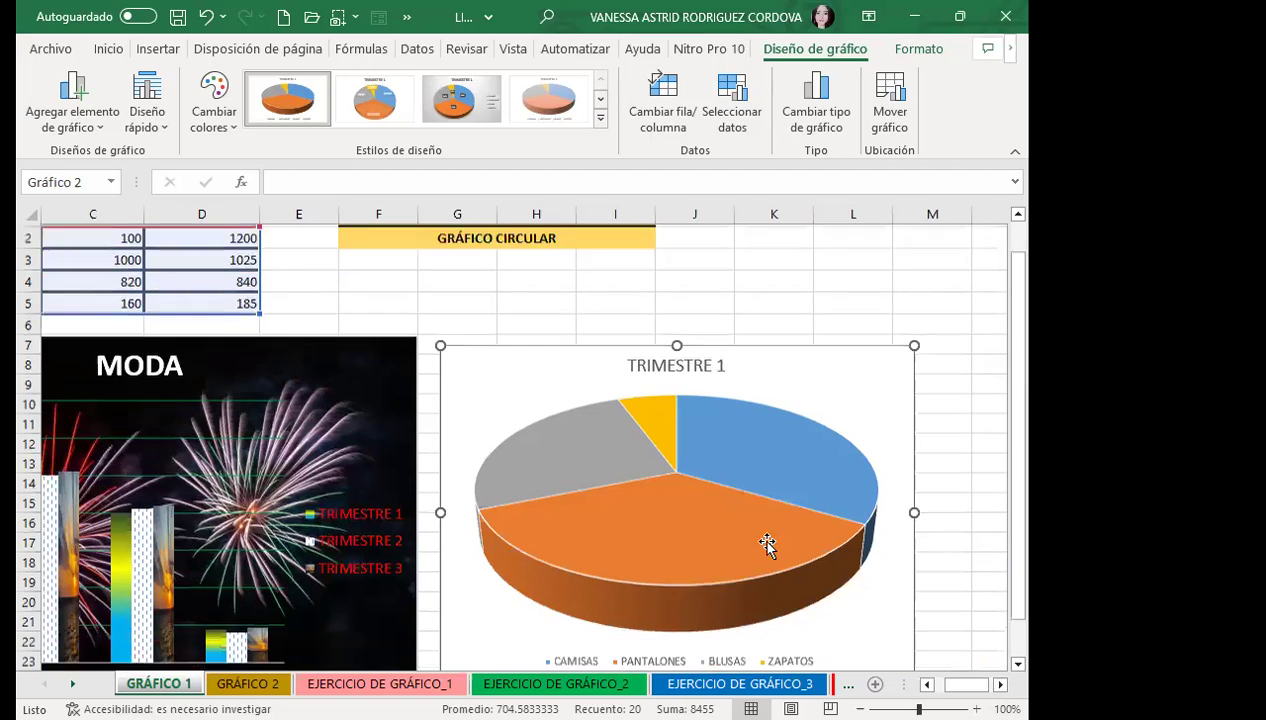
- Apply the quick layout showing percentages with the legend at the right
{"action": "scroll", "coordinate": [763, 542], "scroll_direction": "right", "scroll_amount": 2}
{"action": "scroll", "coordinate": [709, 503], "scroll_direction": "down", "scroll_amount": 2}
{"action": "left_click", "coordinate": [709, 500]}
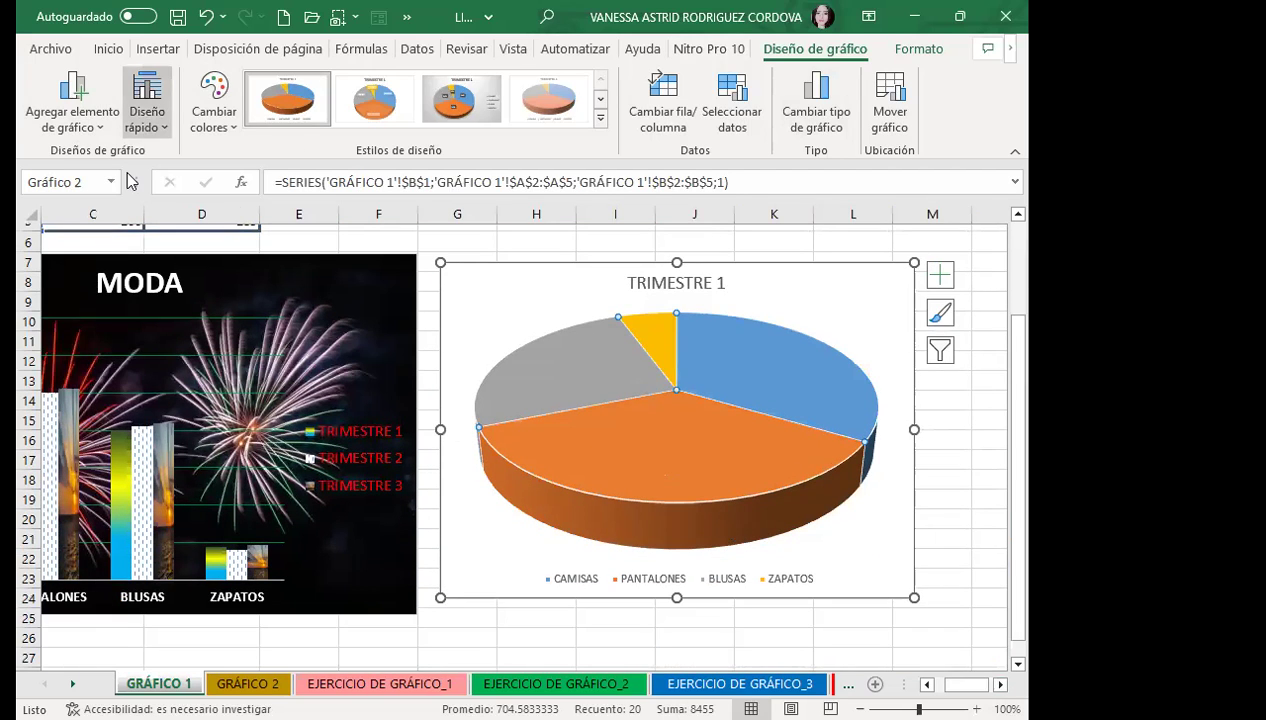
{"action": "left_click", "coordinate": [148, 125]}
{"action": "left_click", "coordinate": [256, 228]}
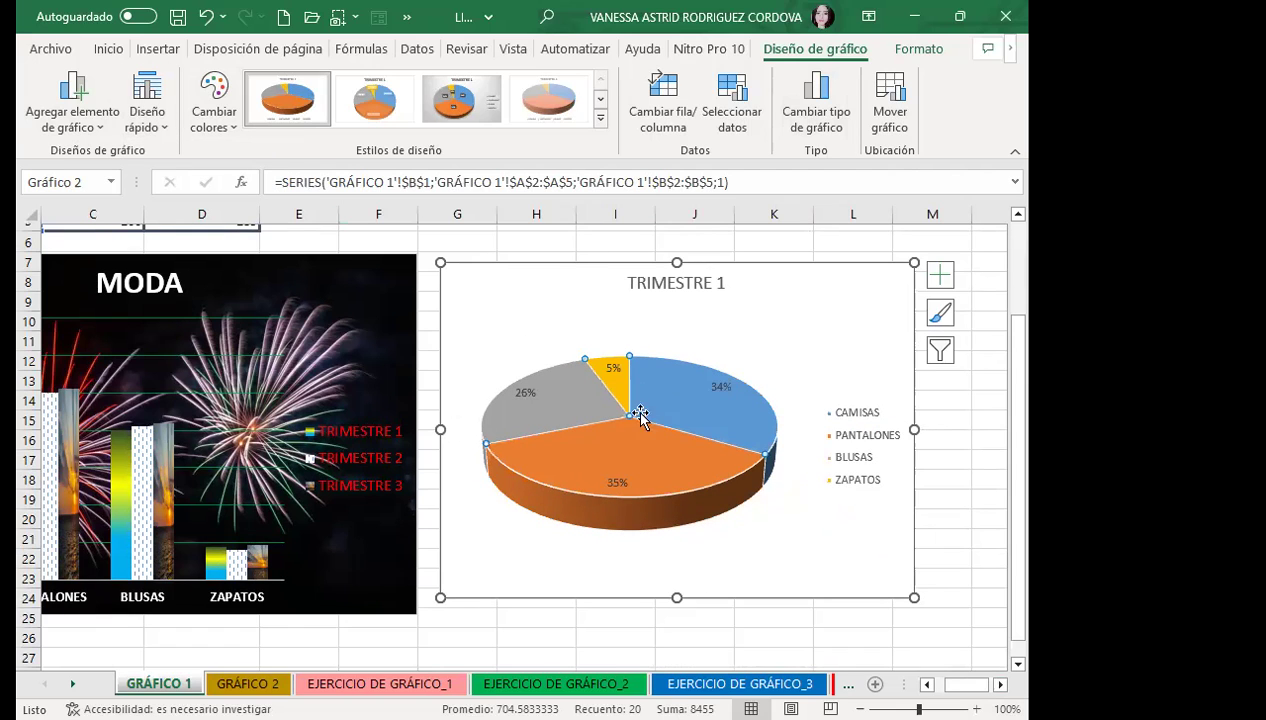
- Enlarge the pie chart's legend text one size
{"action": "left_click", "coordinate": [847, 446]}
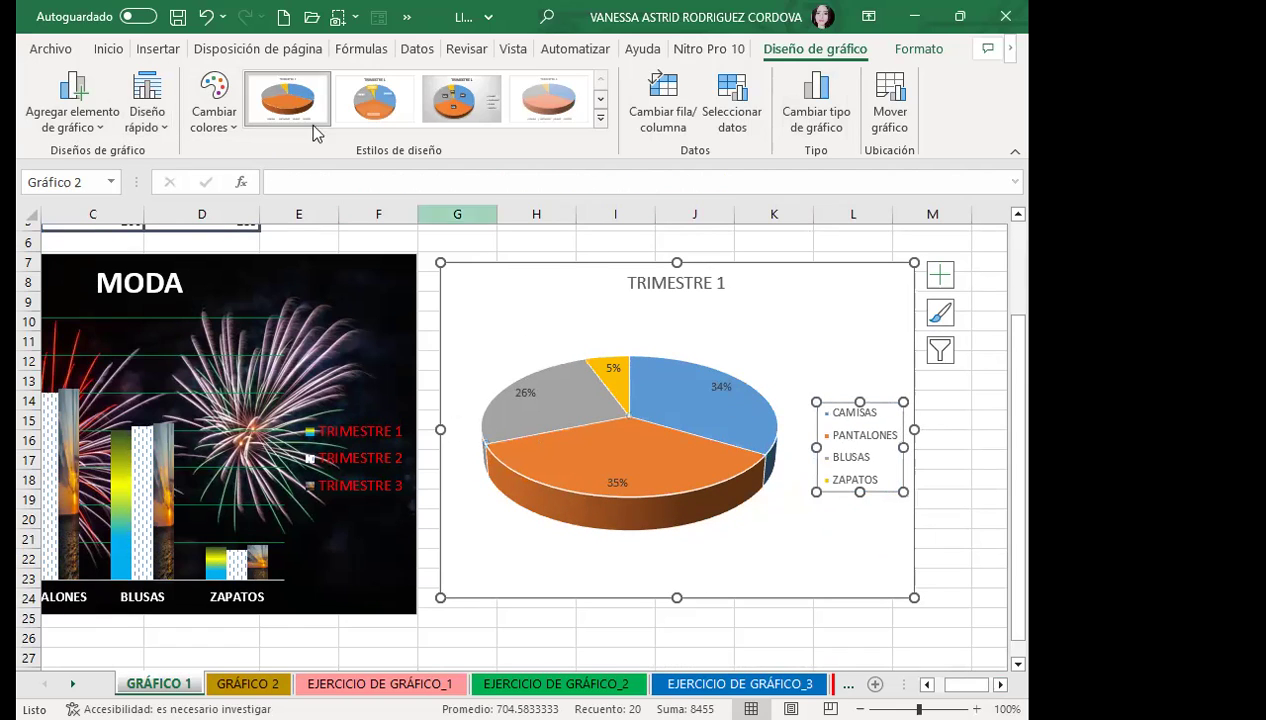
{"action": "left_click", "coordinate": [108, 48]}
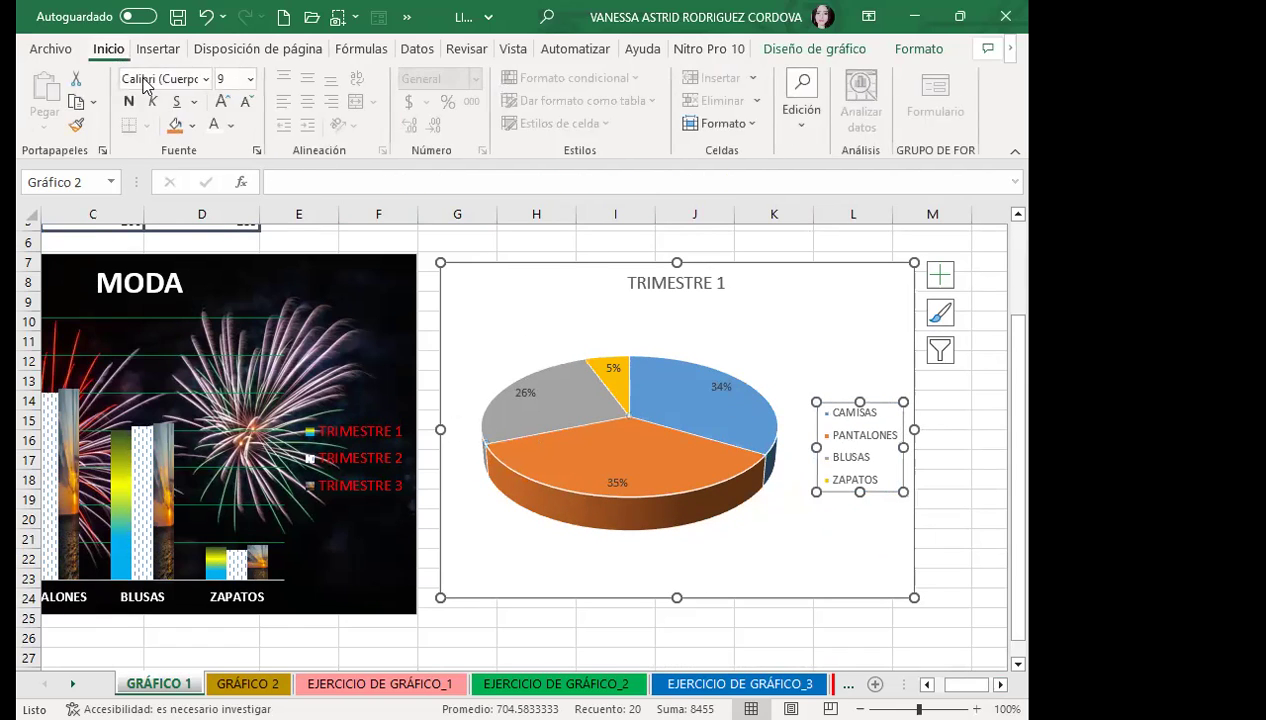
{"action": "left_click", "coordinate": [232, 127]}
{"action": "left_click", "coordinate": [232, 127]}
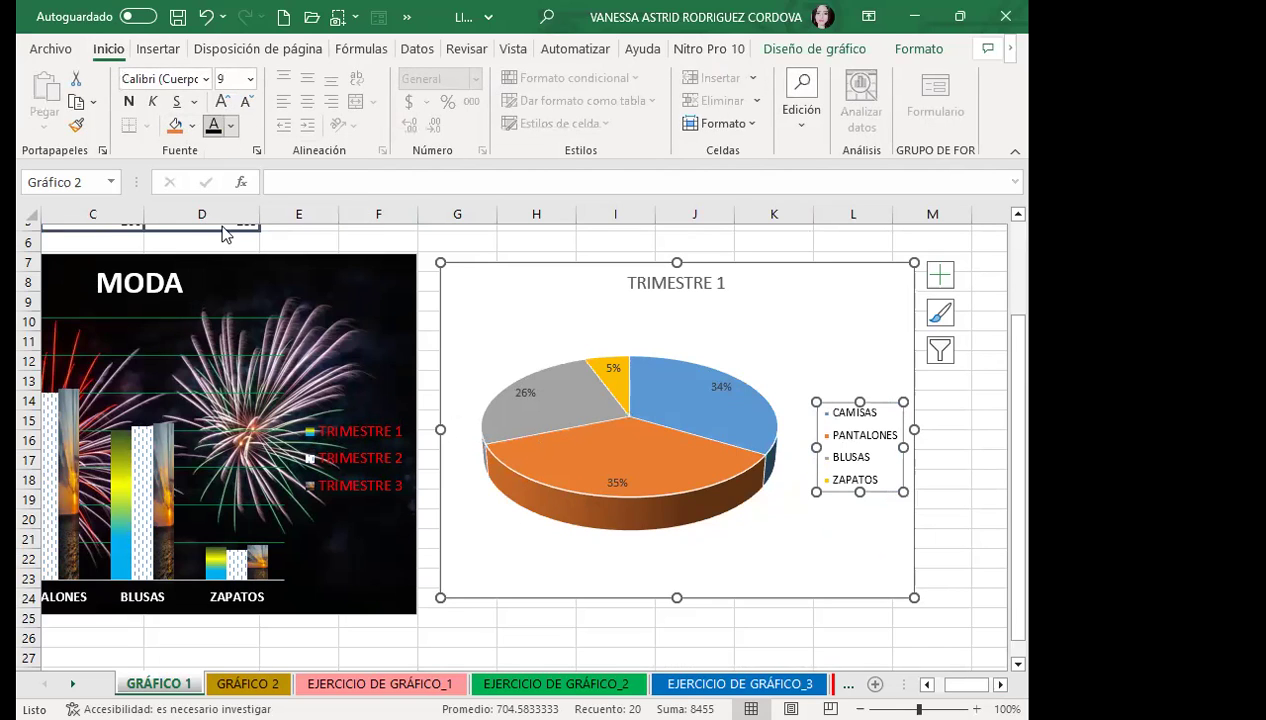
{"action": "left_click", "coordinate": [224, 102]}
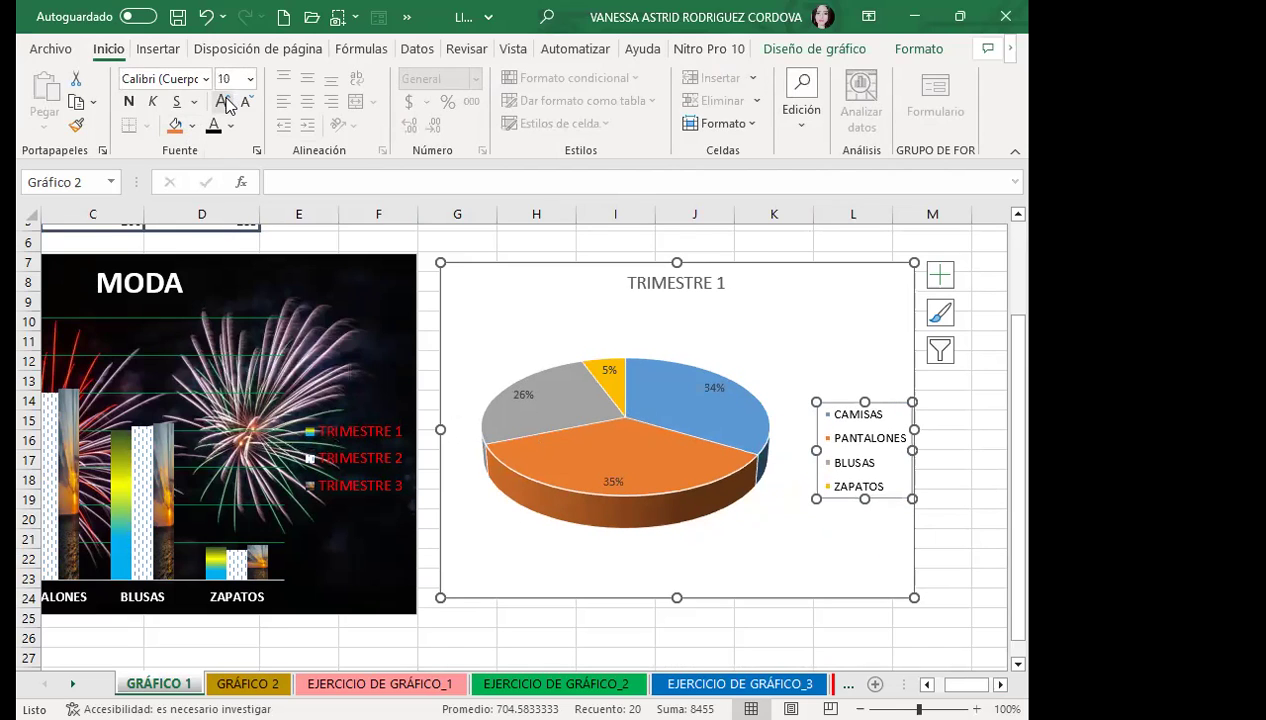
- Make the percentage data labels bold and larger
{"action": "left_click", "coordinate": [522, 394]}
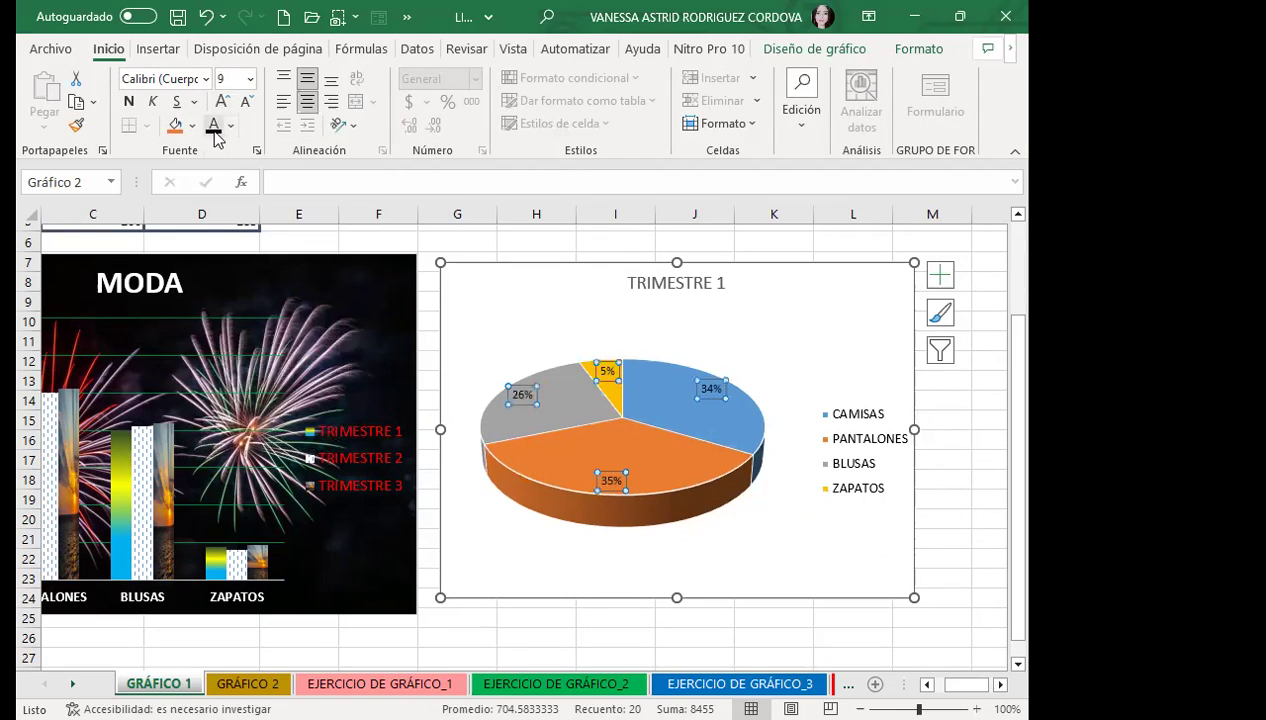
{"action": "left_click", "coordinate": [128, 103]}
{"action": "left_click", "coordinate": [223, 103]}
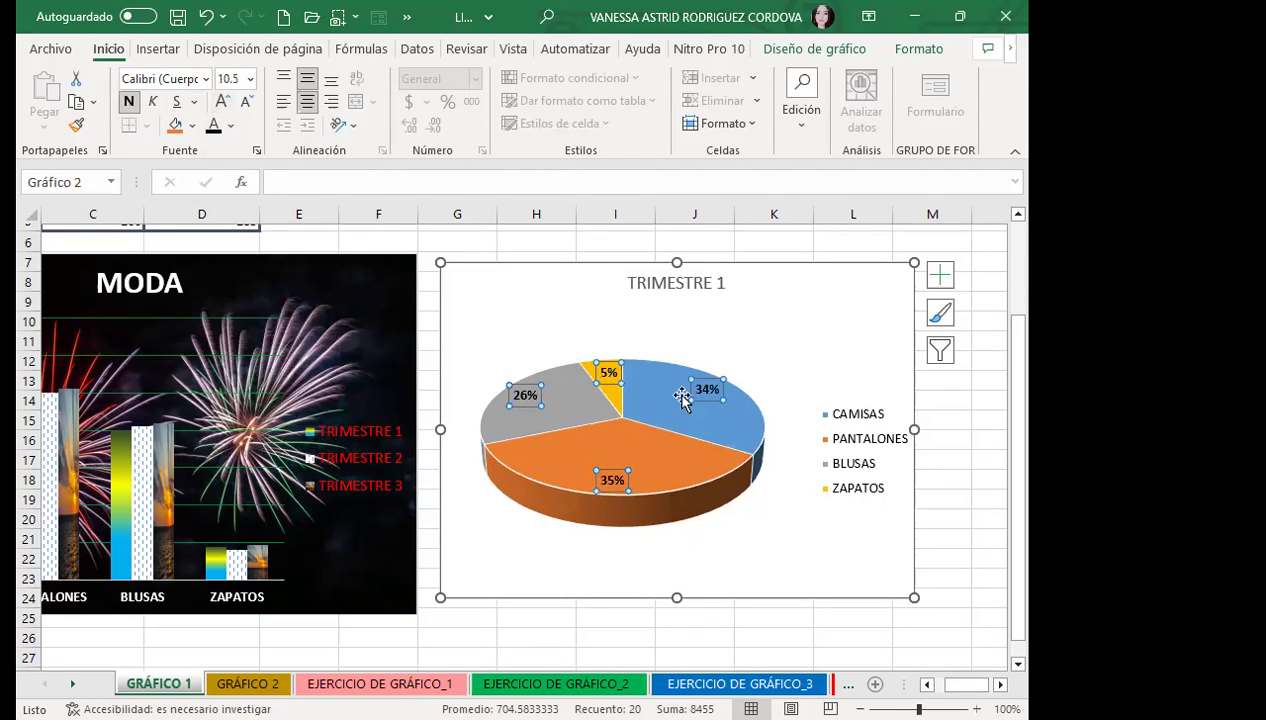
{"action": "left_click", "coordinate": [813, 342]}
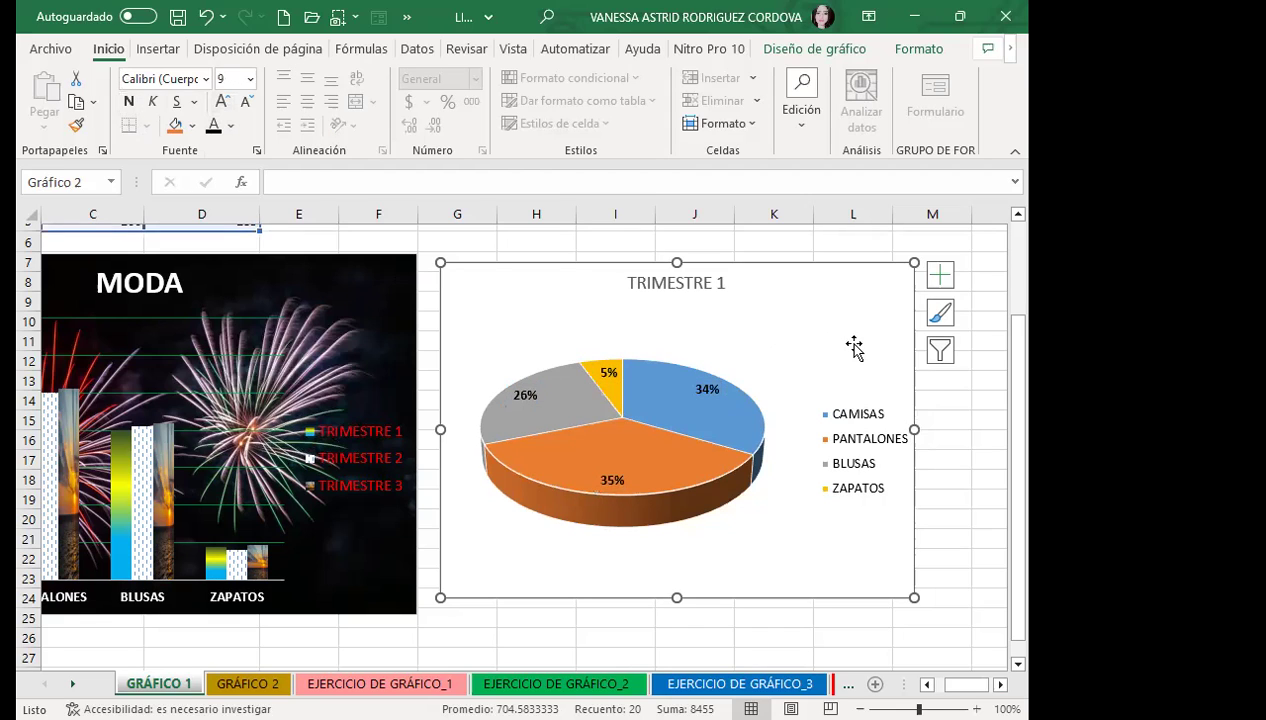
{"action": "left_click", "coordinate": [682, 414]}
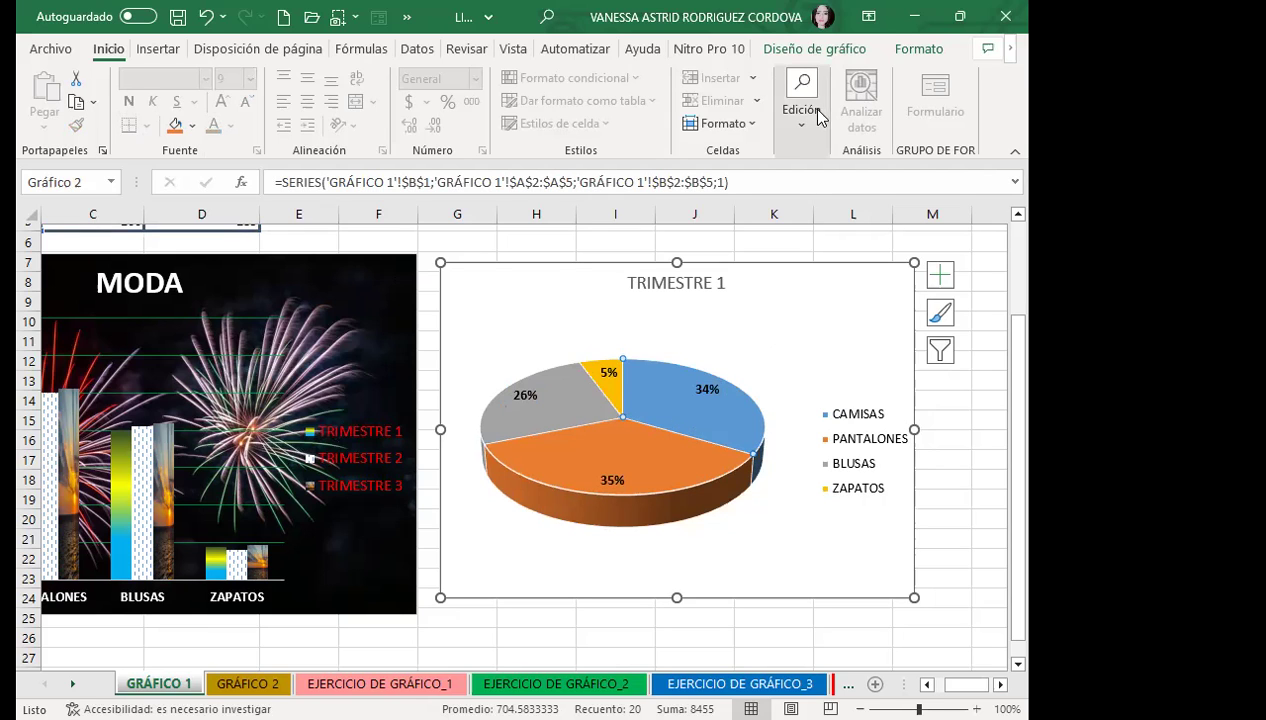
- Fill the CAMISAS slice red, undoing an accidental all-green fill of the pie
{"action": "left_click", "coordinate": [920, 49]}
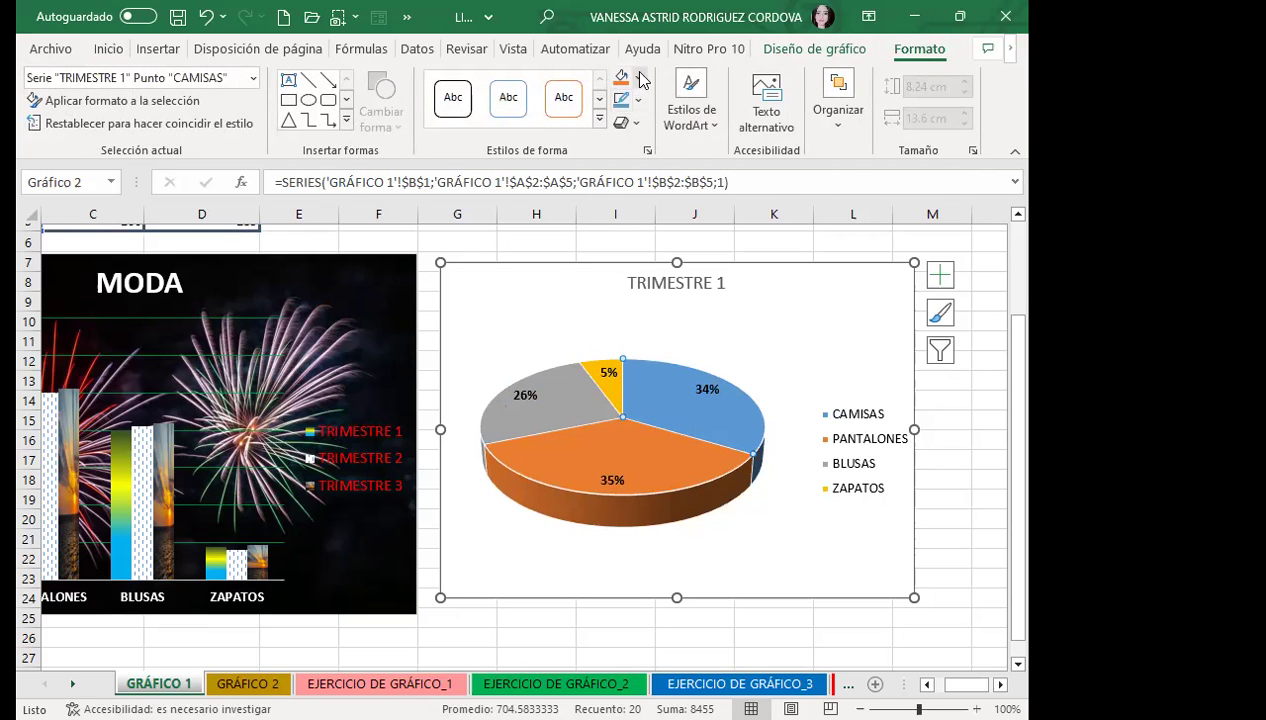
{"action": "left_click", "coordinate": [638, 78]}
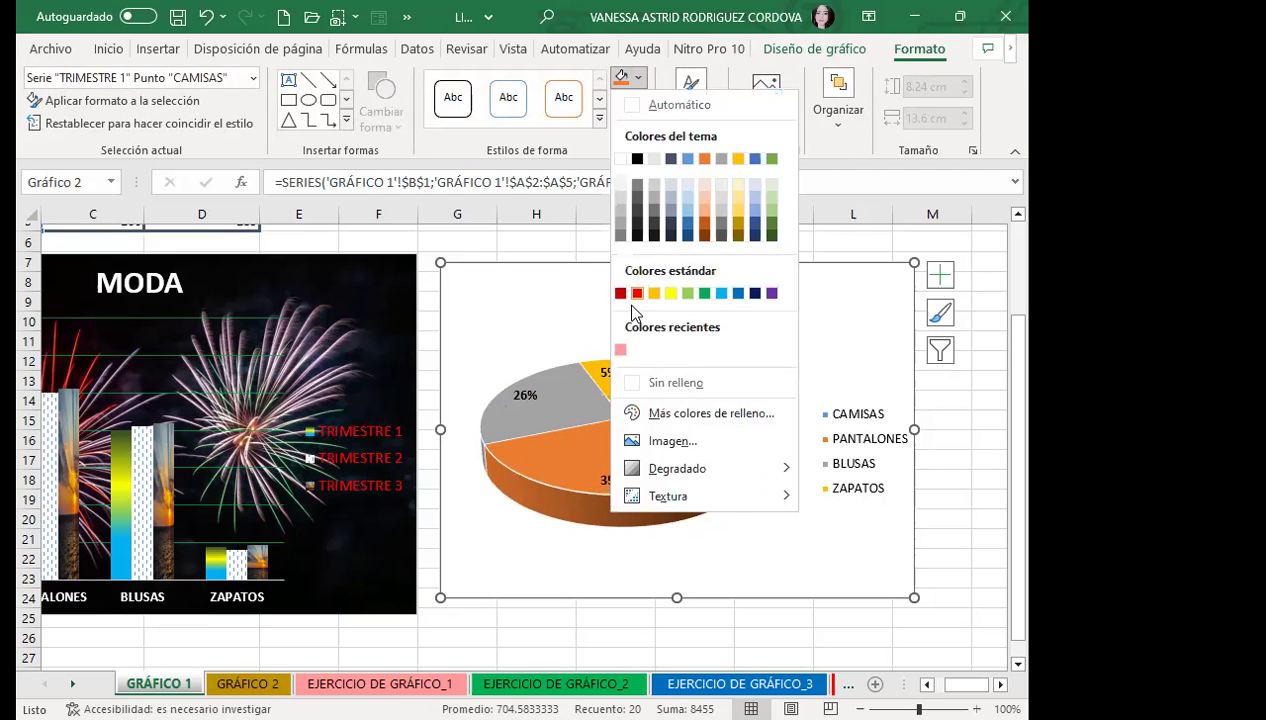
{"action": "left_click", "coordinate": [637, 293]}
{"action": "left_click", "coordinate": [606, 374]}
{"action": "left_click", "coordinate": [562, 420]}
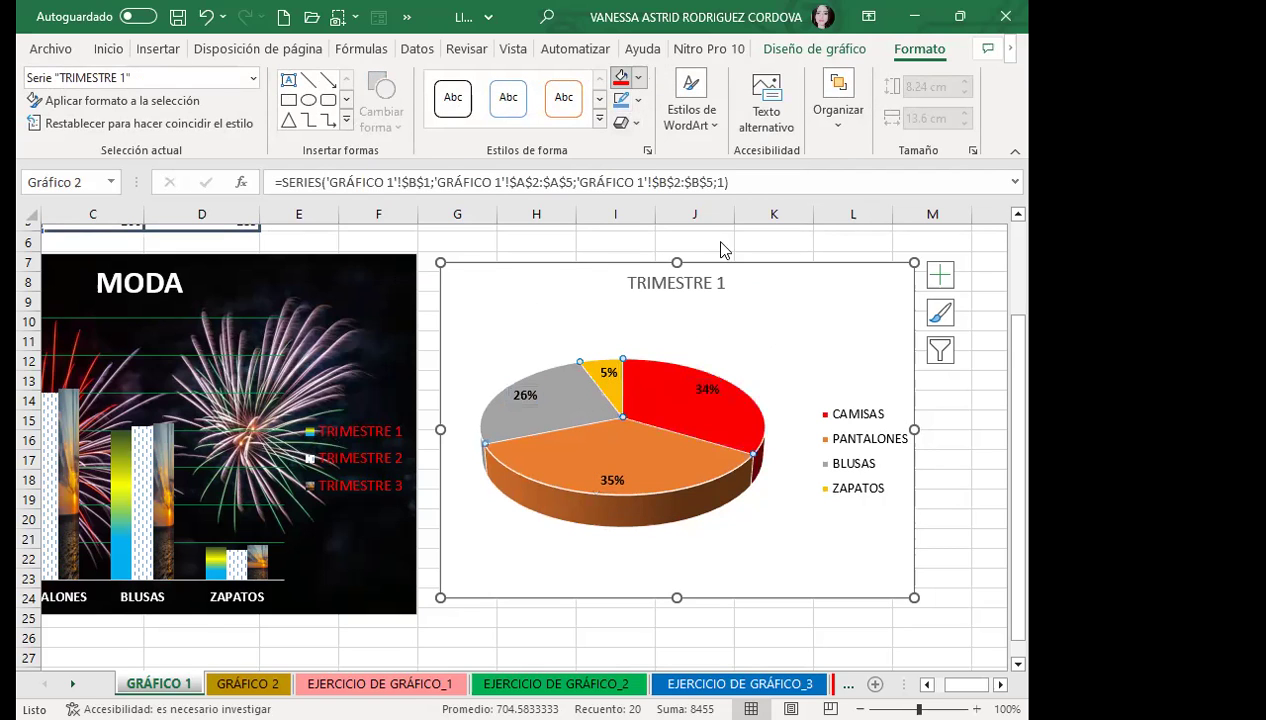
{"action": "left_click", "coordinate": [638, 78]}
{"action": "left_click", "coordinate": [681, 293]}
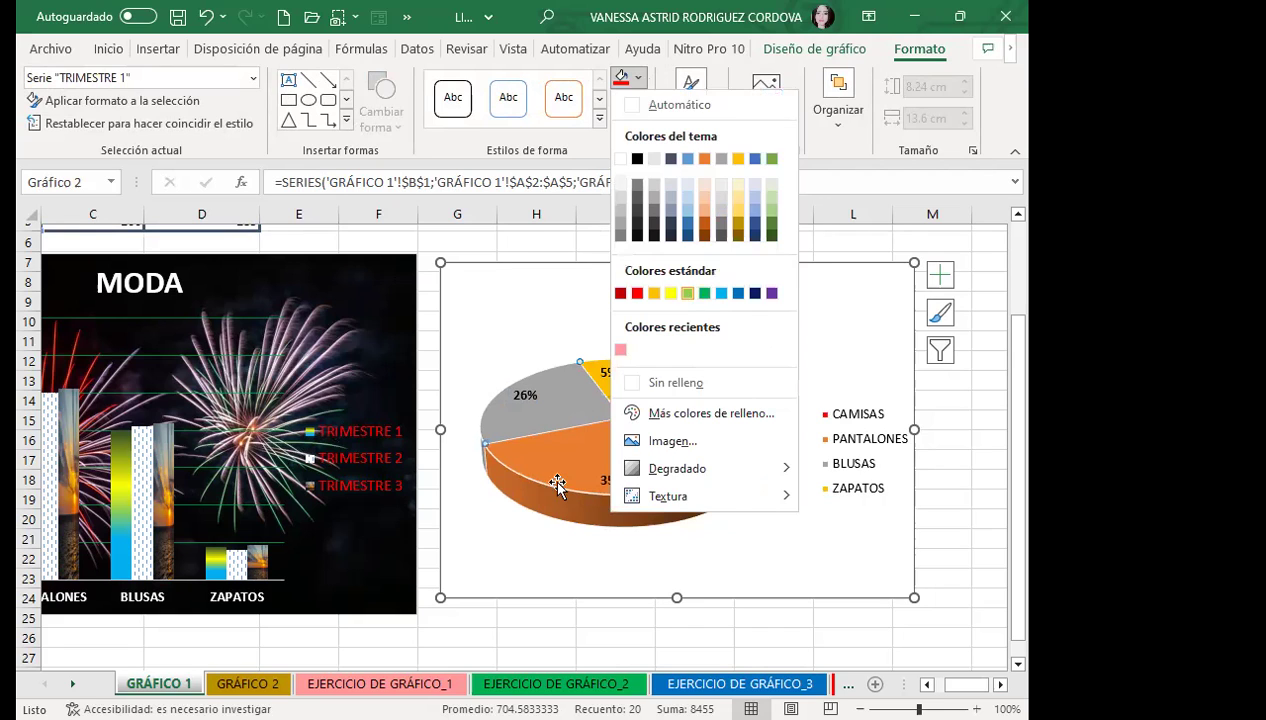
{"action": "key", "text": "ctrl+z"}
- Colour the BLUSAS slice light green and the PANTALONES slice yellow
{"action": "left_click", "coordinate": [563, 412]}
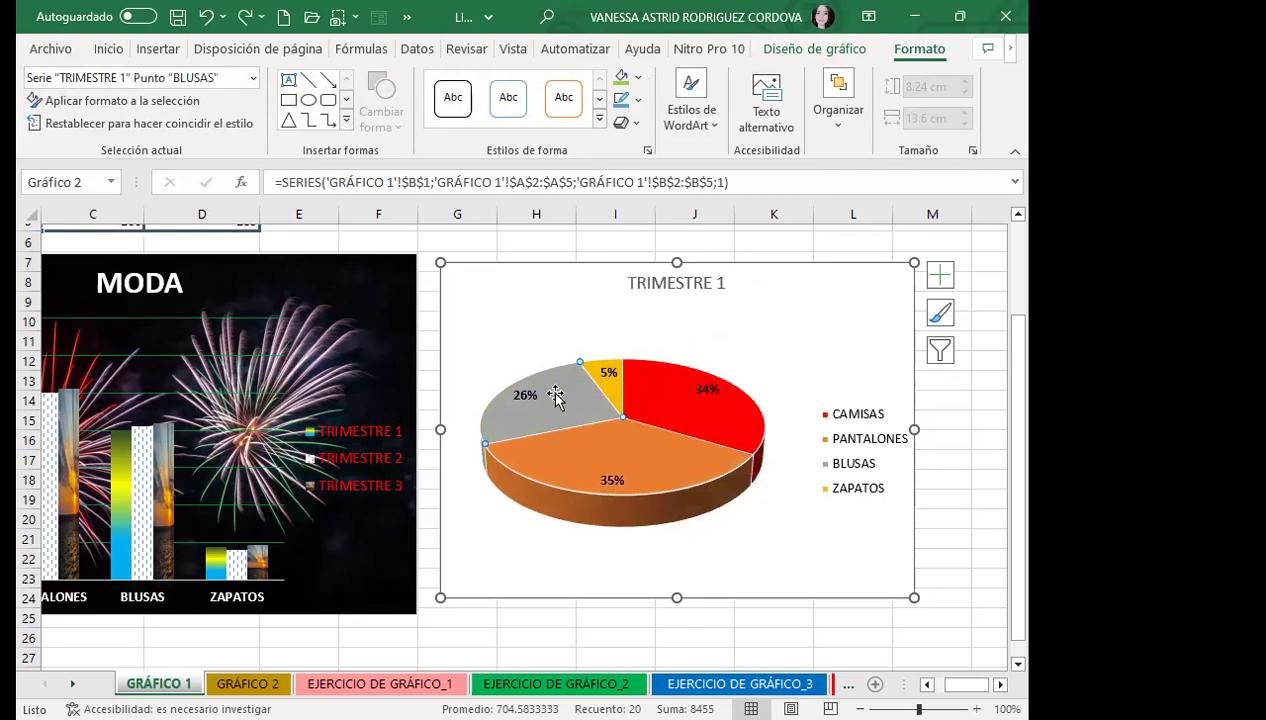
{"action": "left_click", "coordinate": [620, 77]}
{"action": "left_click", "coordinate": [653, 494]}
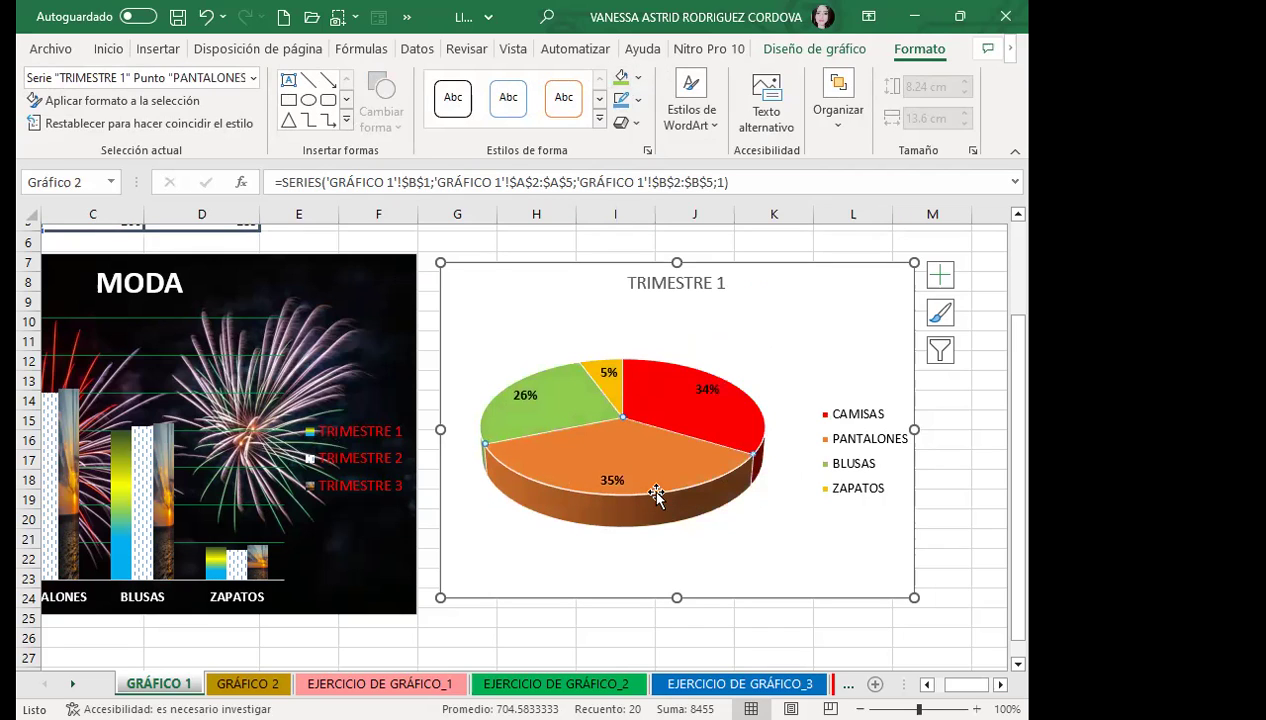
{"action": "left_click", "coordinate": [639, 77]}
{"action": "left_click", "coordinate": [670, 293]}
{"action": "left_click", "coordinate": [817, 343]}
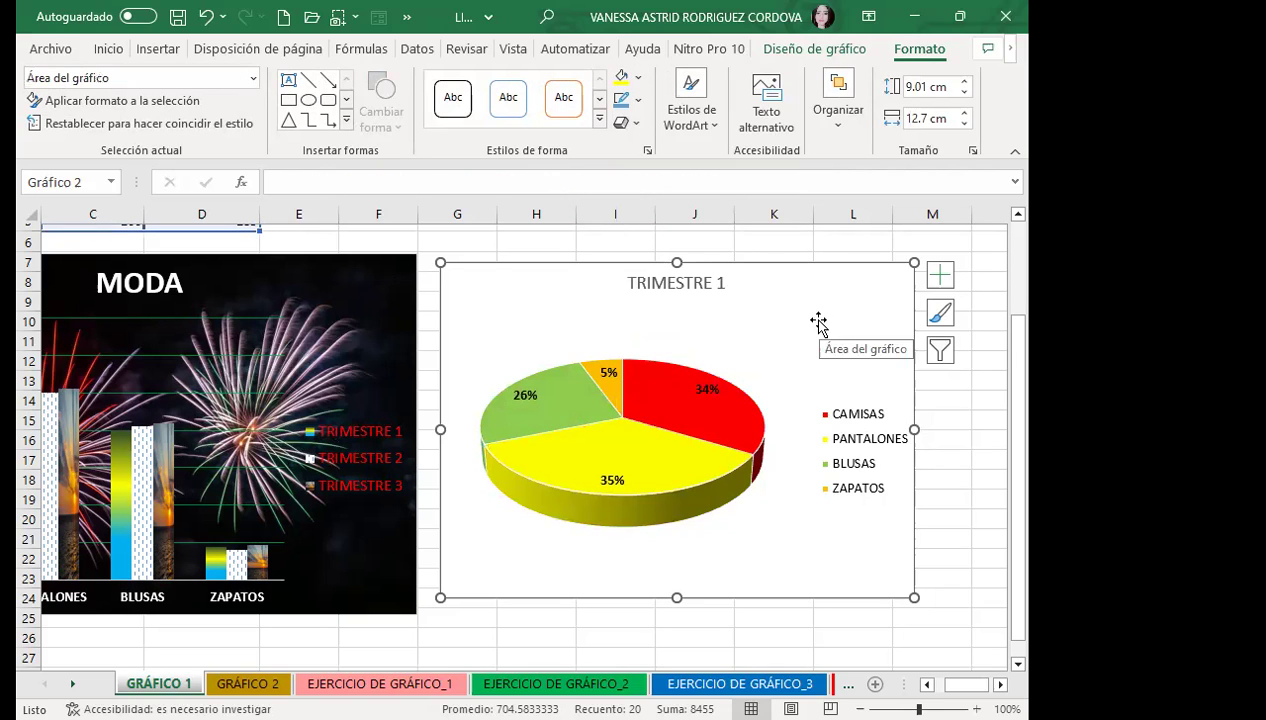
- Set the chart area to a picture fill and bring up the online image search
{"action": "double_click", "coordinate": [828, 342]}
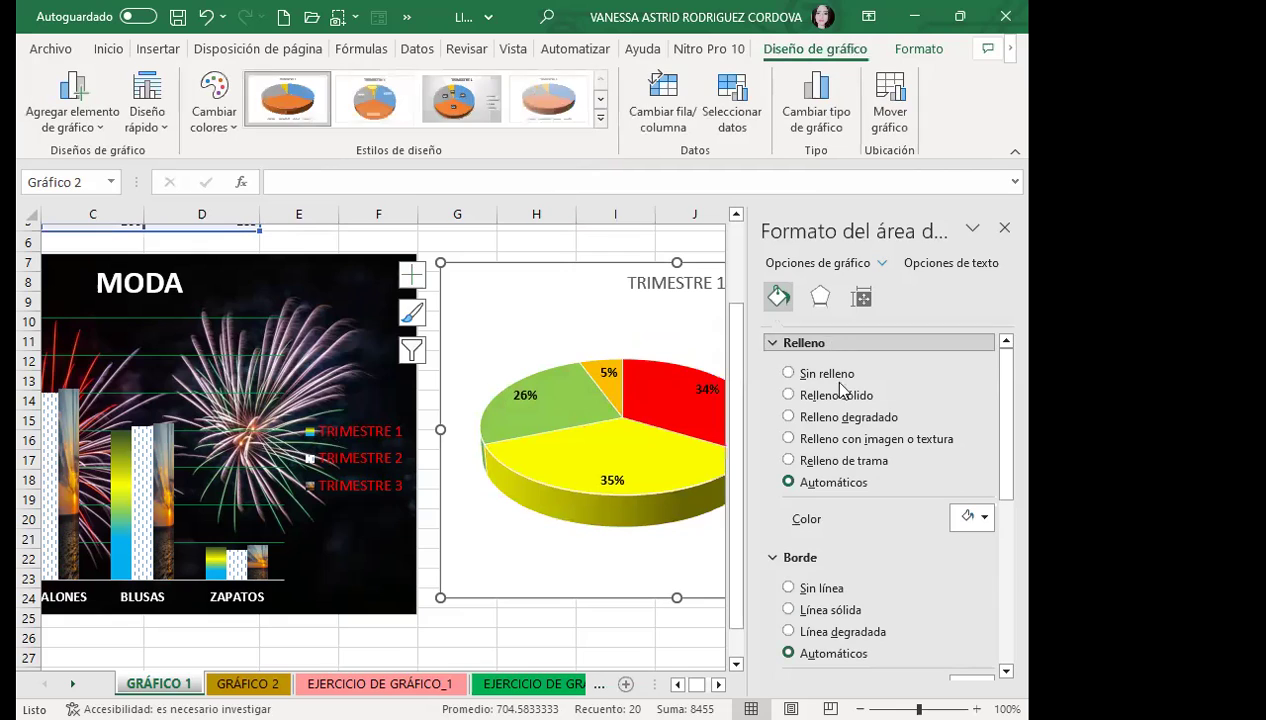
{"action": "left_click", "coordinate": [787, 437]}
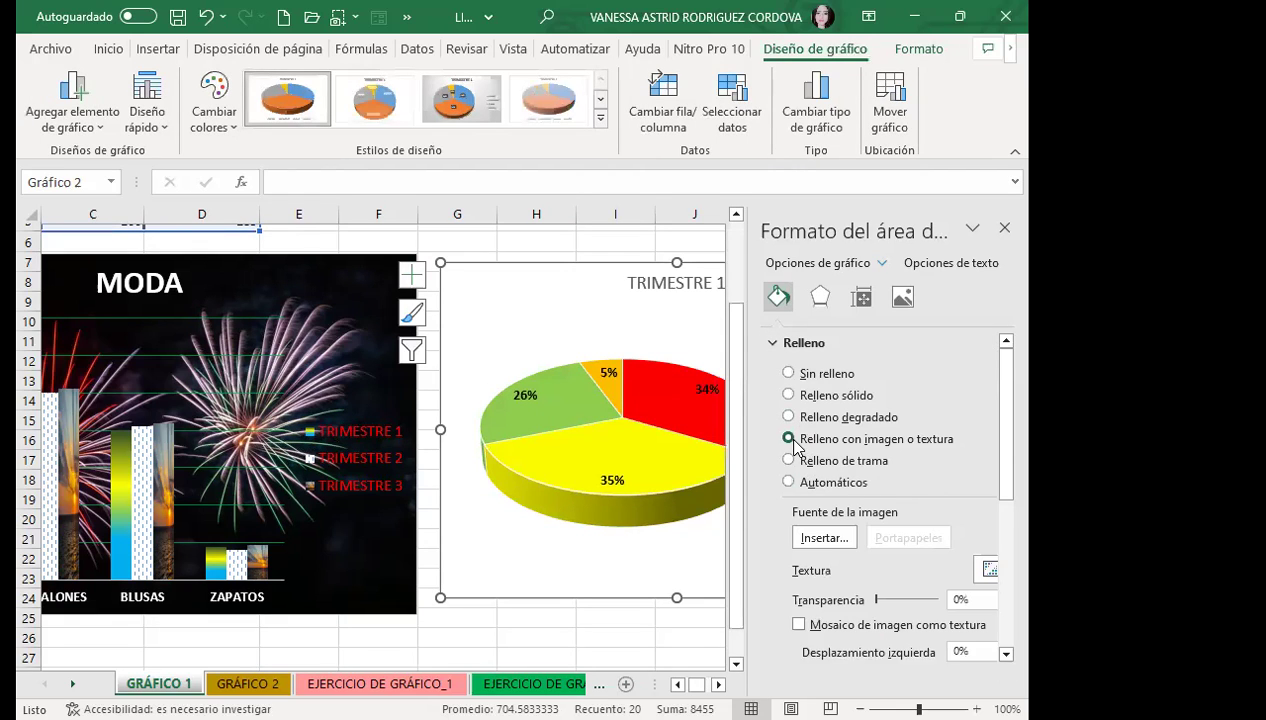
{"action": "left_click", "coordinate": [825, 538]}
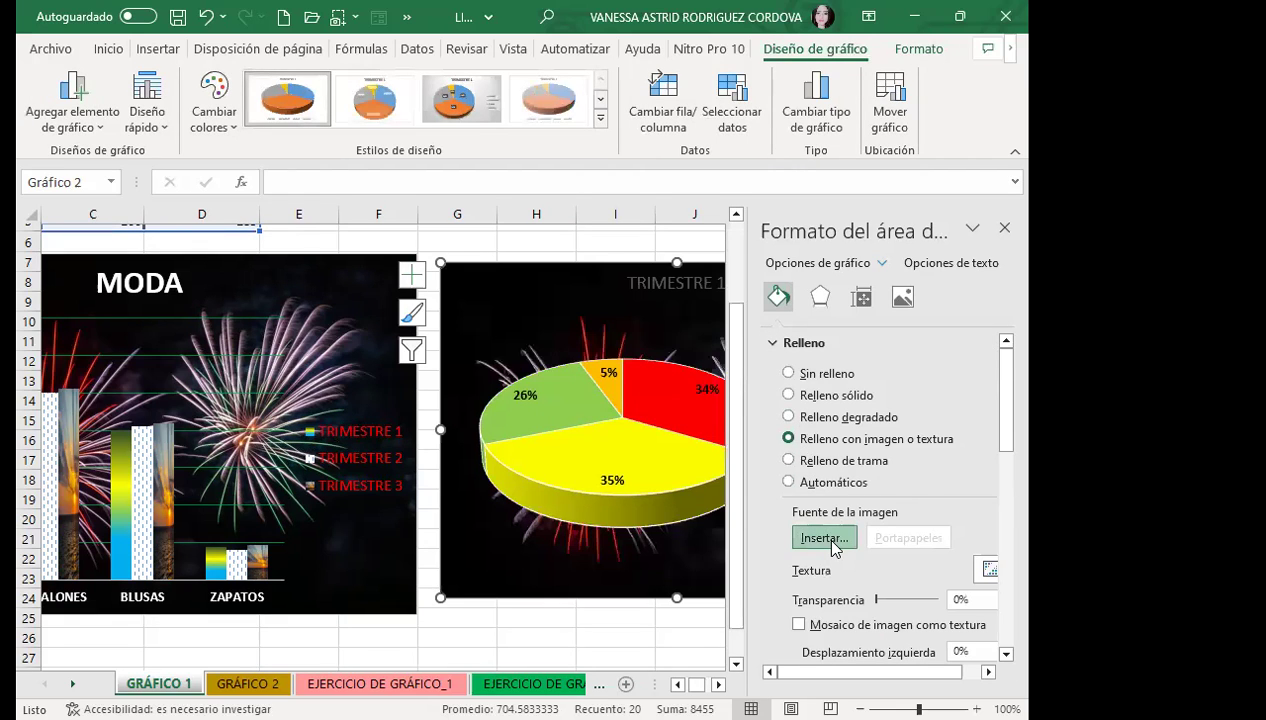
{"action": "left_click", "coordinate": [351, 441]}
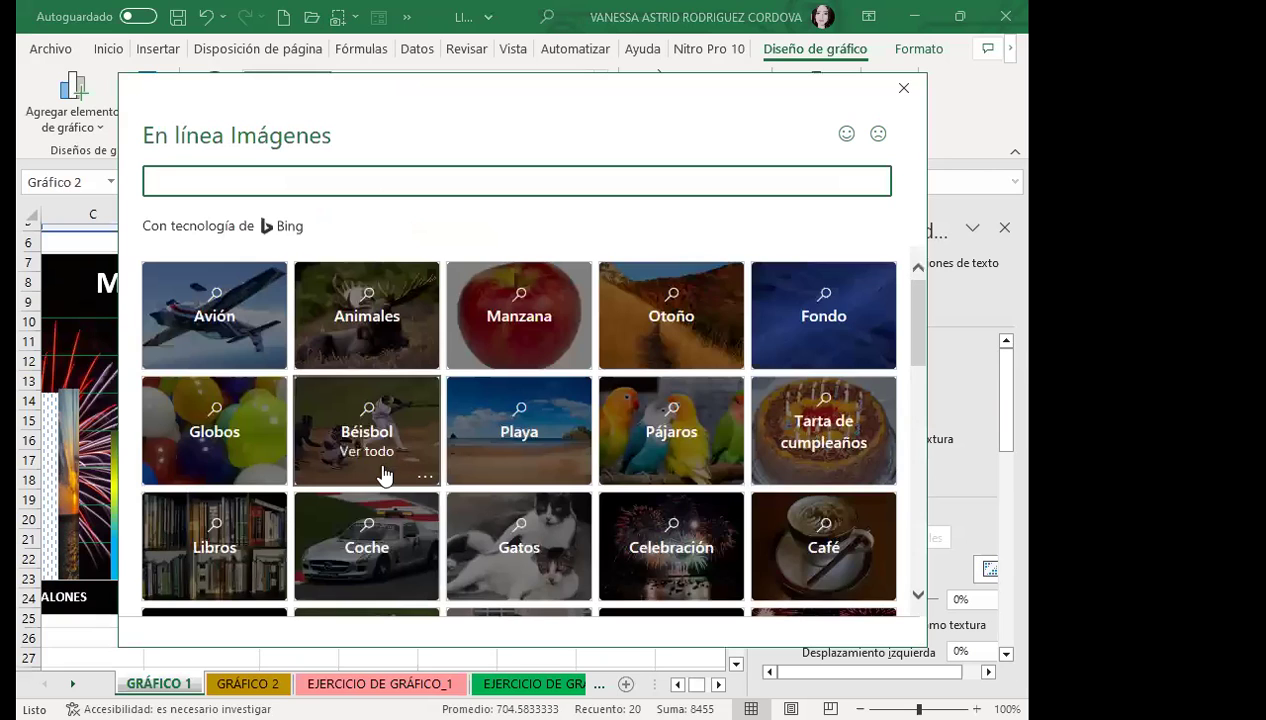
{"action": "scroll", "coordinate": [340, 535], "scroll_direction": "down", "scroll_amount": 3}
{"action": "scroll", "coordinate": [330, 530], "scroll_direction": "up", "scroll_amount": 3}
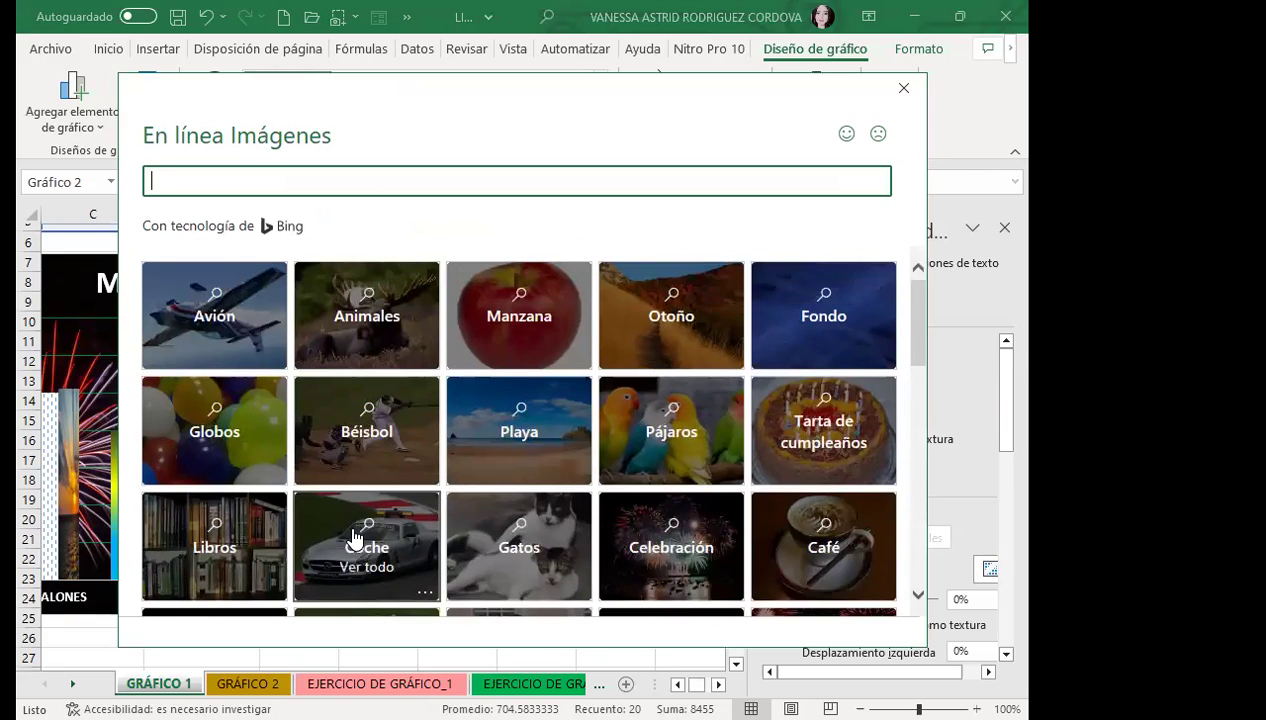
{"action": "scroll", "coordinate": [400, 543], "scroll_direction": "down", "scroll_amount": 2}
{"action": "scroll", "coordinate": [521, 543], "scroll_direction": "down", "scroll_amount": 1}
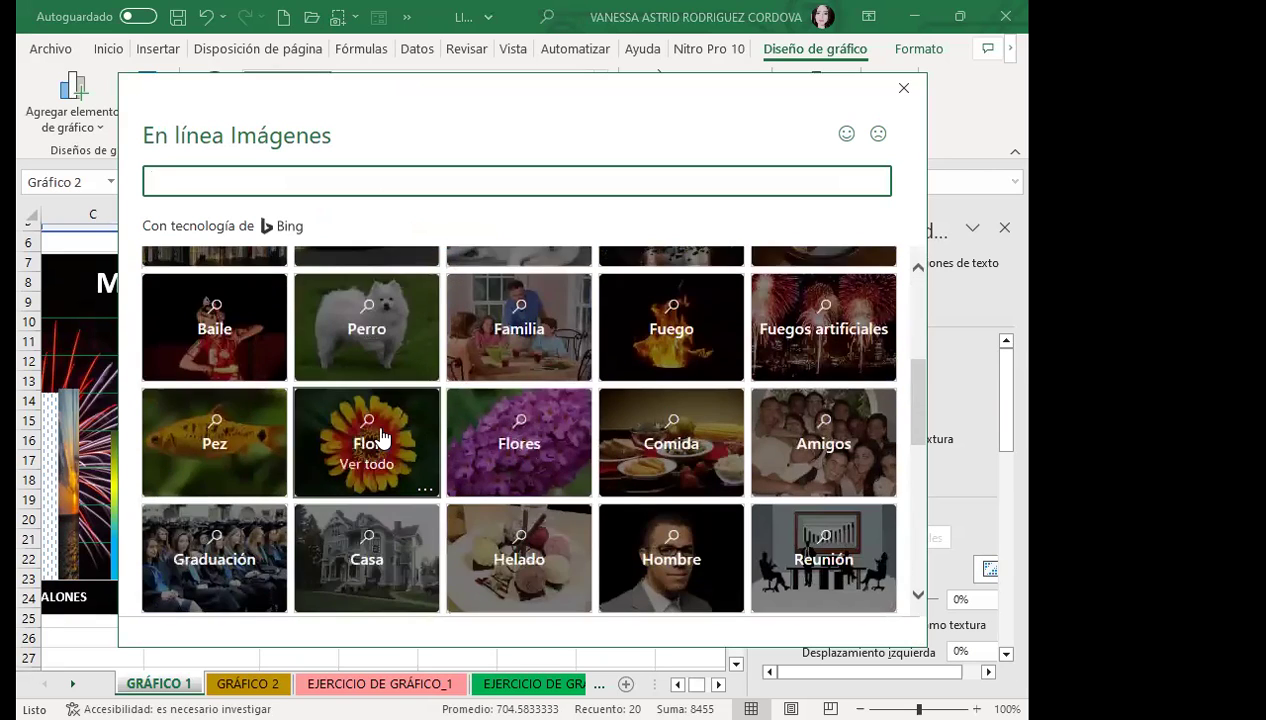
- Insert the yellow lily photo from the Flor online images as the chart background
{"action": "left_click", "coordinate": [372, 428]}
{"action": "scroll", "coordinate": [500, 455], "scroll_direction": "down", "scroll_amount": 1}
{"action": "scroll", "coordinate": [470, 480], "scroll_direction": "up", "scroll_amount": 1}
{"action": "scroll", "coordinate": [450, 503], "scroll_direction": "down", "scroll_amount": 1}
{"action": "scroll", "coordinate": [452, 505], "scroll_direction": "down", "scroll_amount": 1}
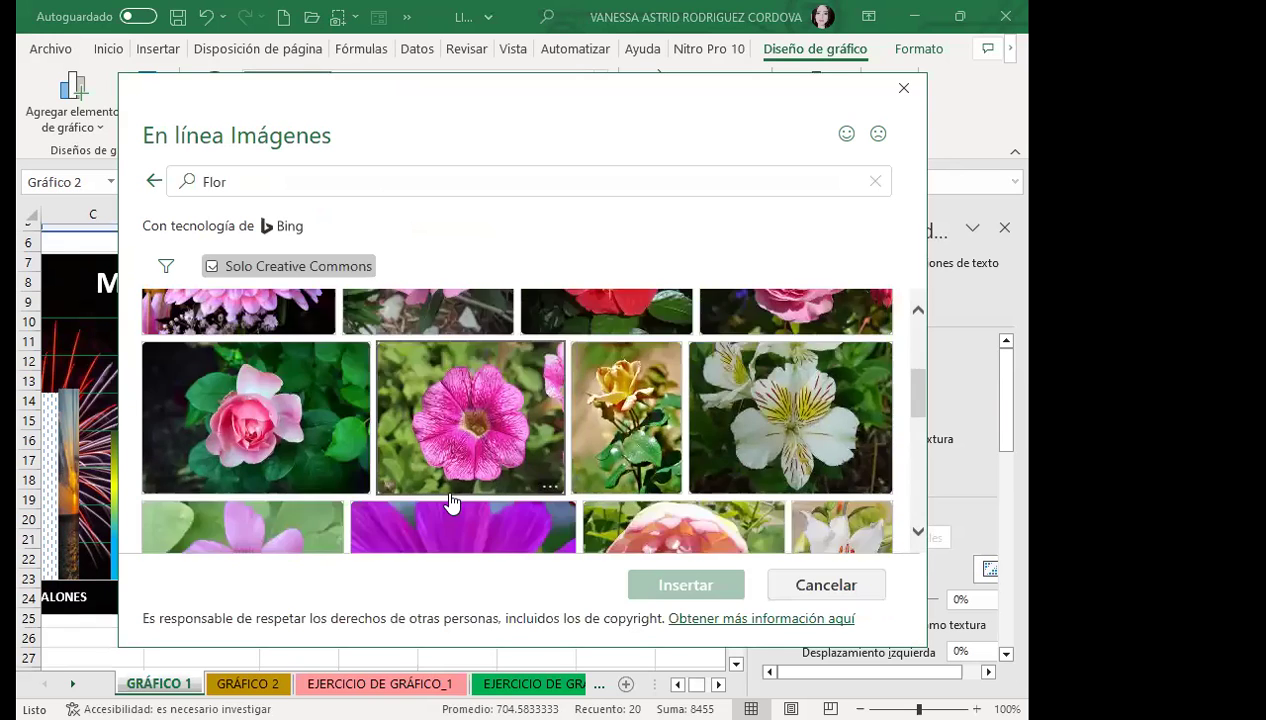
{"action": "scroll", "coordinate": [452, 509], "scroll_direction": "down", "scroll_amount": 1}
{"action": "scroll", "coordinate": [500, 503], "scroll_direction": "down", "scroll_amount": 2}
{"action": "scroll", "coordinate": [517, 490], "scroll_direction": "down", "scroll_amount": 1}
{"action": "scroll", "coordinate": [512, 485], "scroll_direction": "down", "scroll_amount": 1}
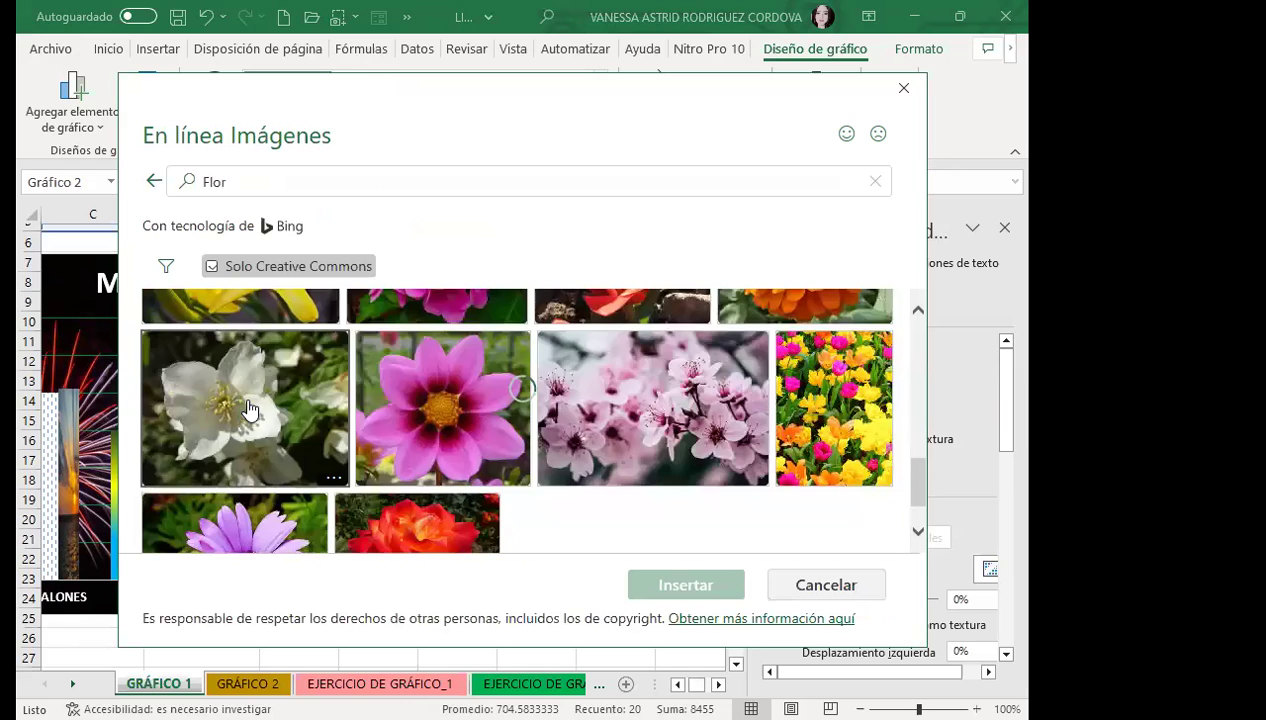
{"action": "scroll", "coordinate": [270, 385], "scroll_direction": "up", "scroll_amount": 1}
{"action": "left_click", "coordinate": [272, 387]}
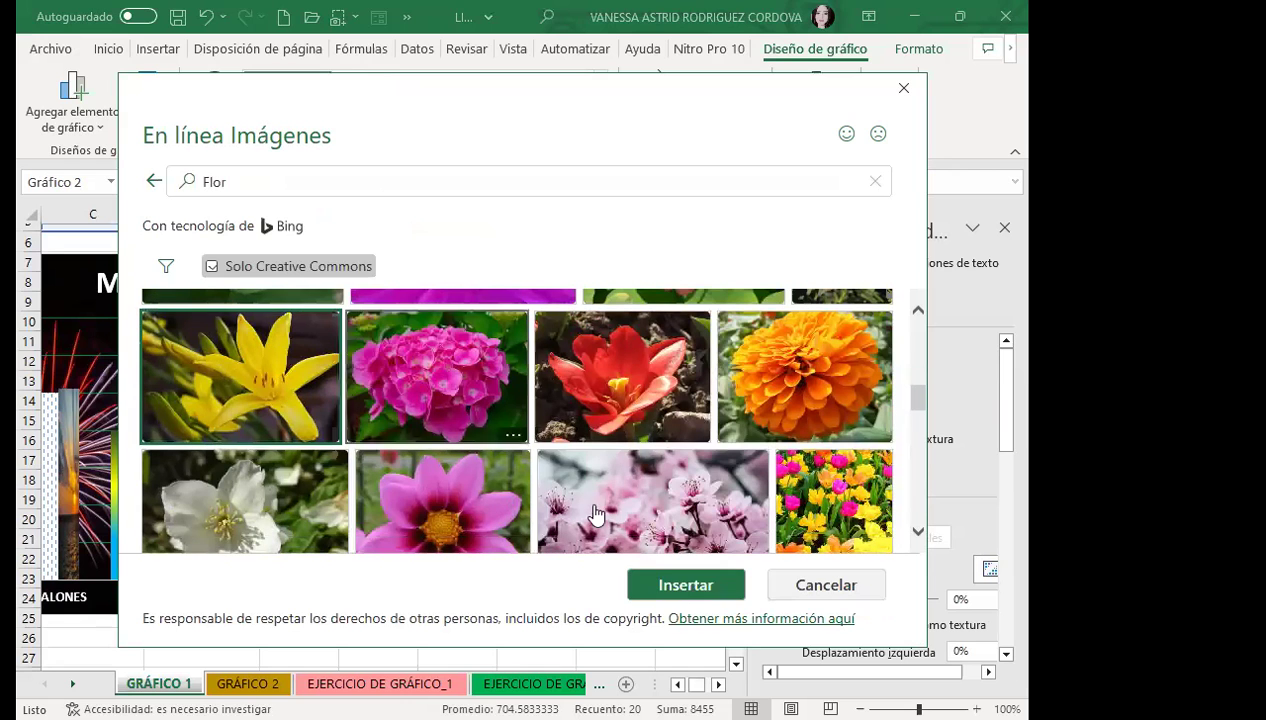
{"action": "left_click", "coordinate": [697, 592]}
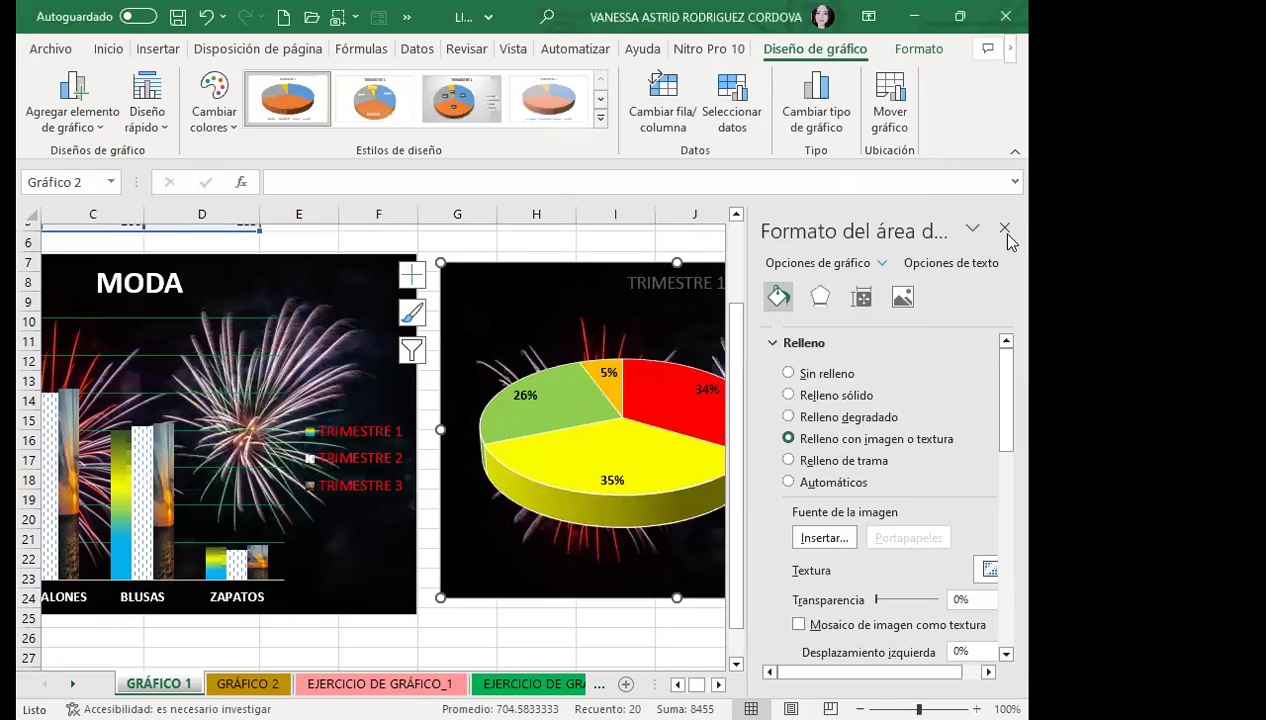
{"action": "left_click", "coordinate": [1004, 229]}
- Format the pie's TRIMESTRE 1 title white and bold, and enlarge its font size twice
{"action": "left_click", "coordinate": [856, 466]}
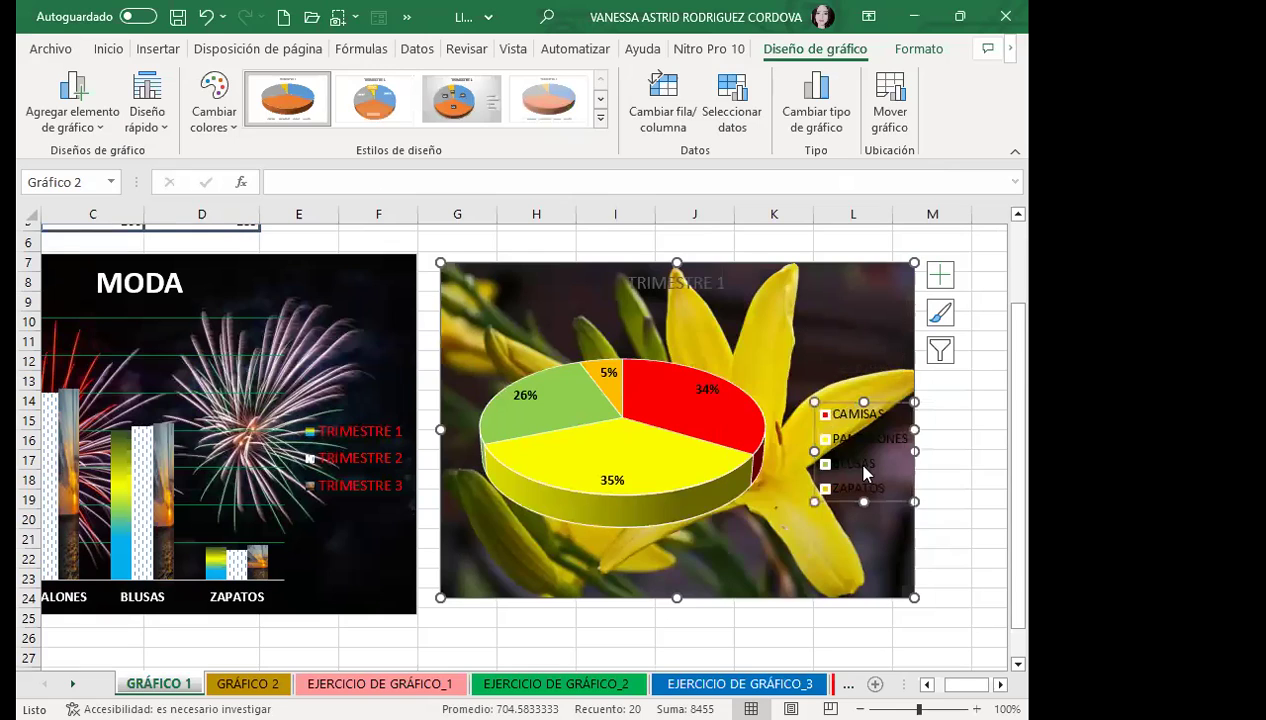
{"action": "left_click", "coordinate": [107, 52]}
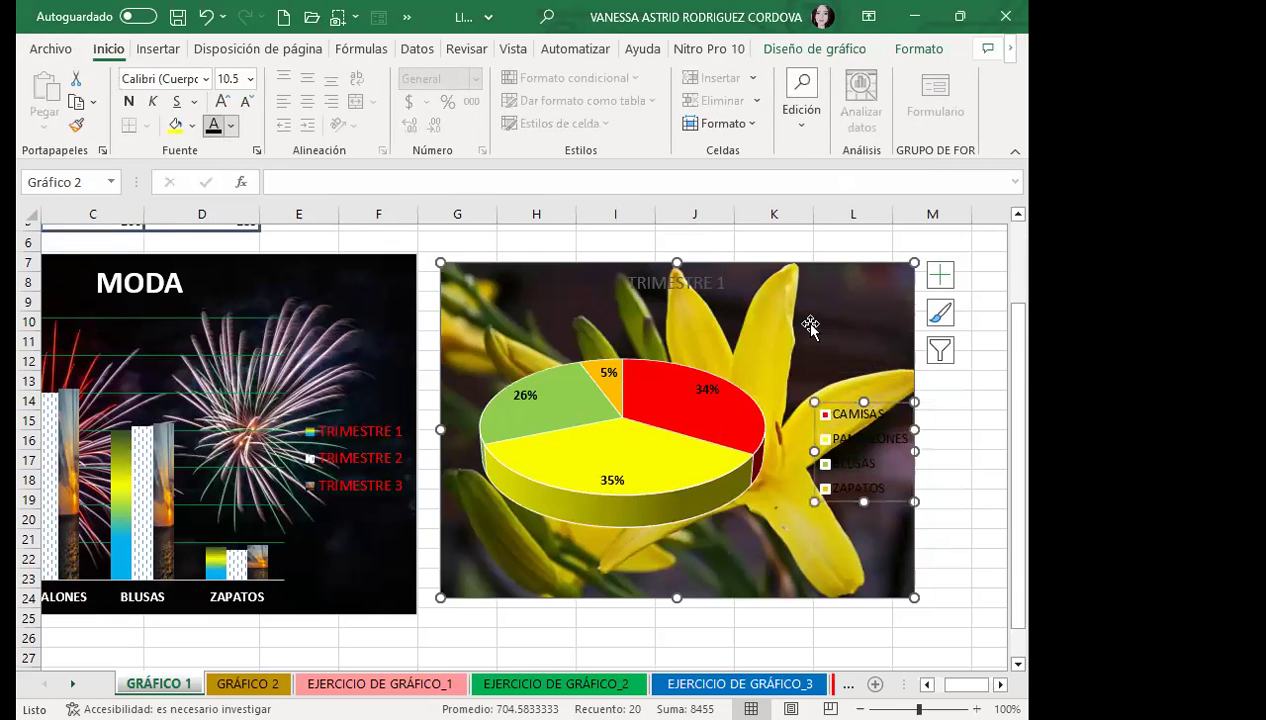
{"action": "left_click", "coordinate": [648, 284]}
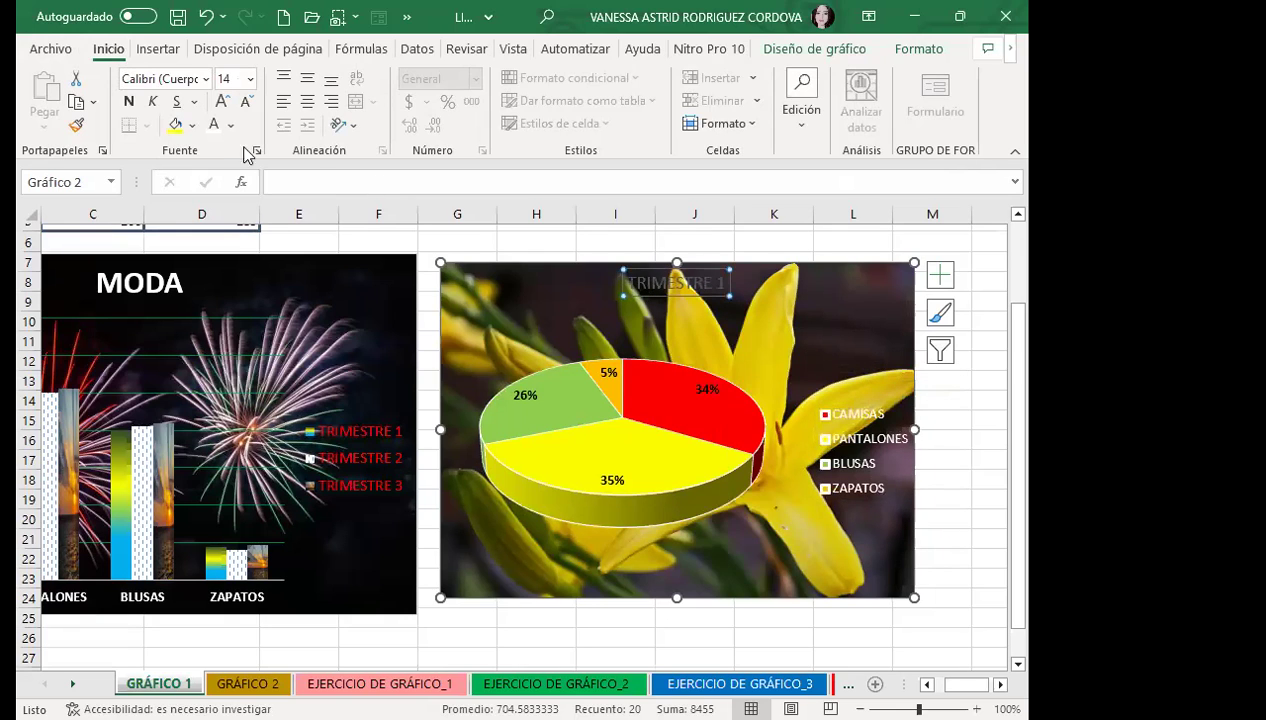
{"action": "left_click", "coordinate": [213, 125]}
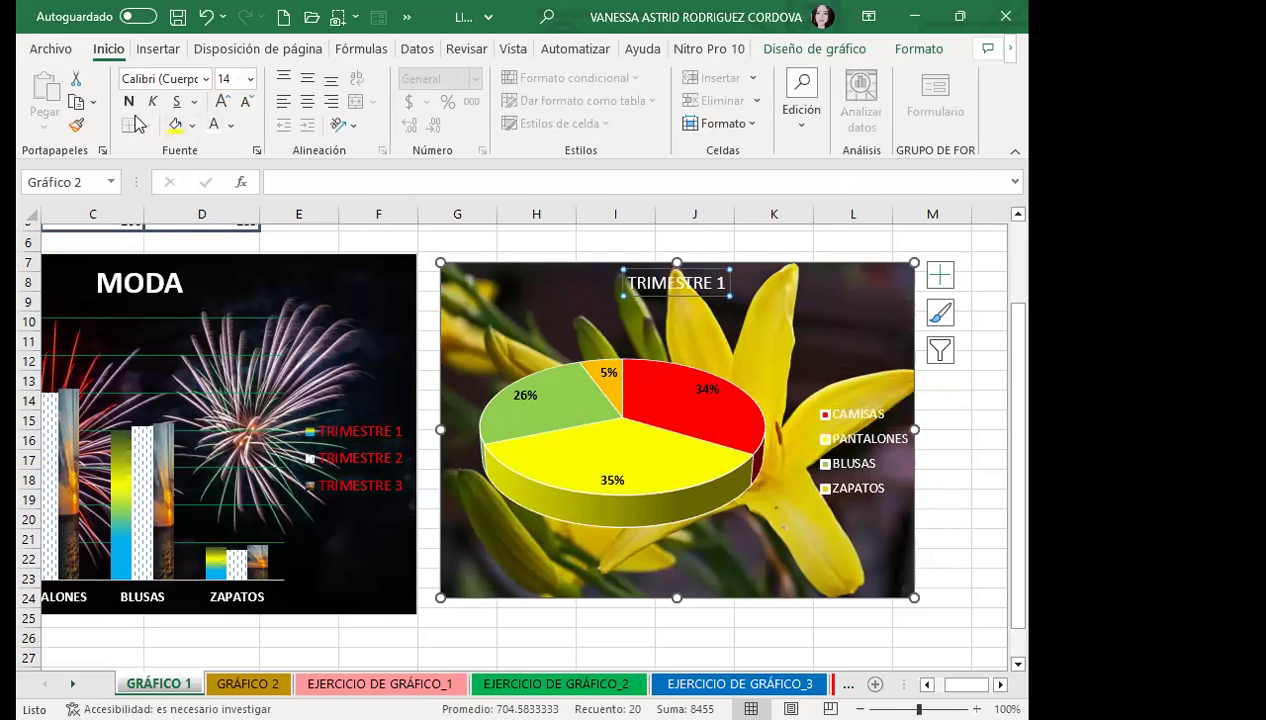
{"action": "left_click", "coordinate": [128, 101]}
{"action": "left_click", "coordinate": [222, 101]}
{"action": "left_click", "coordinate": [830, 330]}
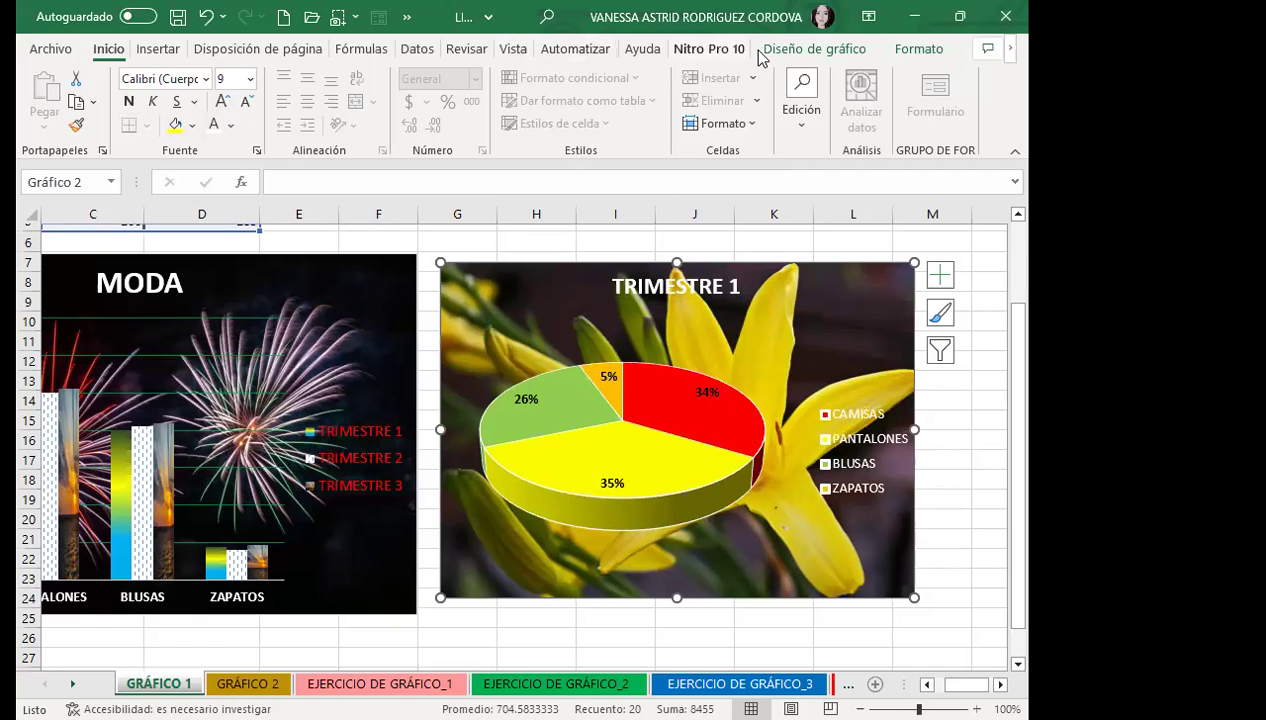
- Uncheck Líneas de cuadrícula in Vista > Mostrar, keeping the formula bar visible, then select the pie chart
{"action": "left_click", "coordinate": [513, 48]}
{"action": "left_click", "coordinate": [398, 133]}
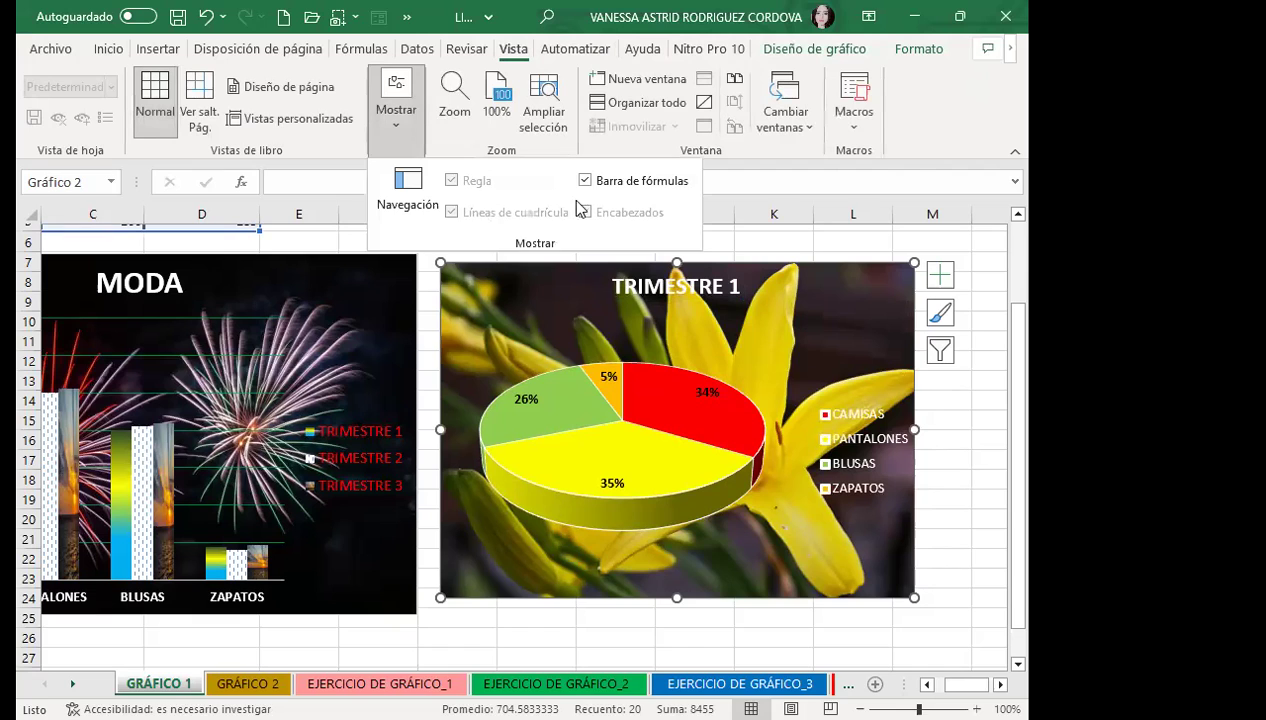
{"action": "left_click", "coordinate": [584, 180]}
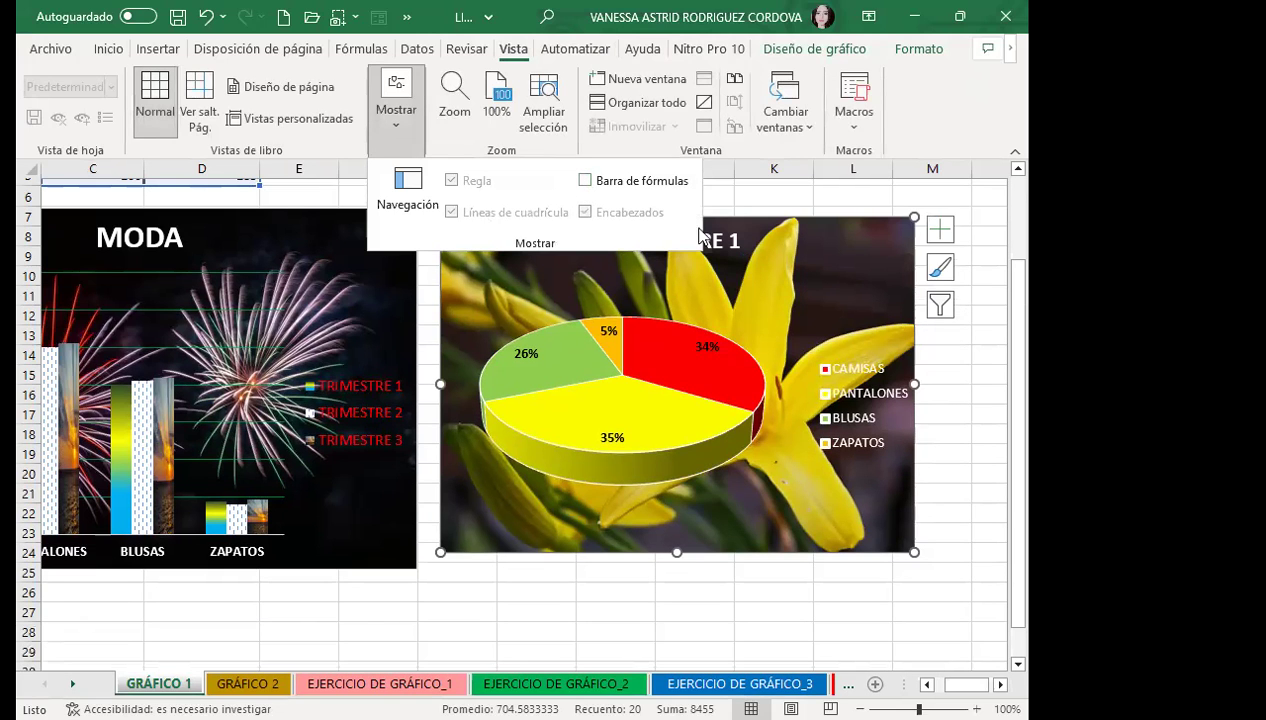
{"action": "left_click", "coordinate": [966, 438]}
{"action": "scroll", "coordinate": [858, 400], "scroll_direction": "up", "scroll_amount": 2}
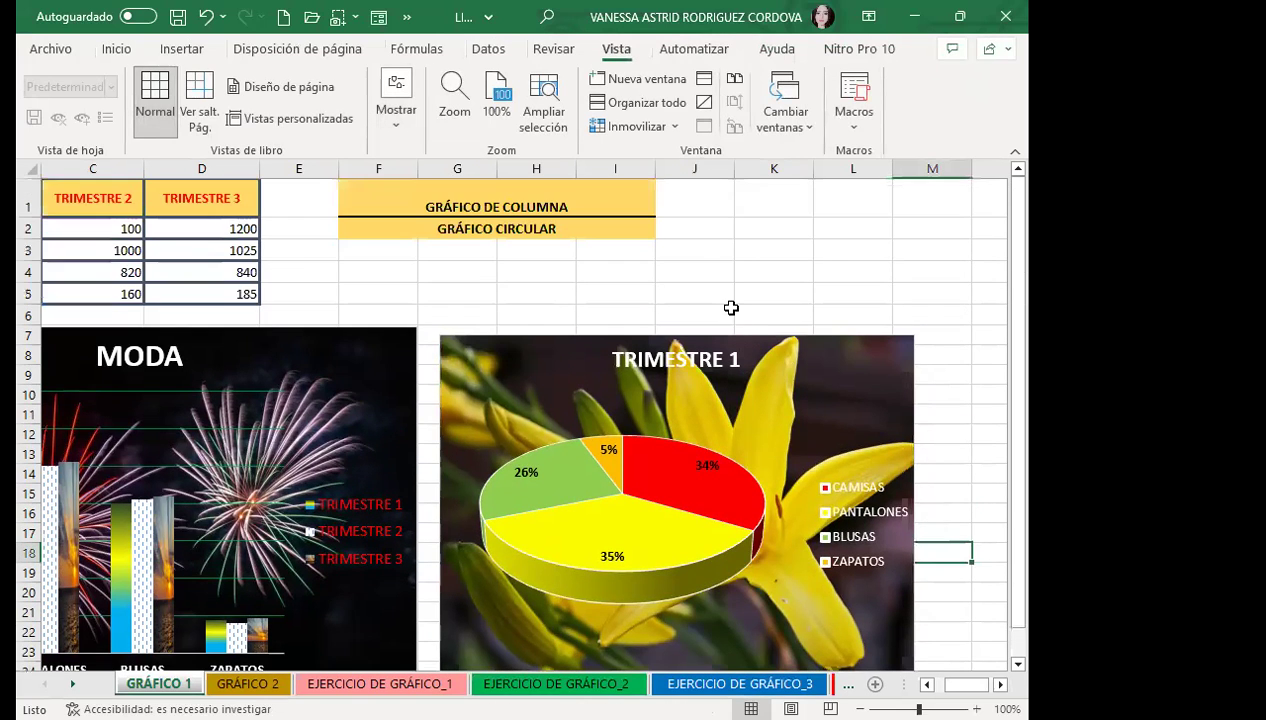
{"action": "left_click", "coordinate": [773, 250]}
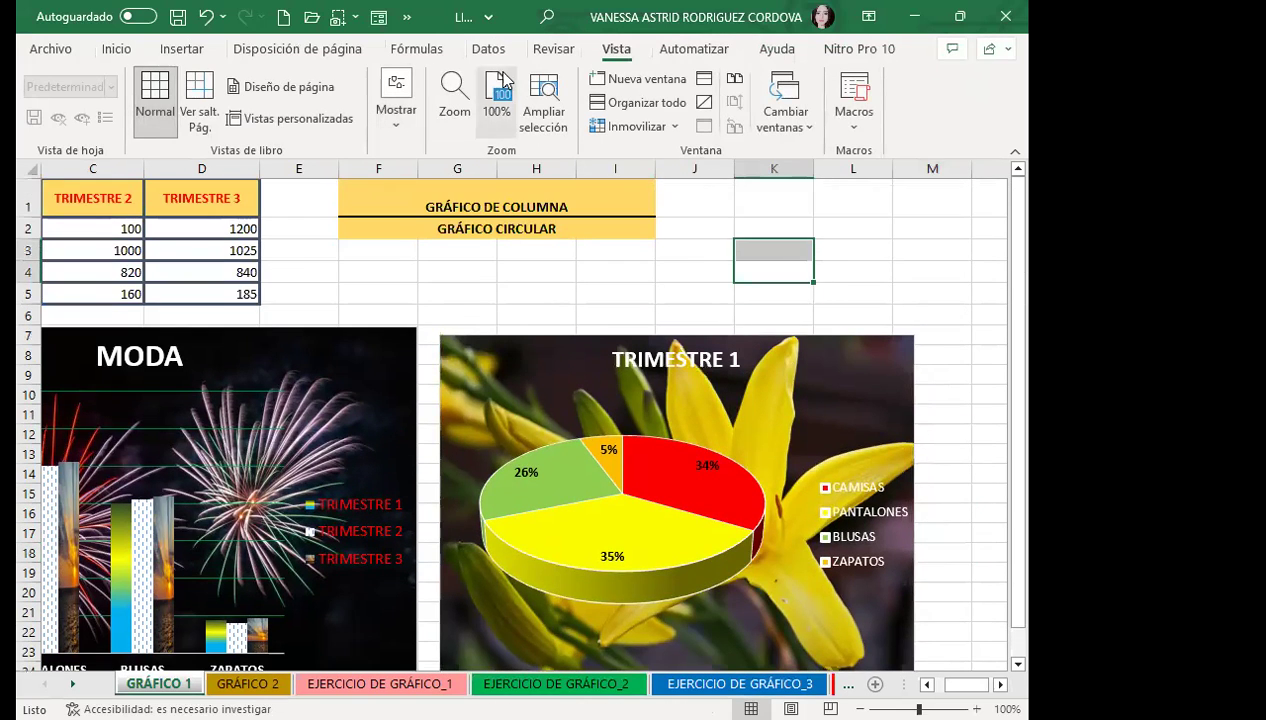
{"action": "left_click", "coordinate": [396, 118]}
{"action": "left_click", "coordinate": [451, 212]}
{"action": "left_click", "coordinate": [585, 180]}
{"action": "scroll", "coordinate": [926, 312], "scroll_direction": "down", "scroll_amount": 2}
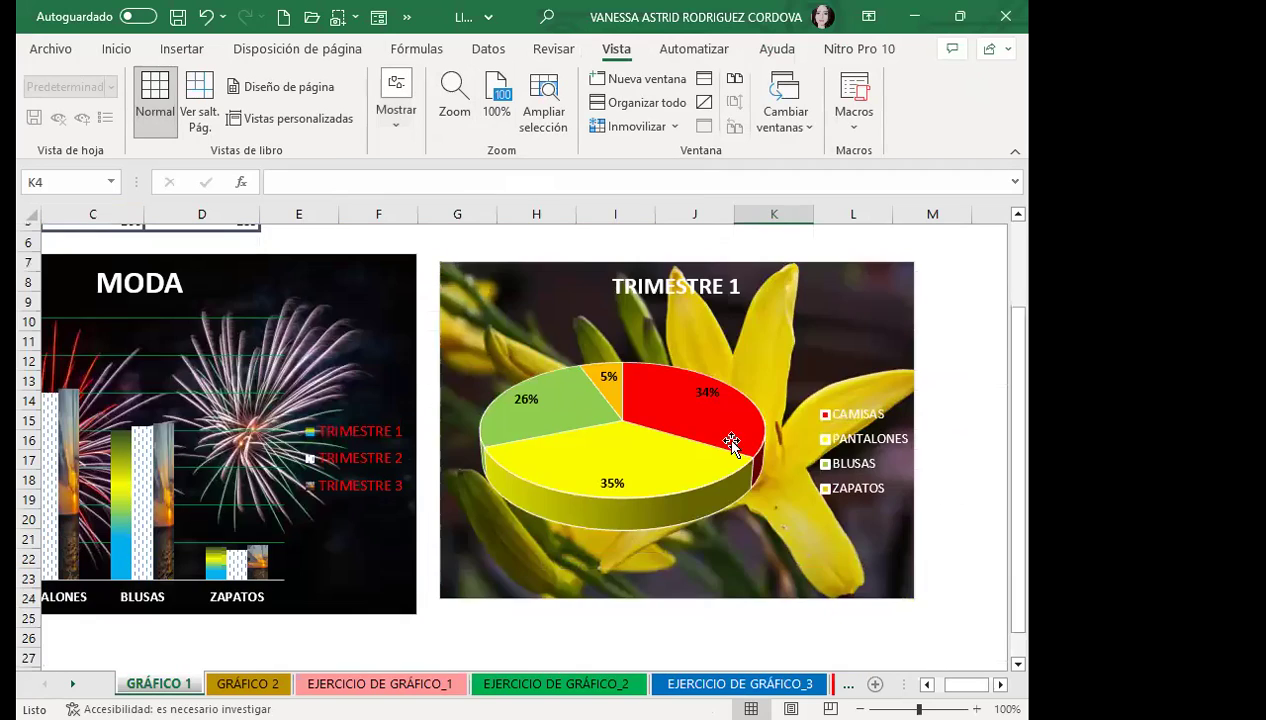
{"action": "left_click", "coordinate": [830, 359]}
- In Seleccionar datos, uncheck TRIMESTRE 1 and TRIMESTRE 3 so the pie plots TRIMESTRE 2 alone
{"action": "left_click", "coordinate": [815, 48]}
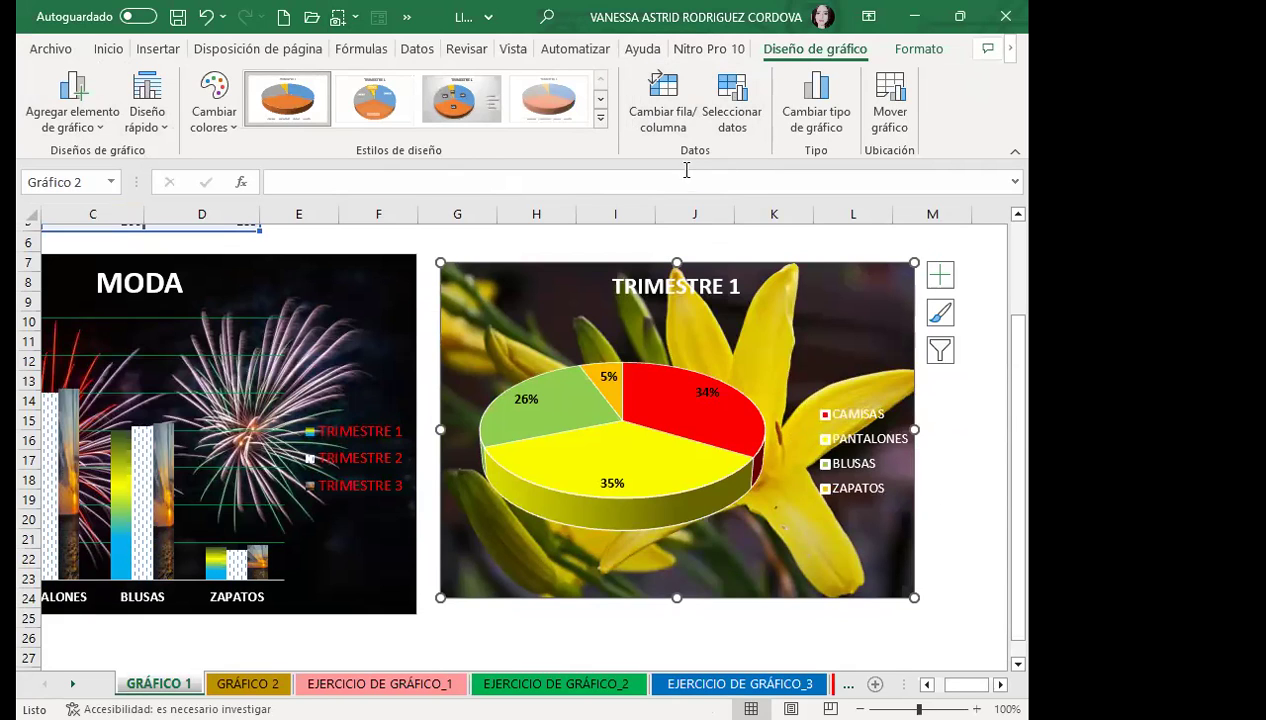
{"action": "left_click", "coordinate": [735, 92]}
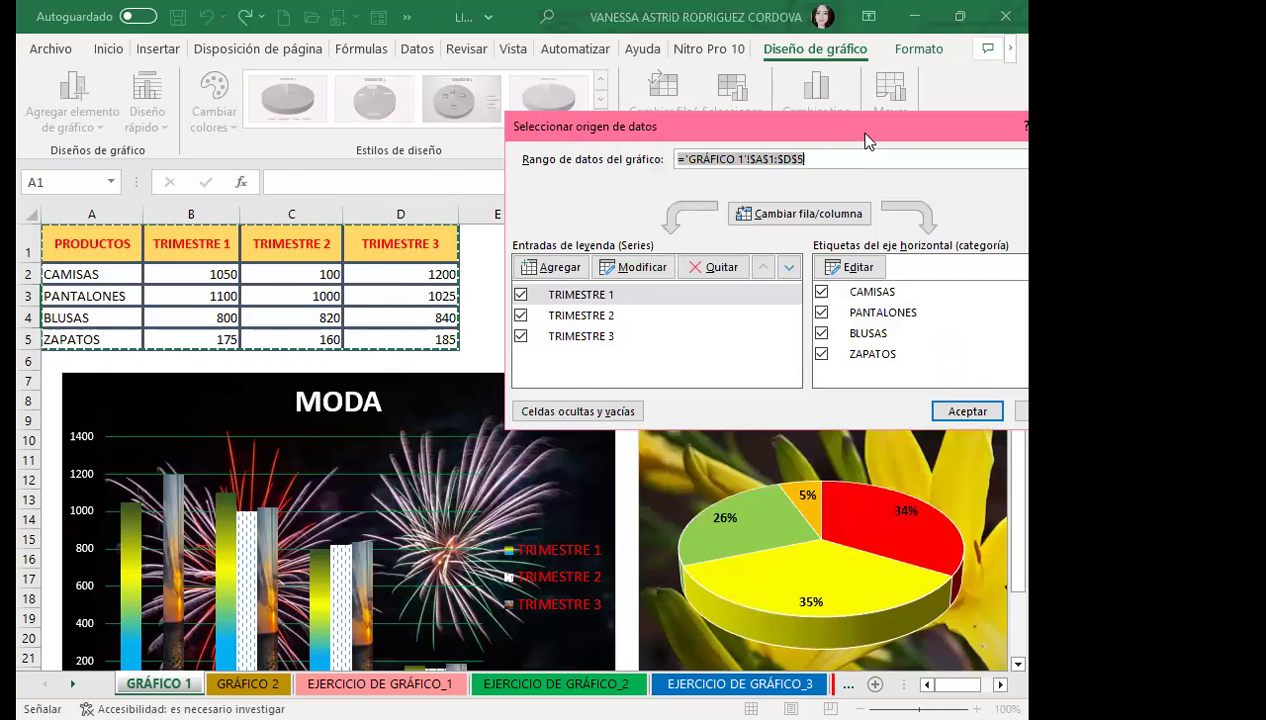
{"action": "left_click_drag", "start_coordinate": [590, 125], "coordinate": [309, 110]}
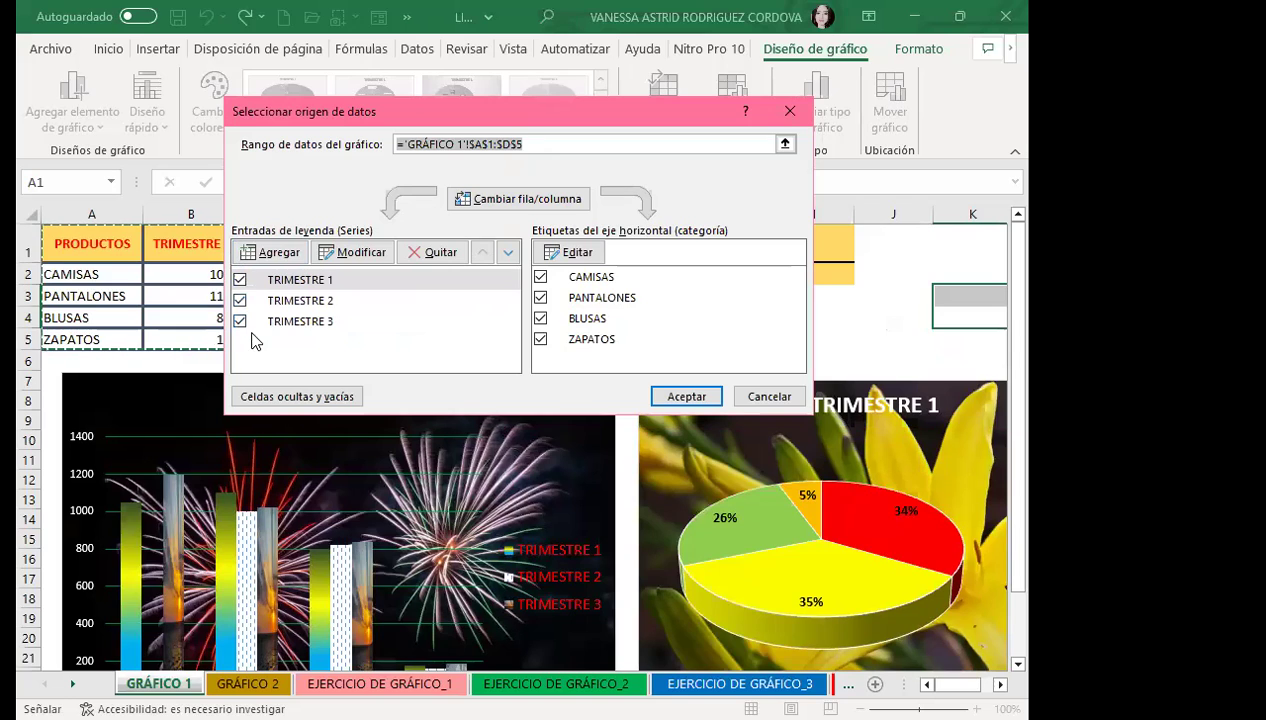
{"action": "left_click", "coordinate": [239, 280]}
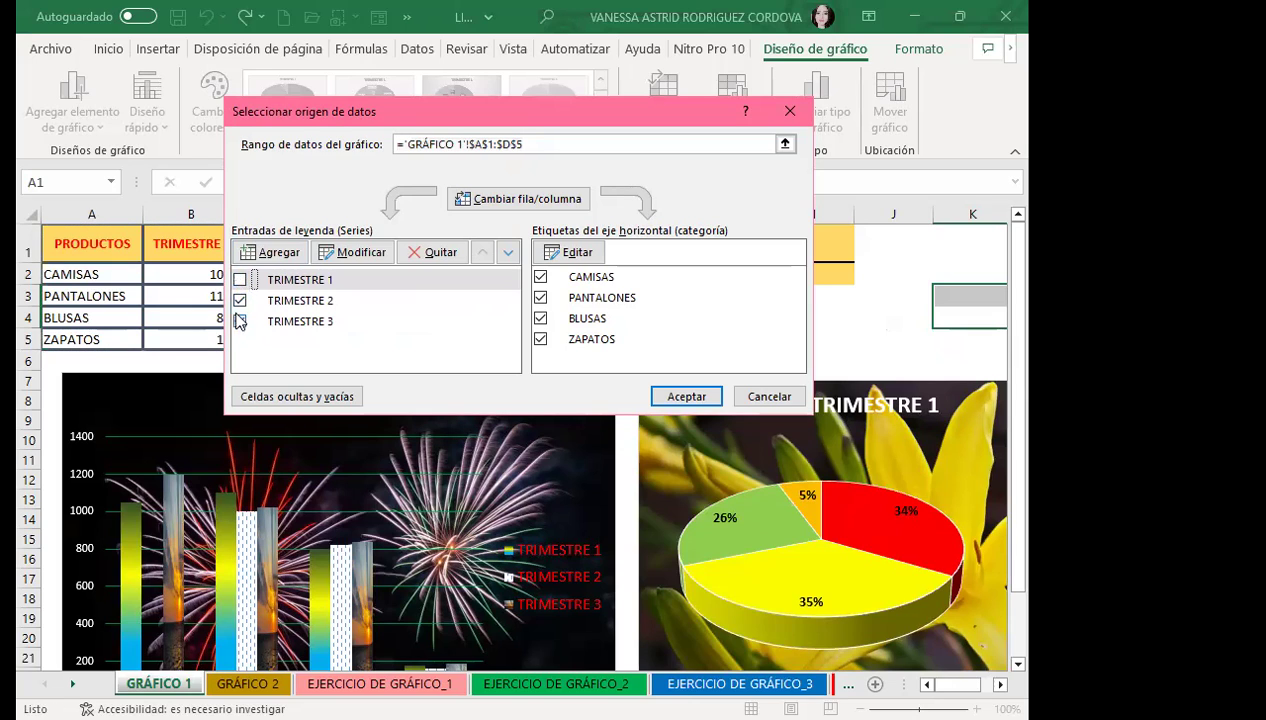
{"action": "left_click", "coordinate": [237, 321]}
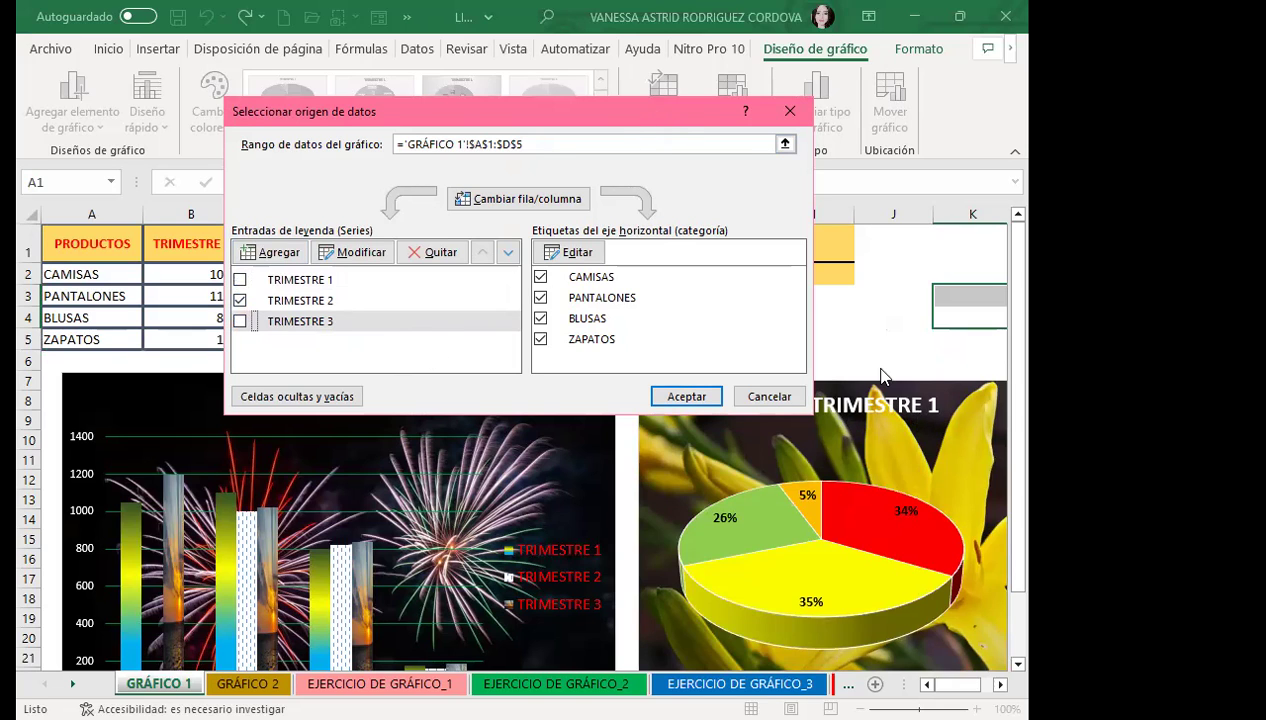
{"action": "left_click_drag", "start_coordinate": [656, 112], "coordinate": [517, 114]}
{"action": "left_click", "coordinate": [547, 398]}
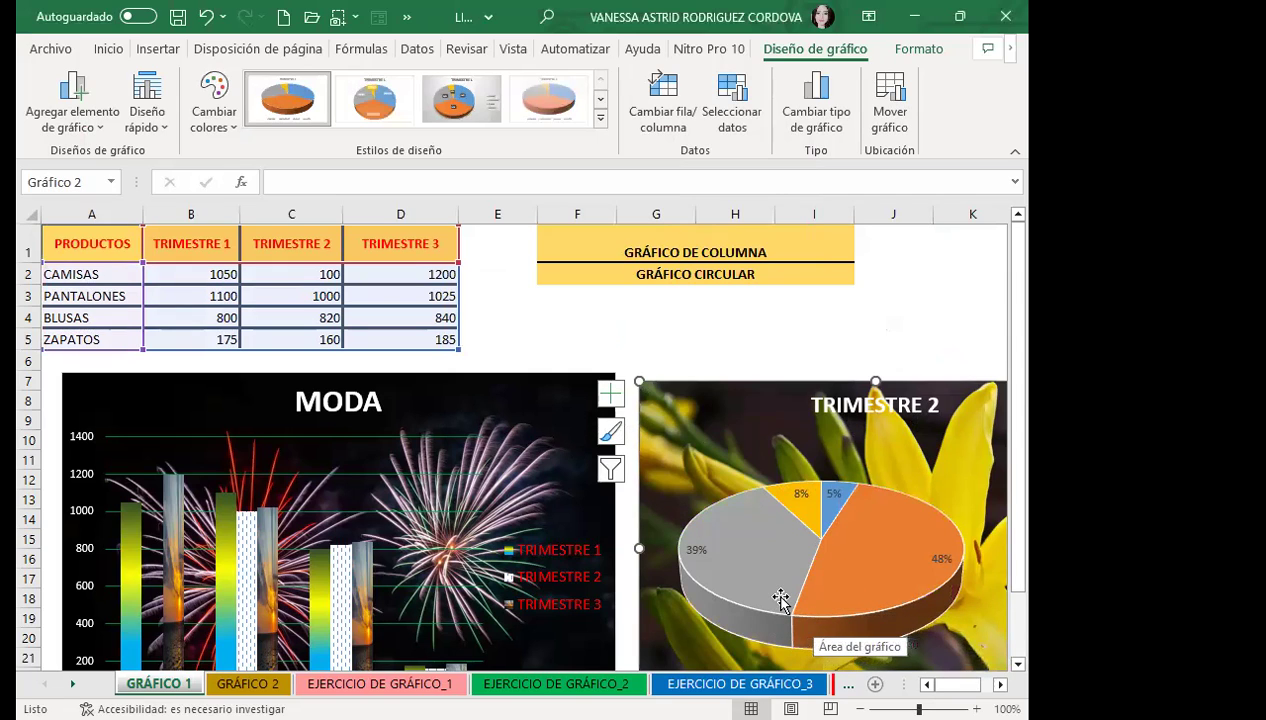
- Try a row/column swap and undo it, then switch the pie to show only TRIMESTRE 3
{"action": "left_click", "coordinate": [663, 89]}
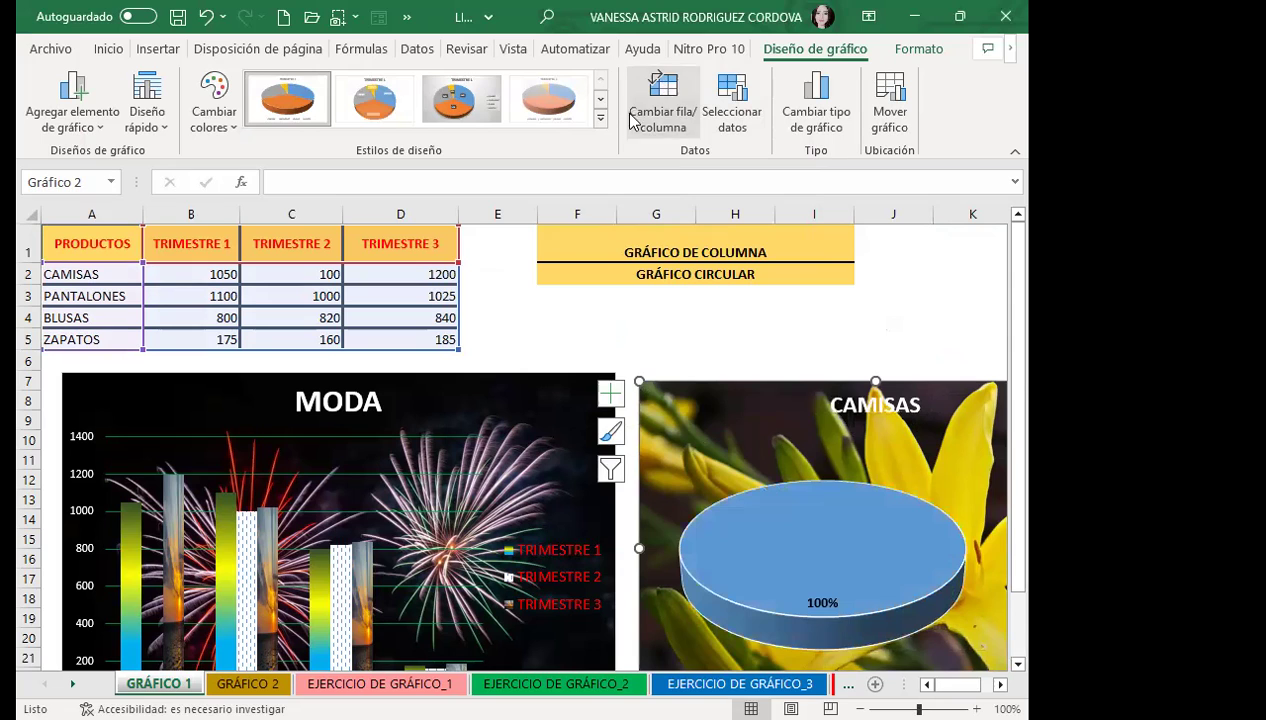
{"action": "key", "text": "ctrl+z"}
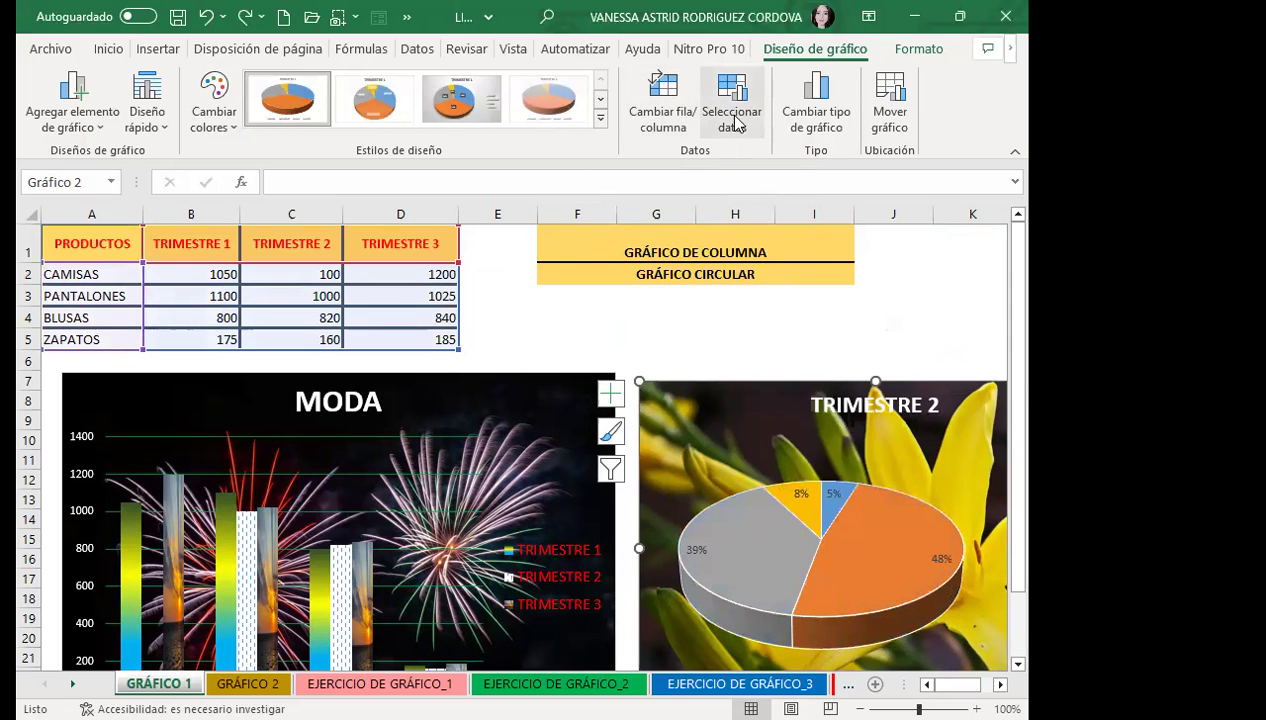
{"action": "left_click", "coordinate": [733, 95]}
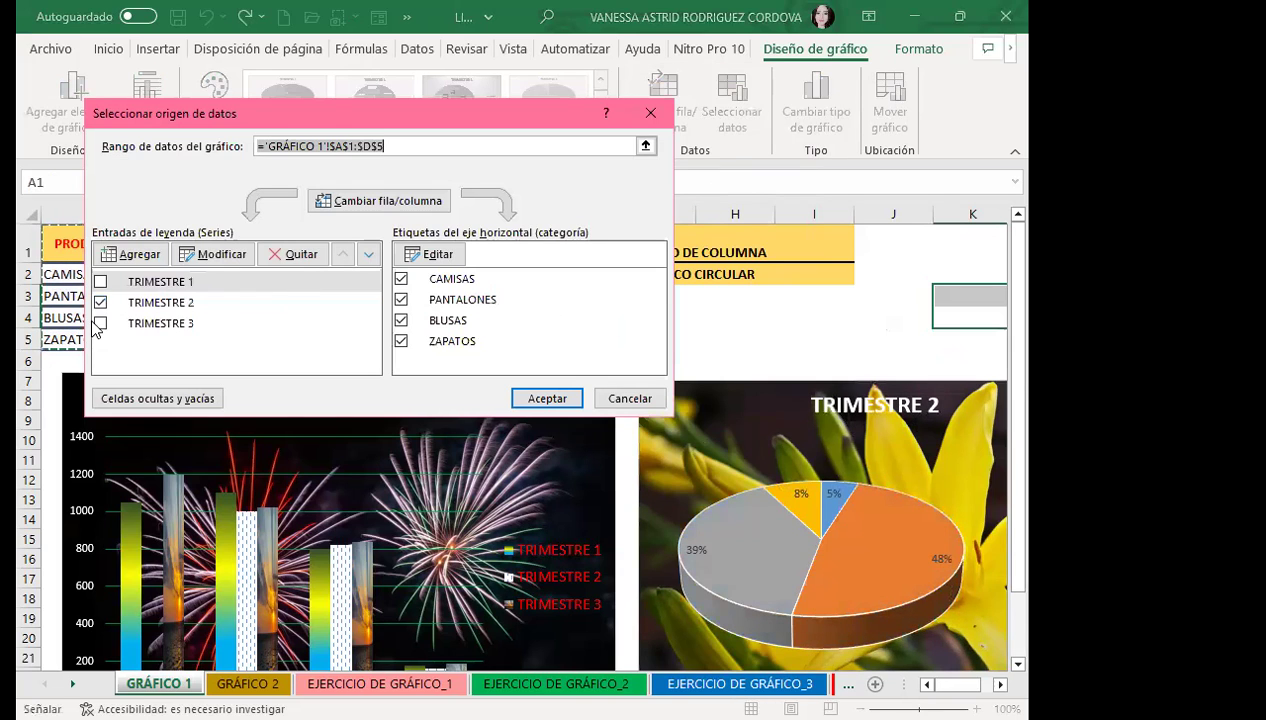
{"action": "left_click", "coordinate": [100, 322]}
{"action": "left_click", "coordinate": [100, 302]}
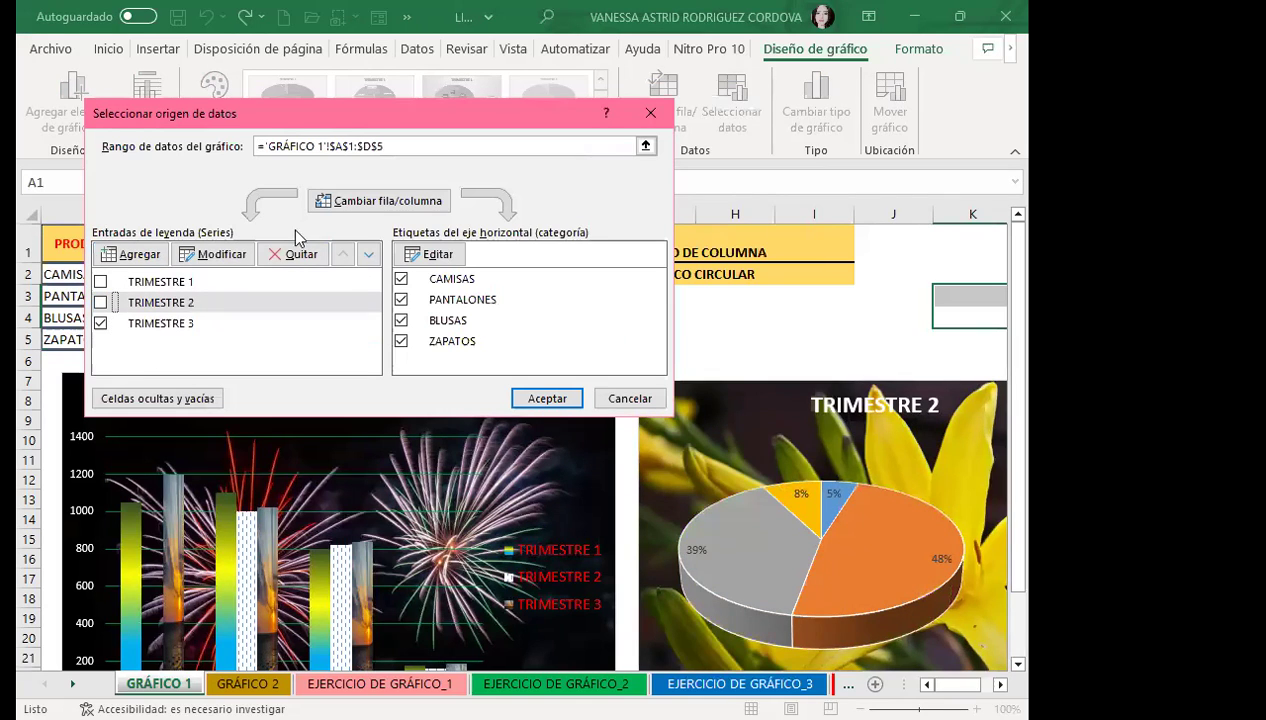
{"action": "left_click", "coordinate": [537, 396]}
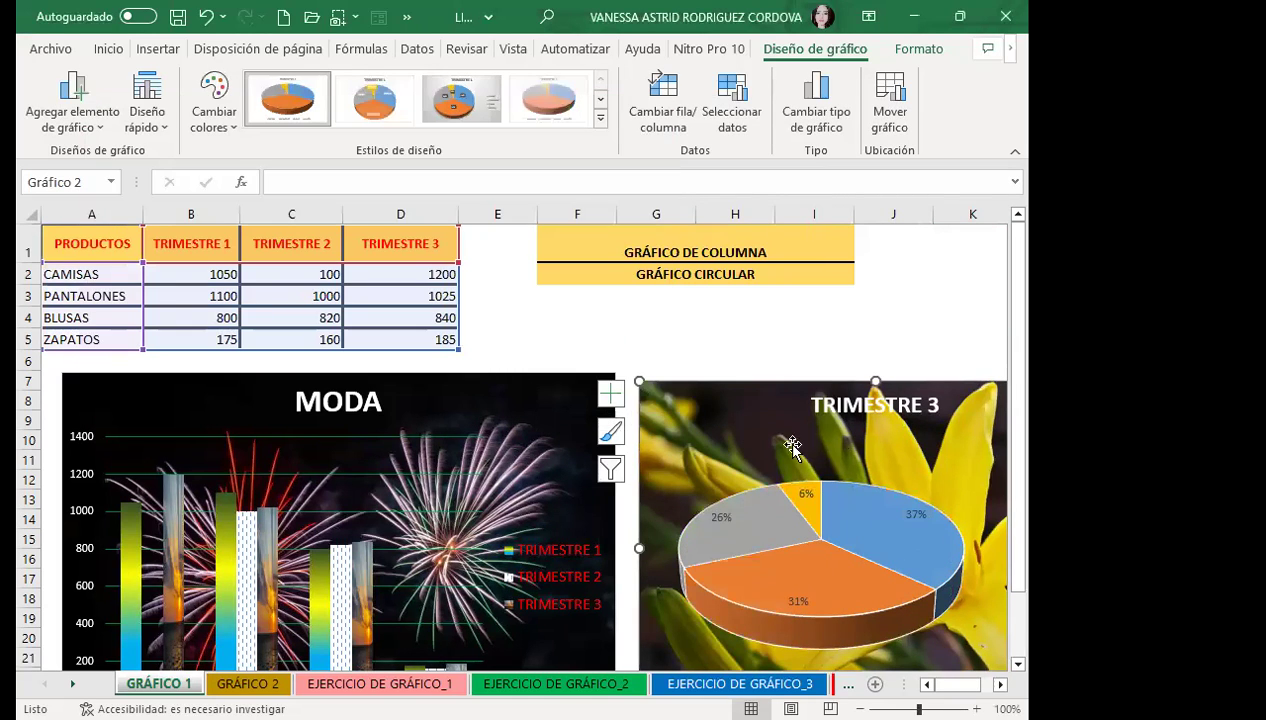
{"action": "mouse_move", "coordinate": [890, 530]}
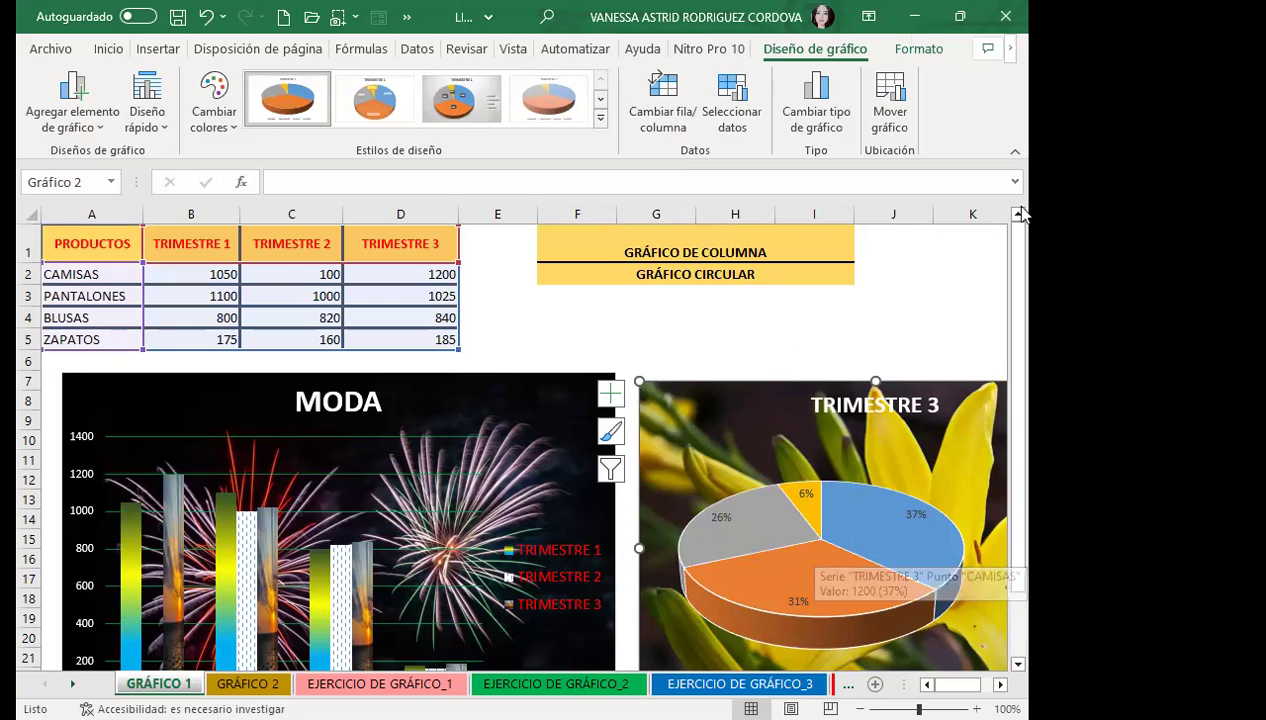
- Re-enable all TRIMESTRE series so the pie plots TRIMESTRE 1 again
{"action": "left_click", "coordinate": [742, 97]}
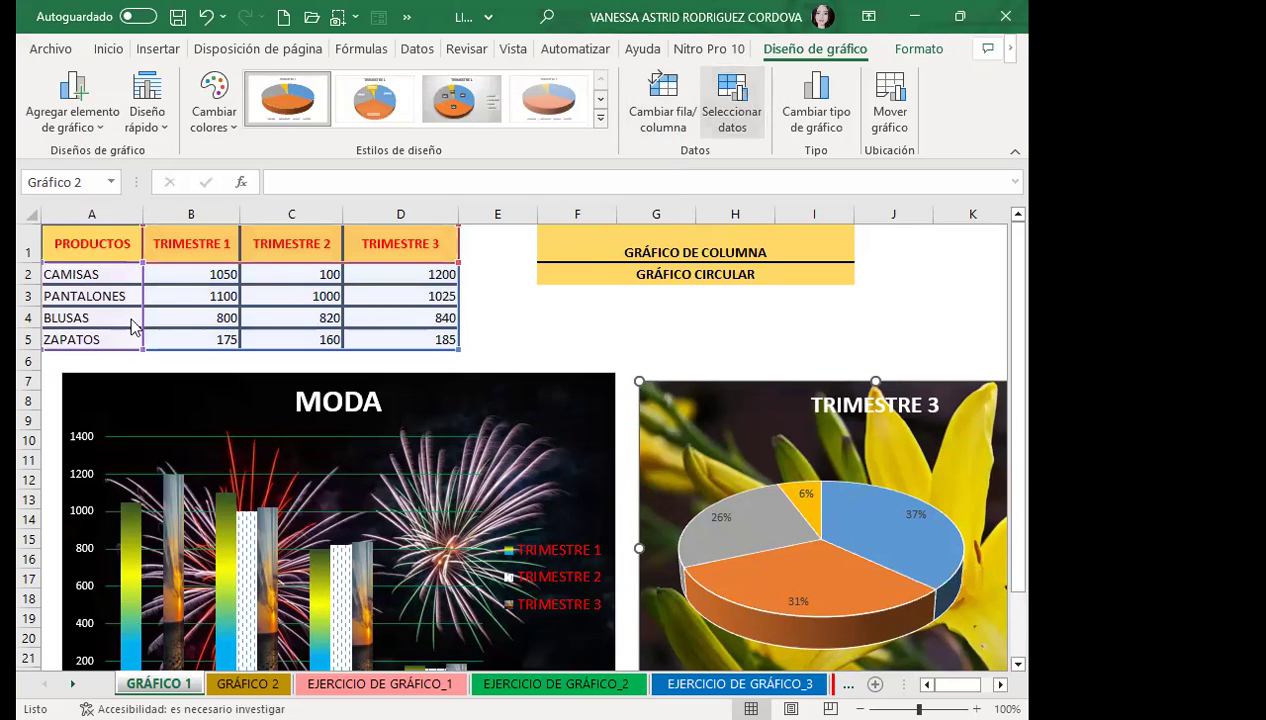
{"action": "left_click", "coordinate": [110, 302]}
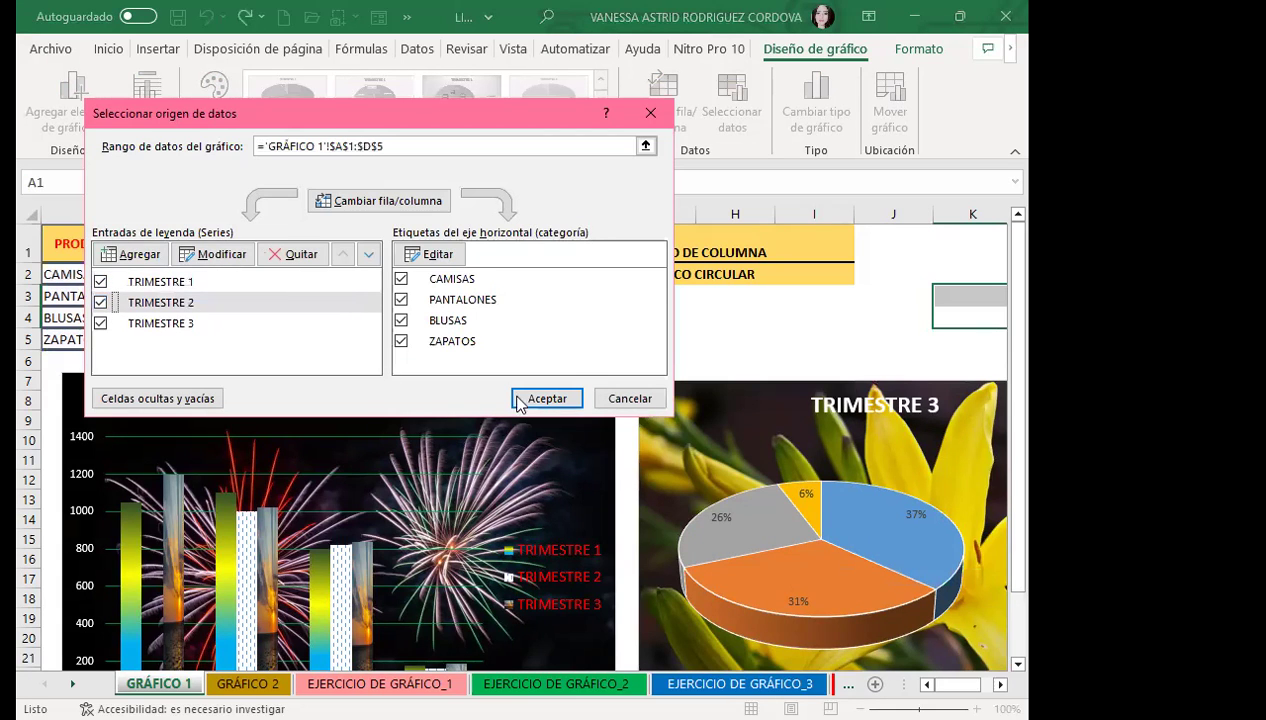
{"action": "left_click", "coordinate": [547, 398]}
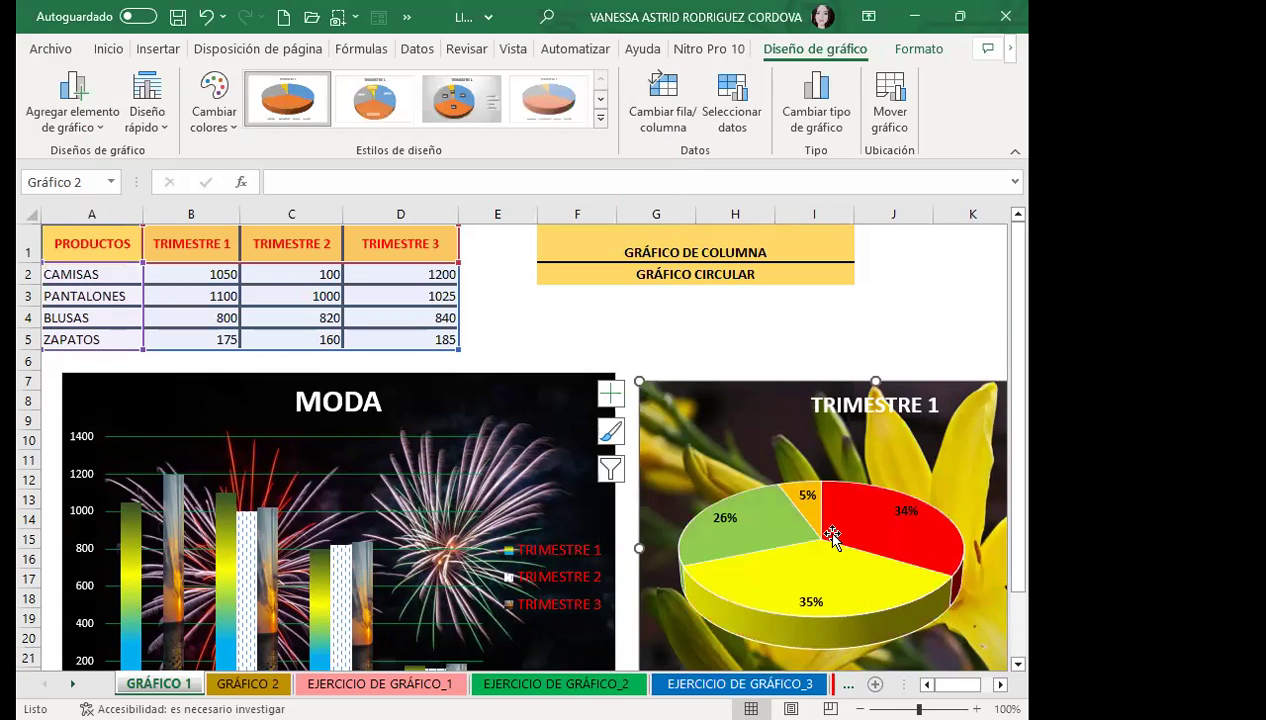
{"action": "scroll", "coordinate": [920, 528], "scroll_direction": "down", "scroll_amount": 1}
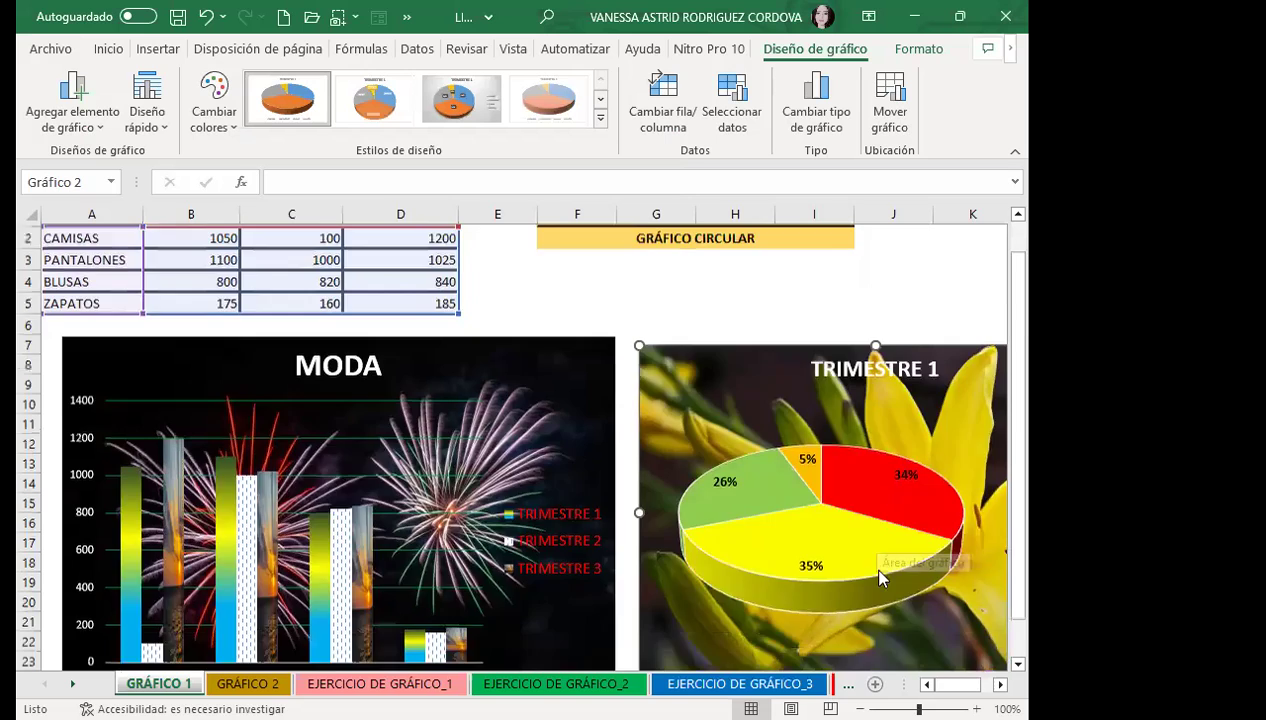
{"action": "scroll", "coordinate": [900, 535], "scroll_direction": "down", "scroll_amount": 3}
{"action": "scroll", "coordinate": [870, 545], "scroll_direction": "up", "scroll_amount": 3}
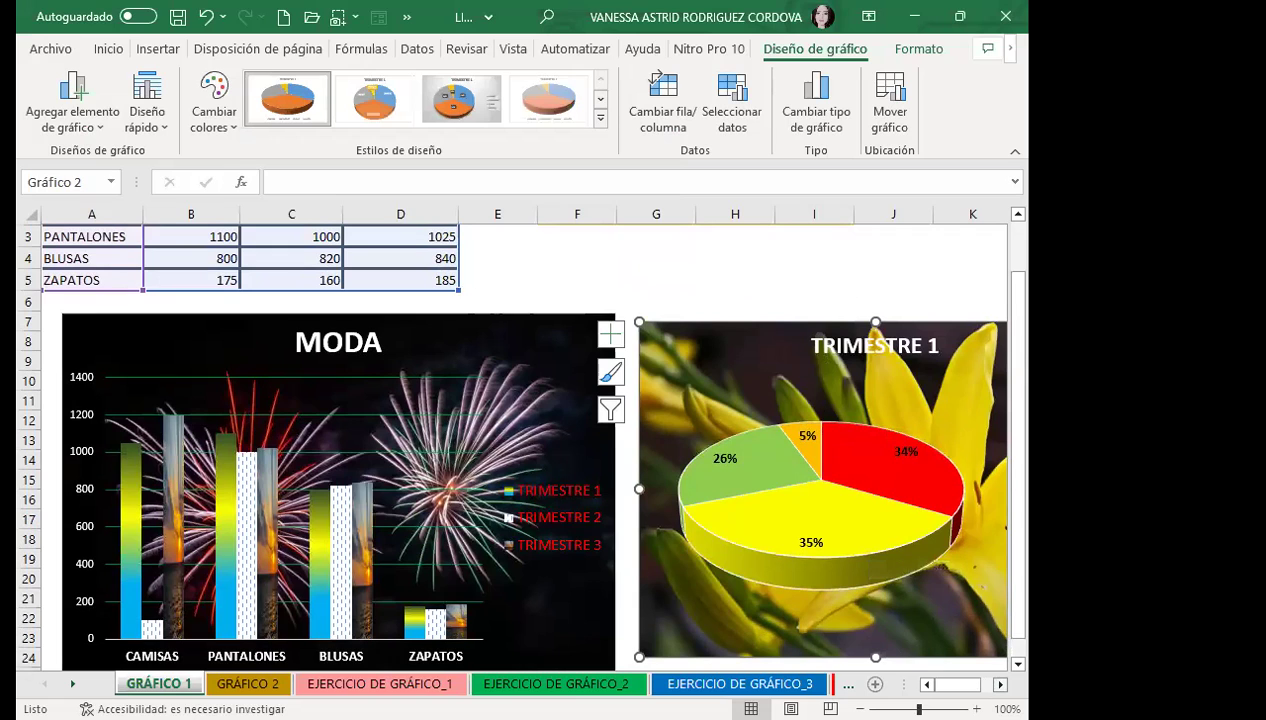
{"action": "scroll", "coordinate": [1011, 522], "scroll_direction": "right", "scroll_amount": 2}
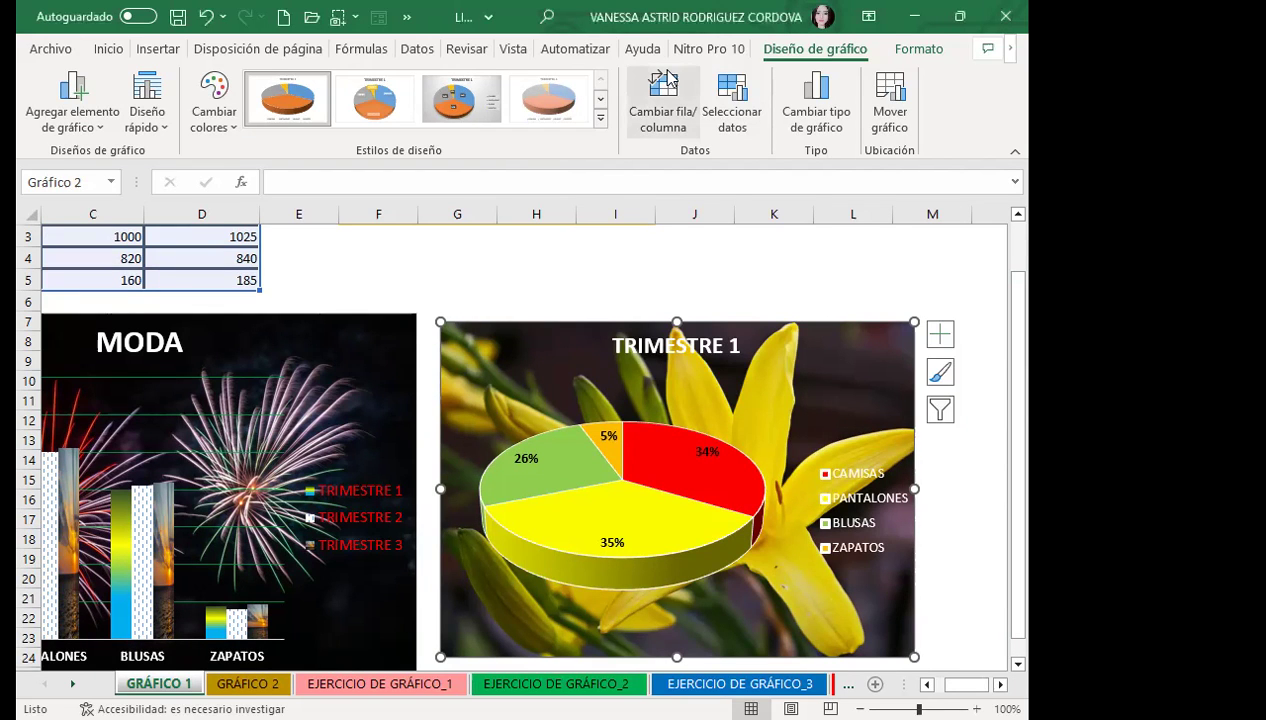
- Swap the pie's rows and columns and back again, then open Seleccionar datos
{"action": "left_click", "coordinate": [665, 82]}
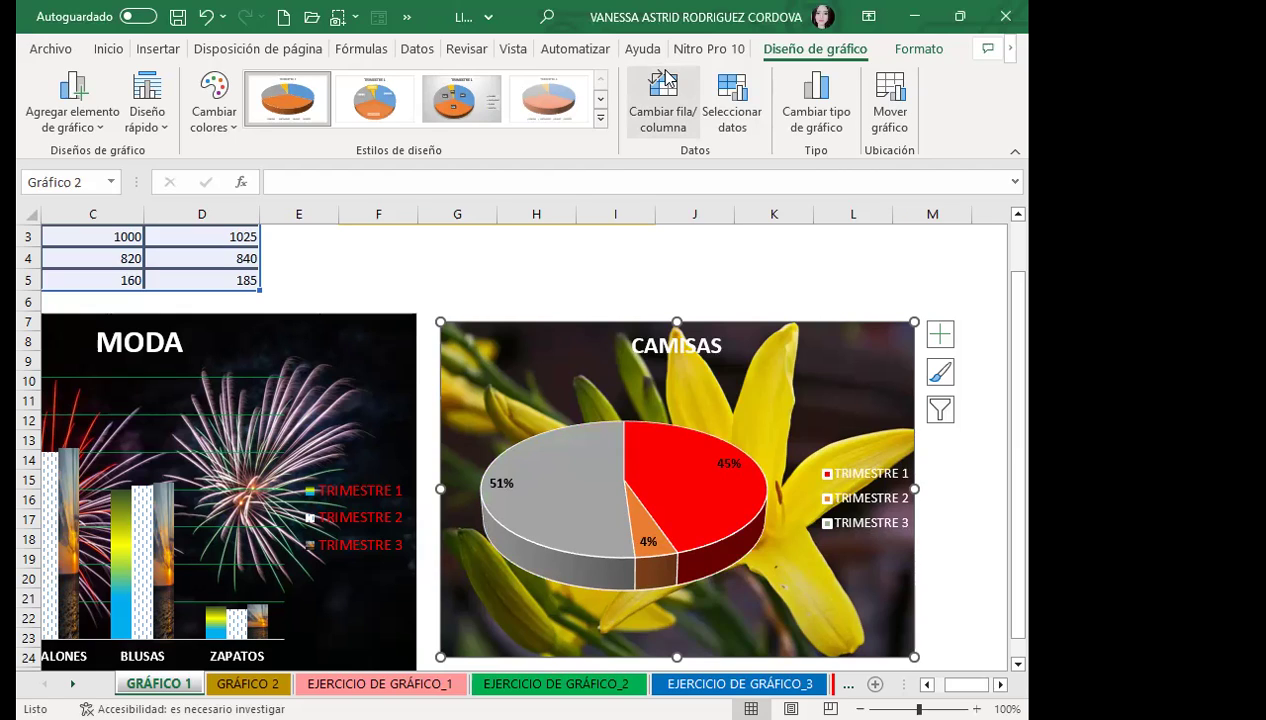
{"action": "left_click", "coordinate": [663, 88]}
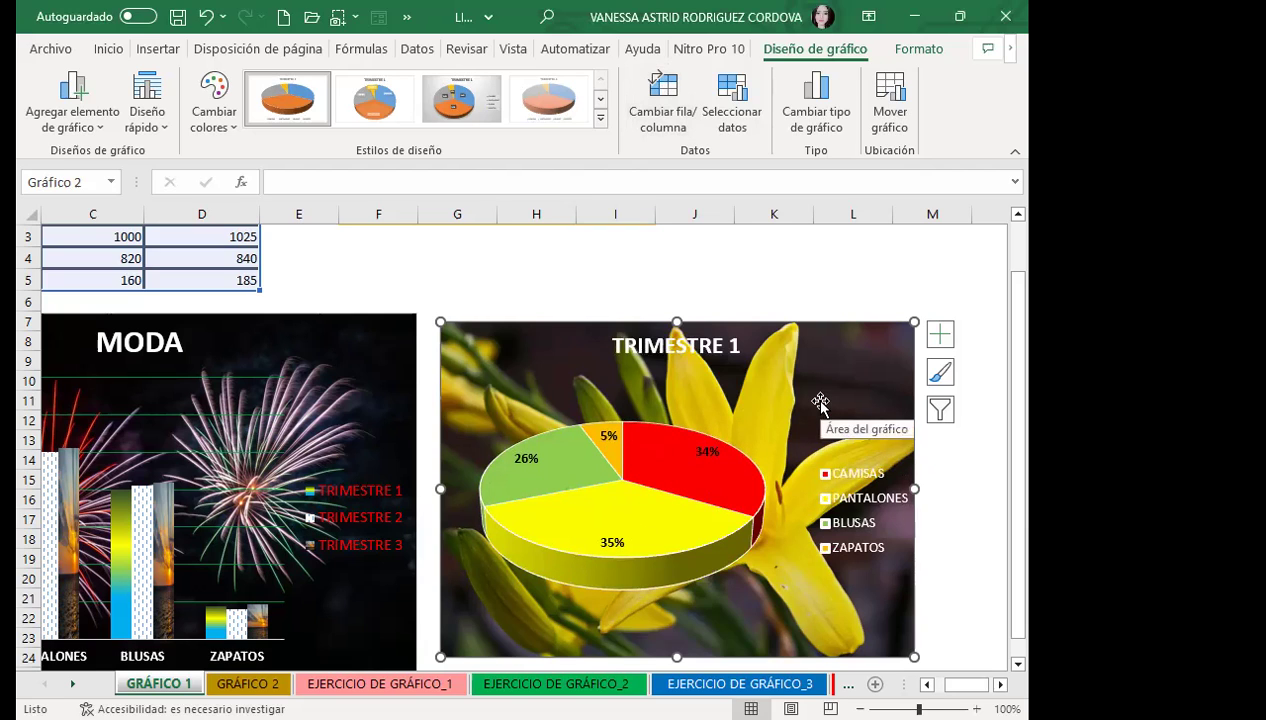
{"action": "left_click", "coordinate": [732, 100]}
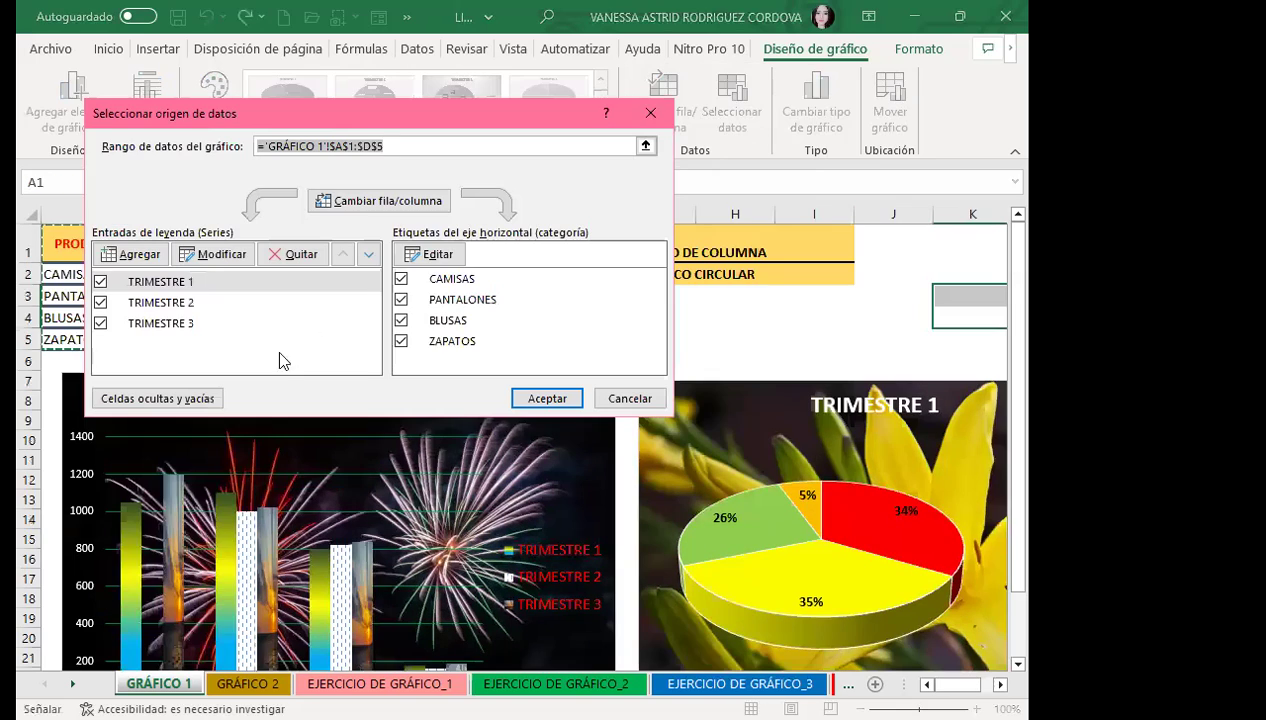
{"action": "left_click", "coordinate": [402, 300]}
{"action": "left_click", "coordinate": [403, 301]}
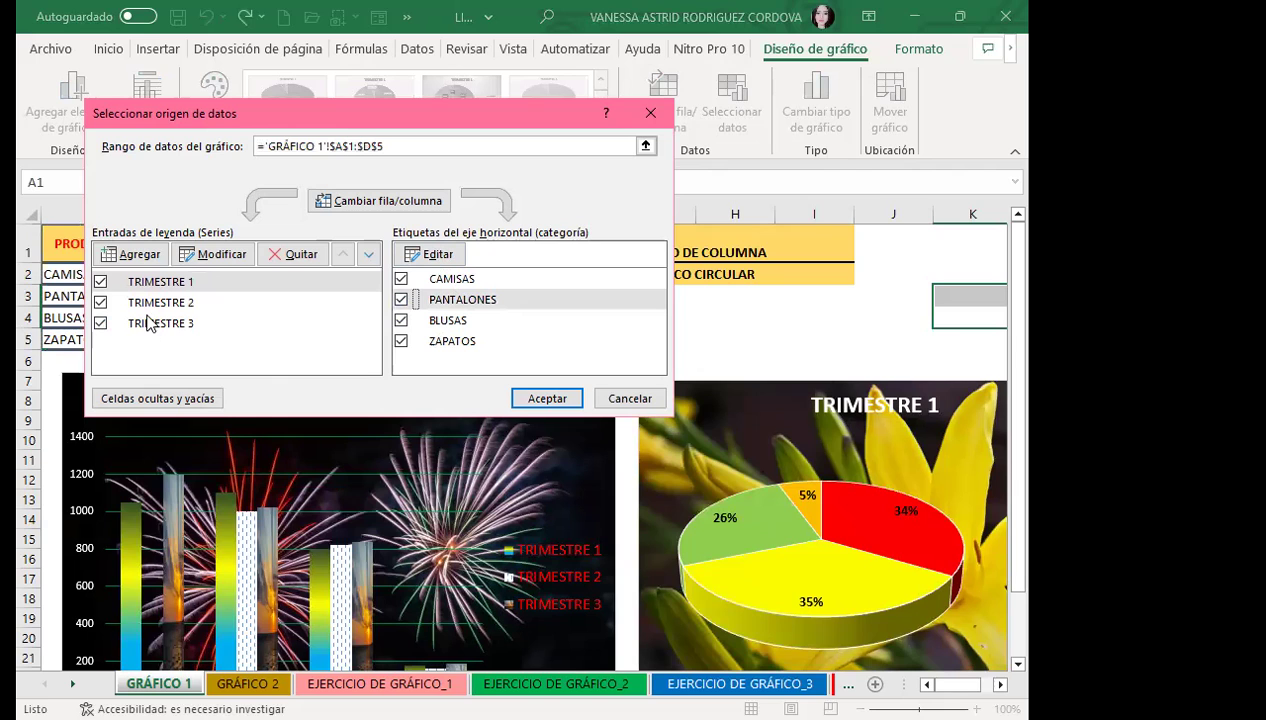
{"action": "left_click", "coordinate": [630, 398]}
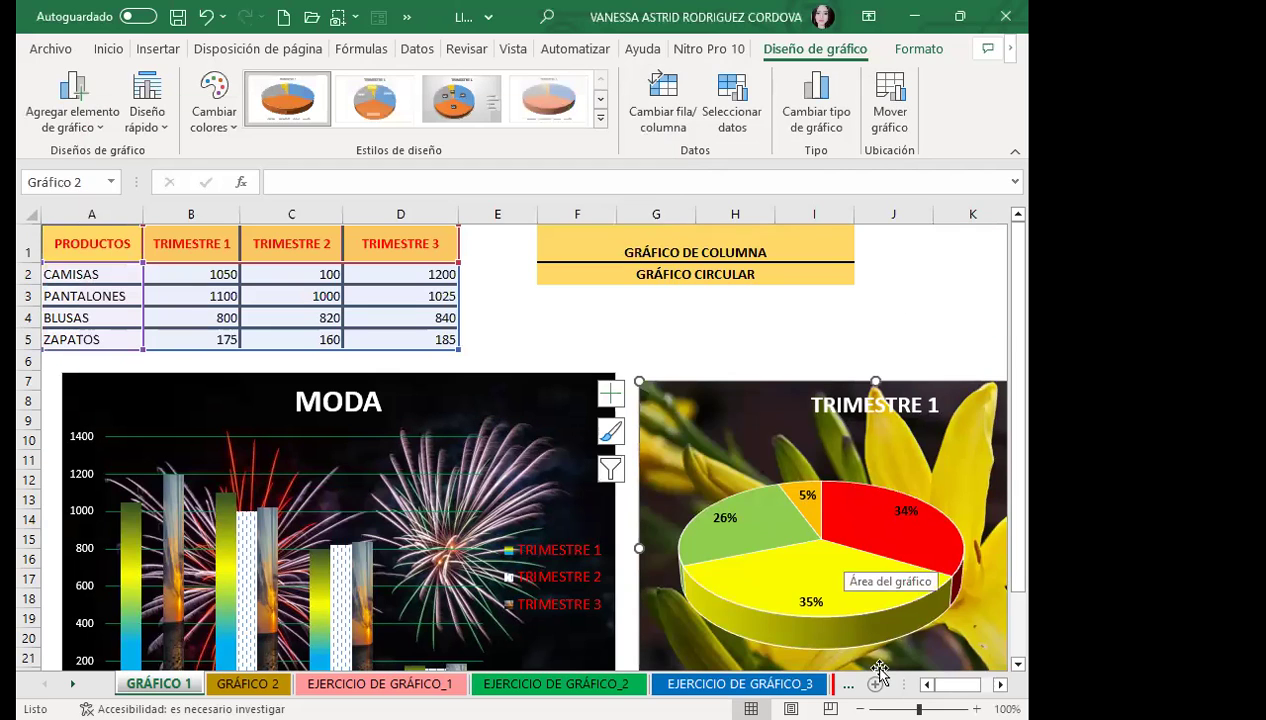
{"action": "left_click_drag", "start_coordinate": [957, 684], "coordinate": [968, 684]}
{"action": "scroll", "coordinate": [787, 583], "scroll_direction": "down", "scroll_amount": 5}
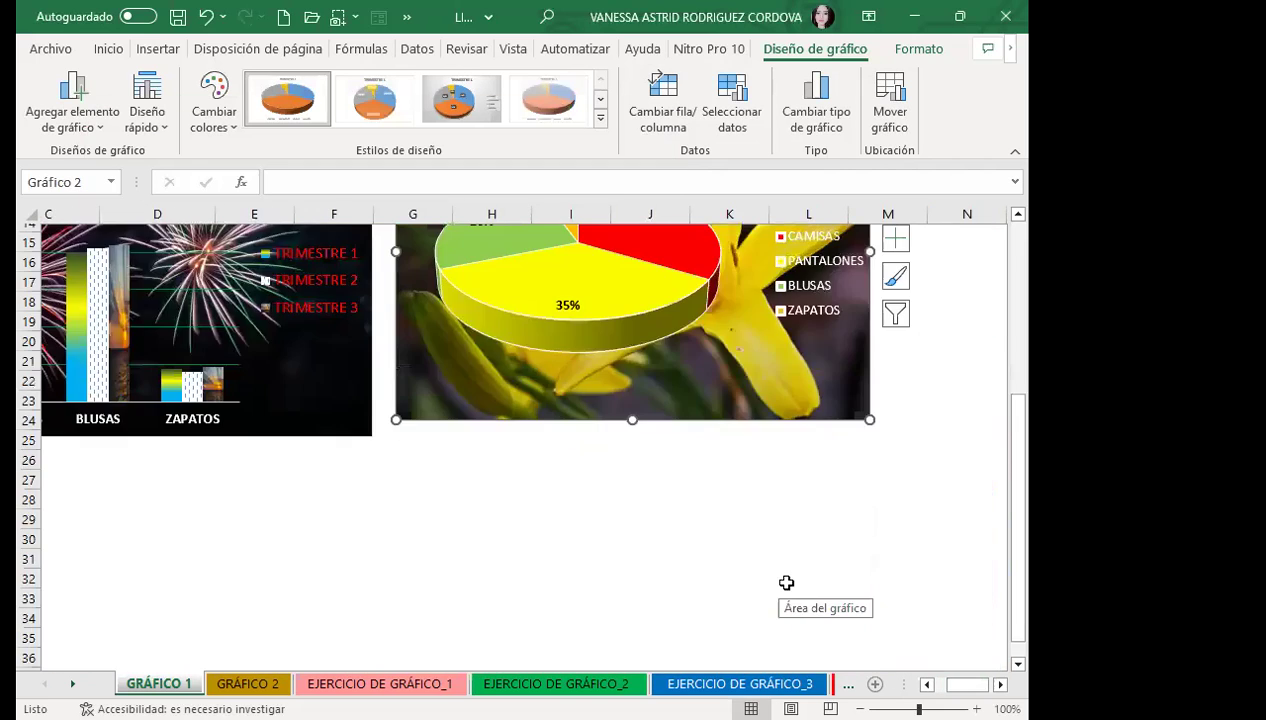
{"action": "scroll", "coordinate": [797, 534], "scroll_direction": "up", "scroll_amount": 1}
{"action": "scroll", "coordinate": [862, 522], "scroll_direction": "up", "scroll_amount": 1}
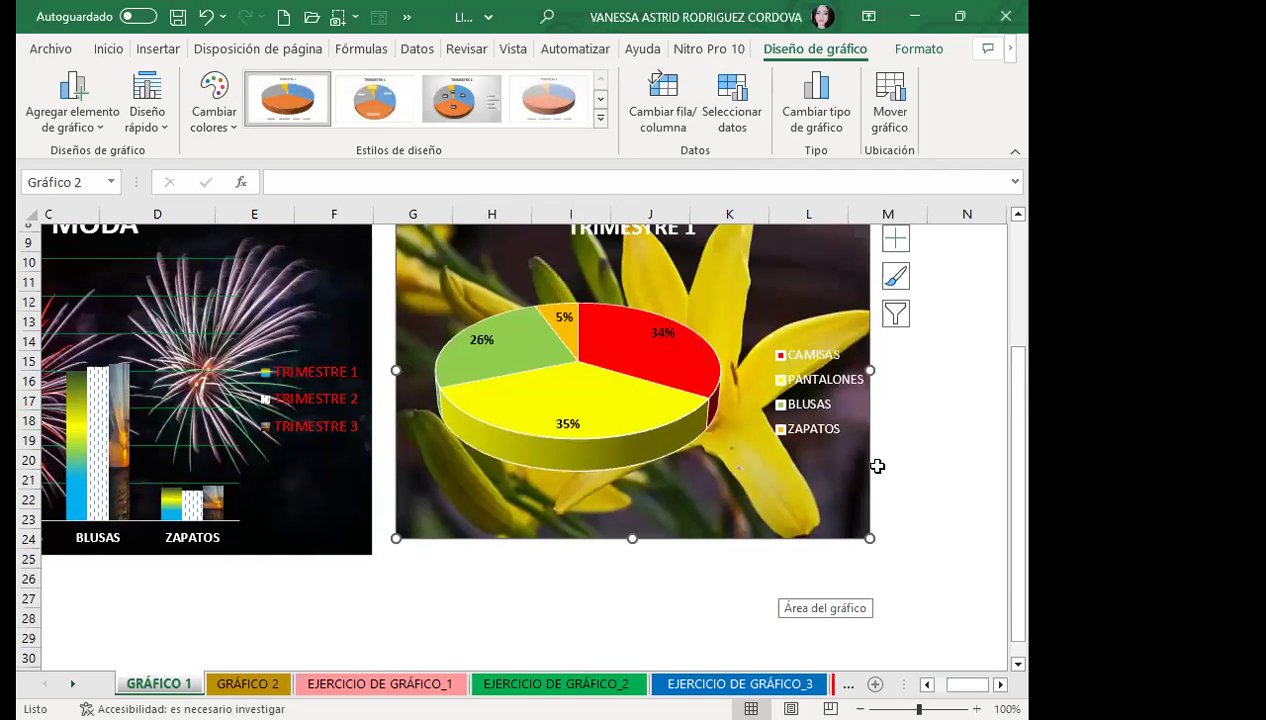
{"action": "scroll", "coordinate": [877, 466], "scroll_direction": "up", "scroll_amount": 1}
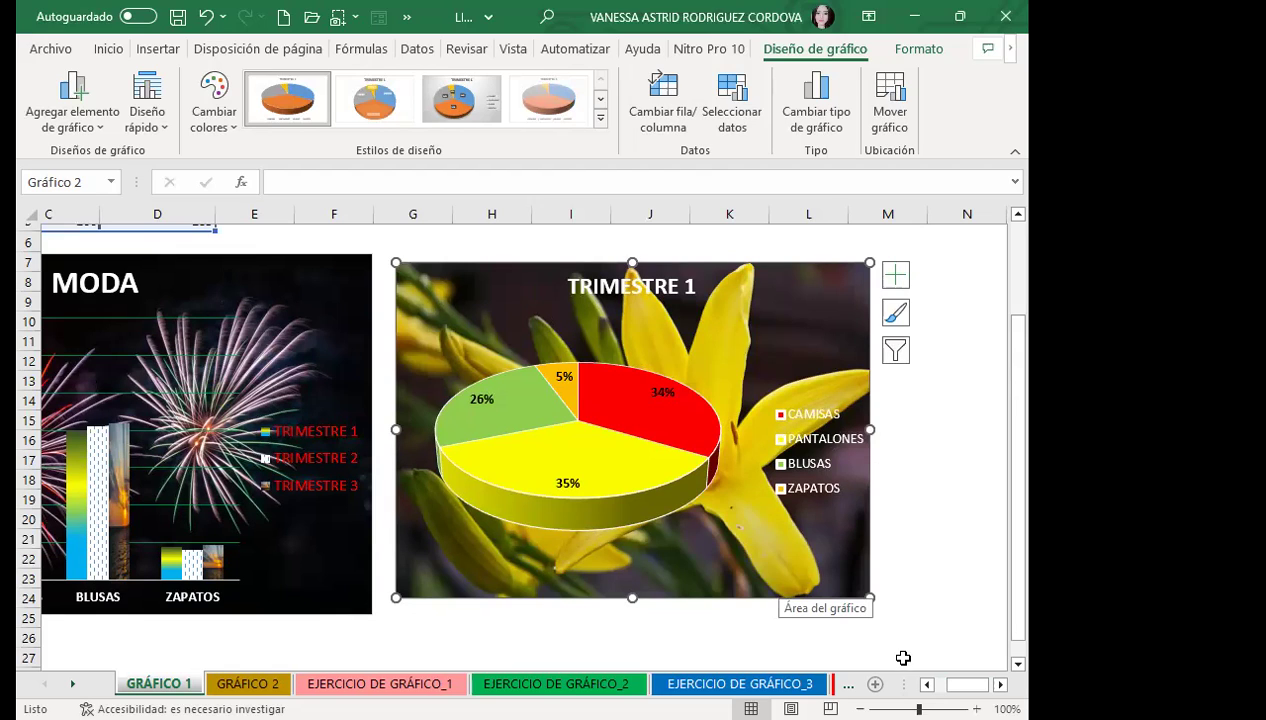
{"action": "left_click_drag", "start_coordinate": [957, 684], "coordinate": [935, 684]}
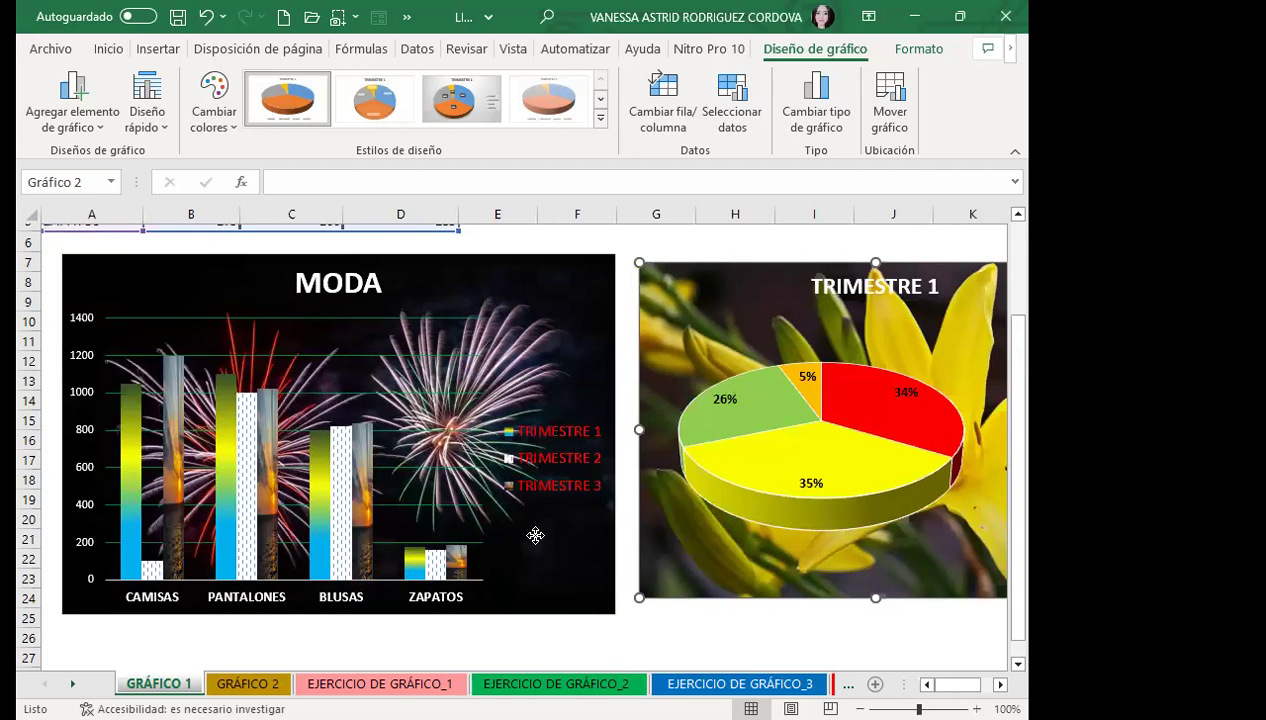
{"action": "left_click_drag", "start_coordinate": [512, 399], "coordinate": [508, 398]}
{"action": "scroll", "coordinate": [508, 398], "scroll_direction": "up", "scroll_amount": 1}
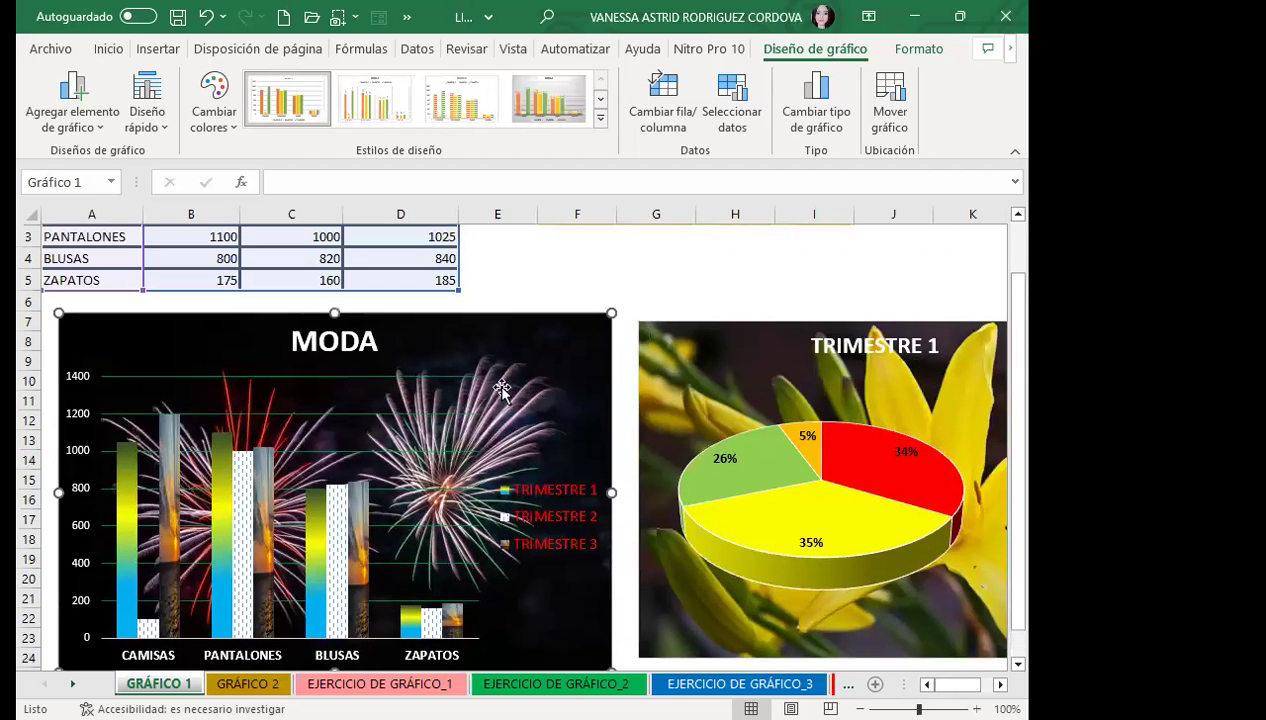
{"action": "scroll", "coordinate": [450, 340], "scroll_direction": "up", "scroll_amount": 1}
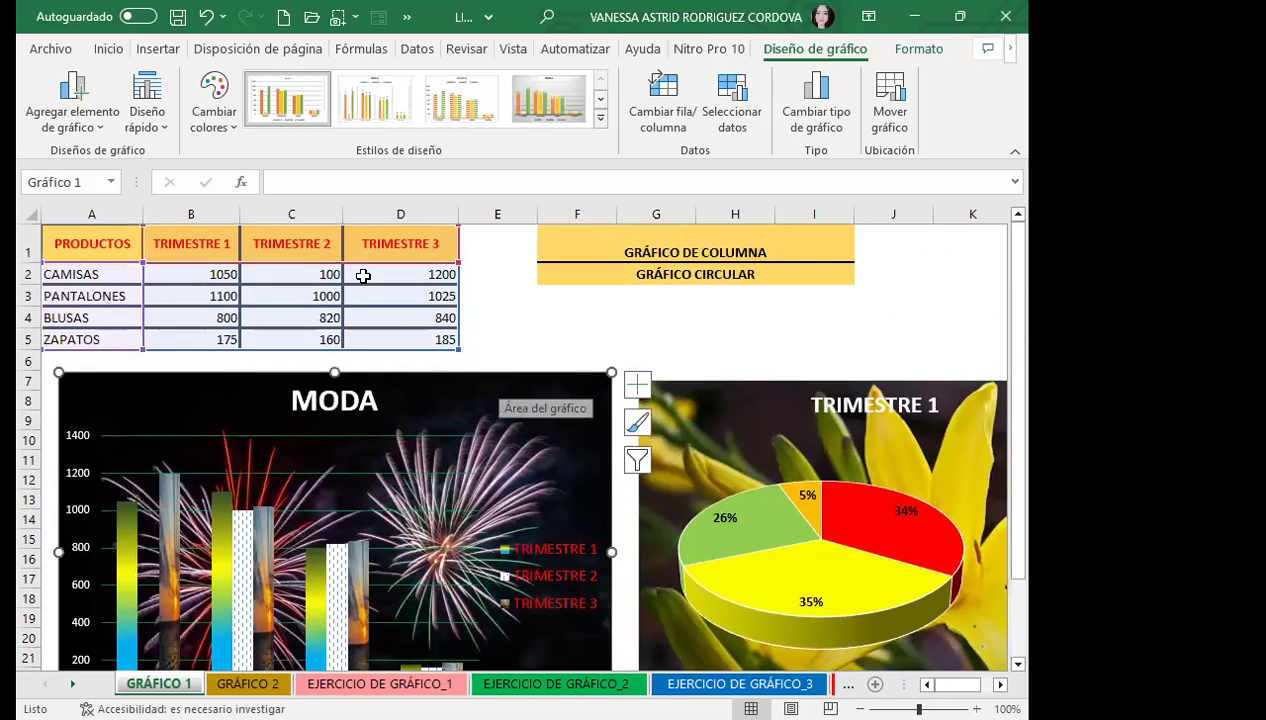
{"action": "left_click", "coordinate": [747, 412]}
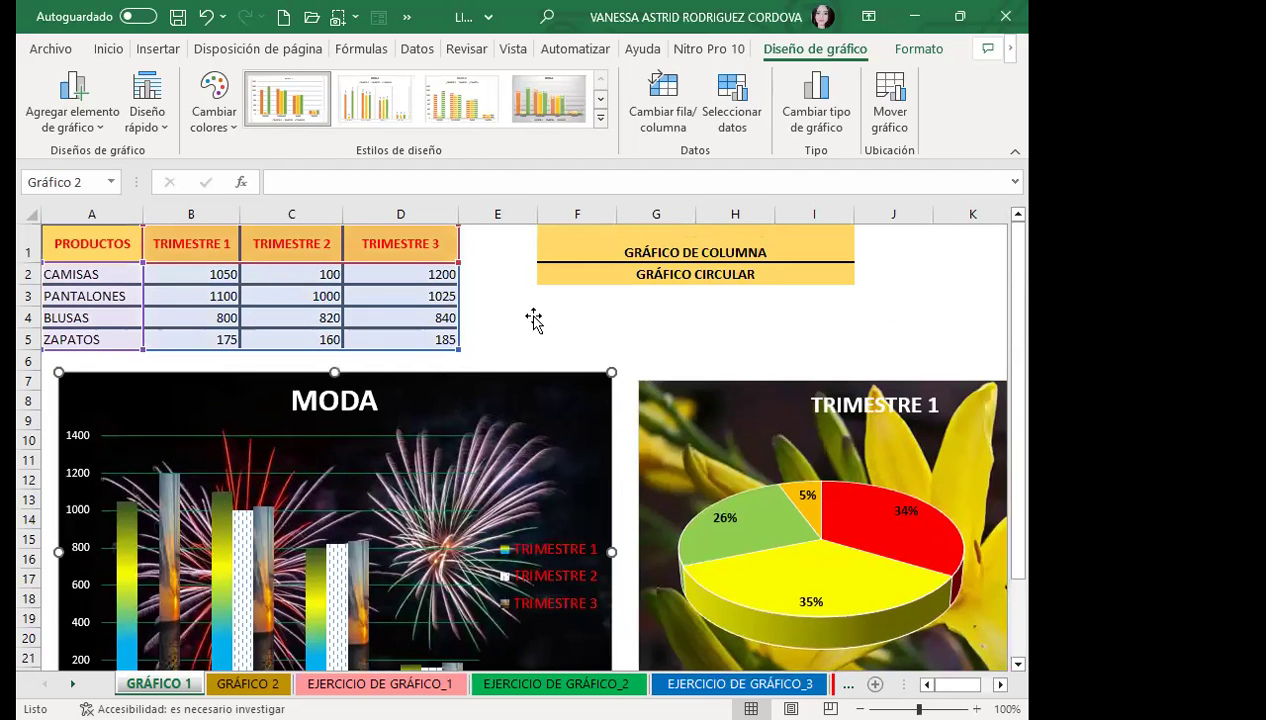
{"action": "scroll", "coordinate": [531, 319], "scroll_direction": "down", "scroll_amount": 2}
{"action": "left_click", "coordinate": [728, 90]}
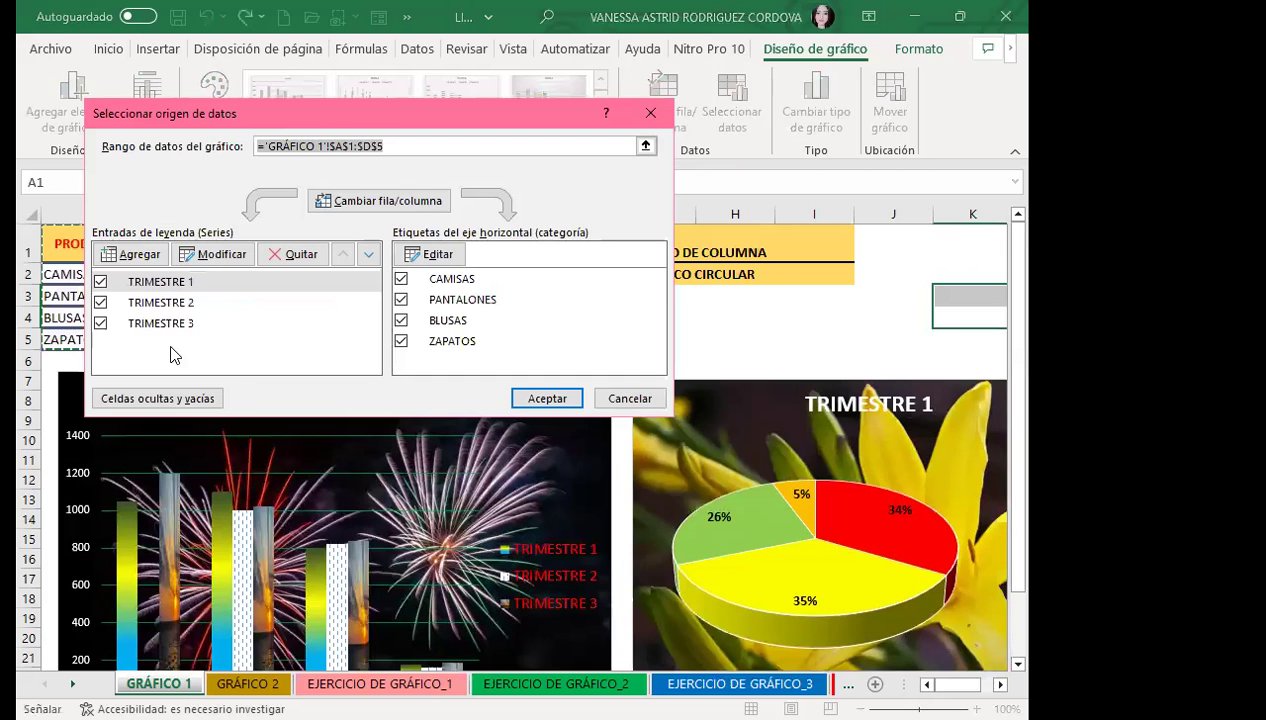
{"action": "left_click", "coordinate": [100, 302]}
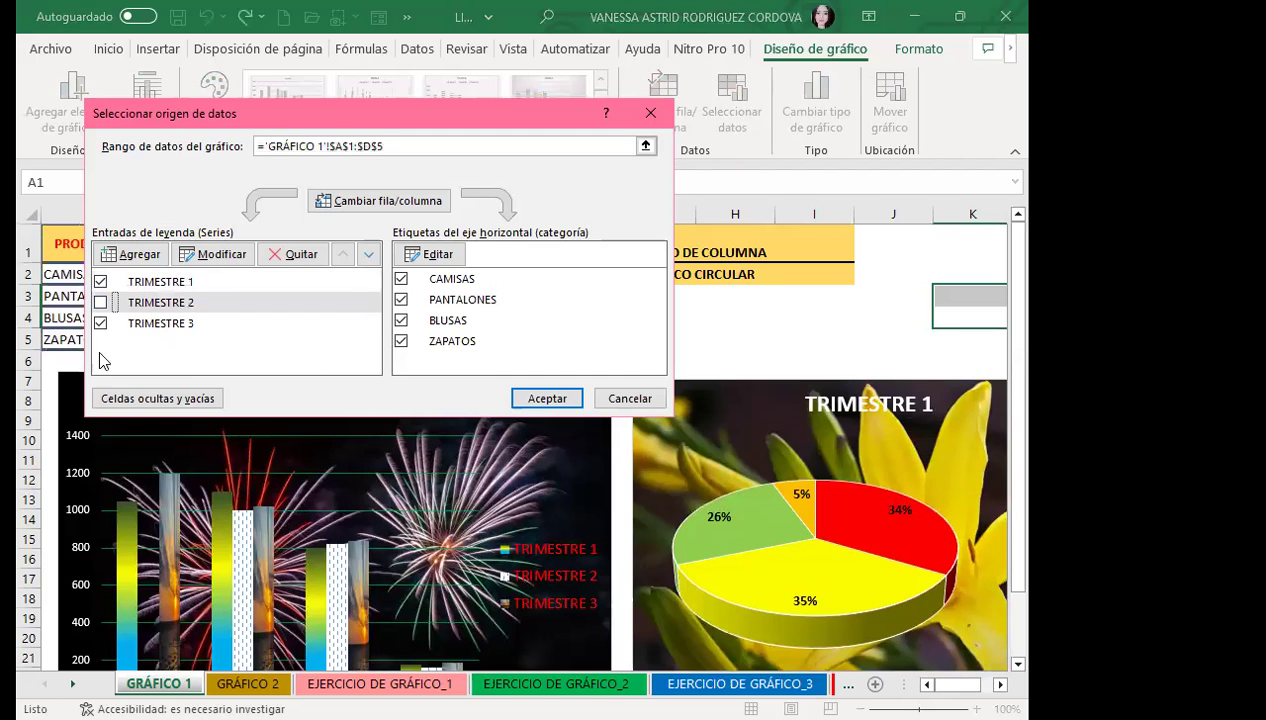
{"action": "left_click", "coordinate": [540, 398]}
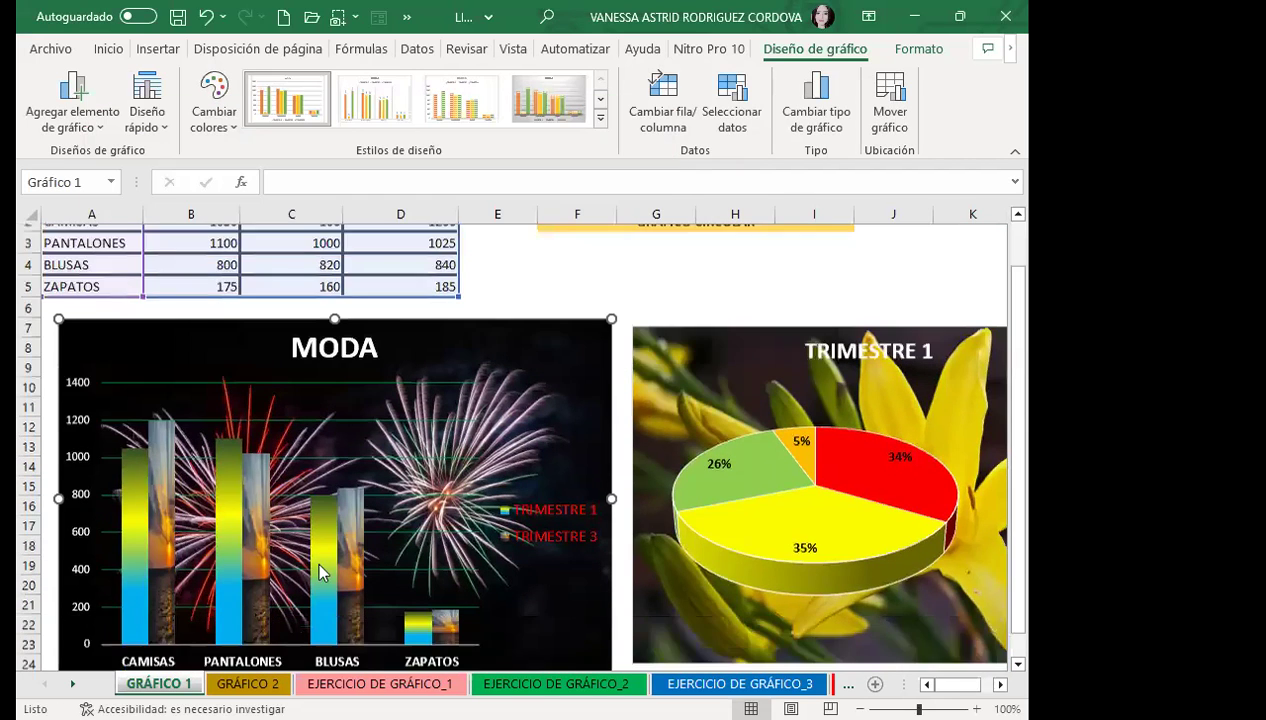
{"action": "left_click", "coordinate": [732, 100]}
{"action": "left_click", "coordinate": [100, 323]}
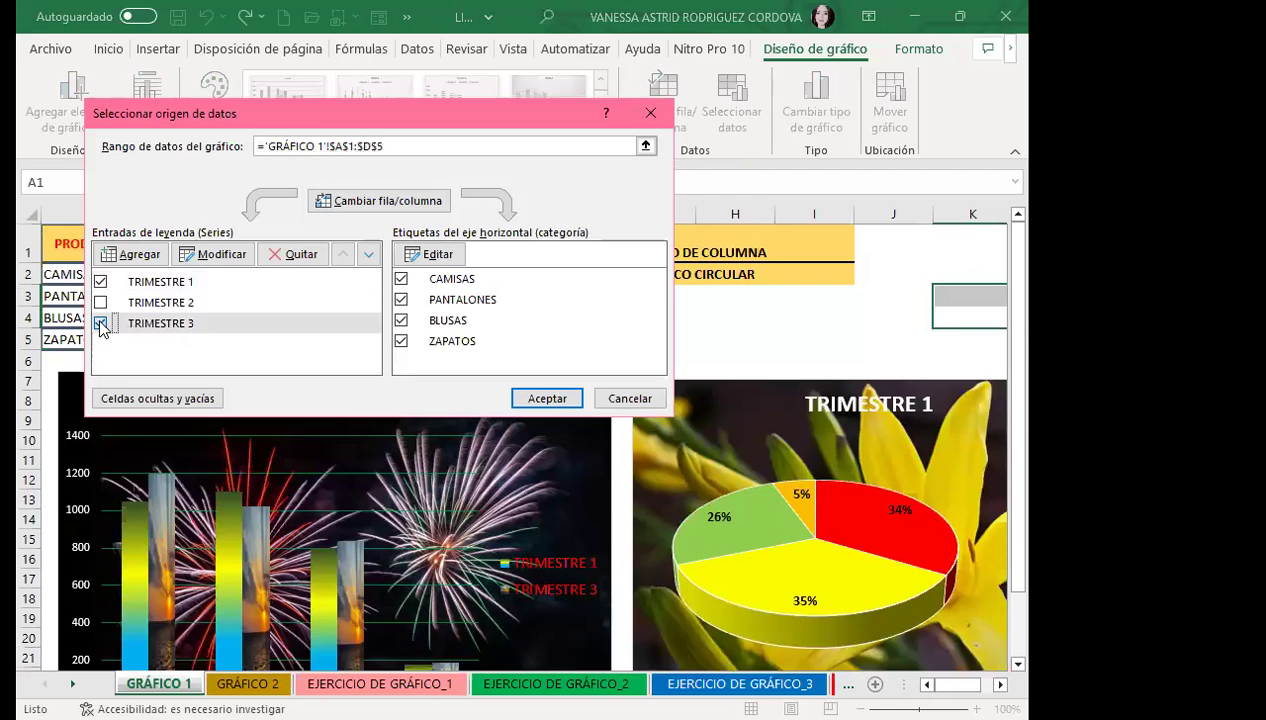
{"action": "left_click", "coordinate": [547, 398]}
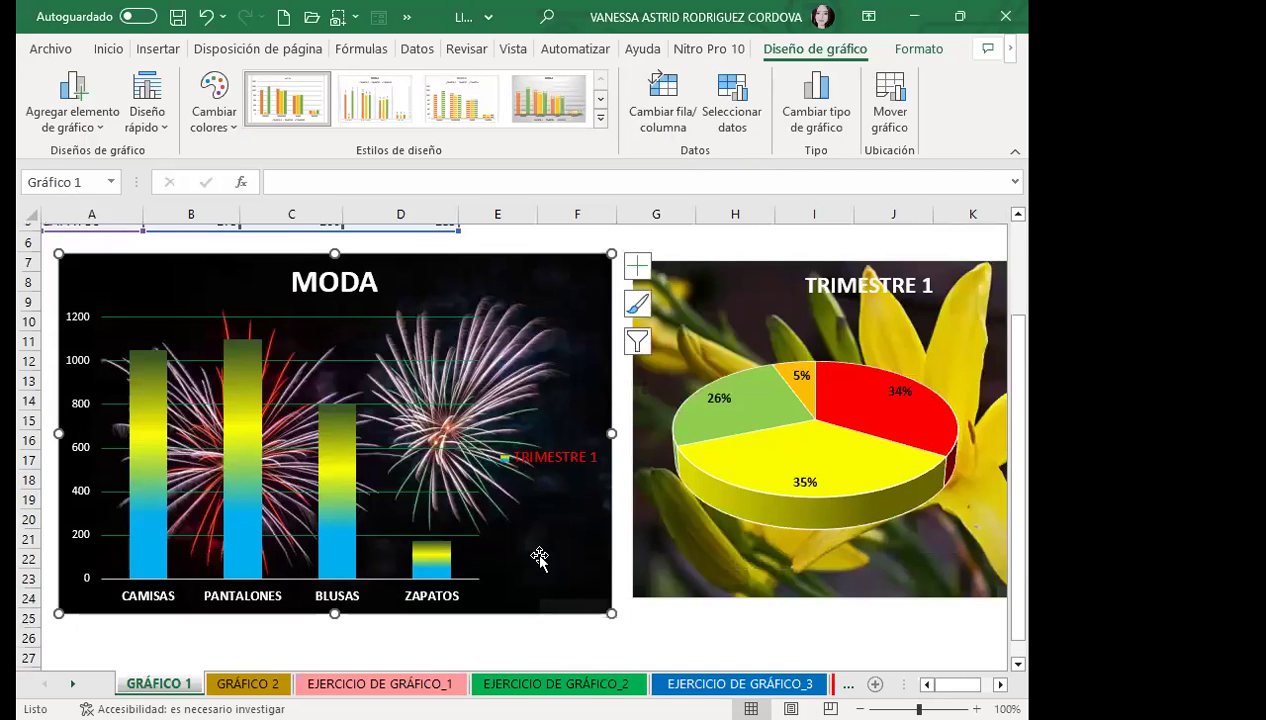
{"action": "left_click", "coordinate": [732, 100]}
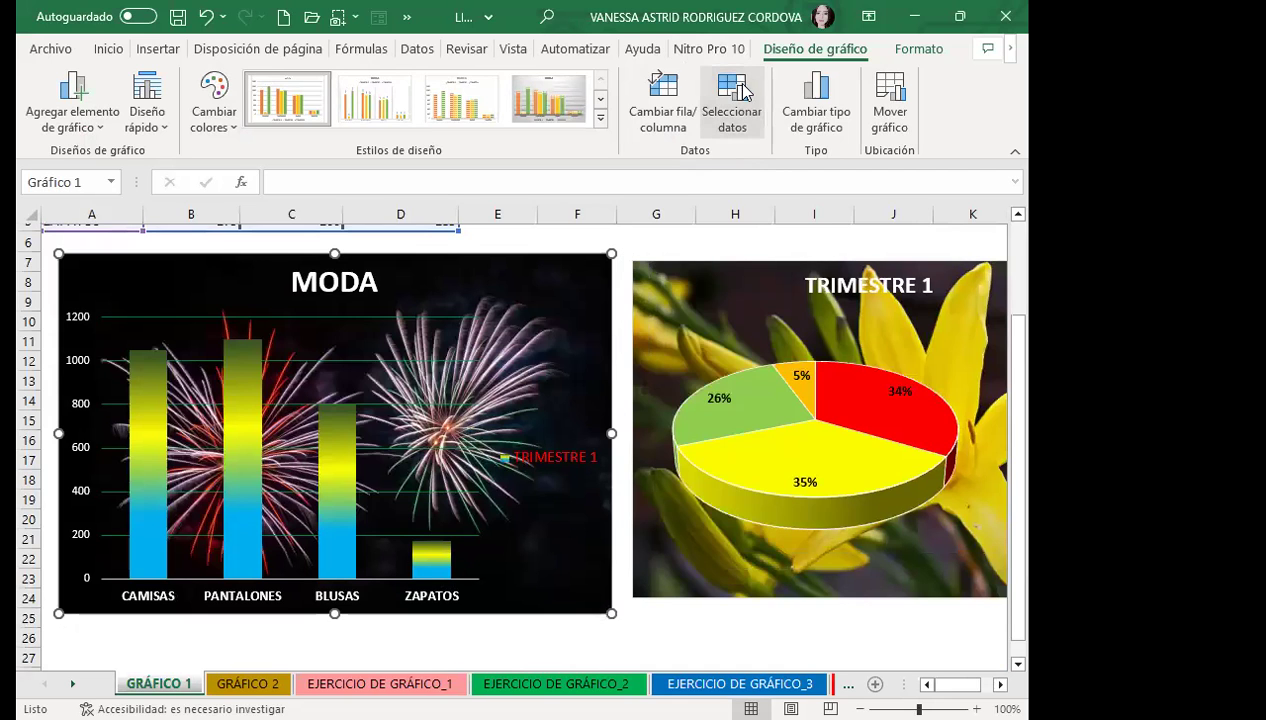
{"action": "left_click", "coordinate": [100, 302]}
{"action": "left_click", "coordinate": [100, 281]}
{"action": "left_click", "coordinate": [540, 398]}
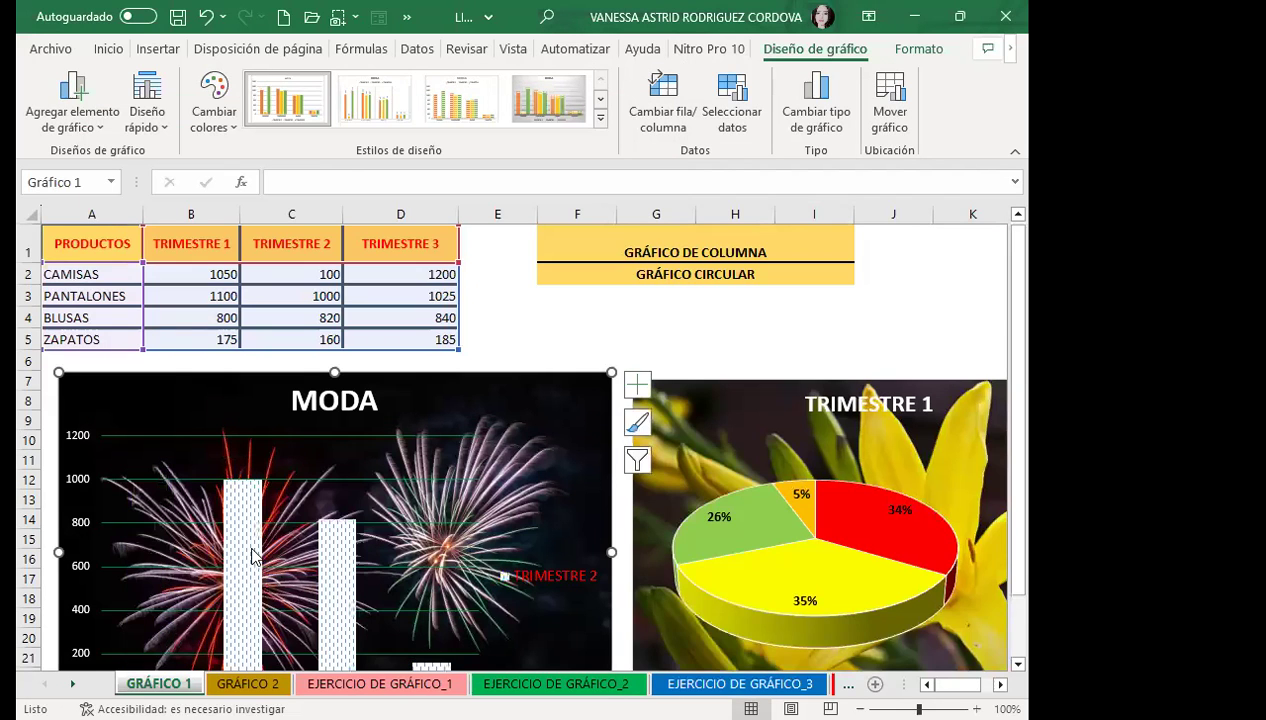
{"action": "scroll", "coordinate": [253, 555], "scroll_direction": "down", "scroll_amount": 2}
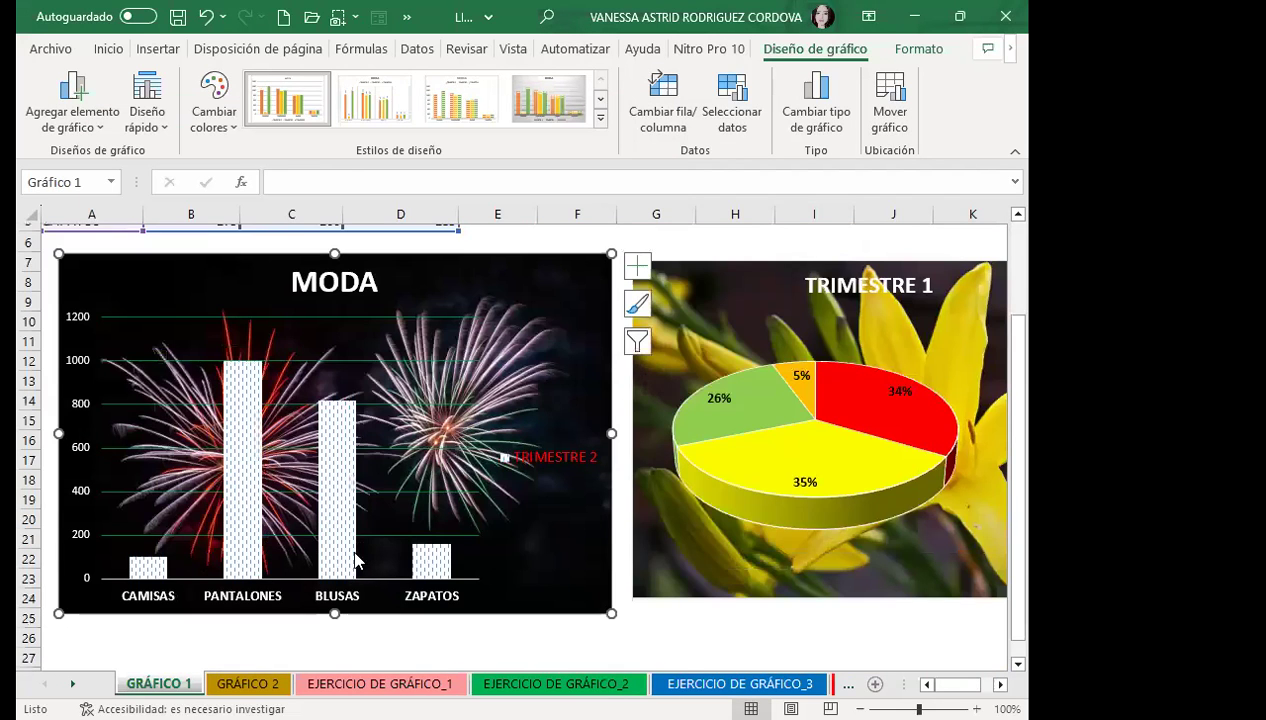
{"action": "left_click", "coordinate": [737, 107]}
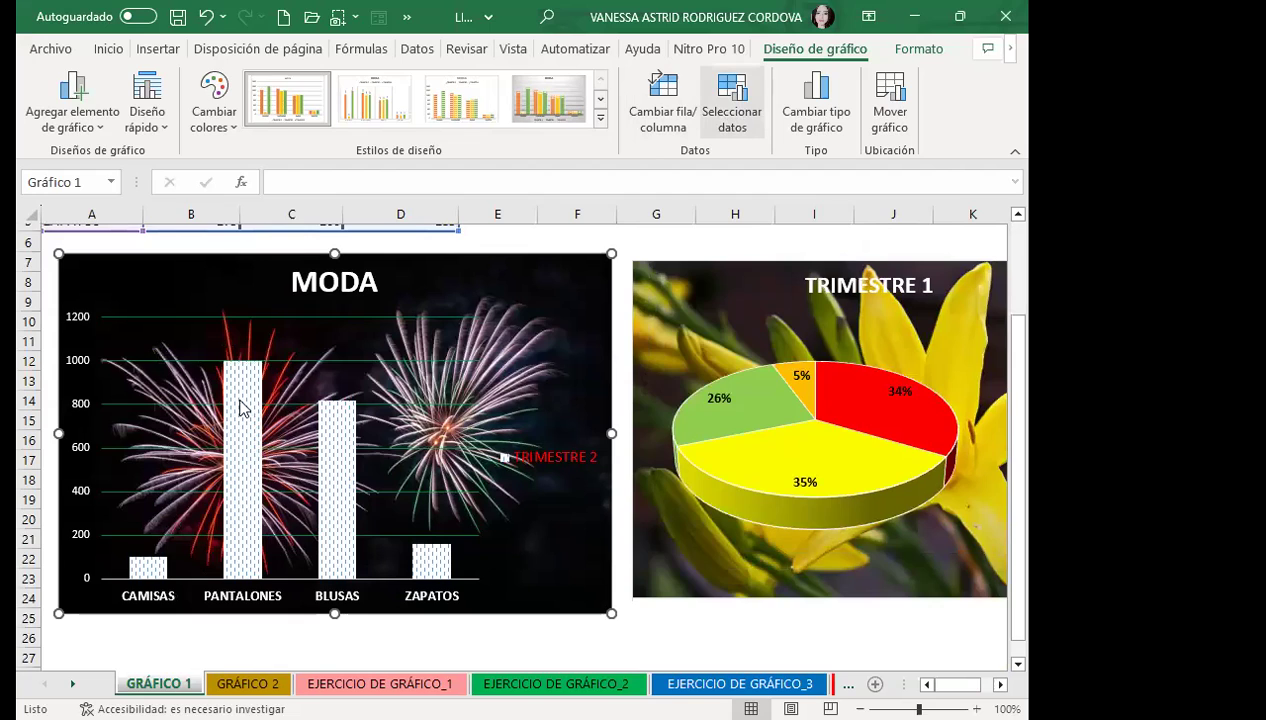
{"action": "left_click", "coordinate": [101, 324]}
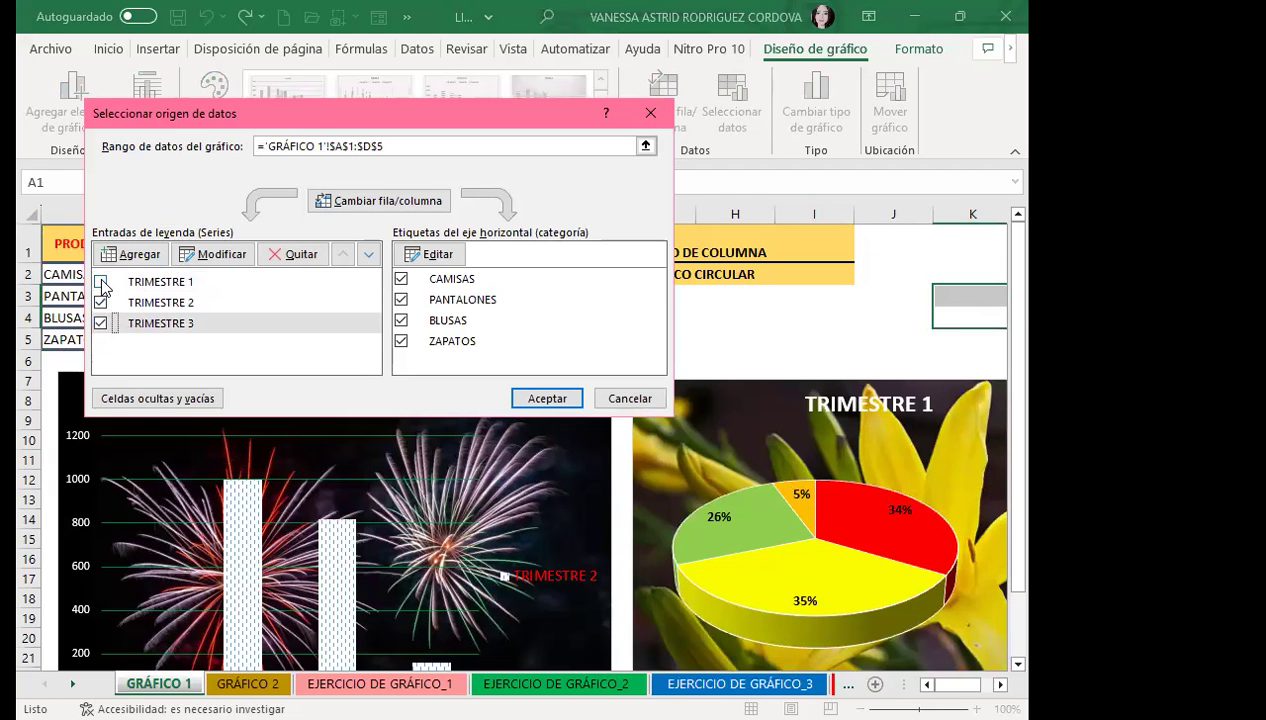
{"action": "left_click", "coordinate": [100, 281]}
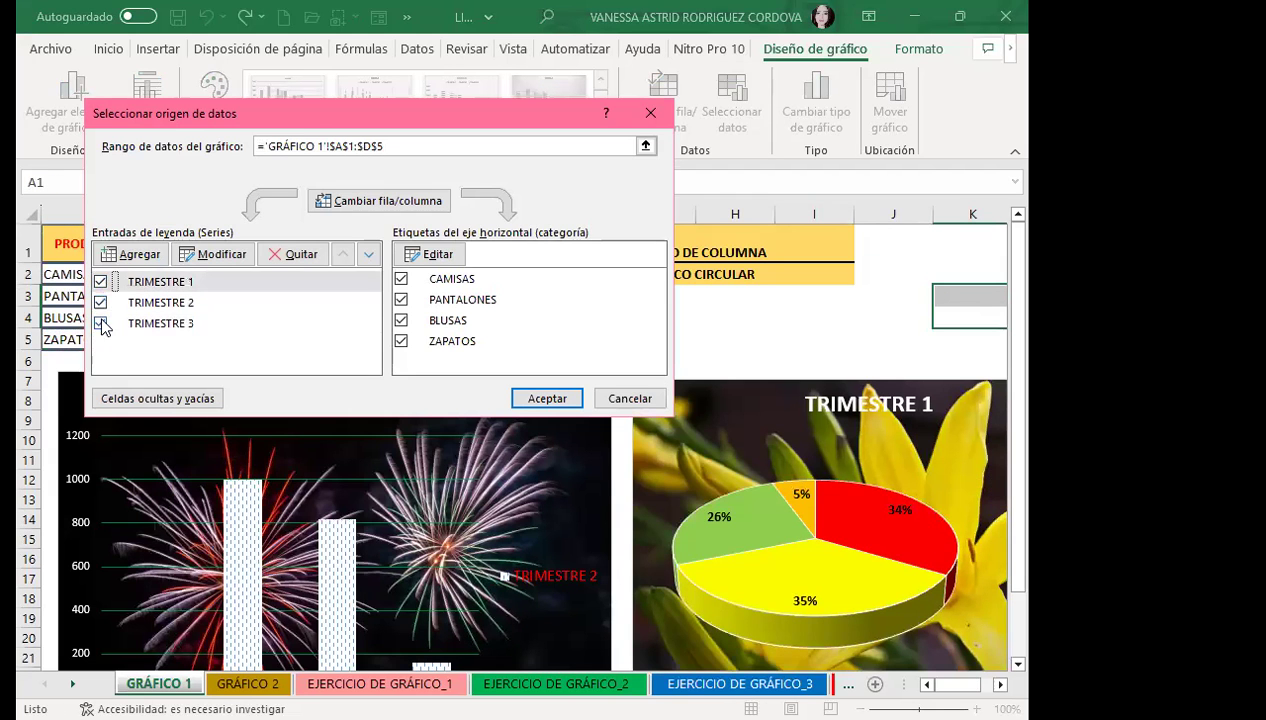
{"action": "left_click", "coordinate": [540, 395]}
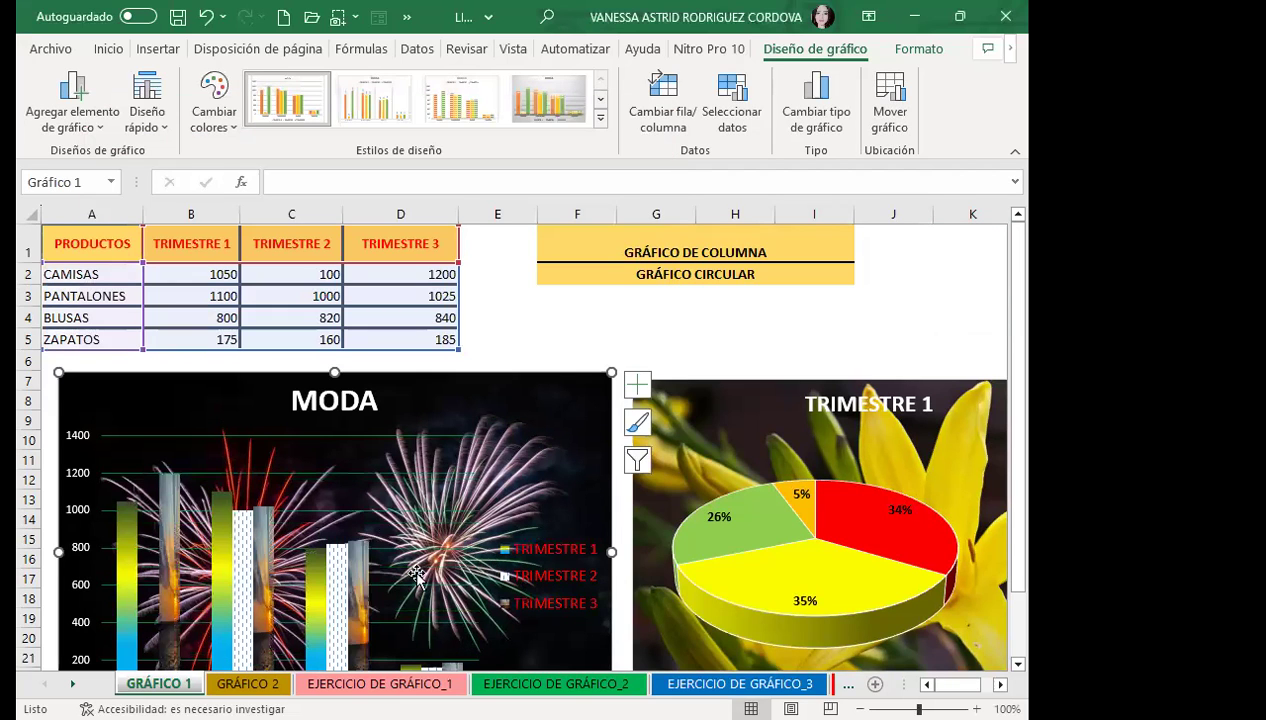
- Review the MODA column chart and TRIMESTRE 1 pie on GRÁFICO 1, glancing at GRÁFICO 2
{"action": "scroll", "coordinate": [449, 541], "scroll_direction": "down", "scroll_amount": 4}
{"action": "scroll", "coordinate": [531, 554], "scroll_direction": "down", "scroll_amount": 1}
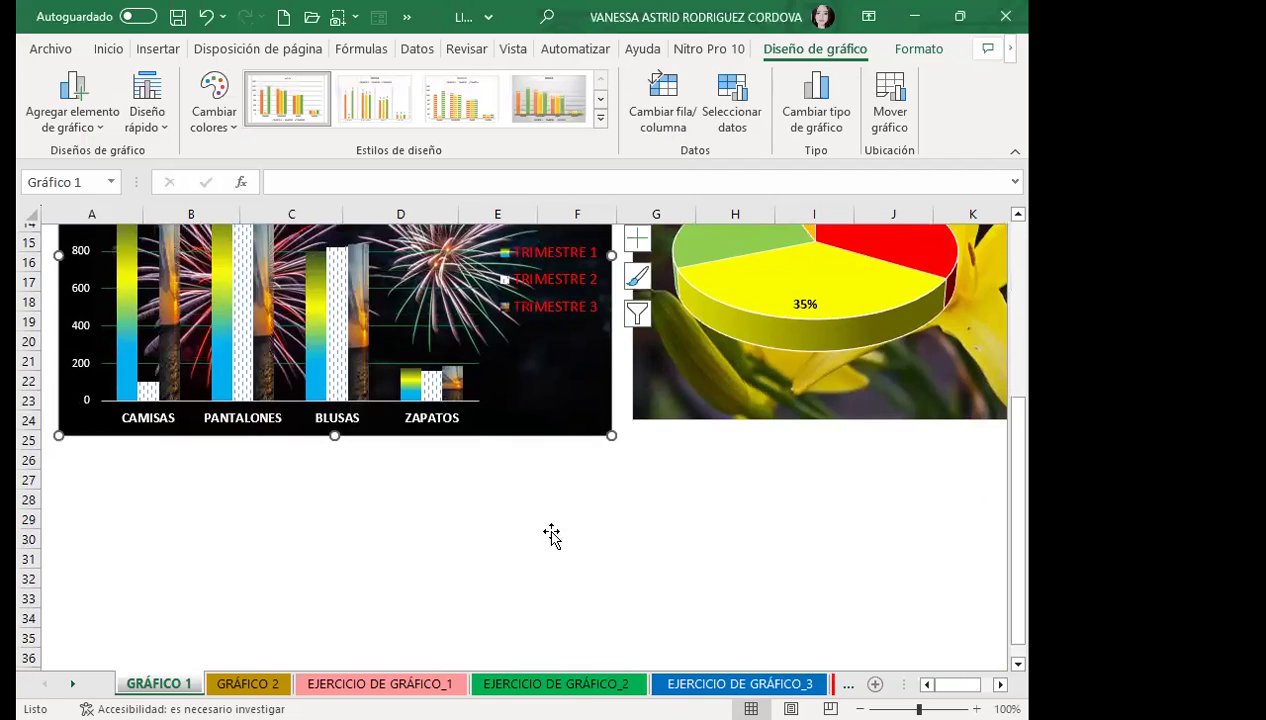
{"action": "scroll", "coordinate": [553, 533], "scroll_direction": "up", "scroll_amount": 2}
{"action": "scroll", "coordinate": [540, 420], "scroll_direction": "up", "scroll_amount": 1}
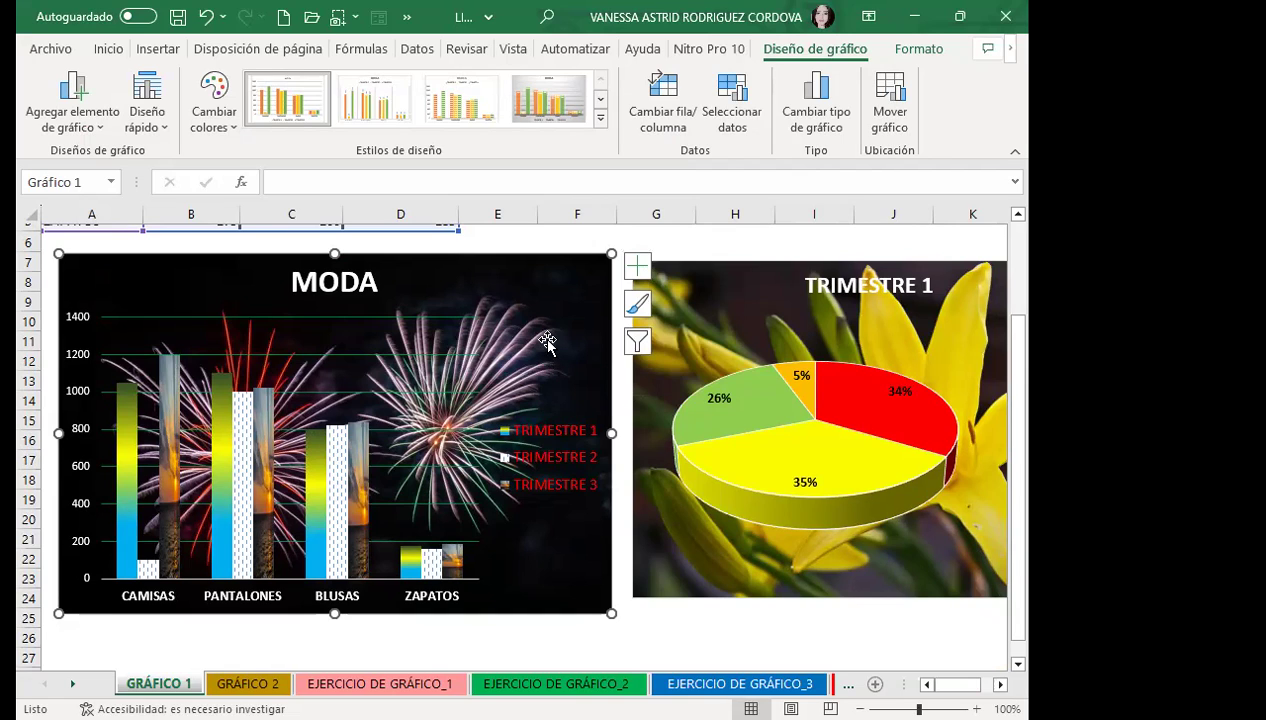
{"action": "left_click", "coordinate": [740, 325]}
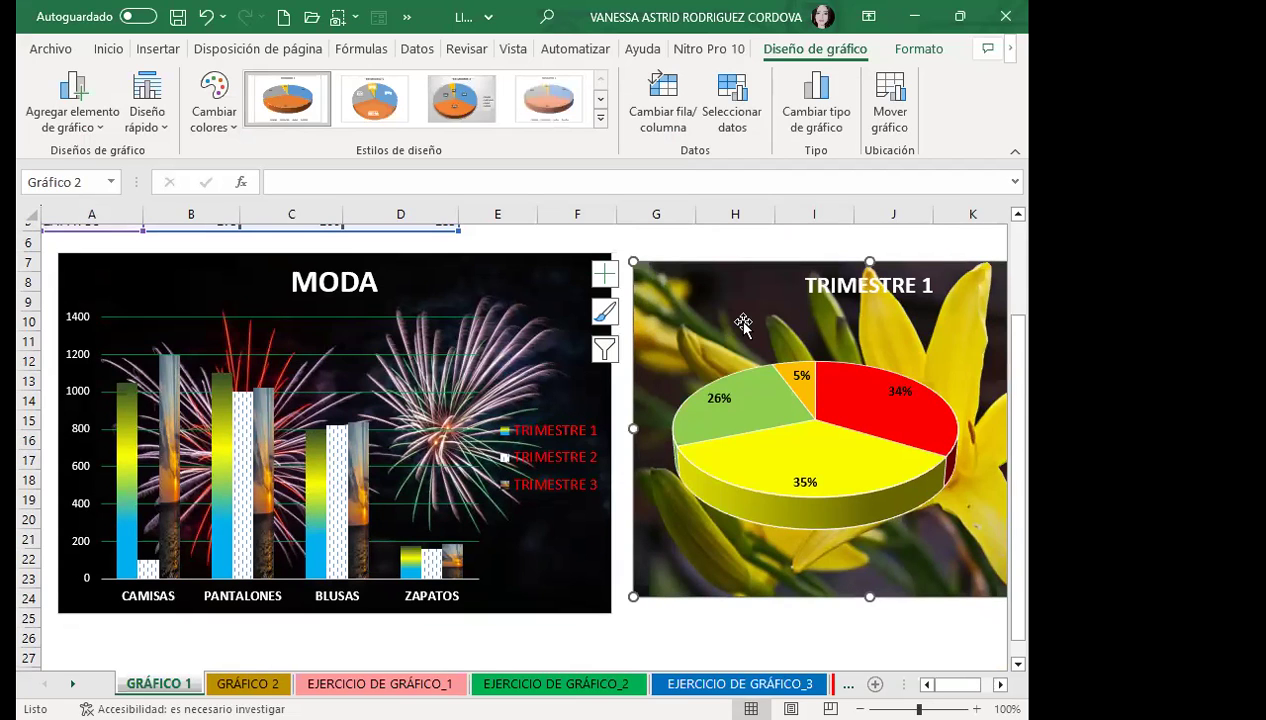
{"action": "left_click", "coordinate": [248, 684]}
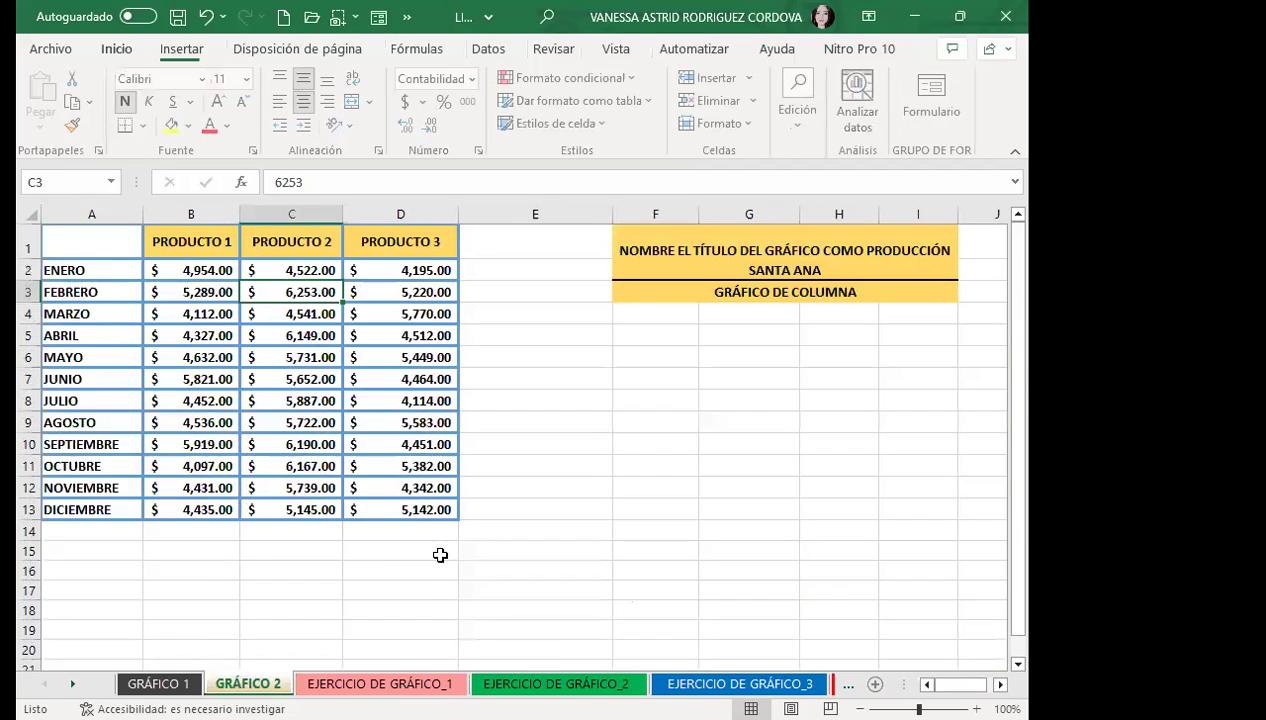
{"action": "left_click", "coordinate": [158, 684]}
{"action": "left_click", "coordinate": [530, 586]}
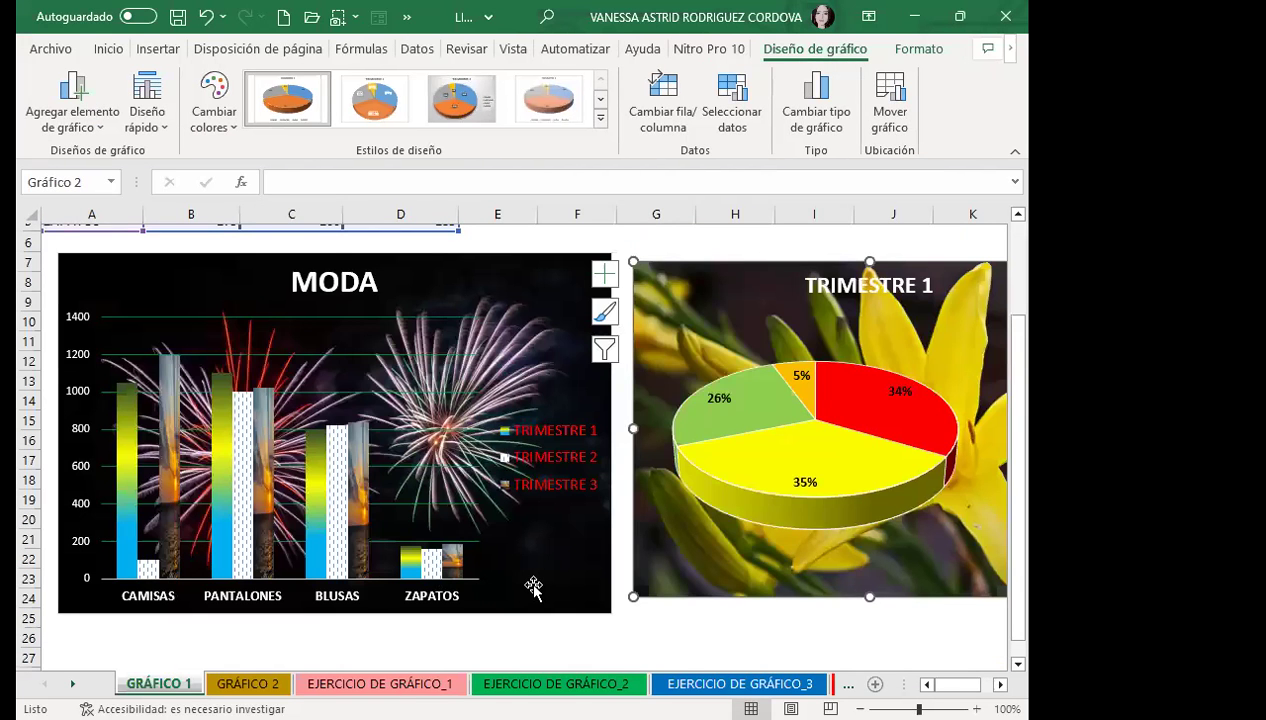
{"action": "left_click", "coordinate": [650, 585]}
{"action": "scroll", "coordinate": [556, 540], "scroll_direction": "down", "scroll_amount": 2}
{"action": "left_click", "coordinate": [570, 570]}
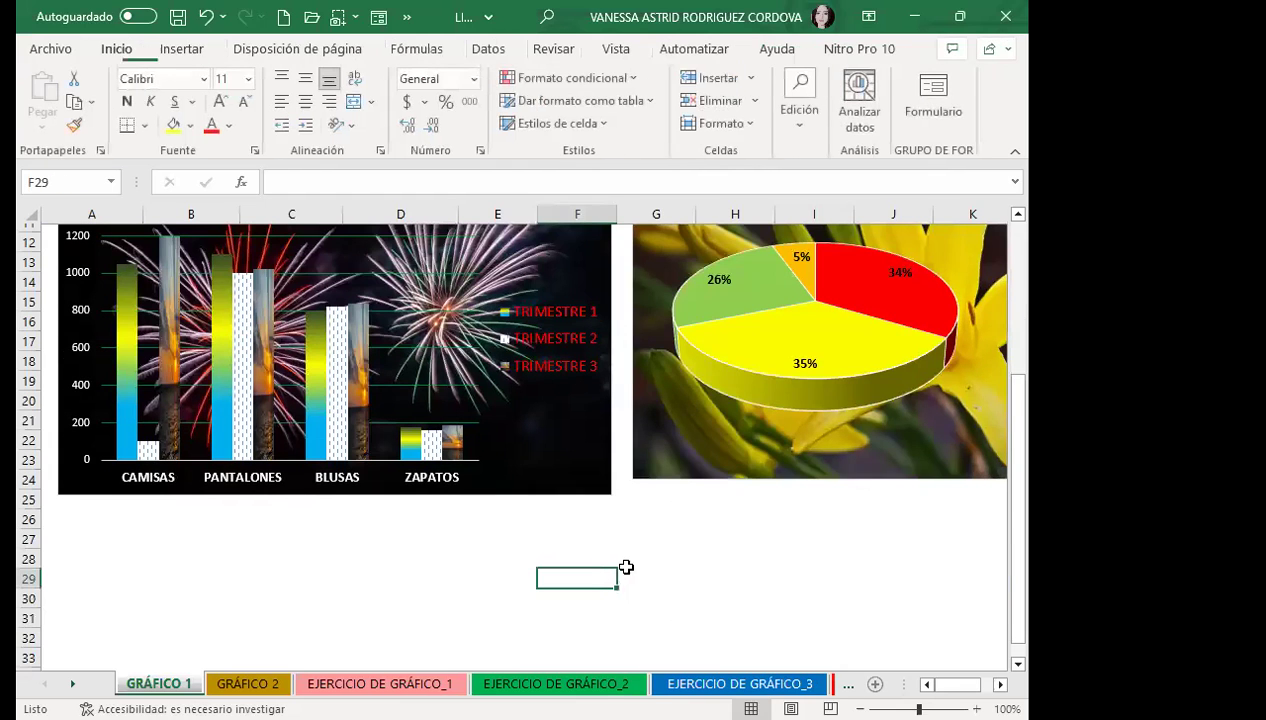
{"action": "scroll", "coordinate": [624, 568], "scroll_direction": "up", "scroll_amount": 4}
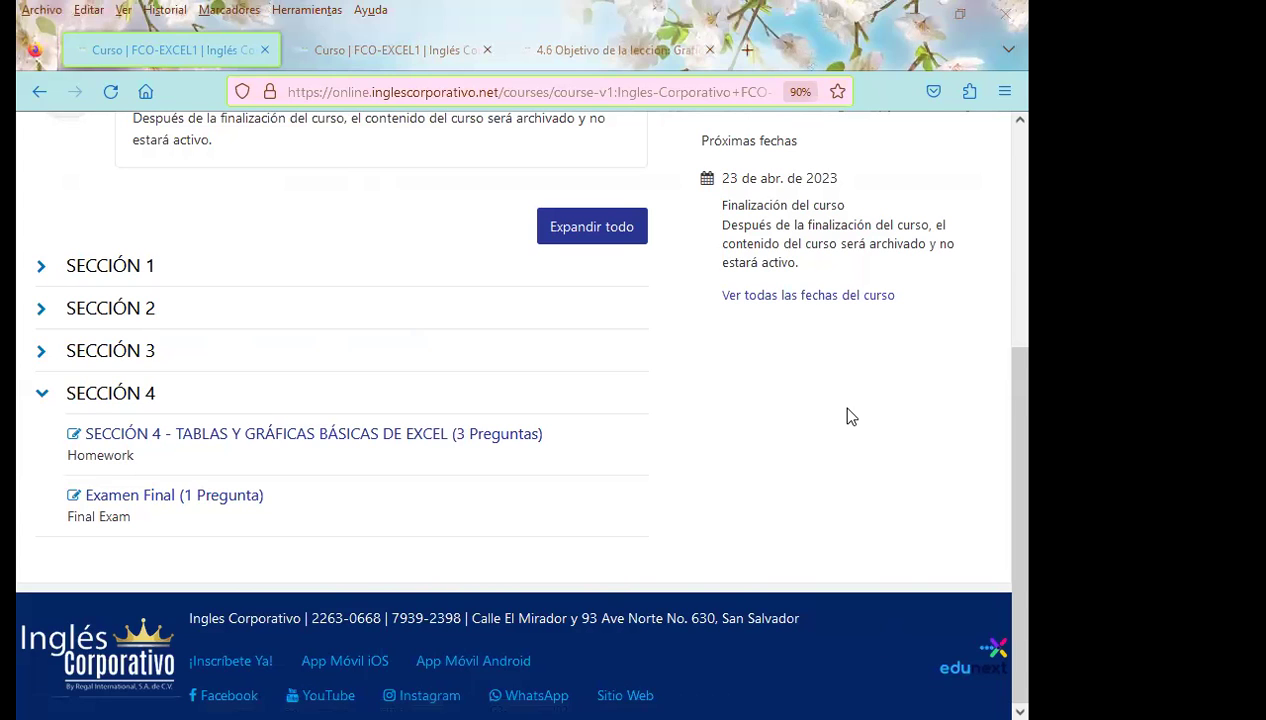
- From the lesson 4.6 tab, open the Foro de discusión clase #19 lesson
{"action": "left_click", "coordinate": [400, 50]}
{"action": "left_click", "coordinate": [620, 50]}
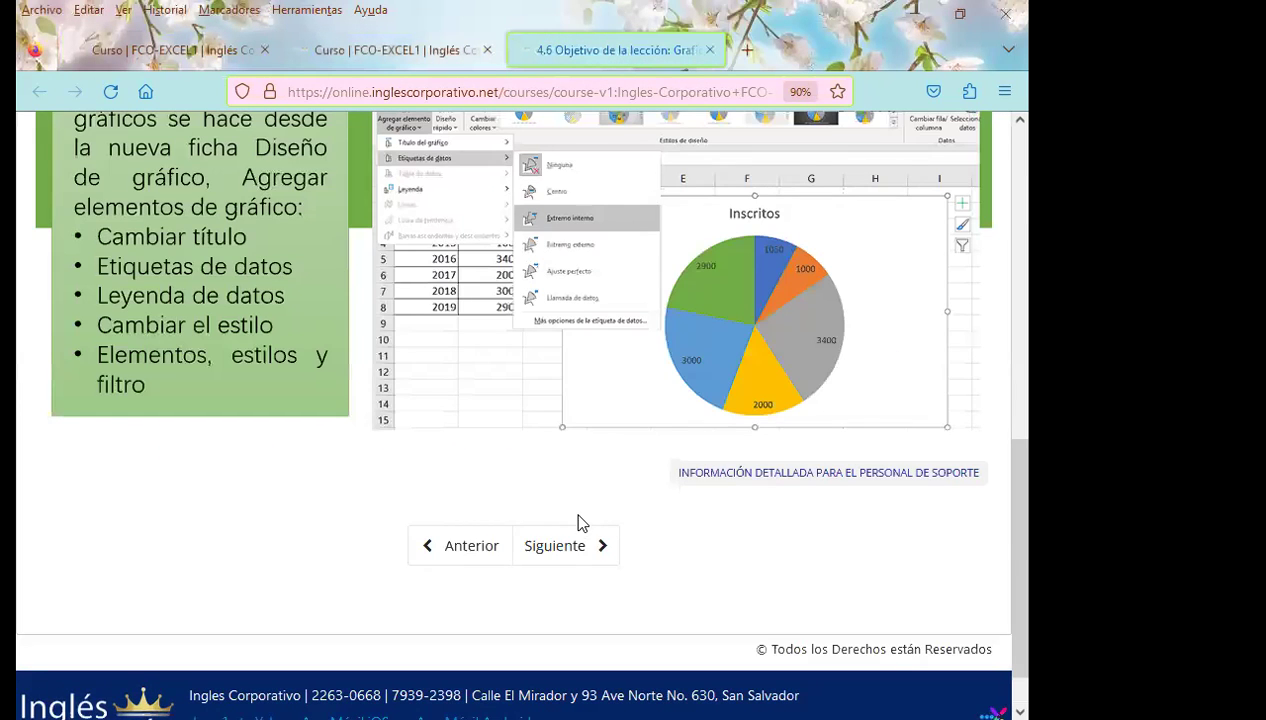
{"action": "scroll", "coordinate": [483, 518], "scroll_direction": "up", "scroll_amount": 4}
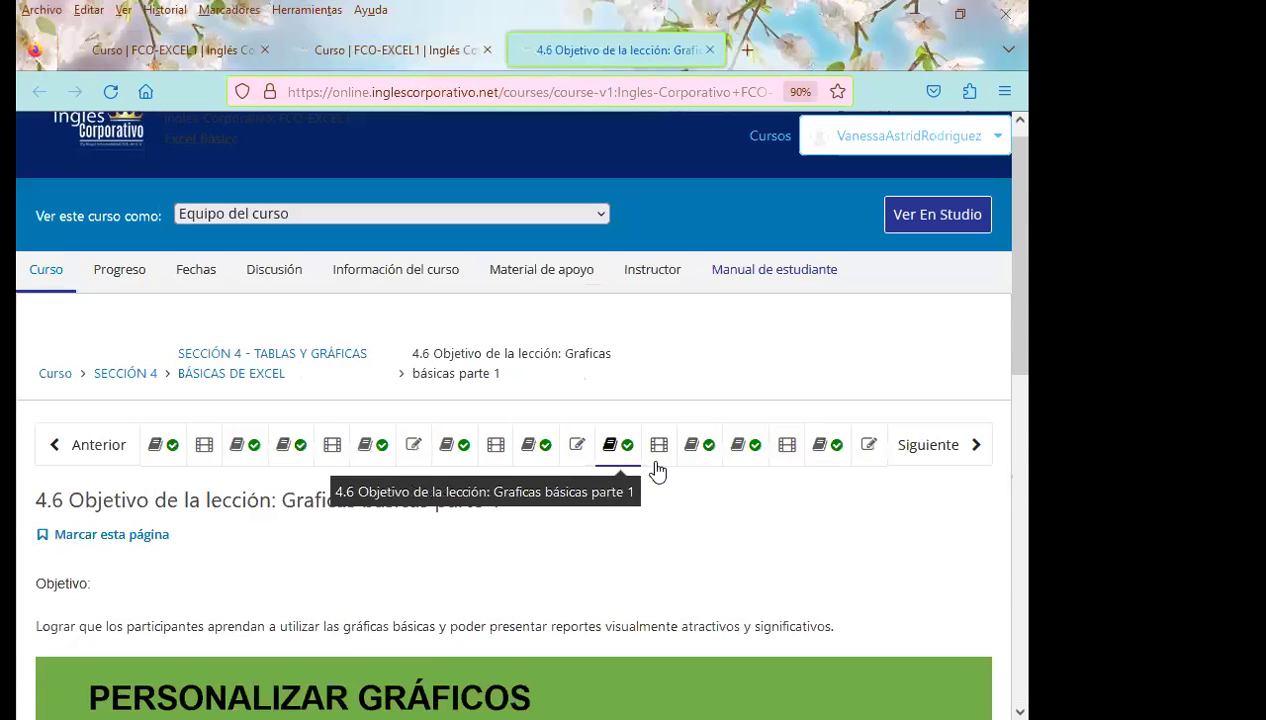
{"action": "left_click", "coordinate": [706, 452]}
{"action": "scroll", "coordinate": [613, 560], "scroll_direction": "down", "scroll_amount": 5}
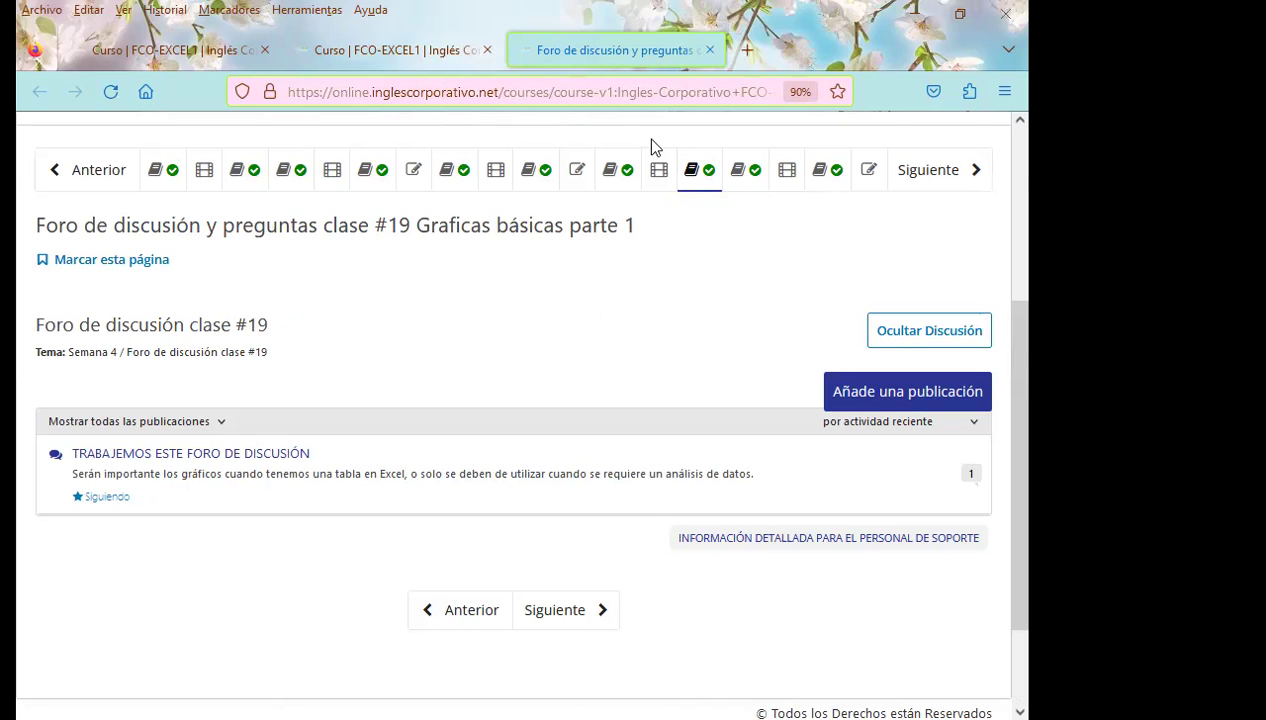
- Open the Sección 4 link from the course outline in a new tab and switch to the newest forum tab
{"action": "left_click", "coordinate": [118, 50]}
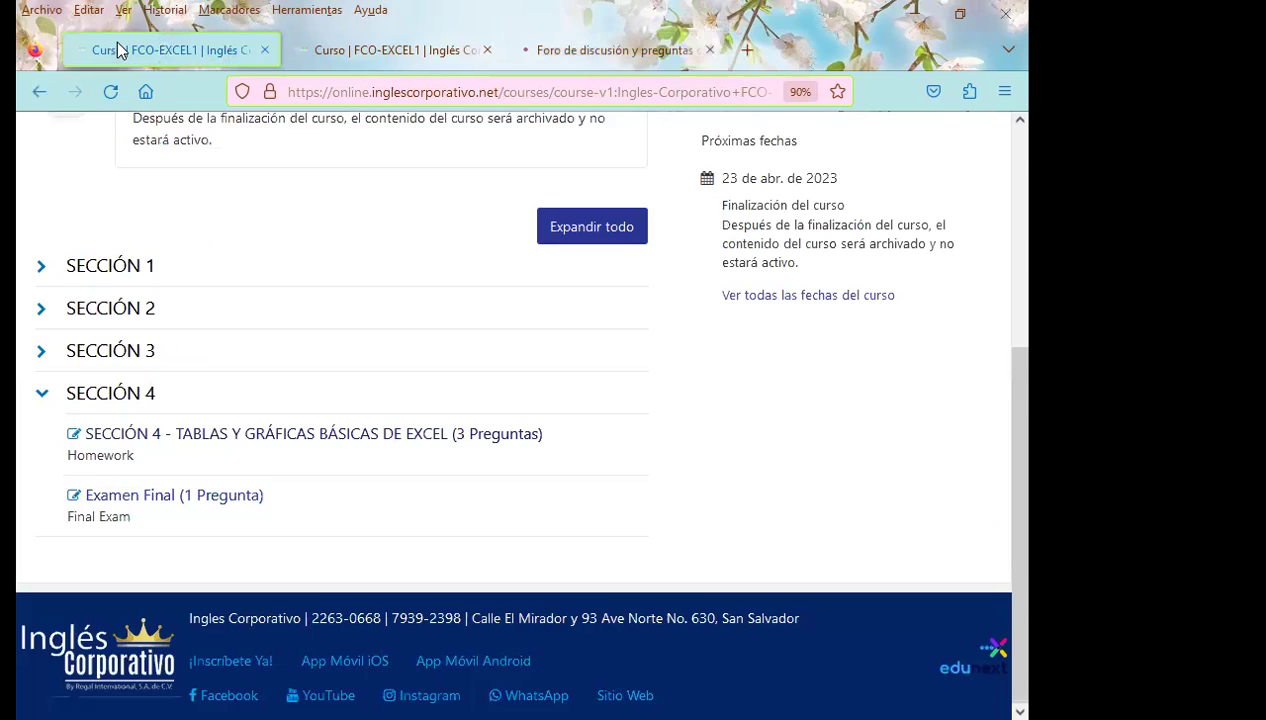
{"action": "left_click", "coordinate": [372, 56]}
{"action": "middle_click", "coordinate": [287, 505]}
{"action": "left_click", "coordinate": [582, 53]}
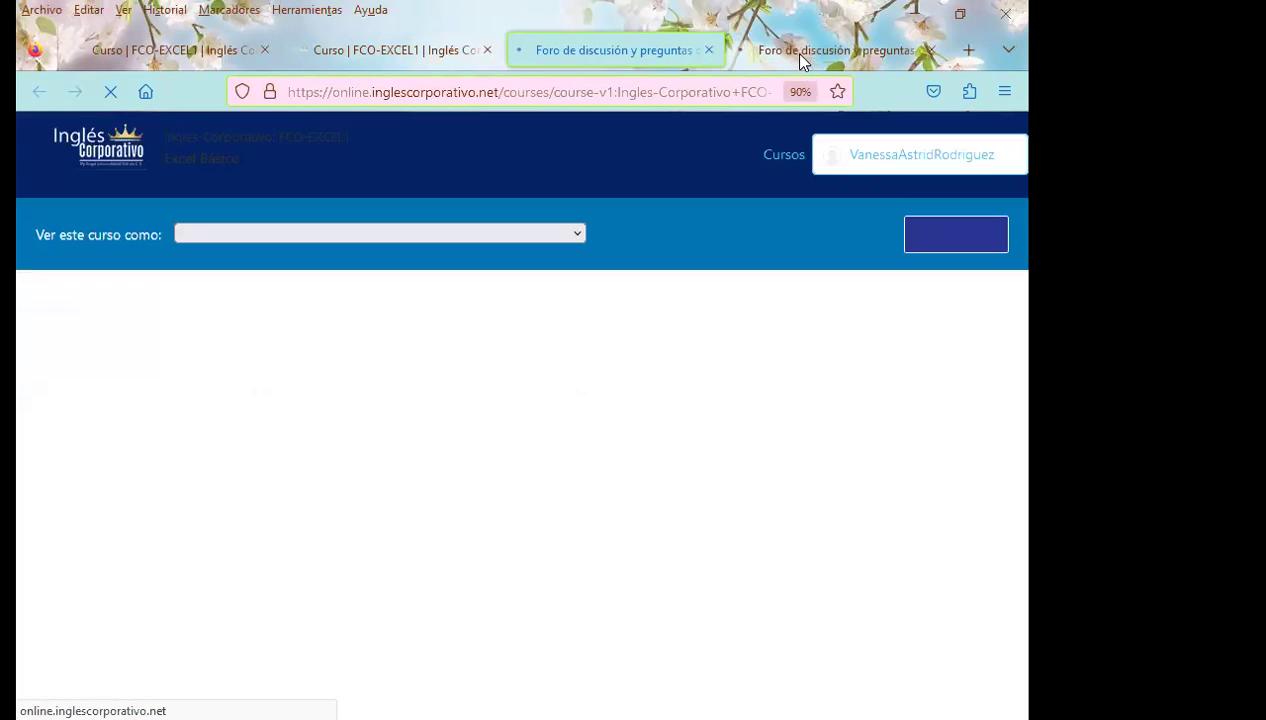
{"action": "left_click", "coordinate": [795, 52]}
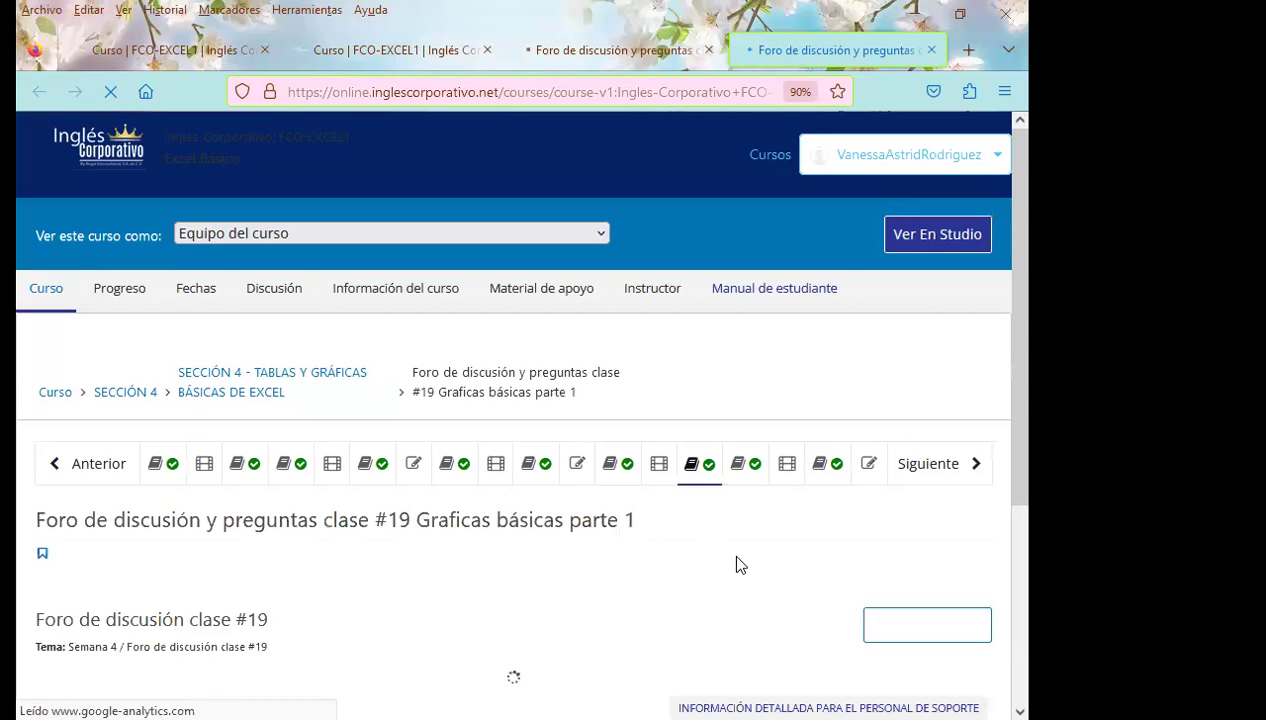
- Open the 'TRABAJEMOS ESTE FORO DE DISCUSIÓN' post and scroll through its two student replies
{"action": "scroll", "coordinate": [616, 590], "scroll_direction": "down", "scroll_amount": 3}
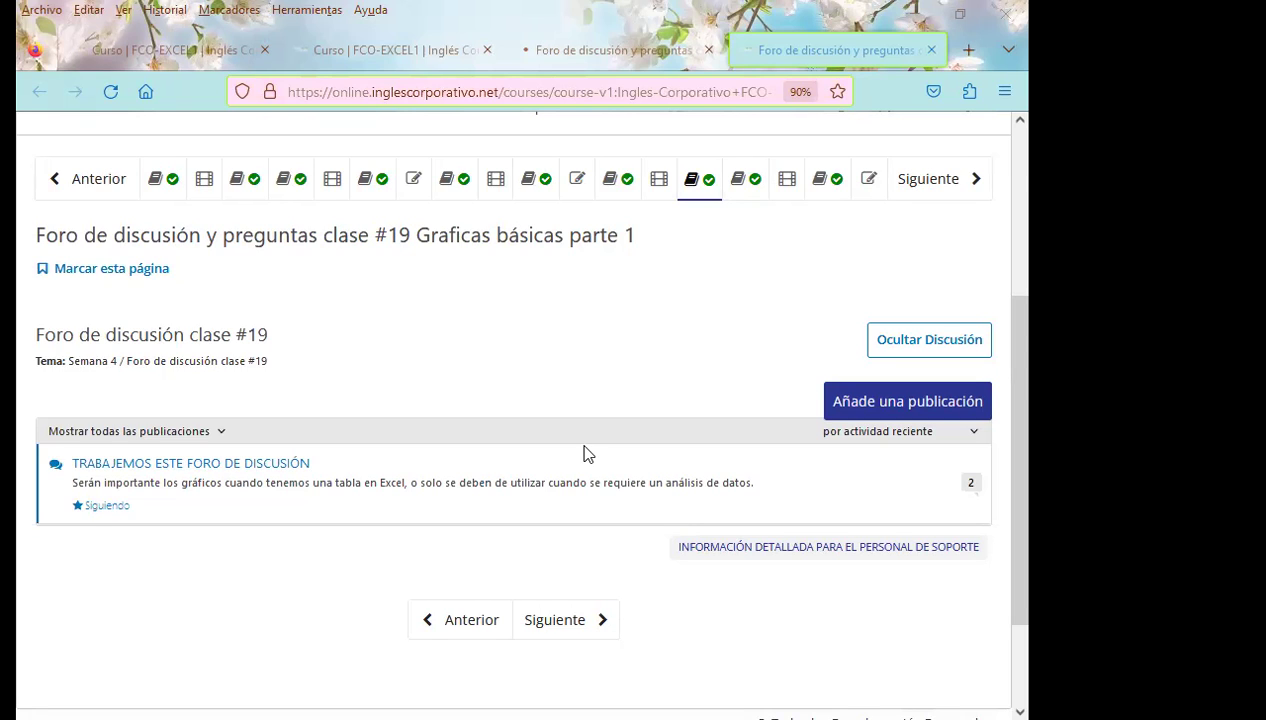
{"action": "left_click", "coordinate": [940, 480]}
{"action": "scroll", "coordinate": [330, 510], "scroll_direction": "down", "scroll_amount": 4}
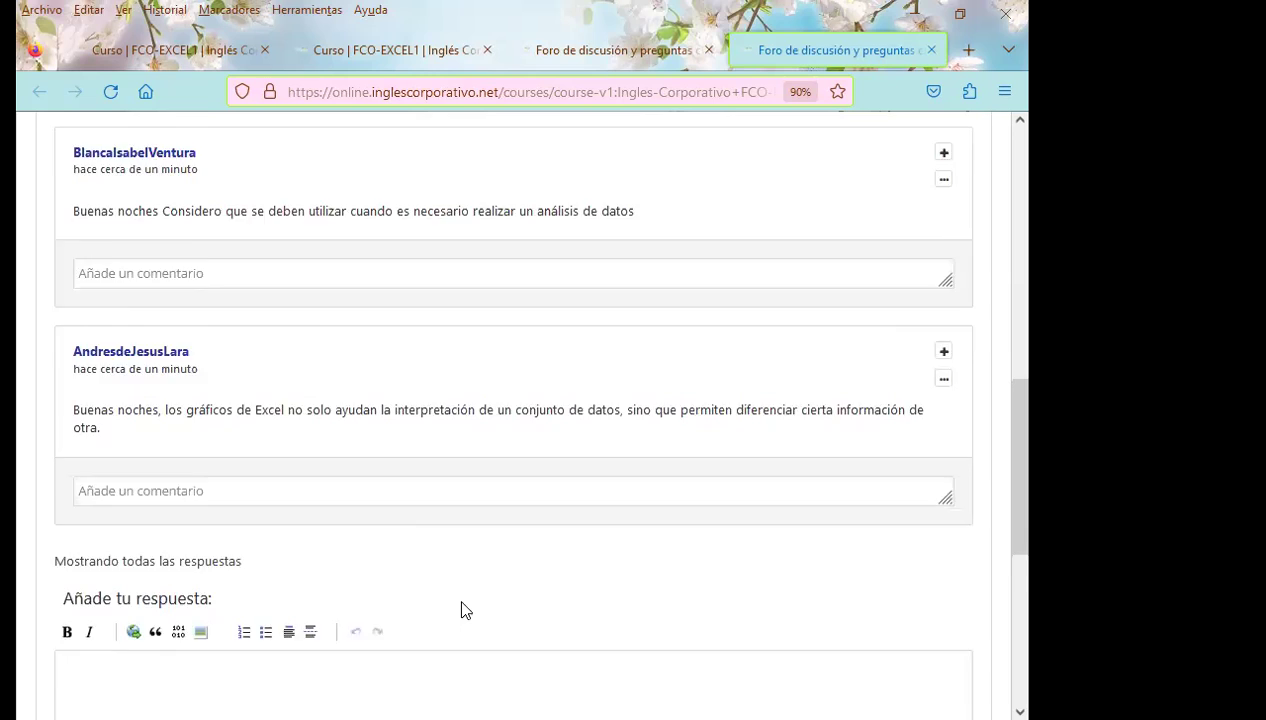
{"action": "scroll", "coordinate": [470, 620], "scroll_direction": "up", "scroll_amount": 2}
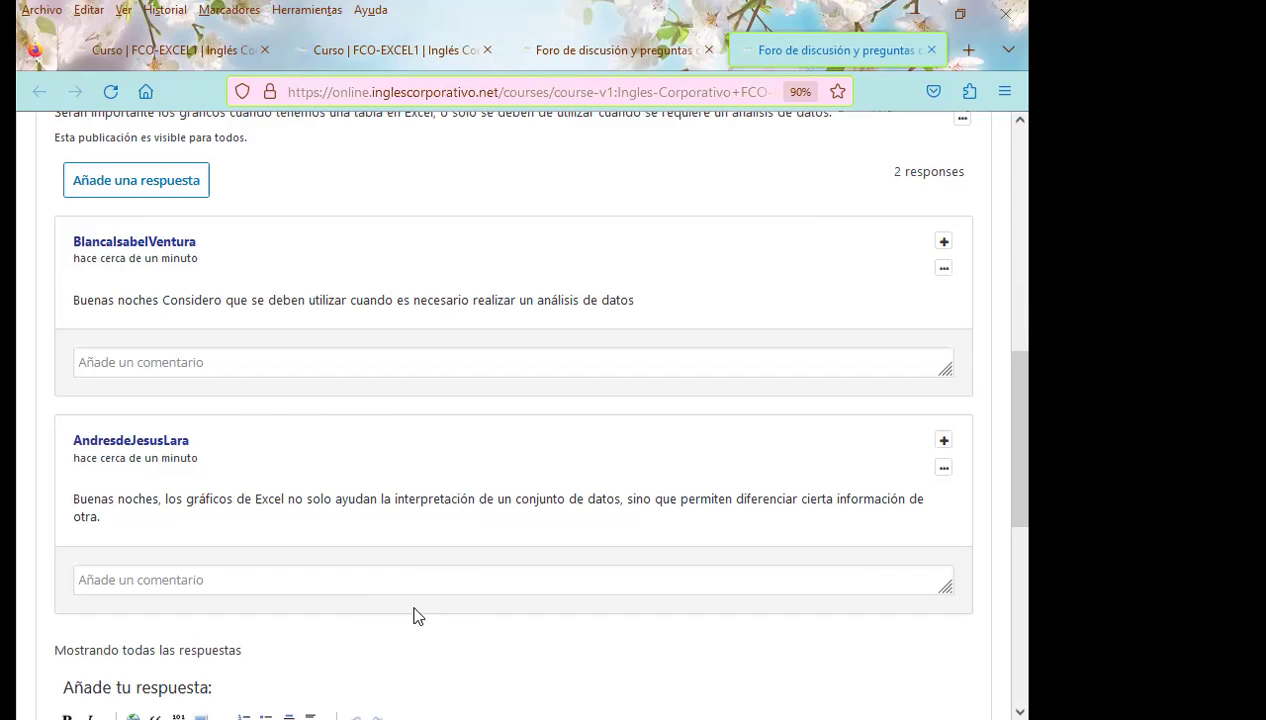
{"action": "scroll", "coordinate": [383, 620], "scroll_direction": "down", "scroll_amount": 2}
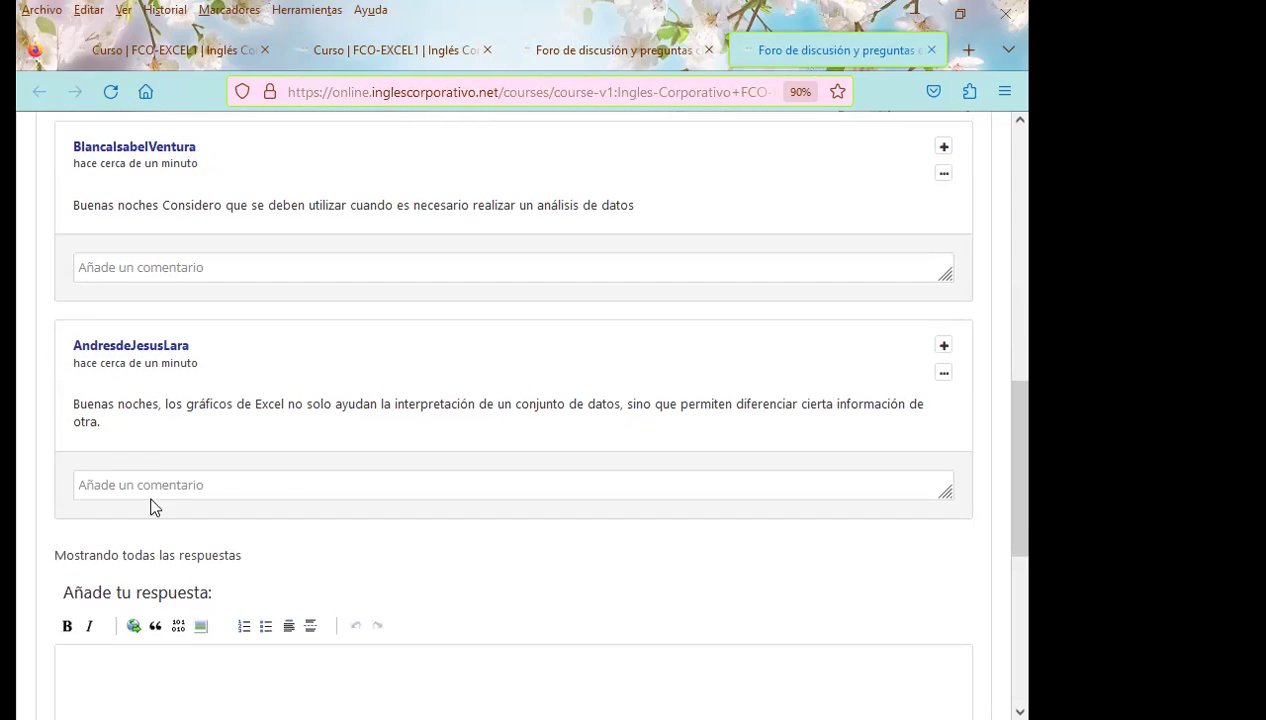
- Expand the empty 'Añade un comentario' editor beneath the student's response
{"action": "left_click", "coordinate": [147, 480]}
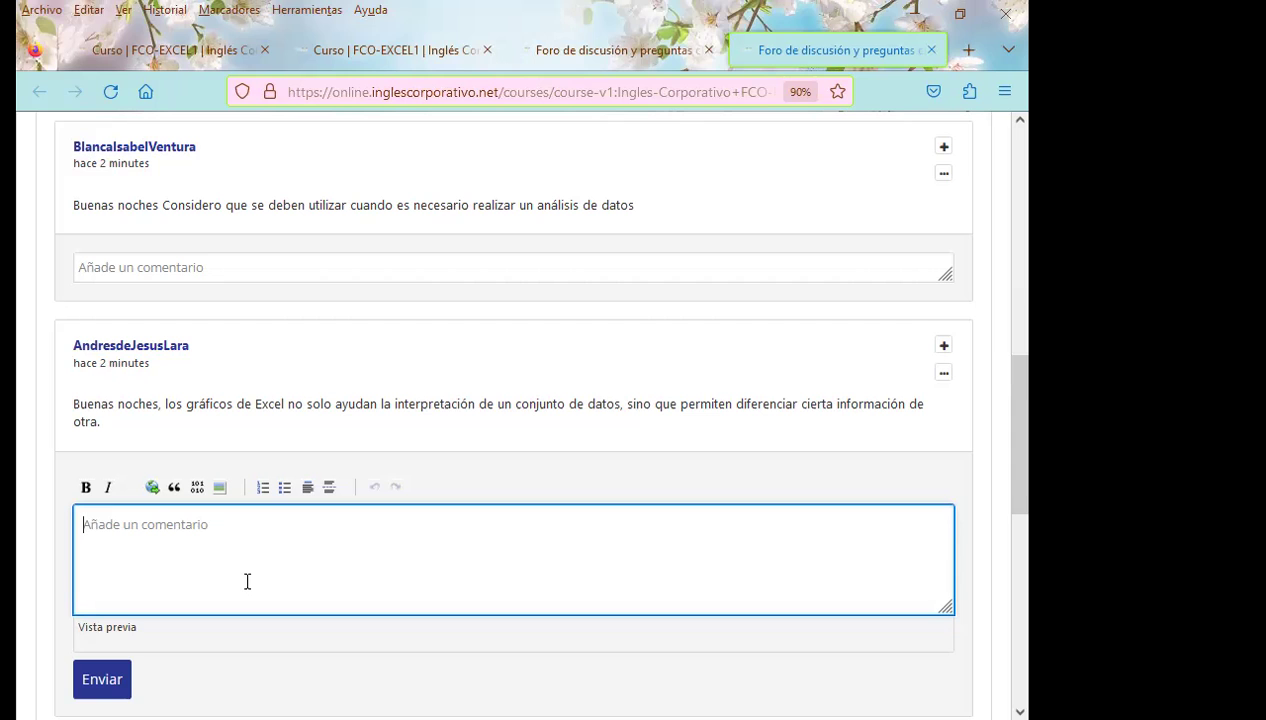
{"action": "scroll", "coordinate": [102, 372], "scroll_direction": "up", "scroll_amount": 2}
{"action": "scroll", "coordinate": [112, 440], "scroll_direction": "down", "scroll_amount": 2}
- Type 'saludos, gracias por su aportación al foro de este día' as a comment under the first reply
{"action": "left_click", "coordinate": [172, 267]}
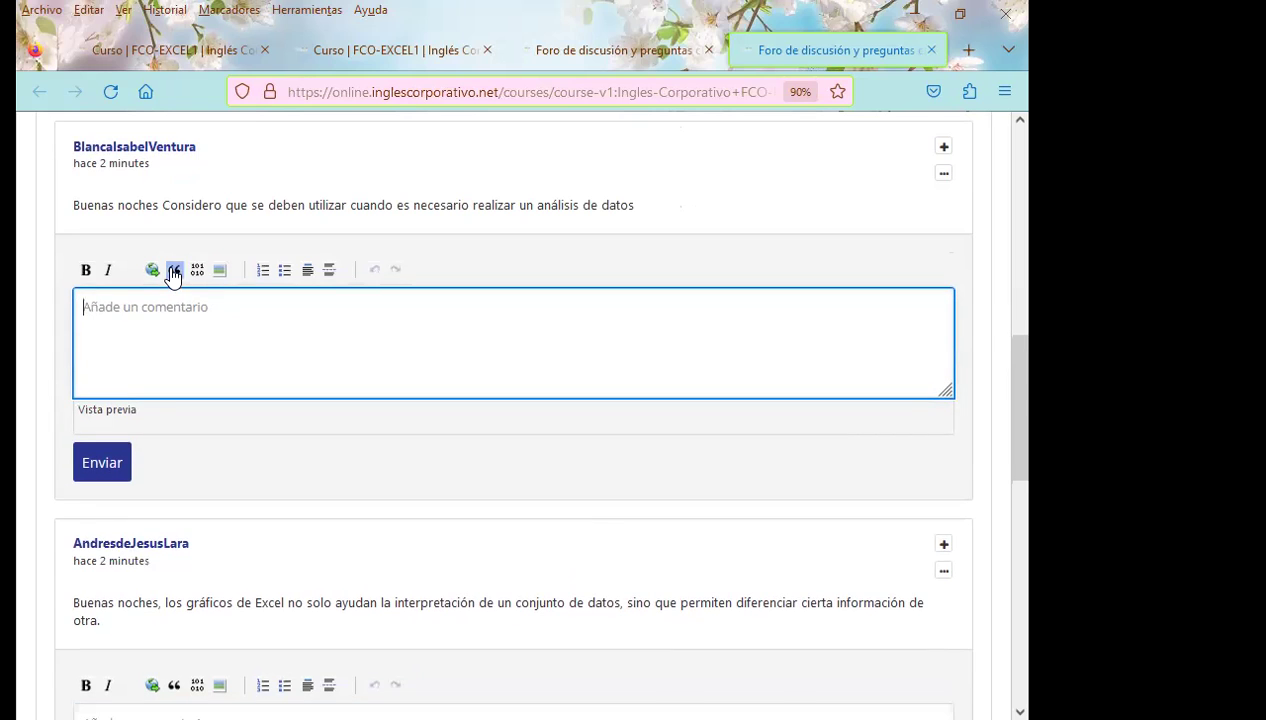
{"action": "type", "text": "sALUD"}
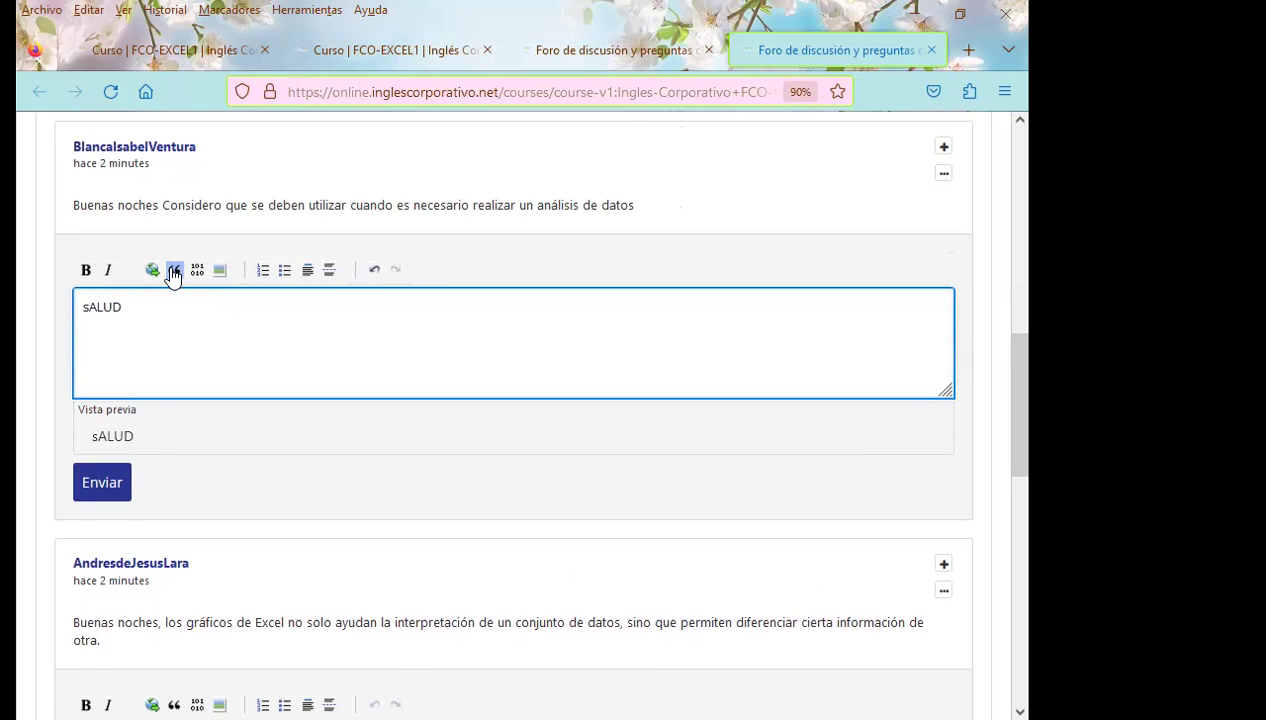
{"action": "key", "text": "BackSpace"}
{"action": "key", "text": "BackSpace"}
{"action": "key", "text": "BackSpace"}
{"action": "type", "text": "saludos, gracias por su aportación al foro de este día"}
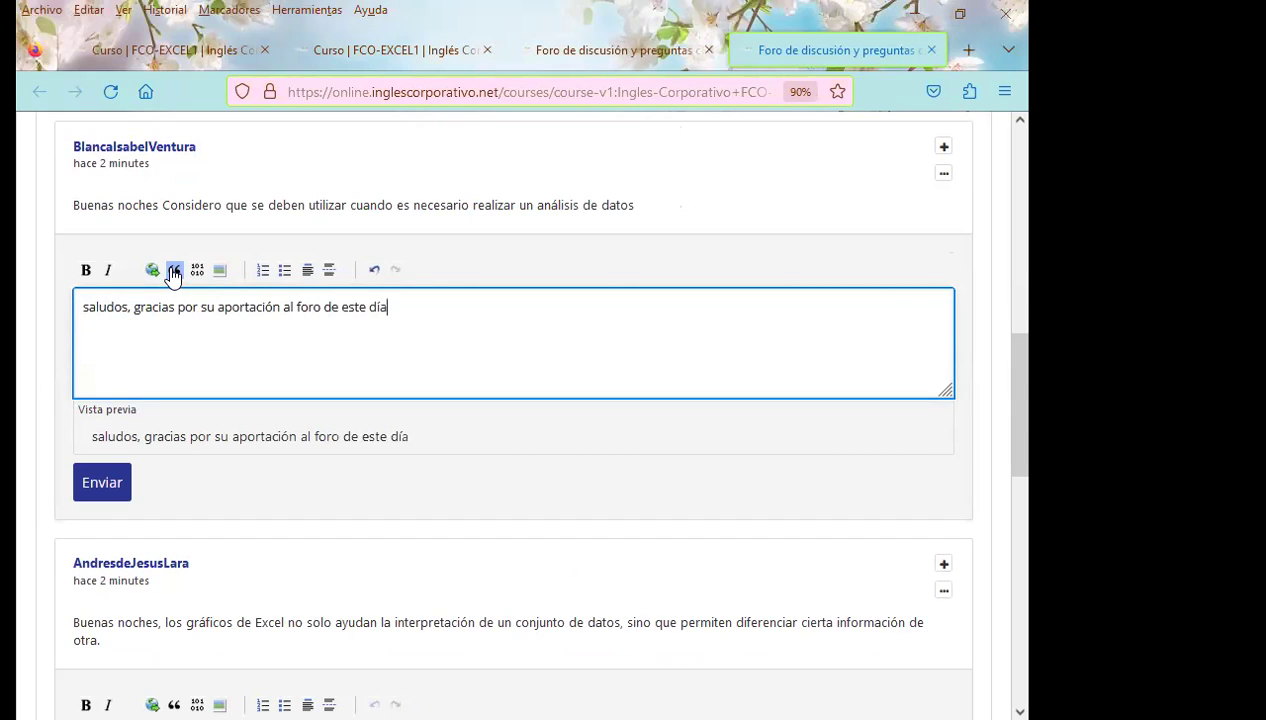
{"action": "scroll", "coordinate": [240, 500], "scroll_direction": "up", "scroll_amount": 1}
{"action": "scroll", "coordinate": [245, 510], "scroll_direction": "down", "scroll_amount": 4}
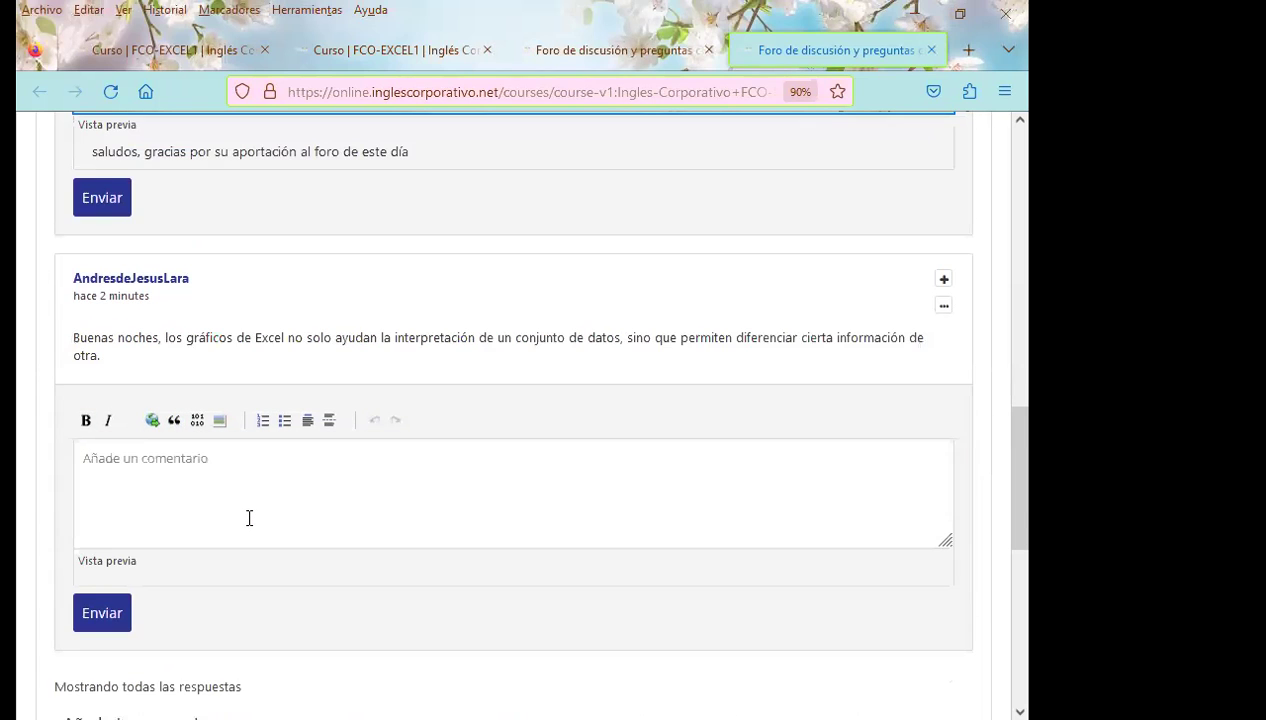
{"action": "scroll", "coordinate": [243, 517], "scroll_direction": "down", "scroll_amount": 3}
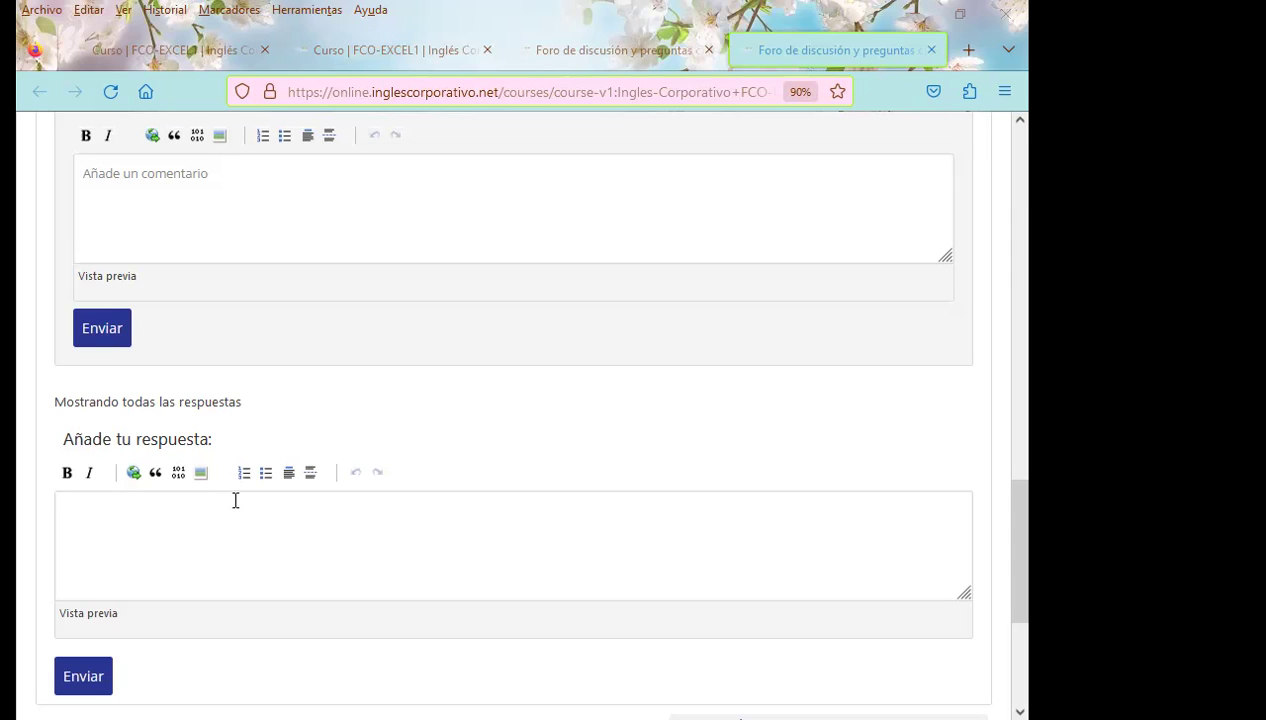
{"action": "scroll", "coordinate": [232, 508], "scroll_direction": "up", "scroll_amount": 3}
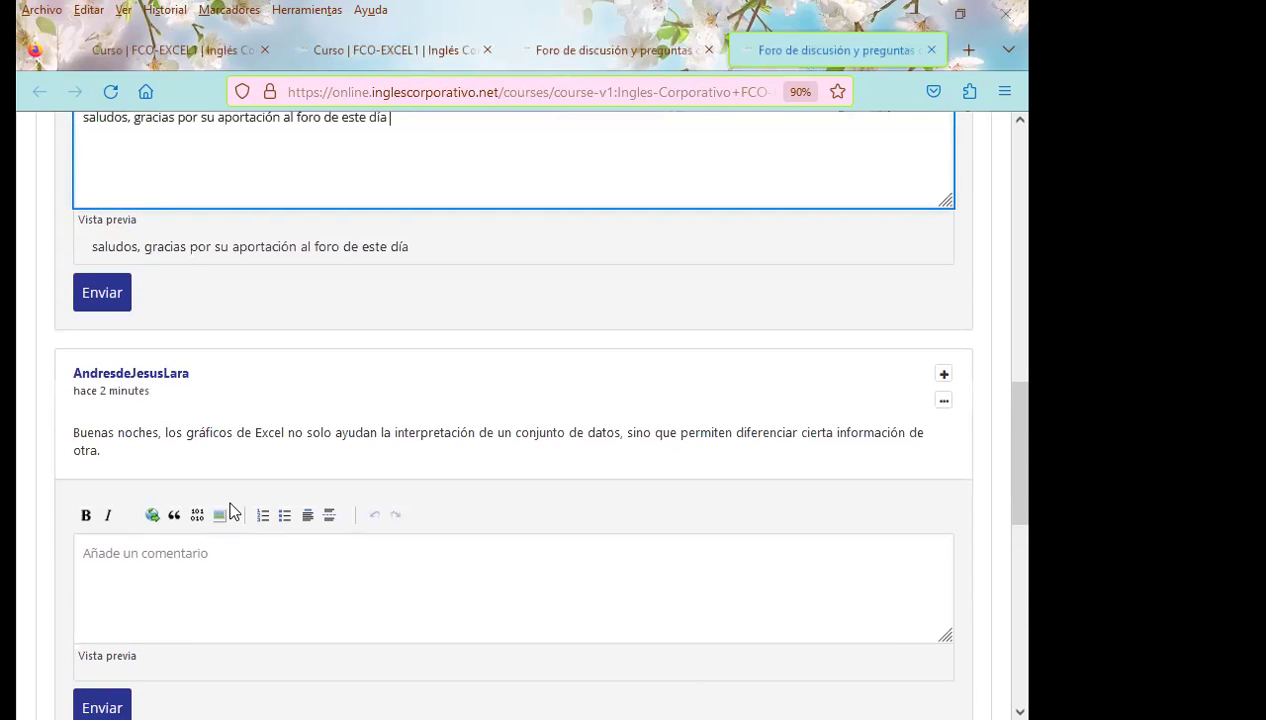
- Capitalize the comment to 'Saludos…', copy its text, and post it on the first reply
{"action": "left_click", "coordinate": [100, 244]}
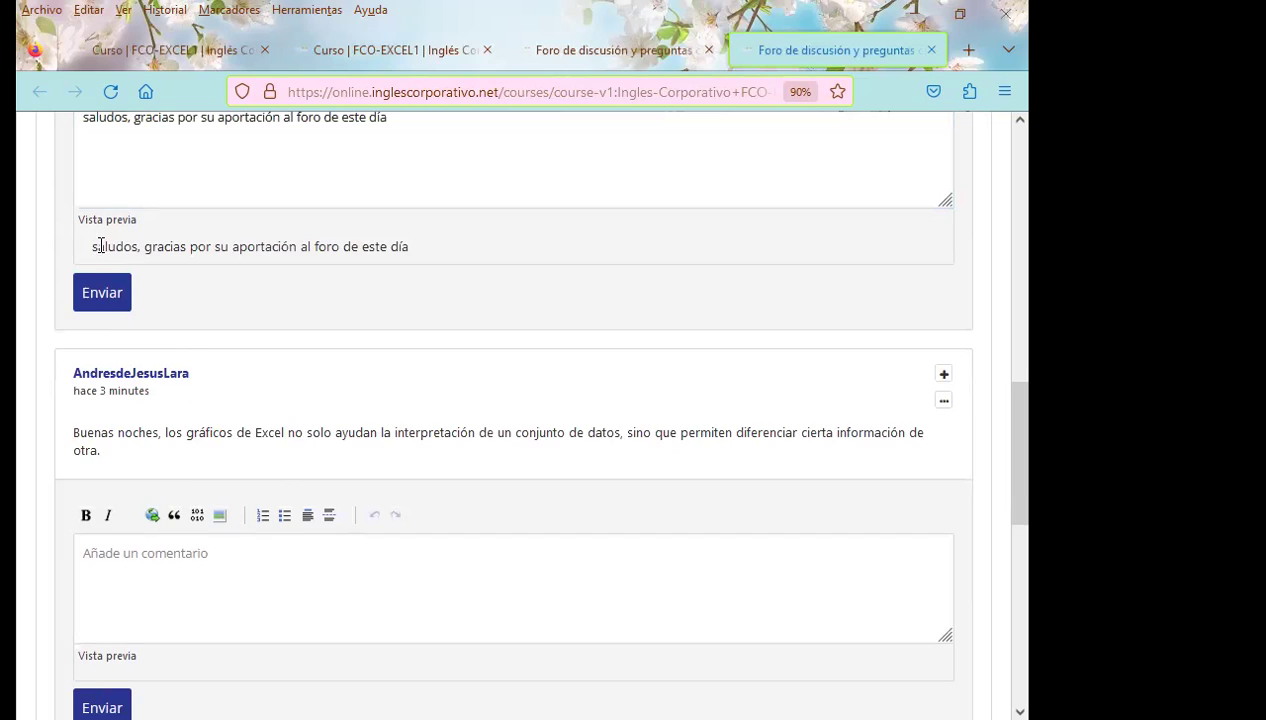
{"action": "scroll", "coordinate": [121, 172], "scroll_direction": "up", "scroll_amount": 2}
{"action": "left_click", "coordinate": [86, 307]}
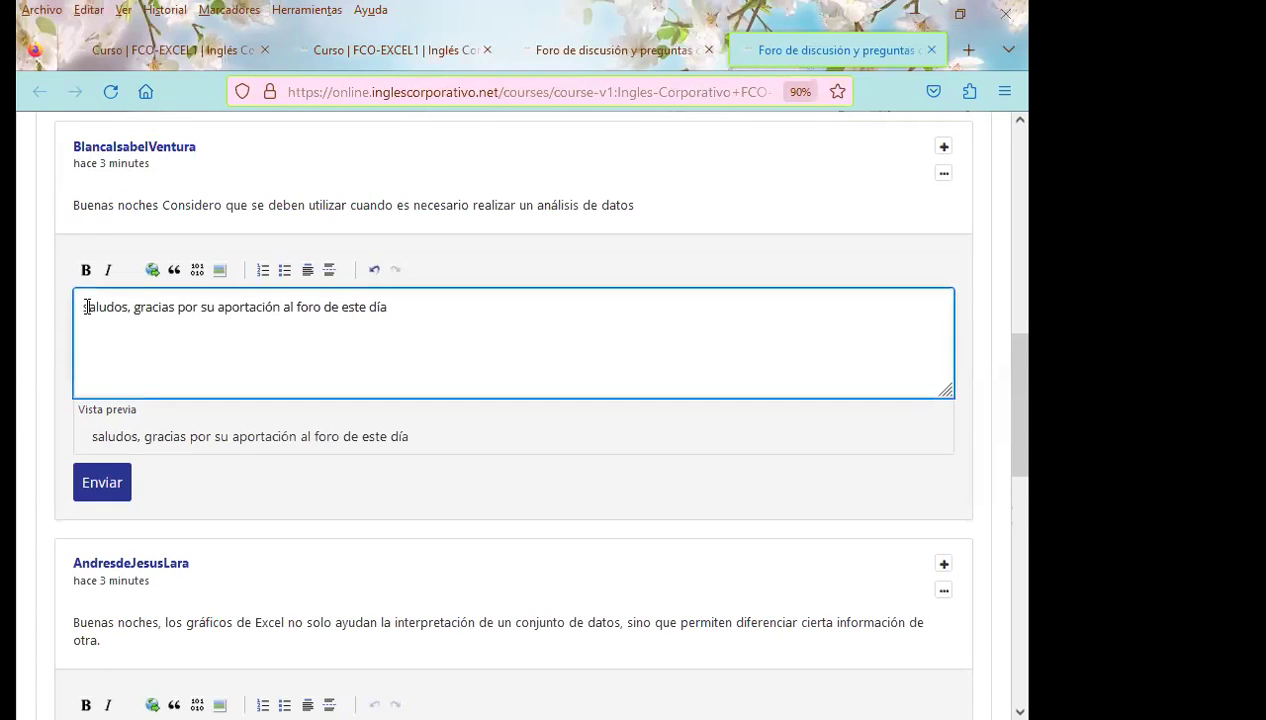
{"action": "key", "text": "Delete"}
{"action": "type", "text": "Sa"}
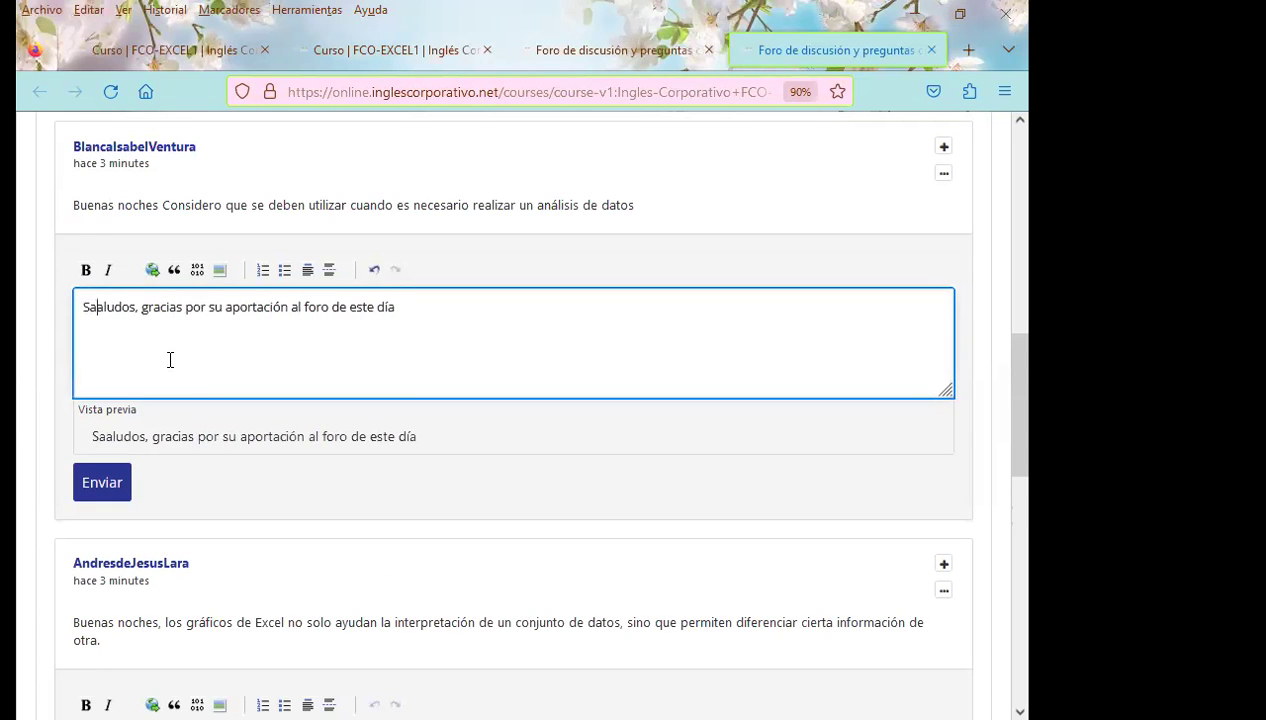
{"action": "key", "text": "BackSpace"}
{"action": "left_click_drag", "start_coordinate": [82, 307], "coordinate": [419, 316]}
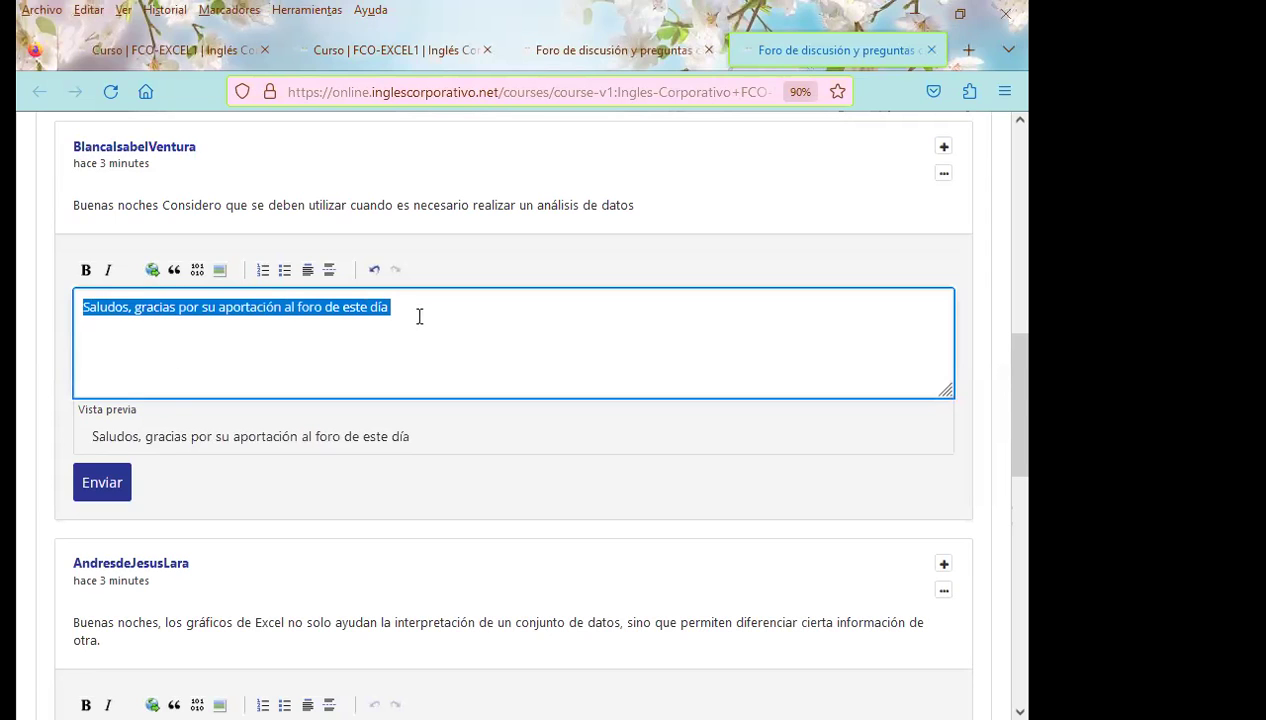
{"action": "scroll", "coordinate": [190, 415], "scroll_direction": "down", "scroll_amount": 1}
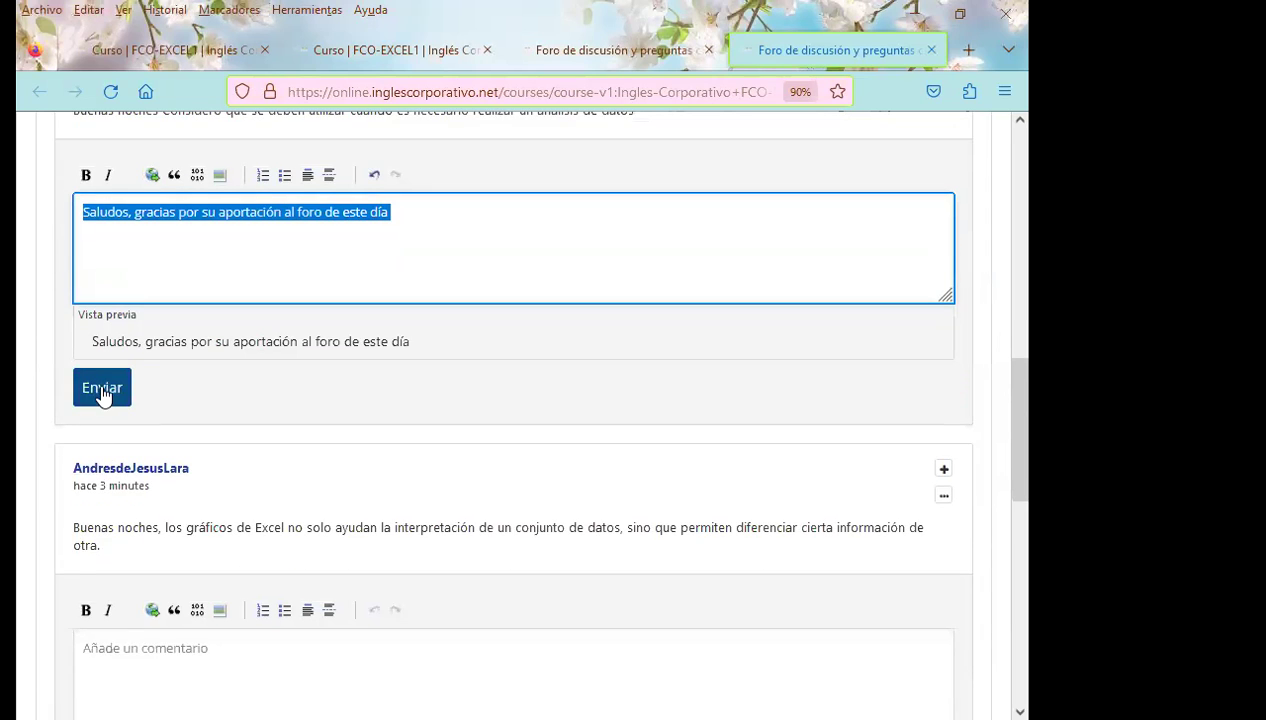
{"action": "left_click", "coordinate": [103, 392]}
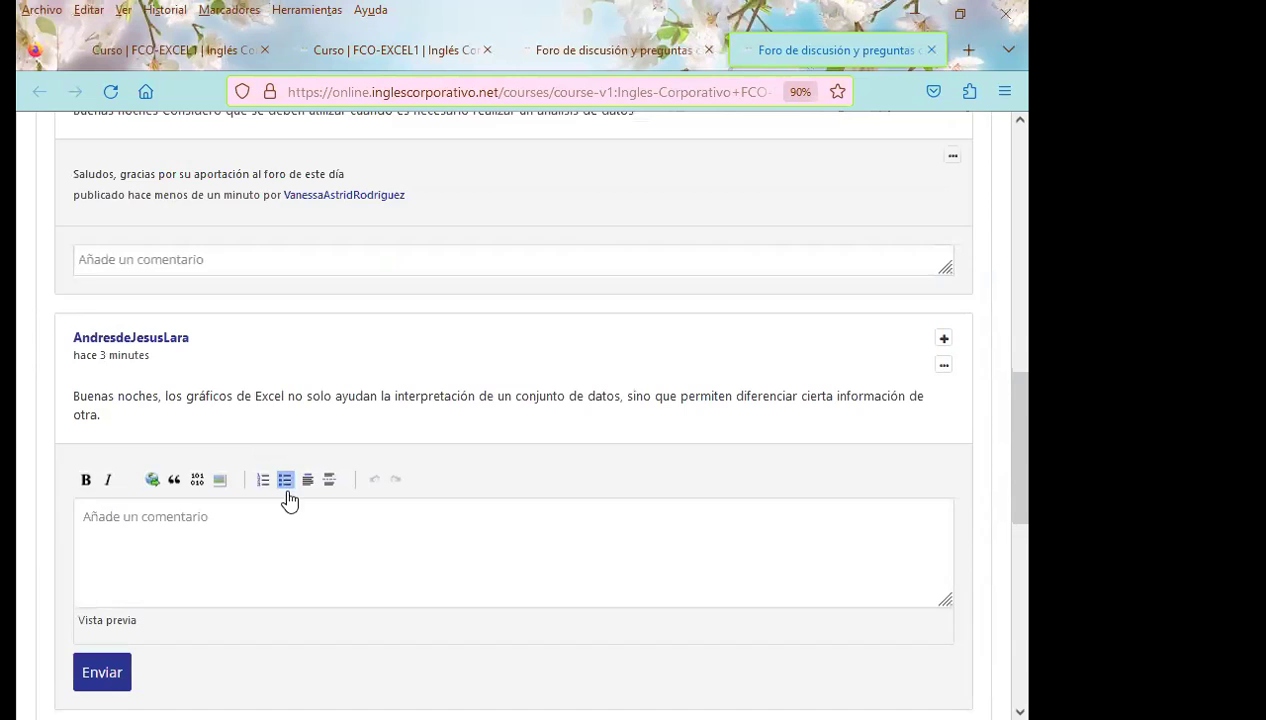
- Post the same thank-you comment under the second reply and dismiss the request error
{"action": "scroll", "coordinate": [228, 557], "scroll_direction": "up", "scroll_amount": 1}
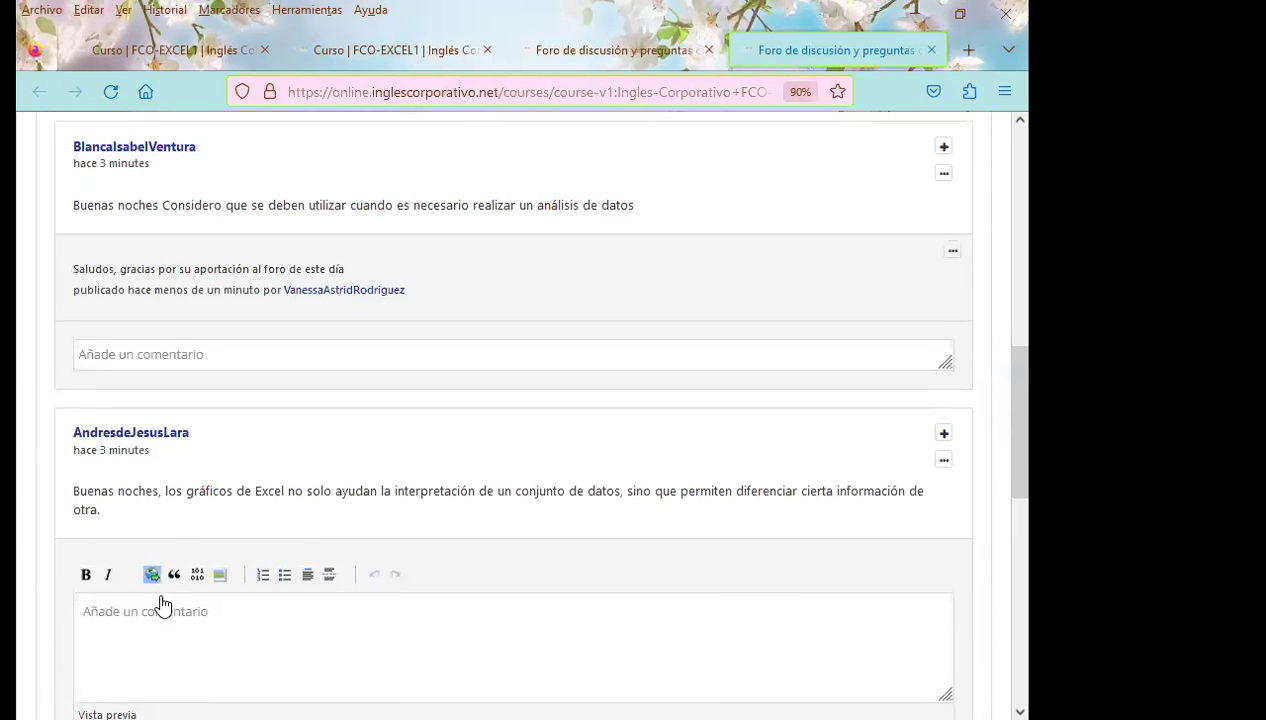
{"action": "scroll", "coordinate": [150, 590], "scroll_direction": "down", "scroll_amount": 2}
{"action": "left_click", "coordinate": [117, 421]}
{"action": "type", "text": "Saludos, gracias por su aportación al foro de este día"}
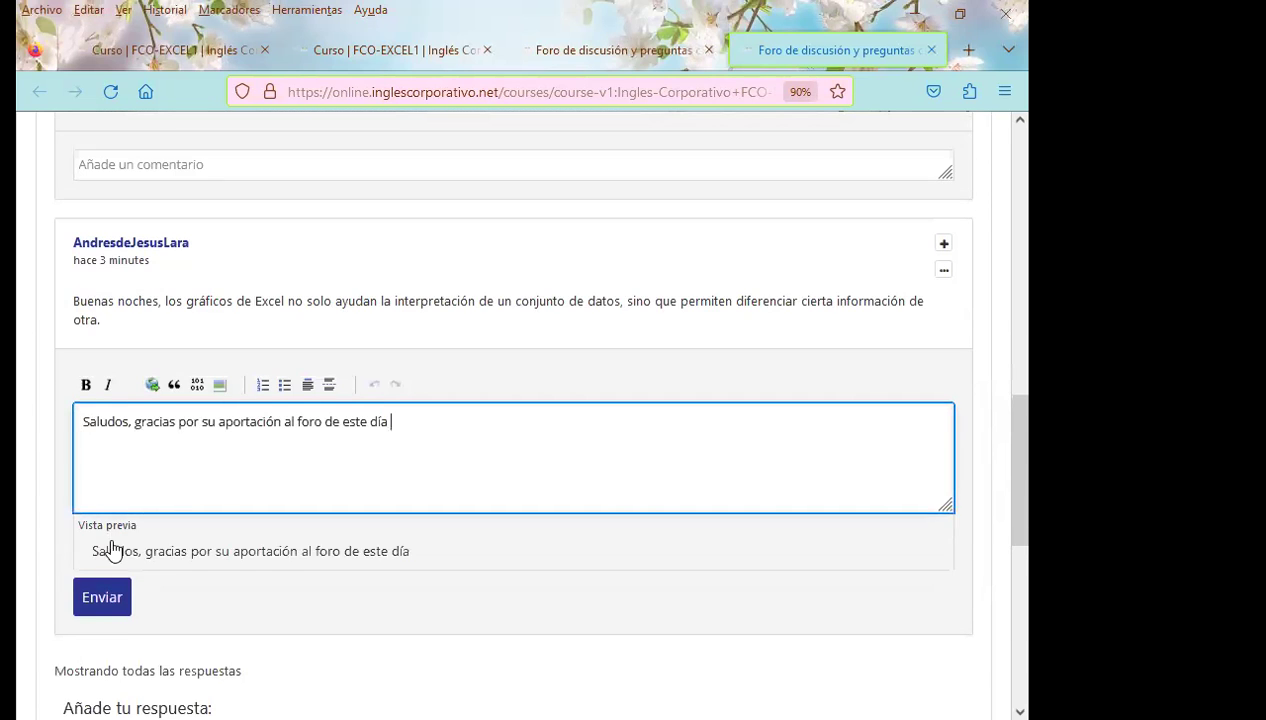
{"action": "scroll", "coordinate": [100, 545], "scroll_direction": "down", "scroll_amount": 1}
{"action": "left_click", "coordinate": [101, 520]}
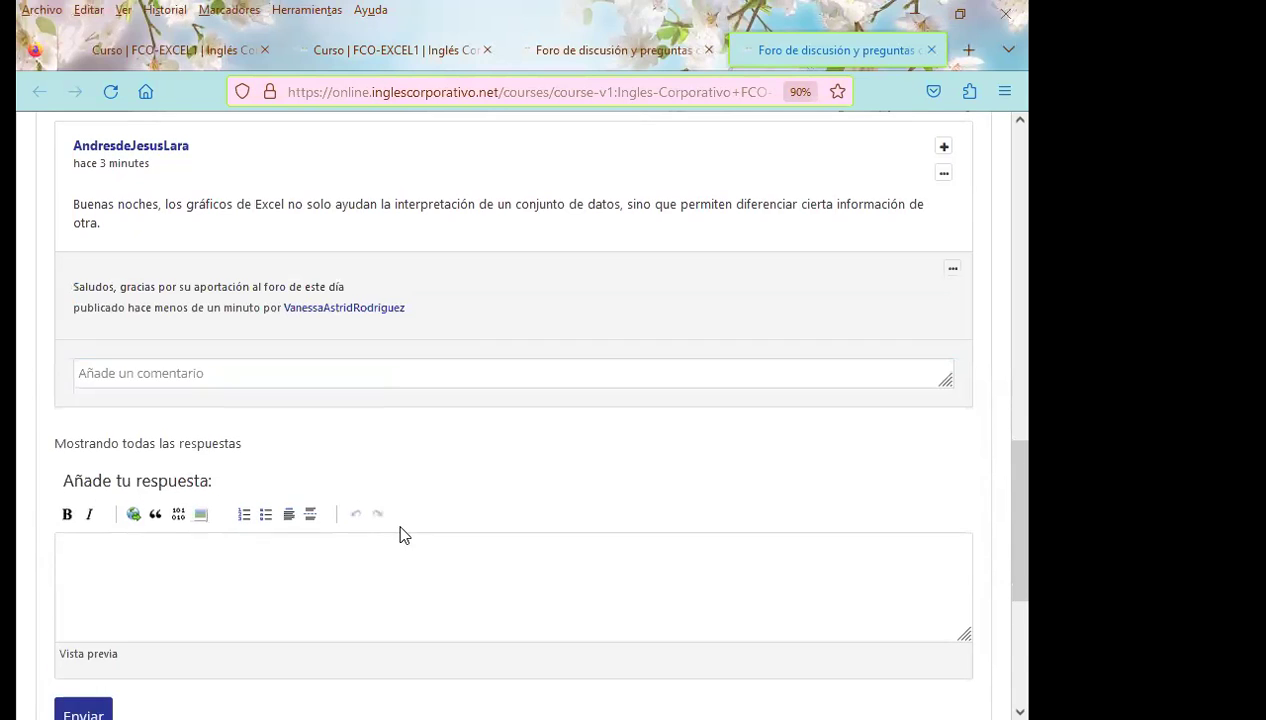
{"action": "scroll", "coordinate": [390, 528], "scroll_direction": "down", "scroll_amount": 2}
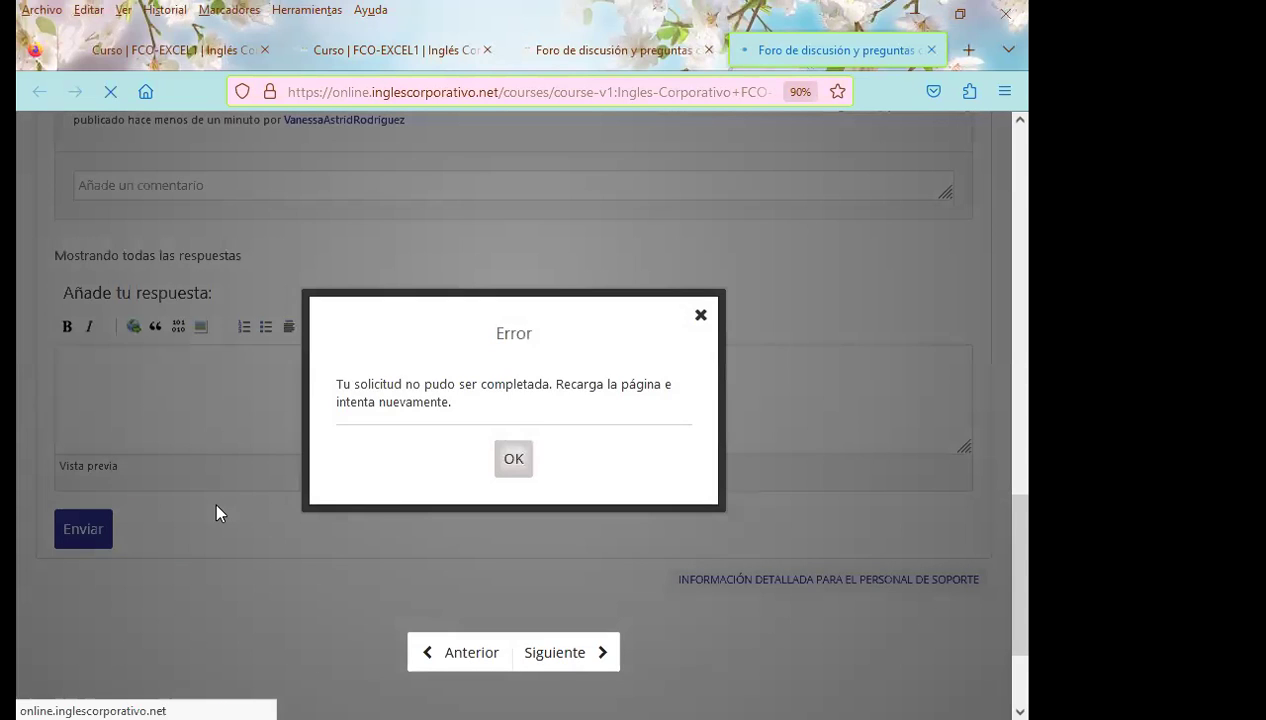
{"action": "left_click", "coordinate": [513, 458]}
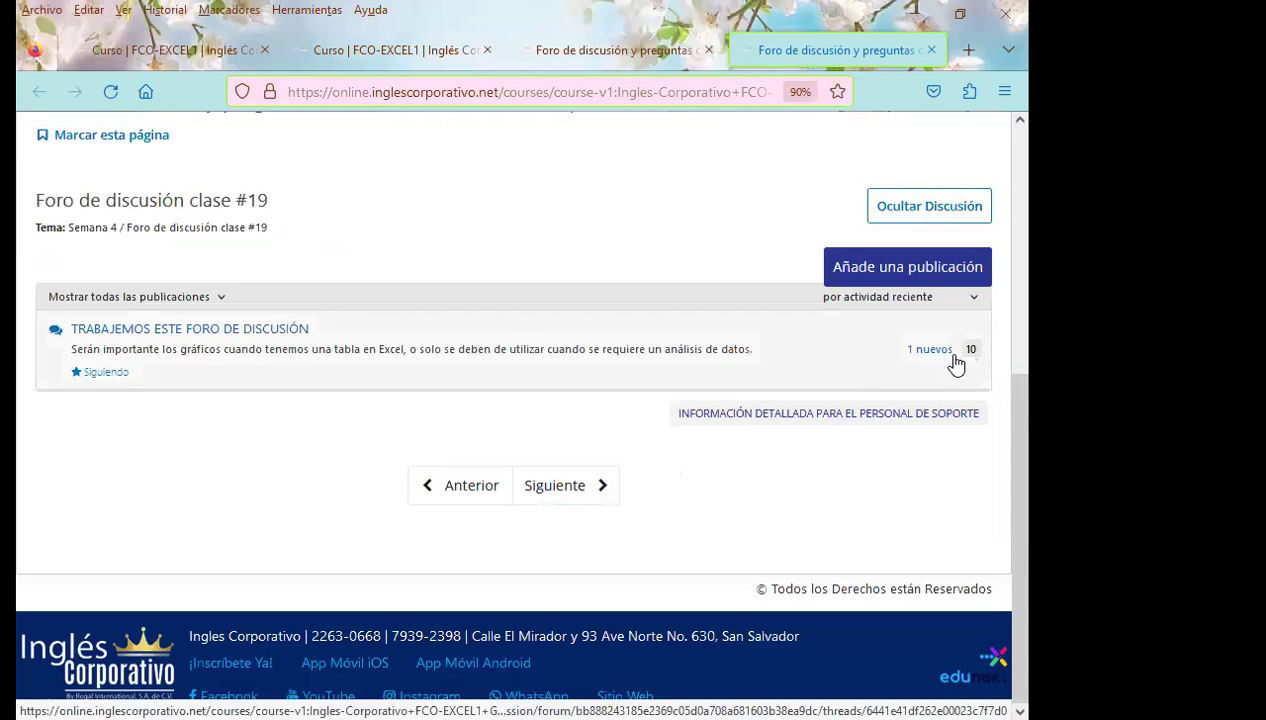
- Reopen the TRABAJEMOS ESTE FORO DE DISCUSIÓN thread and begin a comment on the third reply
{"action": "left_click", "coordinate": [968, 355]}
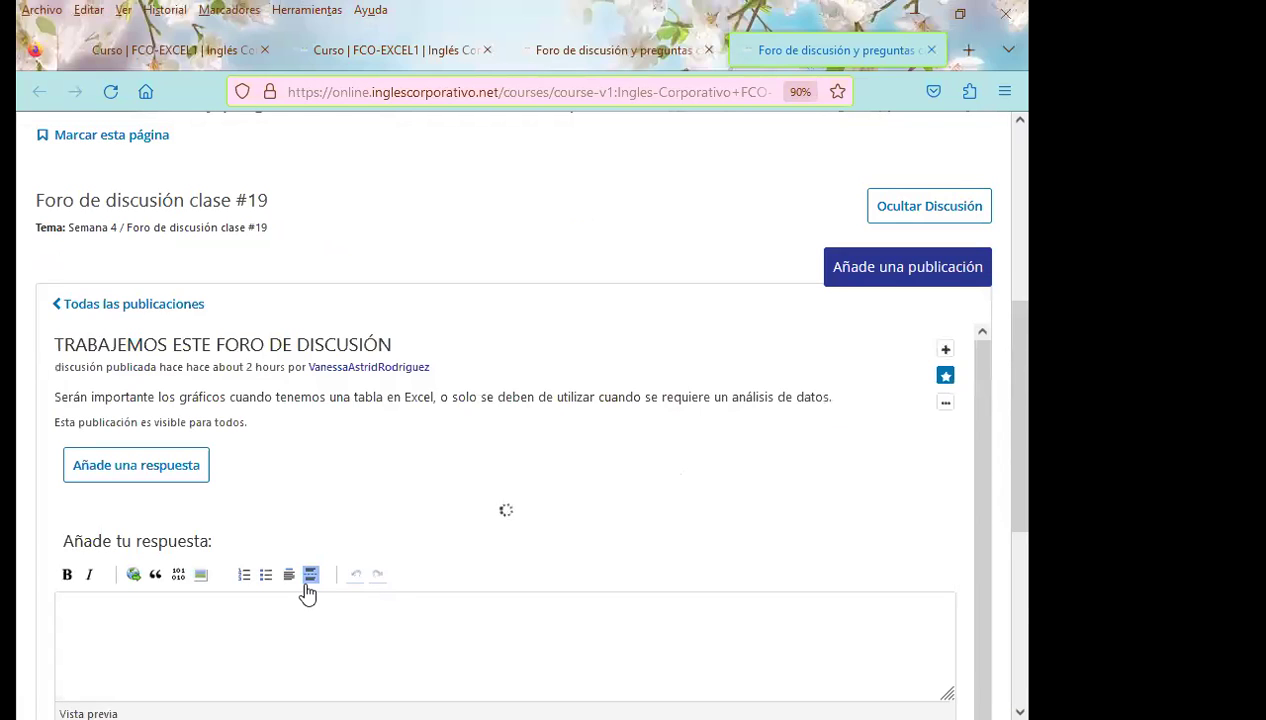
{"action": "scroll", "coordinate": [20, 557], "scroll_direction": "down", "scroll_amount": 2}
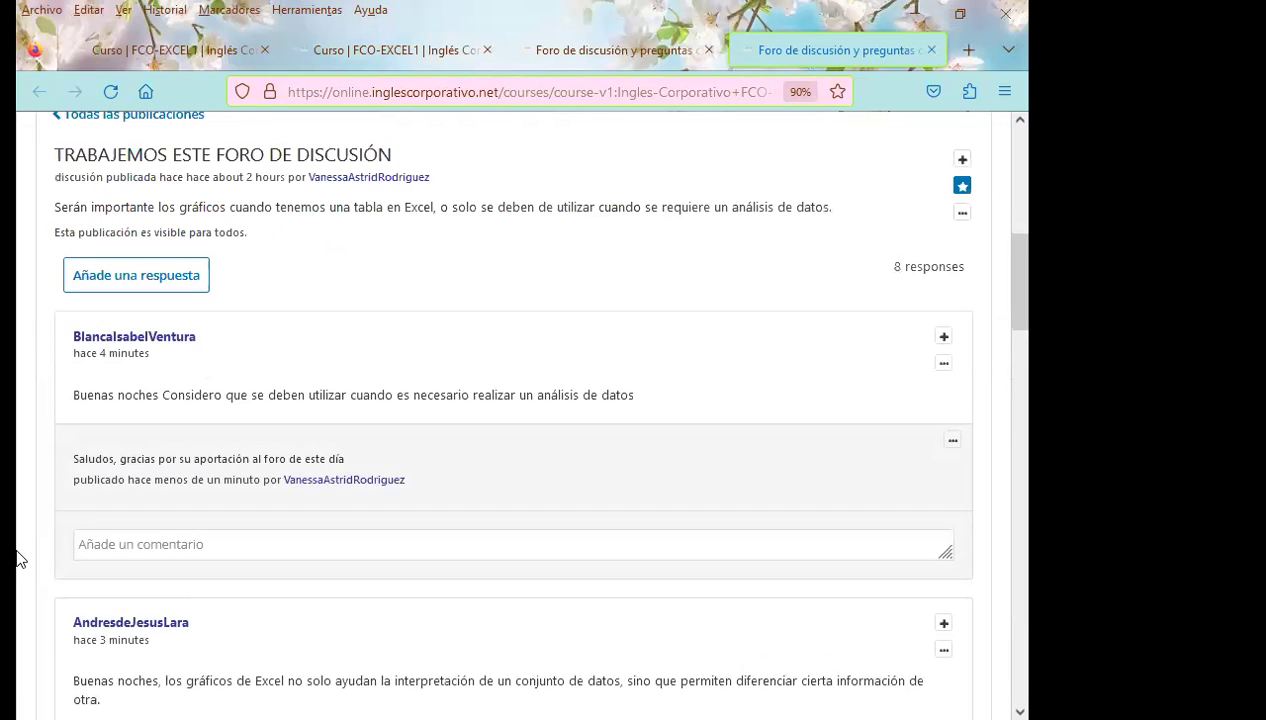
{"action": "scroll", "coordinate": [18, 558], "scroll_direction": "down", "scroll_amount": 2}
{"action": "scroll", "coordinate": [18, 558], "scroll_direction": "down", "scroll_amount": 3}
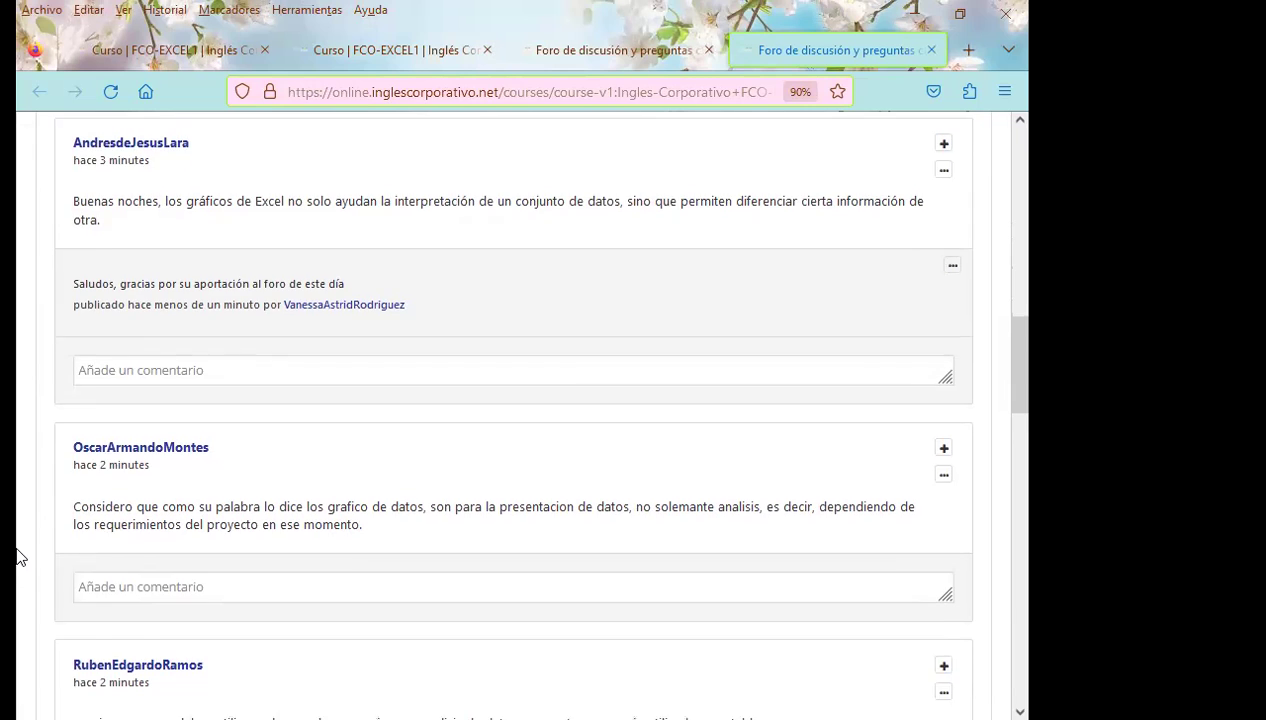
{"action": "scroll", "coordinate": [17, 557], "scroll_direction": "down", "scroll_amount": 2}
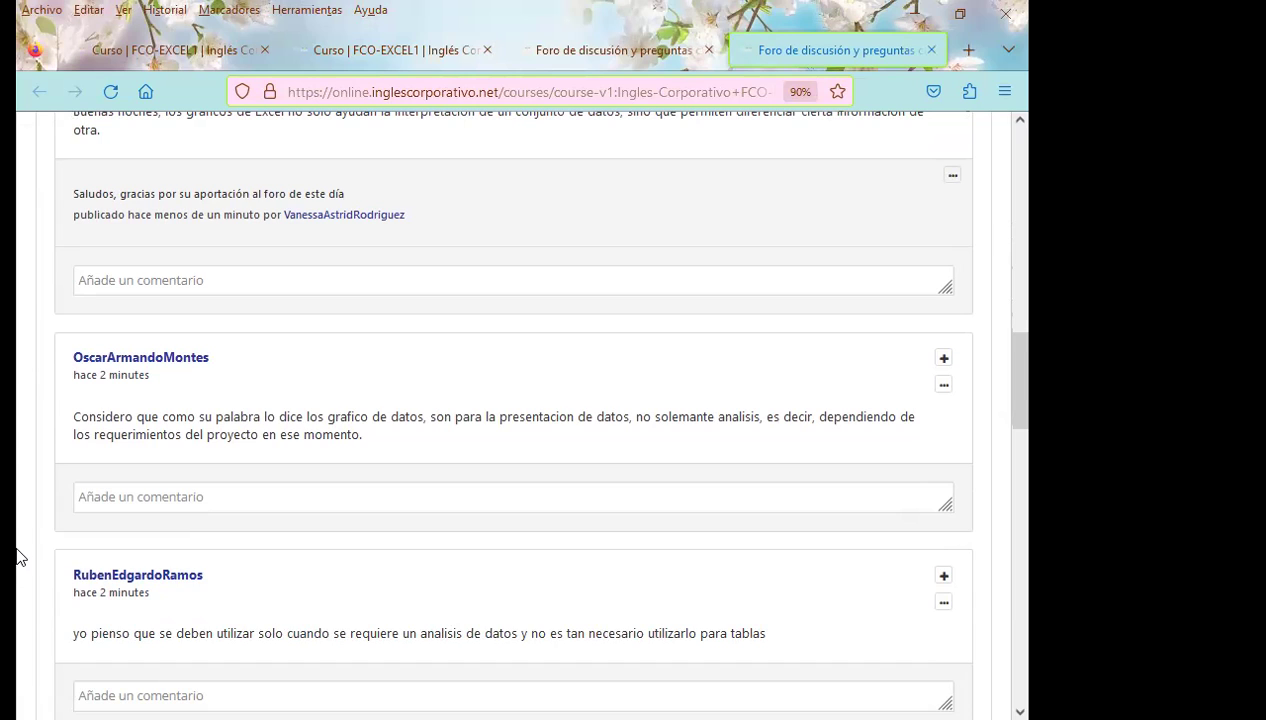
{"action": "left_click", "coordinate": [107, 497]}
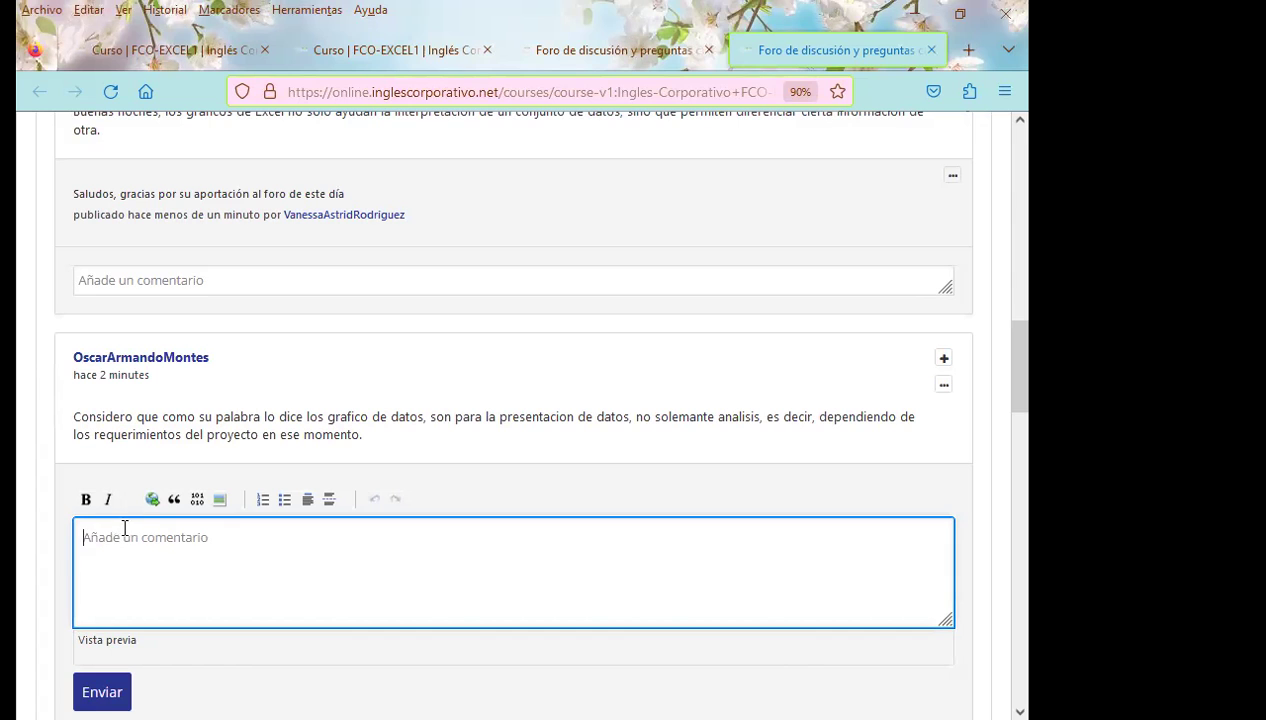
- Paste the thank-you text and post it under the third reply
{"action": "type", "text": "Saludos, gracias por su aportación al foro de este día"}
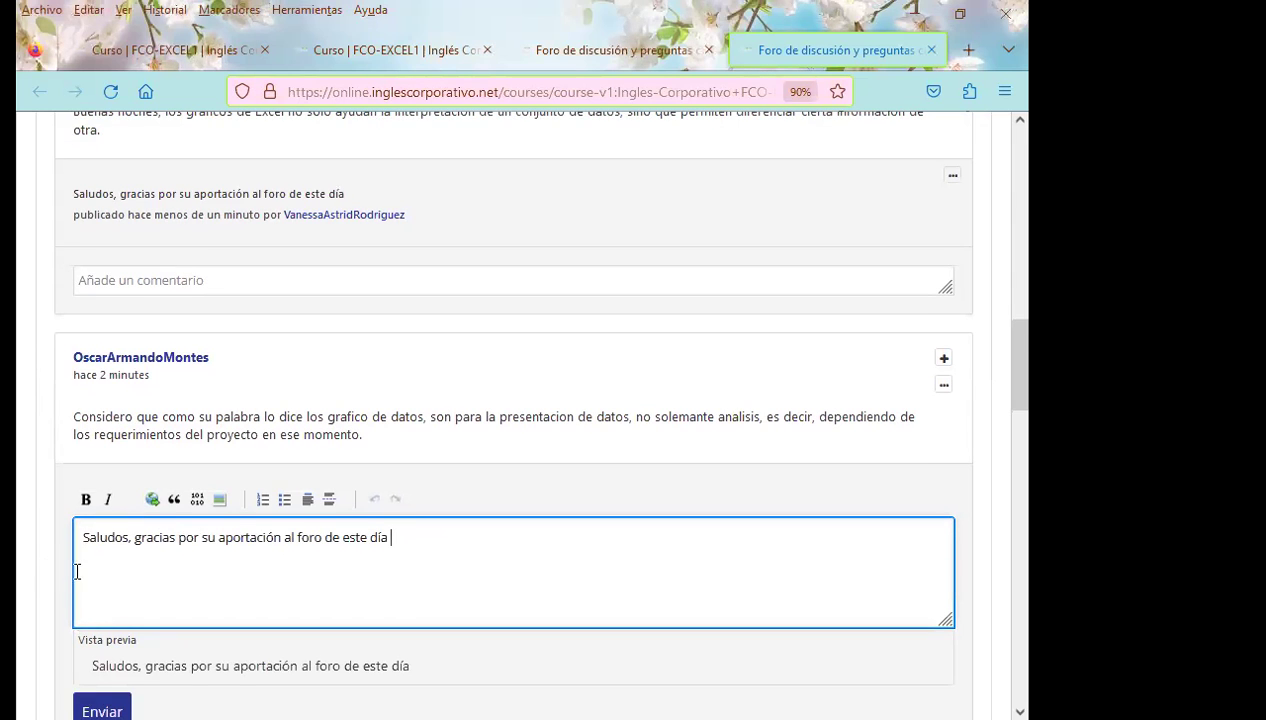
{"action": "scroll", "coordinate": [60, 560], "scroll_direction": "down", "scroll_amount": 3}
{"action": "left_click", "coordinate": [100, 527]}
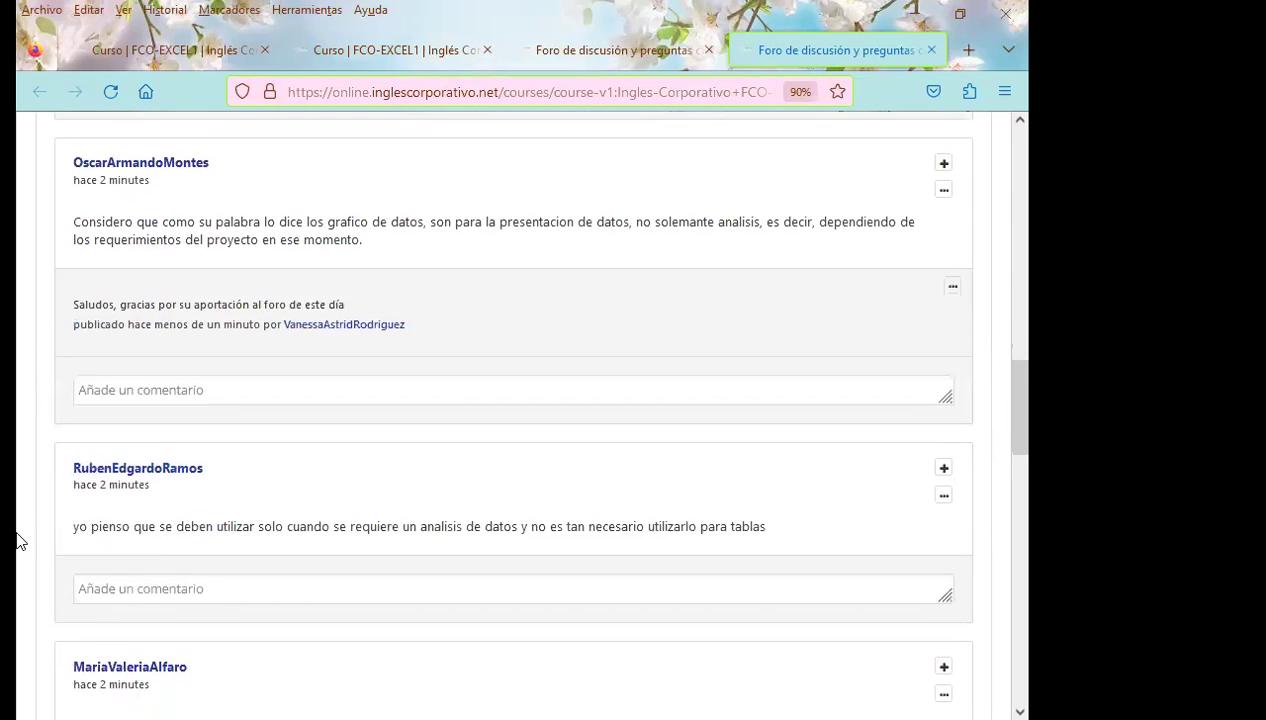
{"action": "scroll", "coordinate": [17, 541], "scroll_direction": "down", "scroll_amount": 2}
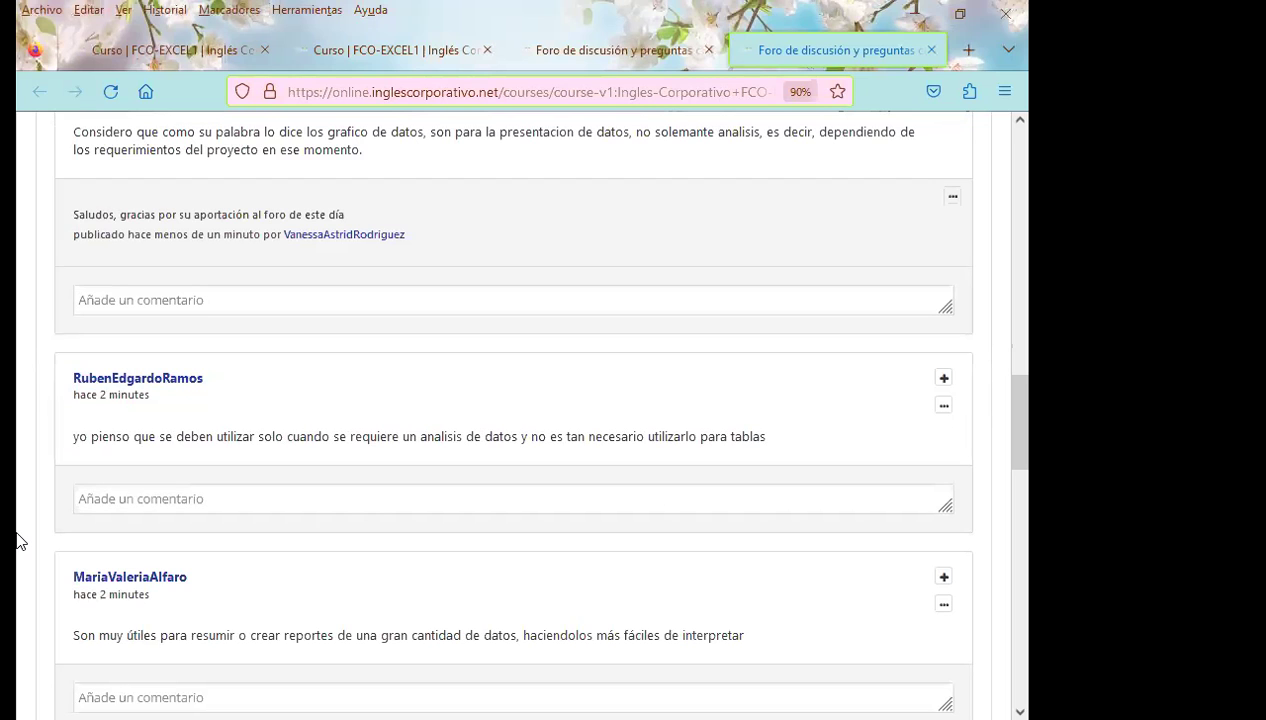
- Post the thank-you comment under the fourth reply and begin one on the summarizing-data reply
{"action": "left_click", "coordinate": [136, 505]}
{"action": "type", "text": "Saludos, gracias por su aportación al foro de este día"}
{"action": "scroll", "coordinate": [82, 613], "scroll_direction": "down", "scroll_amount": 2}
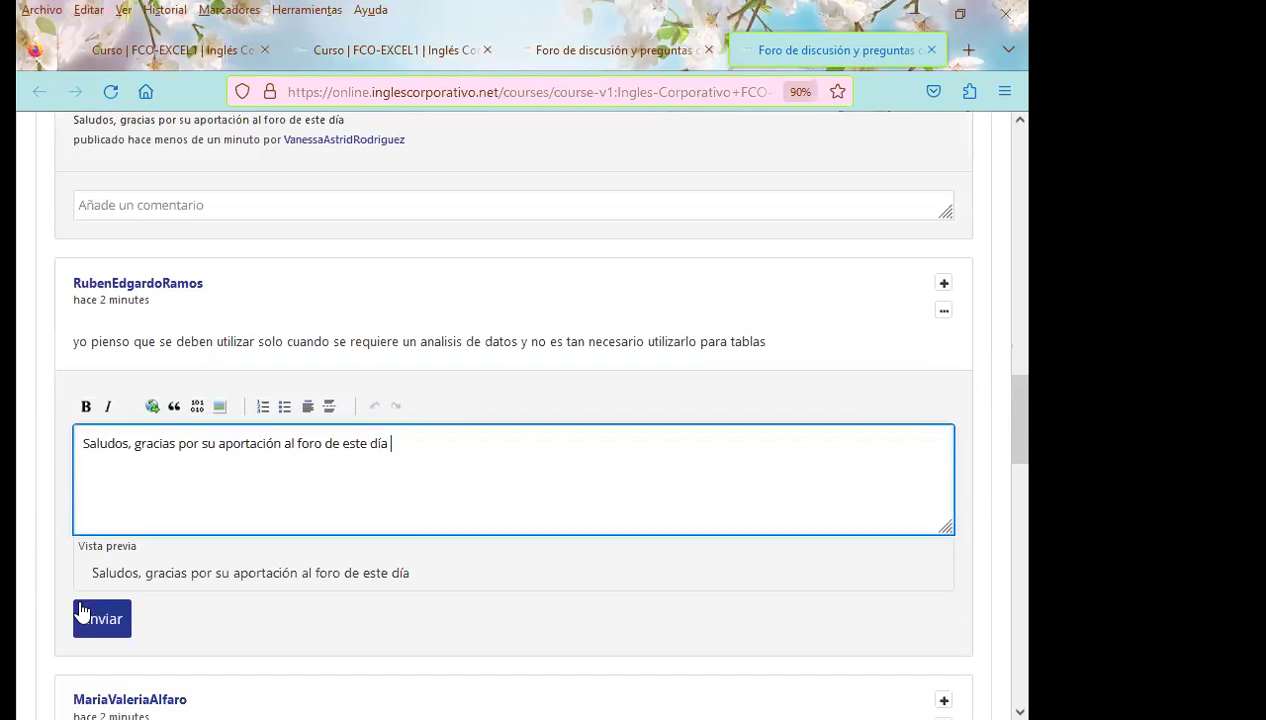
{"action": "left_click", "coordinate": [60, 612]}
{"action": "scroll", "coordinate": [17, 580], "scroll_direction": "down", "scroll_amount": 2}
{"action": "scroll", "coordinate": [17, 575], "scroll_direction": "down", "scroll_amount": 3}
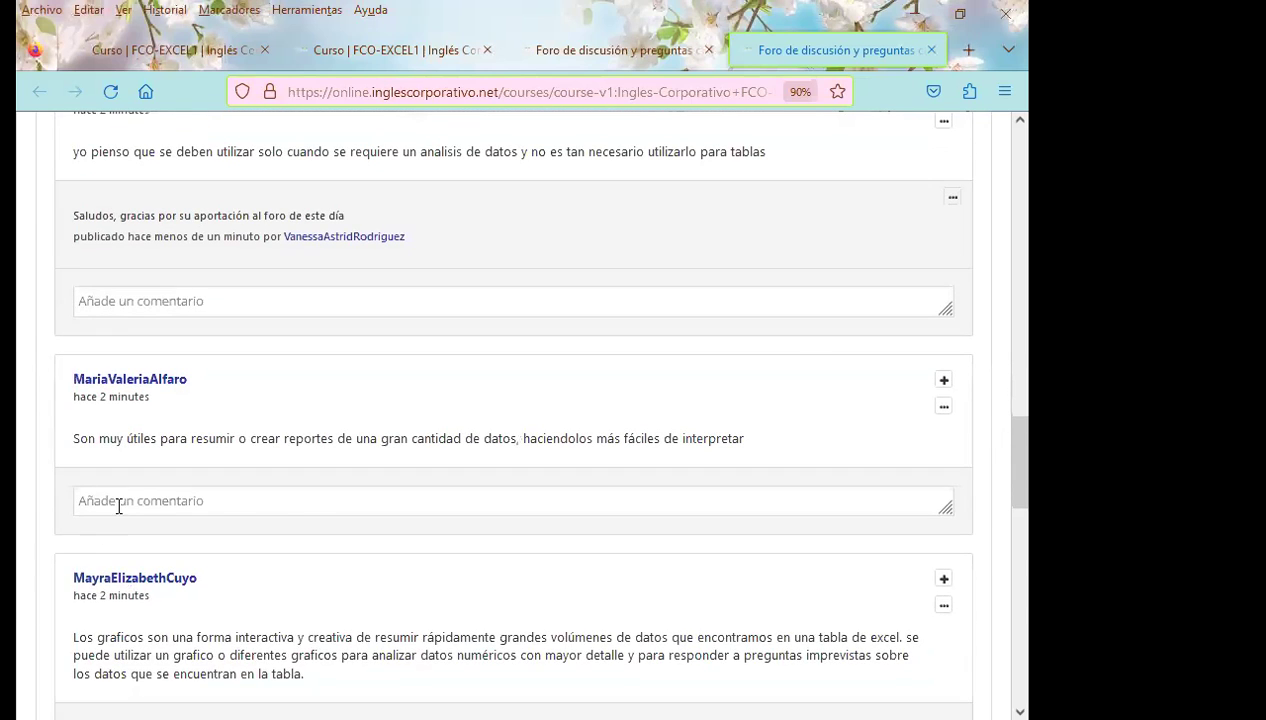
{"action": "left_click", "coordinate": [118, 506]}
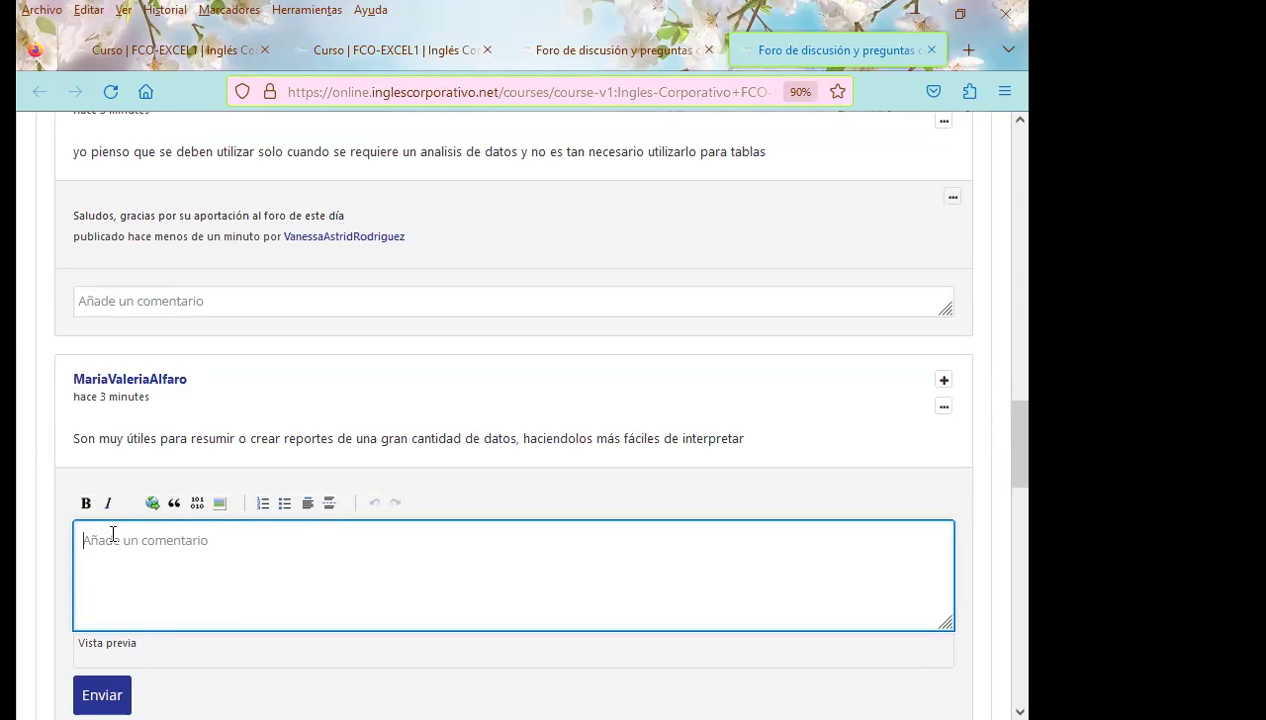
- Paste and post the thank-you comment on the summarizing-data reply, then begin one on the interactive charts reply
{"action": "type", "text": "Saludos, gracias por su aportación al foro de este día"}
{"action": "scroll", "coordinate": [26, 538], "scroll_direction": "down", "scroll_amount": 3}
{"action": "left_click", "coordinate": [80, 620]}
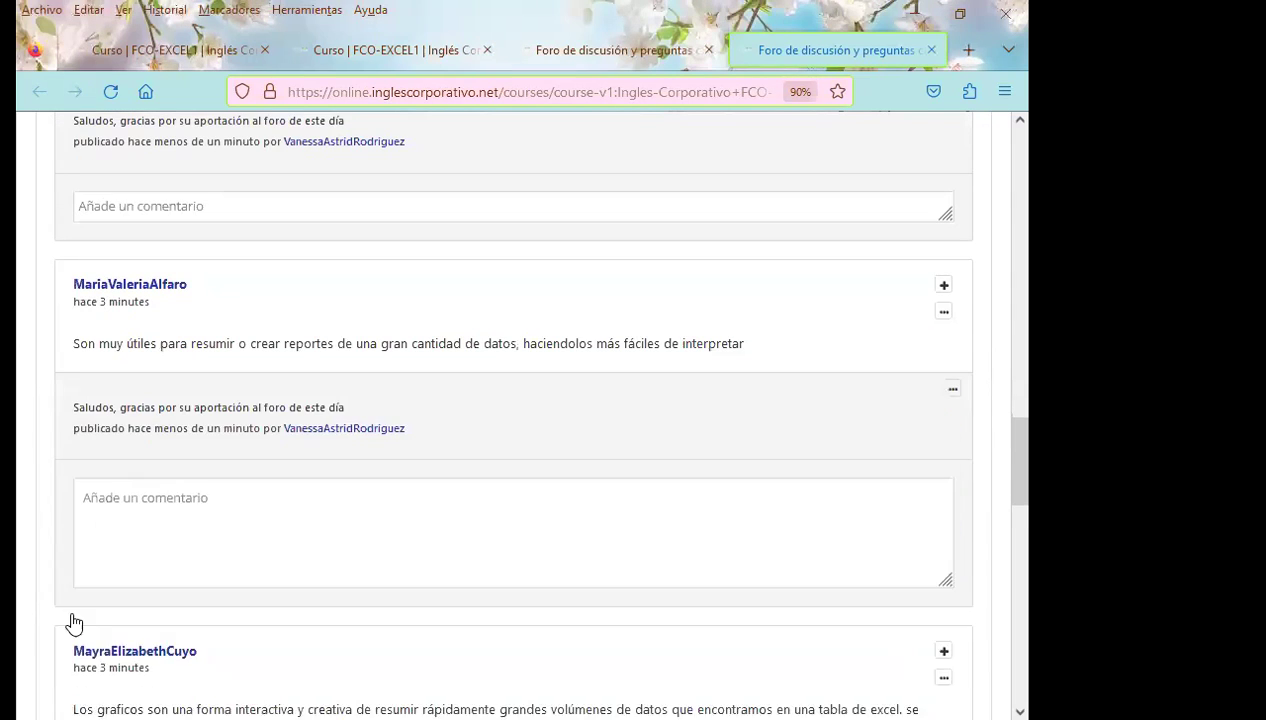
{"action": "scroll", "coordinate": [73, 623], "scroll_direction": "down", "scroll_amount": 4}
{"action": "scroll", "coordinate": [73, 534], "scroll_direction": "down", "scroll_amount": 1}
{"action": "left_click", "coordinate": [100, 538]}
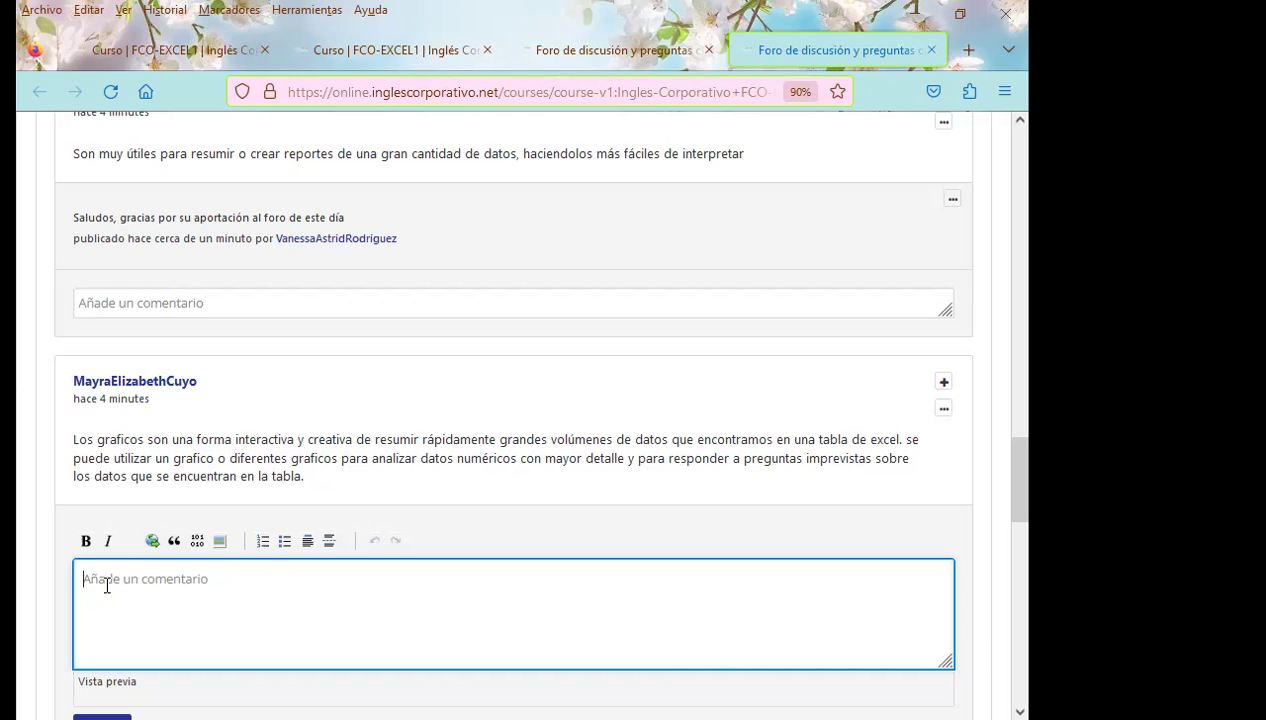
- Post the thank-you comment under the interactive charts and analytical evaluation replies
{"action": "type", "text": "Saludos, gracias por su aportación al foro de este día"}
{"action": "scroll", "coordinate": [24, 550], "scroll_direction": "down", "scroll_amount": 4}
{"action": "left_click", "coordinate": [90, 376]}
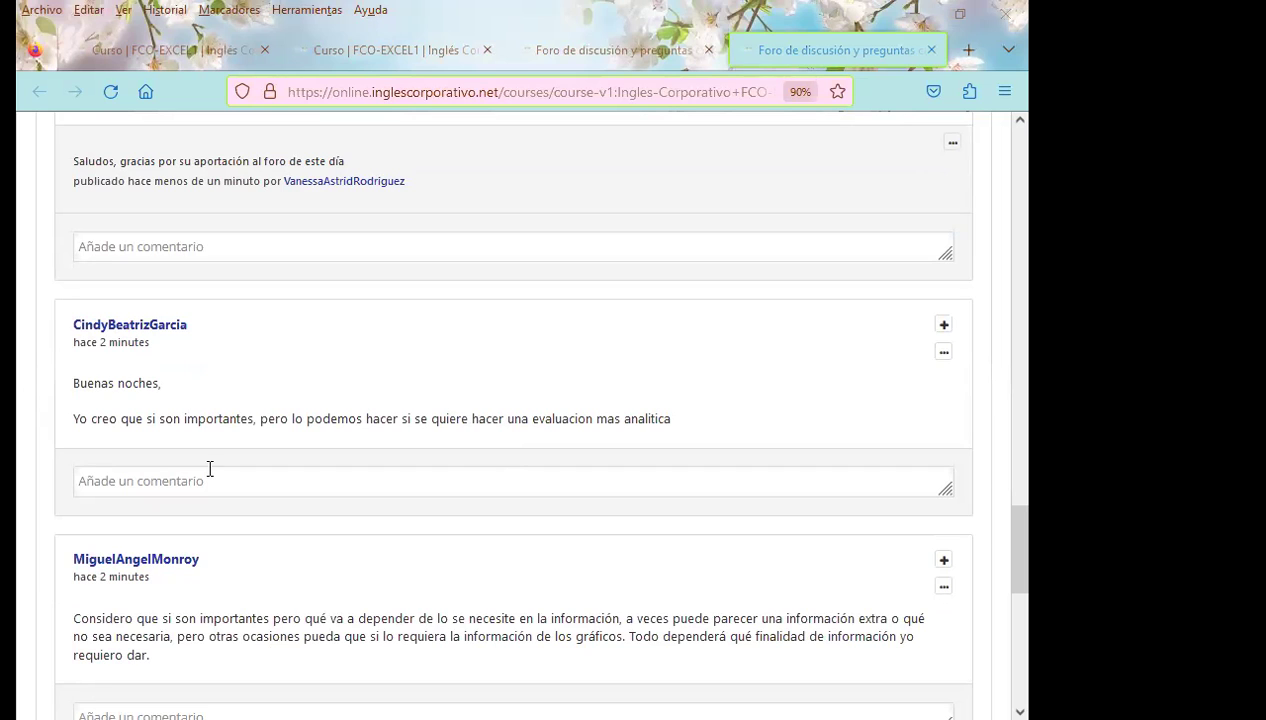
{"action": "left_click", "coordinate": [116, 486]}
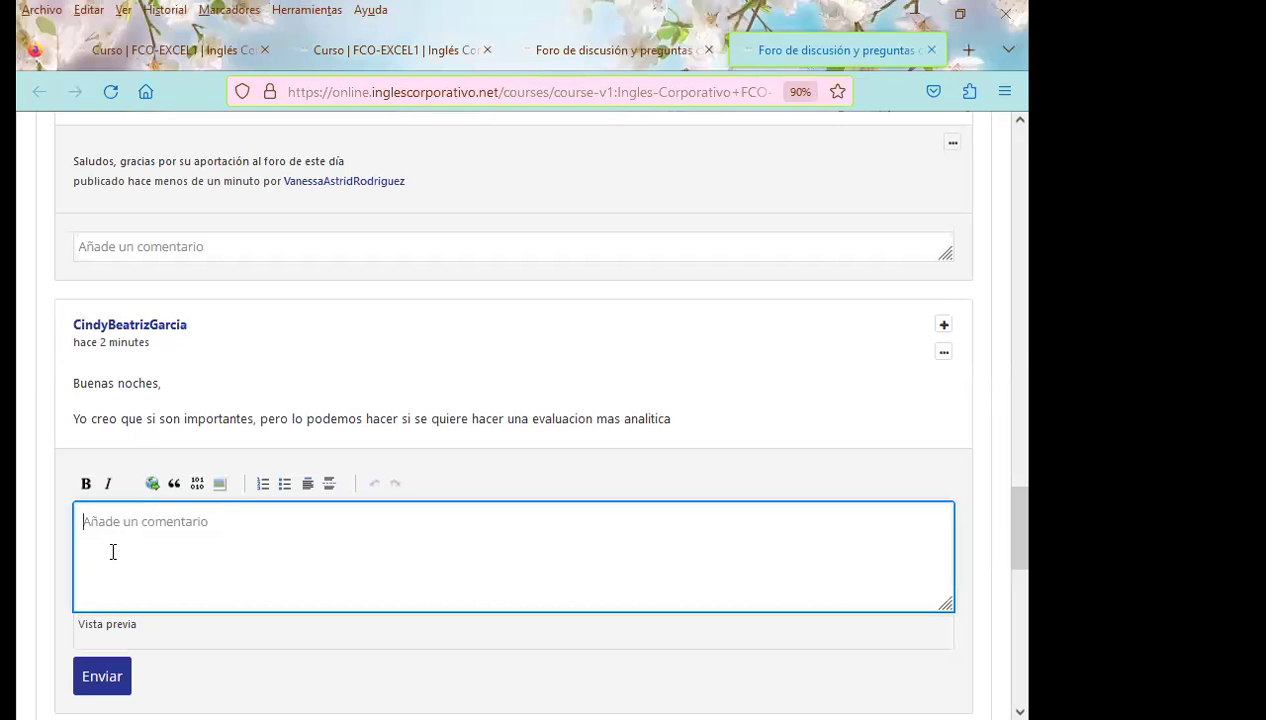
{"action": "type", "text": "Saludos, gracias por su aportación al foro de este día"}
{"action": "scroll", "coordinate": [132, 545], "scroll_direction": "down", "scroll_amount": 3}
{"action": "left_click", "coordinate": [95, 418]}
- Re-copy an earlier thank-you comment and post it under the final reply
{"action": "left_click", "coordinate": [92, 515]}
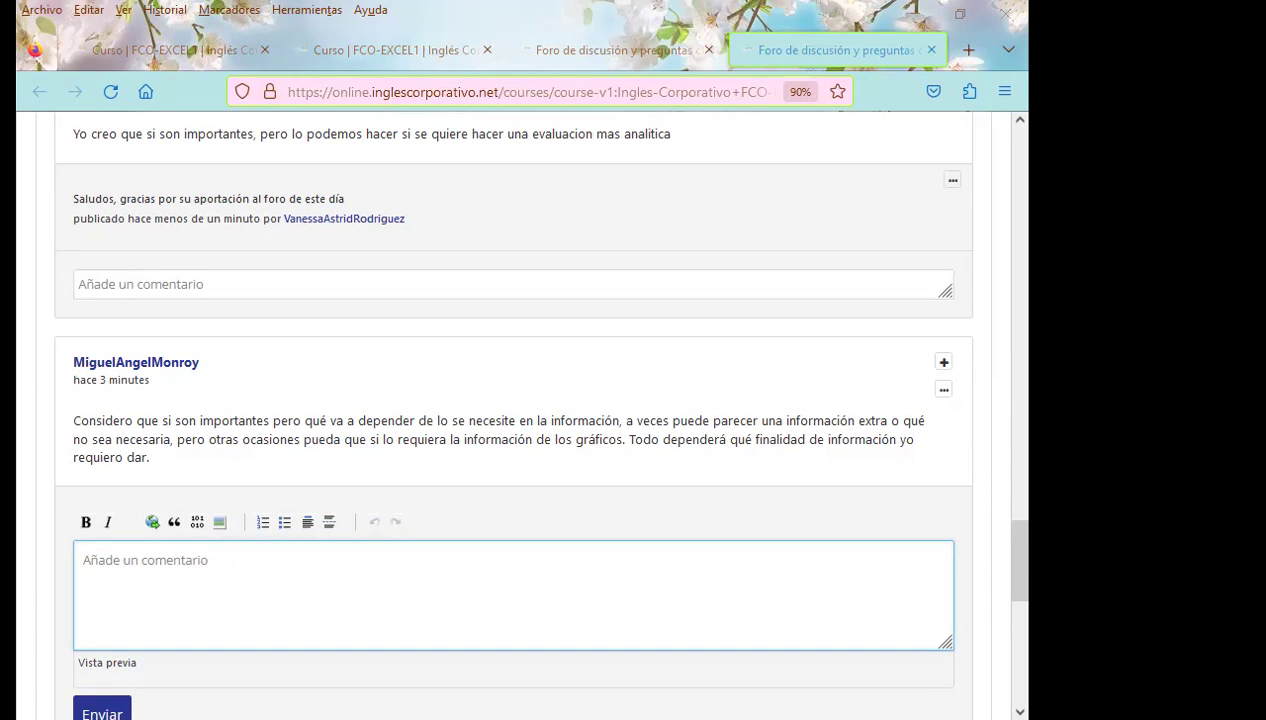
{"action": "left_click", "coordinate": [122, 583]}
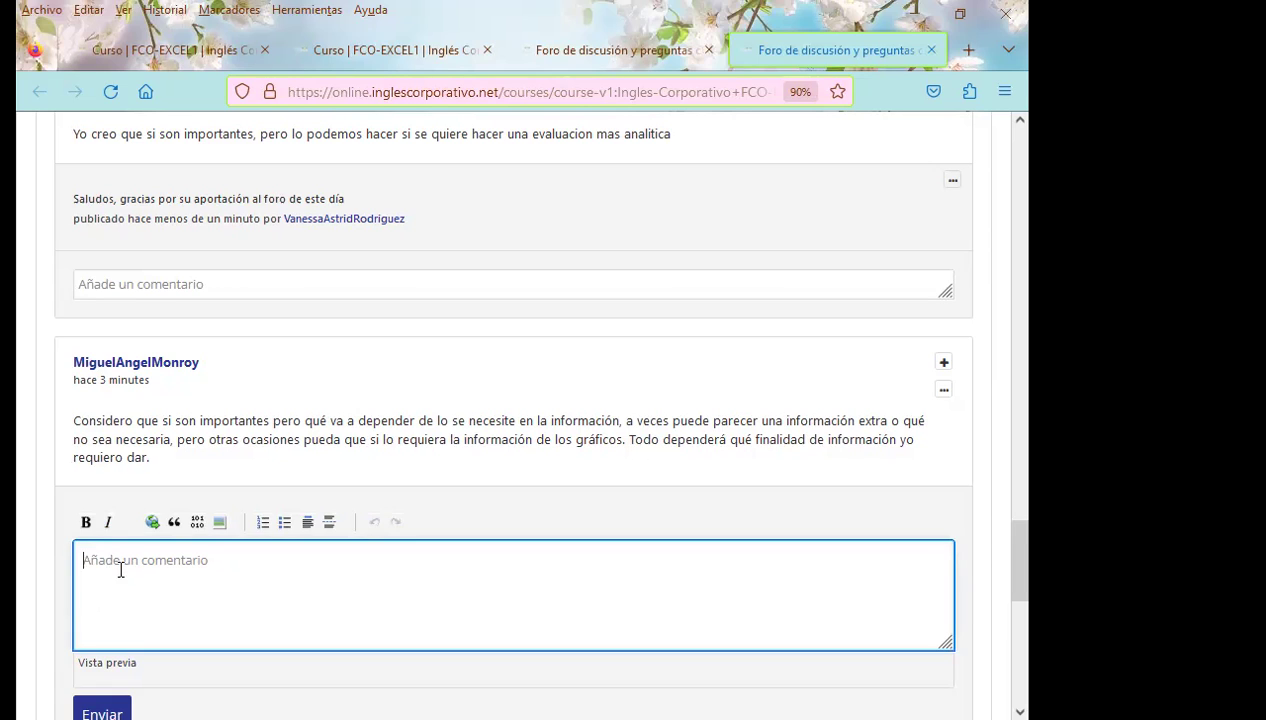
{"action": "scroll", "coordinate": [110, 460], "scroll_direction": "up", "scroll_amount": 2}
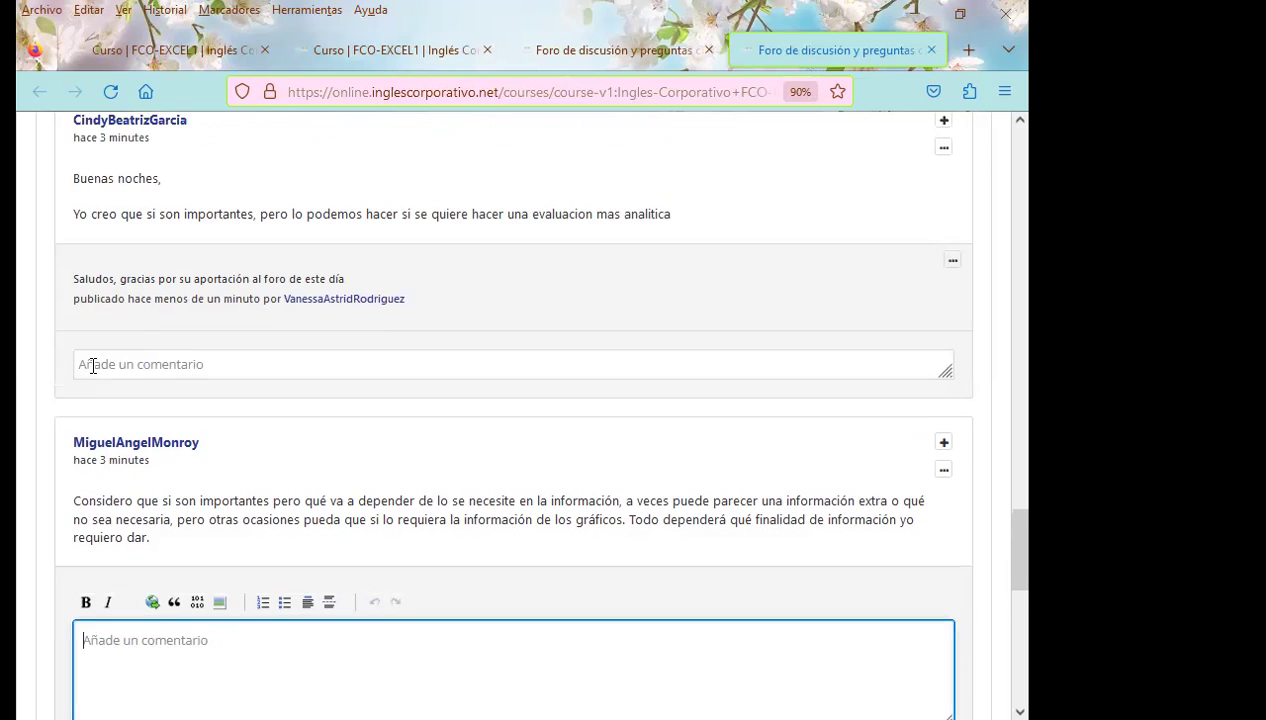
{"action": "left_click_drag", "start_coordinate": [72, 293], "coordinate": [386, 294]}
{"action": "key", "text": "ctrl+c"}
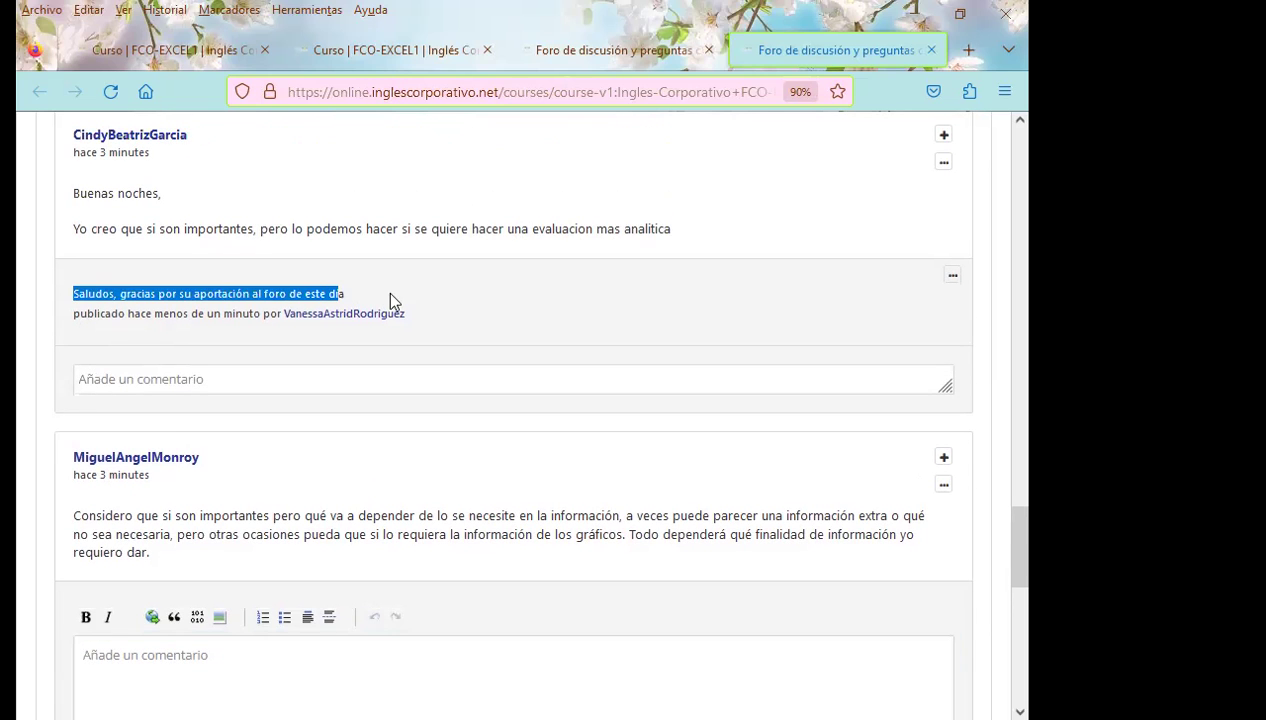
{"action": "scroll", "coordinate": [142, 583], "scroll_direction": "down", "scroll_amount": 4}
{"action": "left_click", "coordinate": [136, 472]}
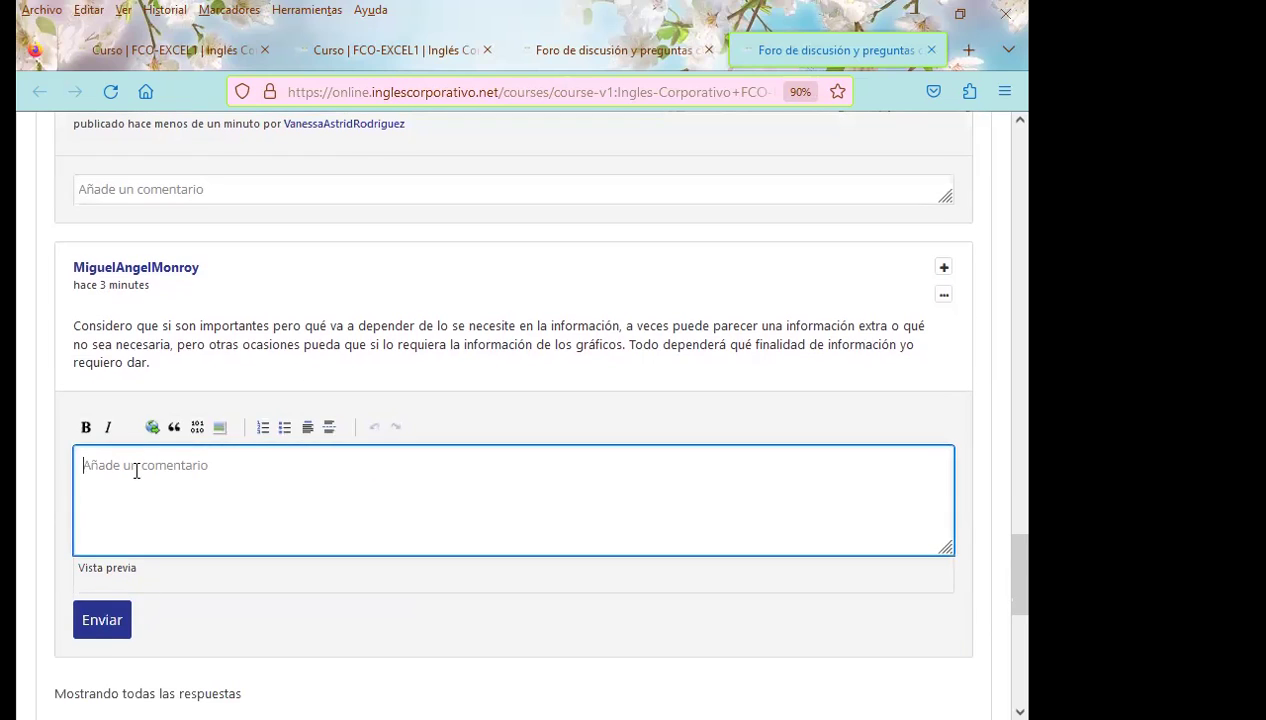
{"action": "key", "text": "ctrl+v"}
{"action": "scroll", "coordinate": [78, 517], "scroll_direction": "up", "scroll_amount": 2}
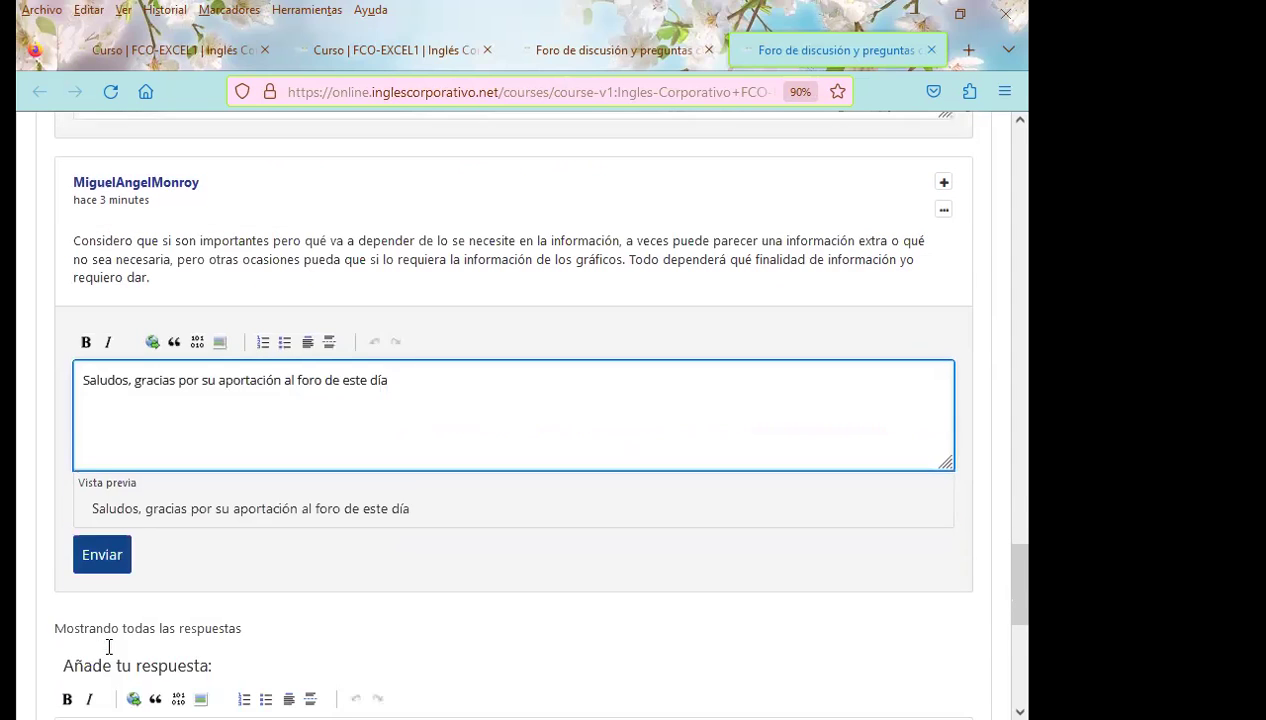
{"action": "scroll", "coordinate": [88, 650], "scroll_direction": "down", "scroll_amount": 3}
{"action": "left_click", "coordinate": [102, 544]}
- Scroll back up to the top of the forum thread
{"action": "scroll", "coordinate": [557, 512], "scroll_direction": "up", "scroll_amount": 2}
{"action": "scroll", "coordinate": [587, 507], "scroll_direction": "up", "scroll_amount": 4}
{"action": "scroll", "coordinate": [587, 507], "scroll_direction": "up", "scroll_amount": 2}
{"action": "scroll", "coordinate": [587, 507], "scroll_direction": "up", "scroll_amount": 5}
{"action": "scroll", "coordinate": [587, 507], "scroll_direction": "up", "scroll_amount": 5}
{"action": "scroll", "coordinate": [587, 507], "scroll_direction": "up", "scroll_amount": 5}
{"action": "scroll", "coordinate": [587, 507], "scroll_direction": "up", "scroll_amount": 4}
- Reload the forum page with F5 and reopen the TRABAJEMOS ESTE FORO DE DISCUSIÓN thread
{"action": "scroll", "coordinate": [582, 490], "scroll_direction": "up", "scroll_amount": 4}
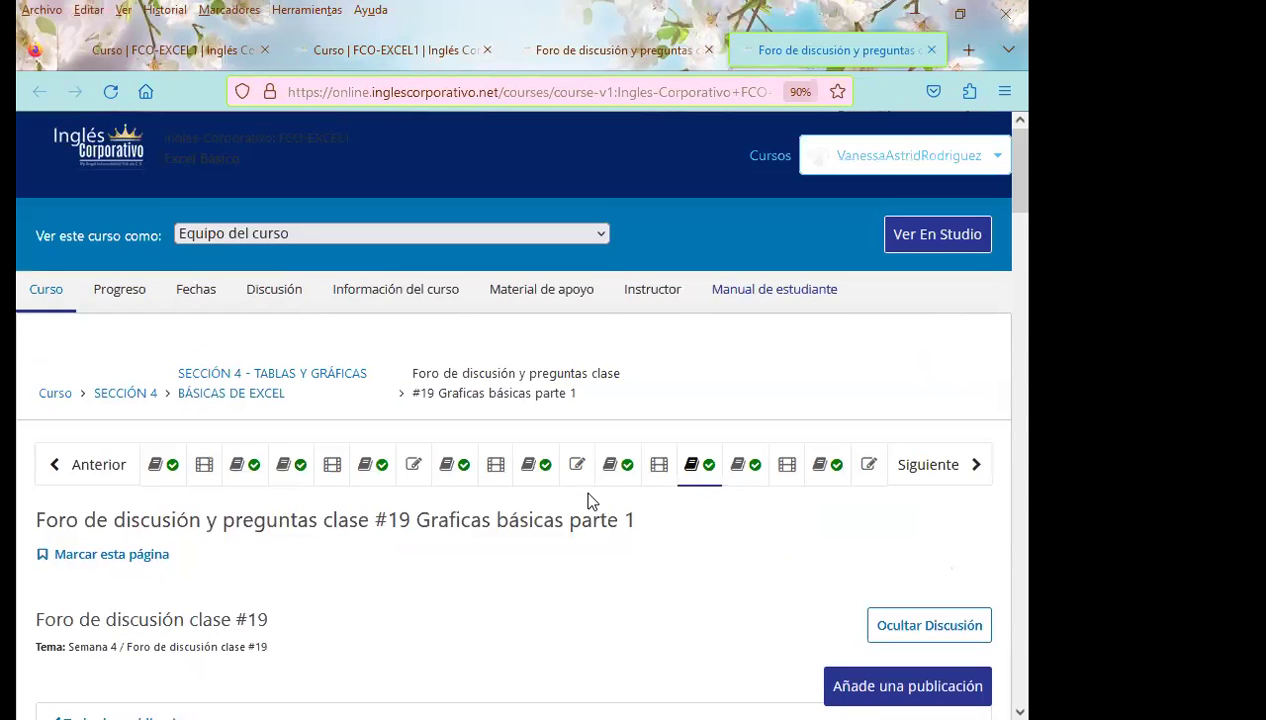
{"action": "scroll", "coordinate": [600, 505], "scroll_direction": "down", "scroll_amount": 1}
{"action": "key", "text": "F5"}
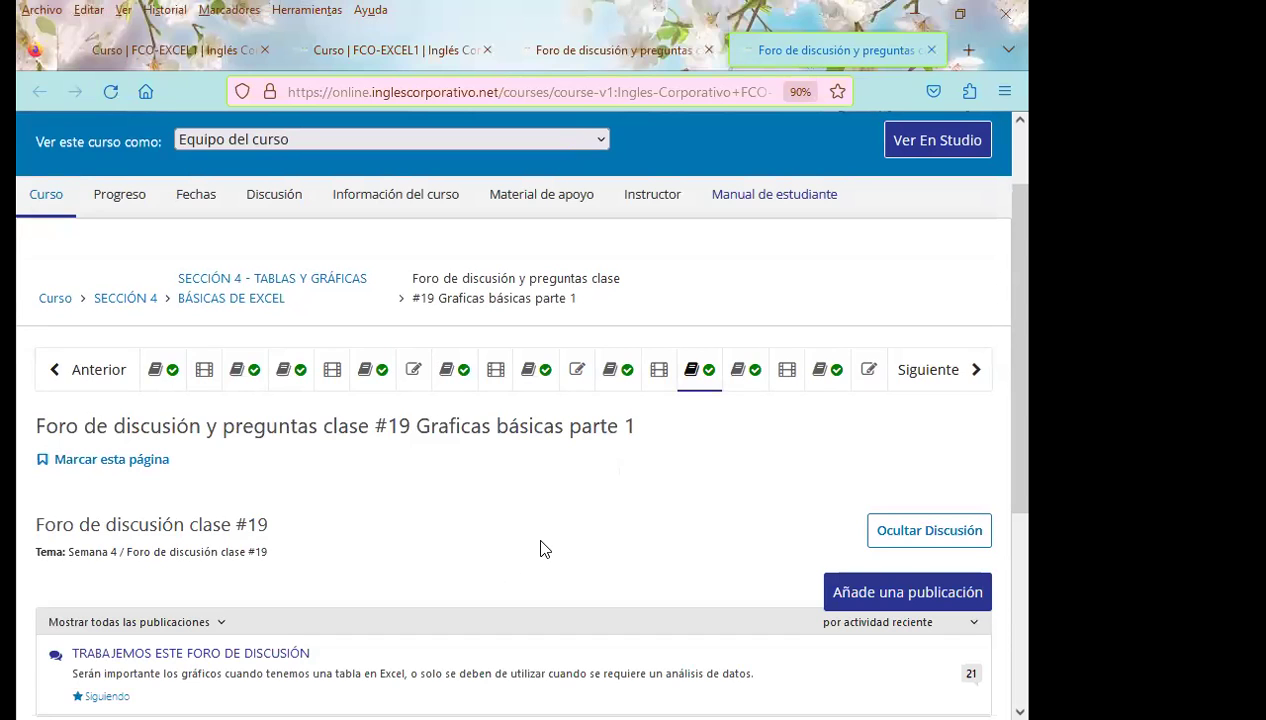
{"action": "scroll", "coordinate": [543, 548], "scroll_direction": "down", "scroll_amount": 3}
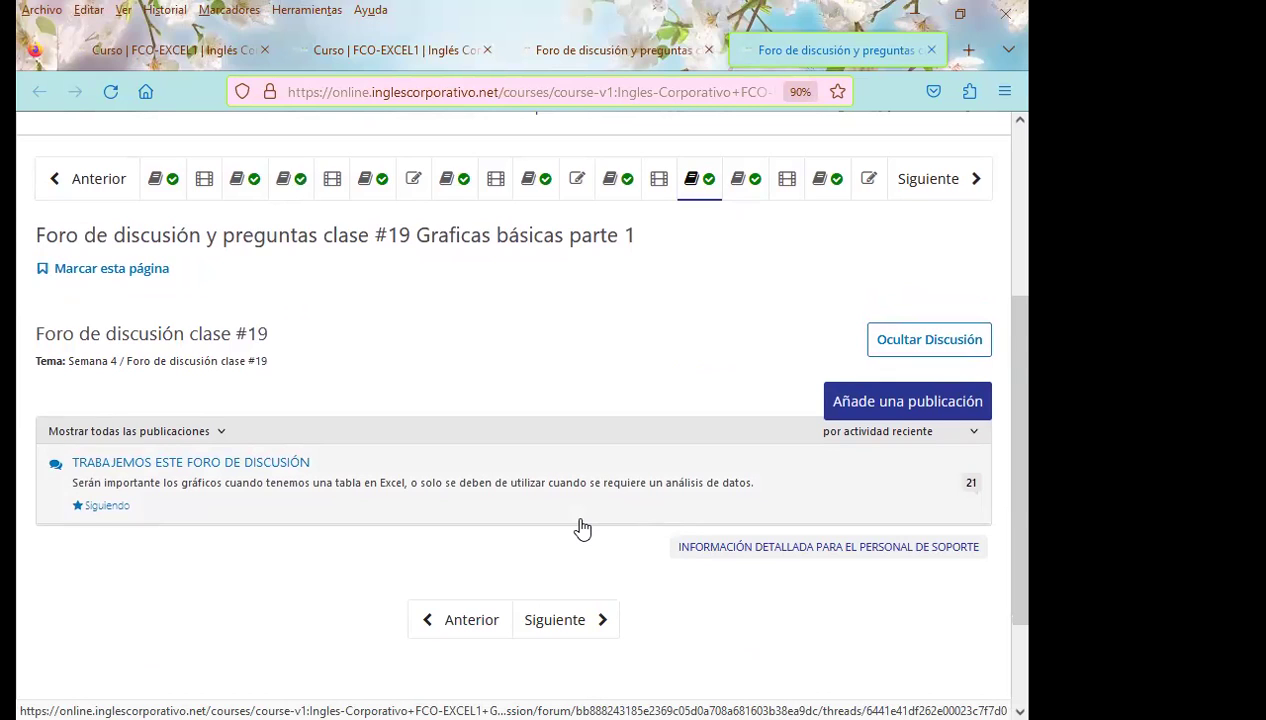
{"action": "left_click", "coordinate": [962, 488]}
- Scroll through the 12 responses down to the four newer replies at the end of the thread
{"action": "scroll", "coordinate": [330, 600], "scroll_direction": "down", "scroll_amount": 2}
{"action": "scroll", "coordinate": [277, 590], "scroll_direction": "down", "scroll_amount": 2}
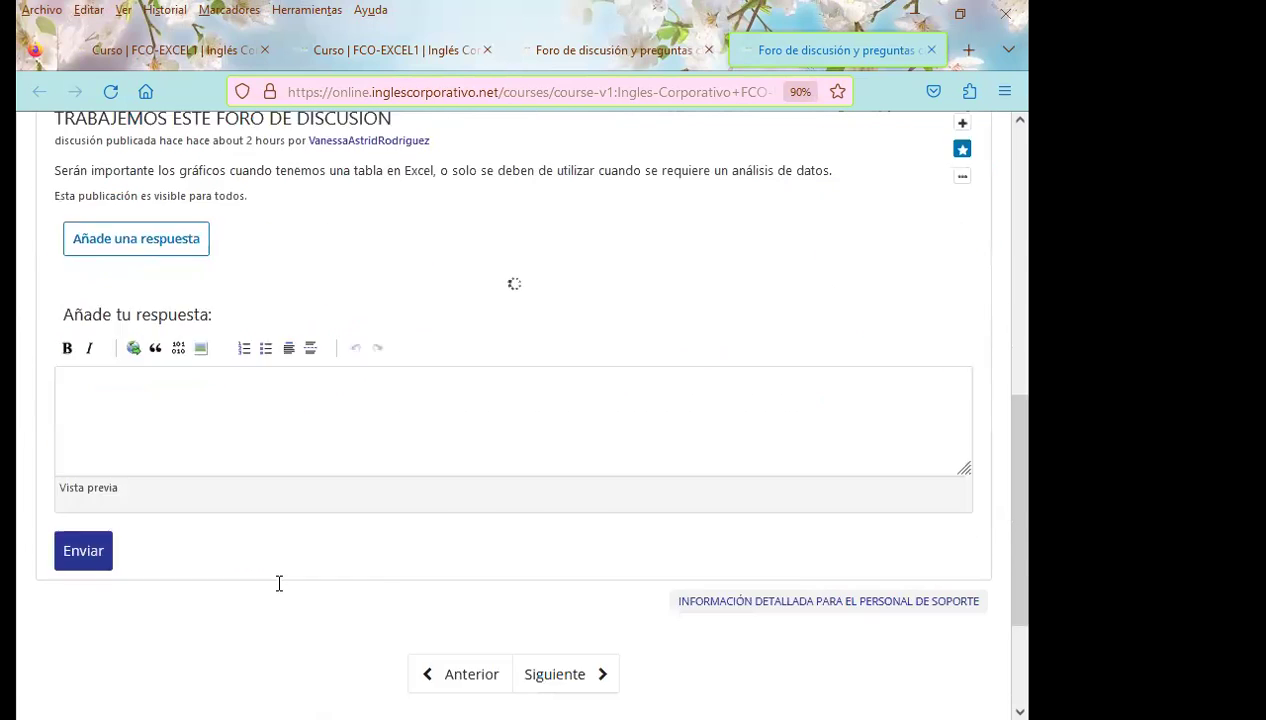
{"action": "scroll", "coordinate": [265, 560], "scroll_direction": "down", "scroll_amount": 2}
{"action": "scroll", "coordinate": [256, 525], "scroll_direction": "up", "scroll_amount": 1}
{"action": "scroll", "coordinate": [257, 515], "scroll_direction": "up", "scroll_amount": 1}
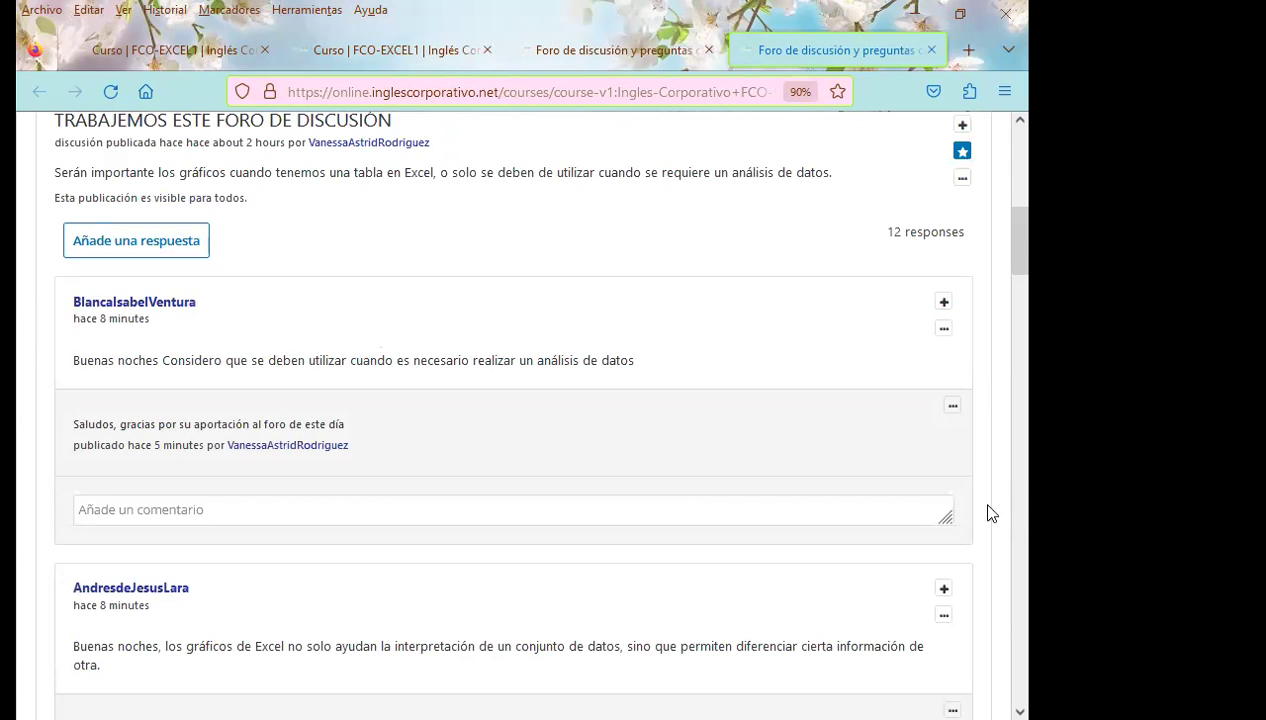
{"action": "scroll", "coordinate": [984, 520], "scroll_direction": "down", "scroll_amount": 3}
{"action": "scroll", "coordinate": [984, 521], "scroll_direction": "down", "scroll_amount": 2}
{"action": "scroll", "coordinate": [984, 521], "scroll_direction": "down", "scroll_amount": 3}
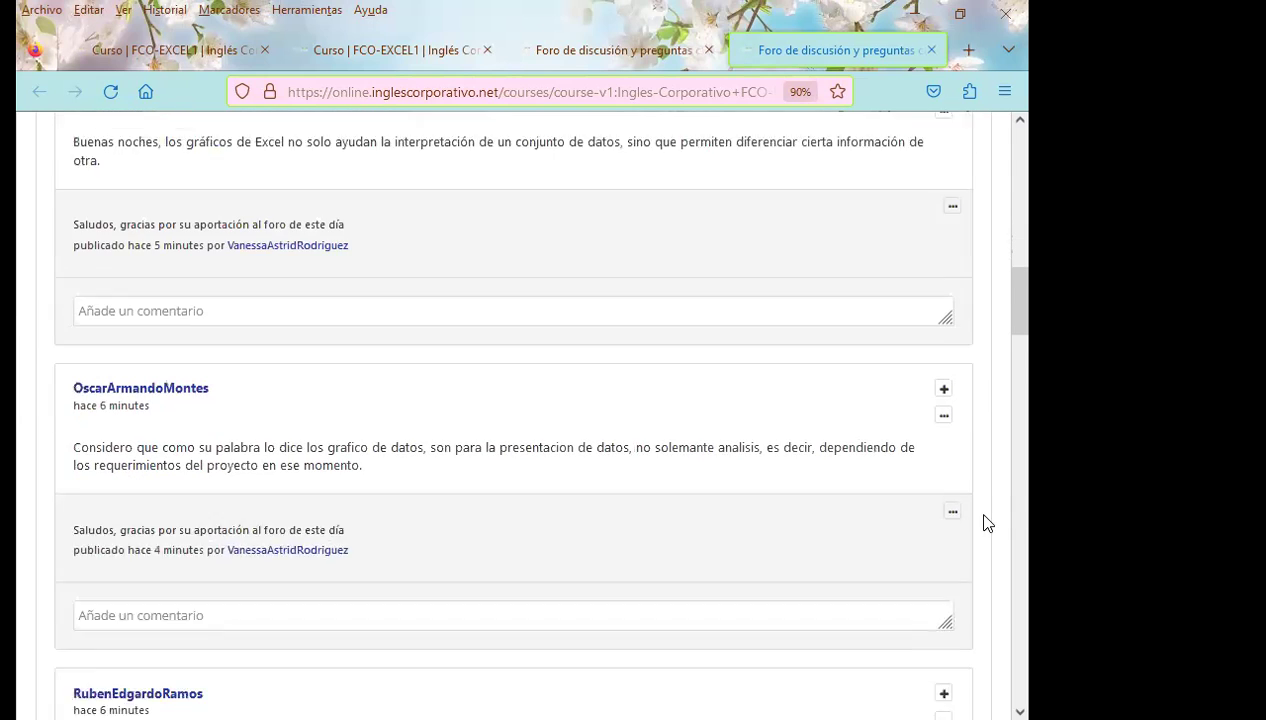
{"action": "scroll", "coordinate": [984, 521], "scroll_direction": "down", "scroll_amount": 1}
{"action": "scroll", "coordinate": [984, 521], "scroll_direction": "down", "scroll_amount": 5}
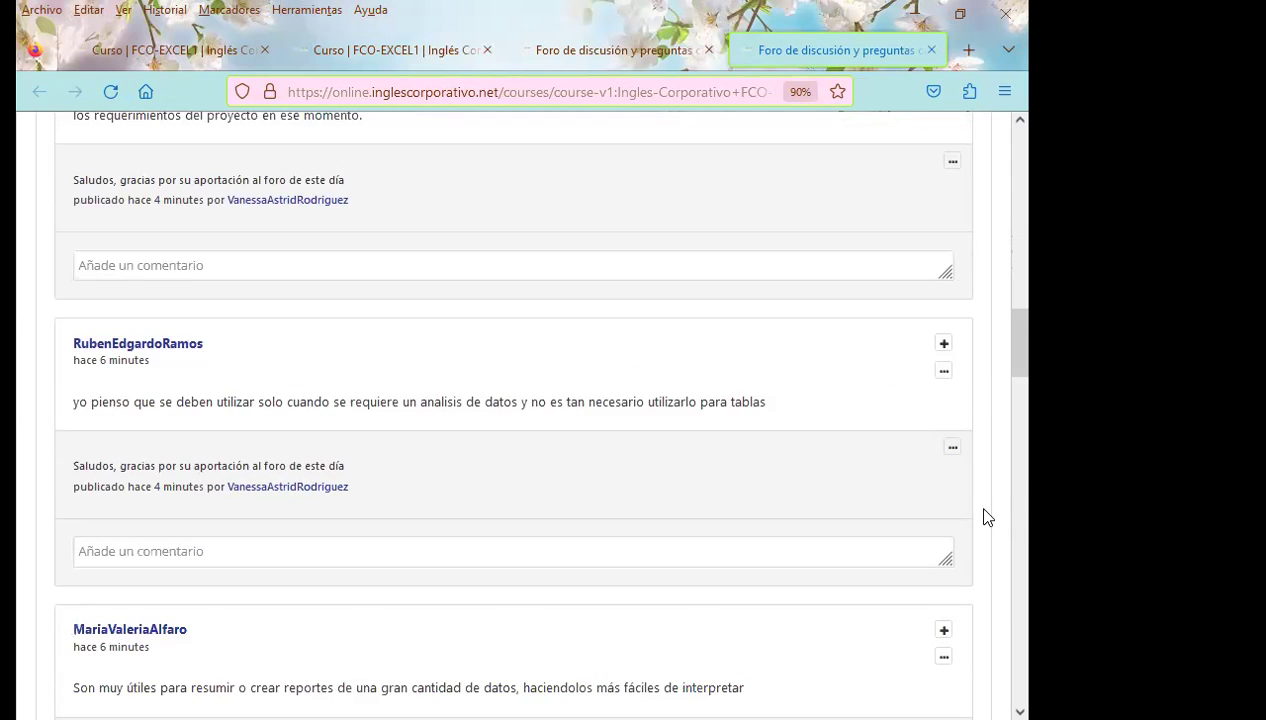
{"action": "scroll", "coordinate": [984, 517], "scroll_direction": "down", "scroll_amount": 2}
{"action": "scroll", "coordinate": [984, 517], "scroll_direction": "down", "scroll_amount": 5}
{"action": "scroll", "coordinate": [984, 517], "scroll_direction": "up", "scroll_amount": 5}
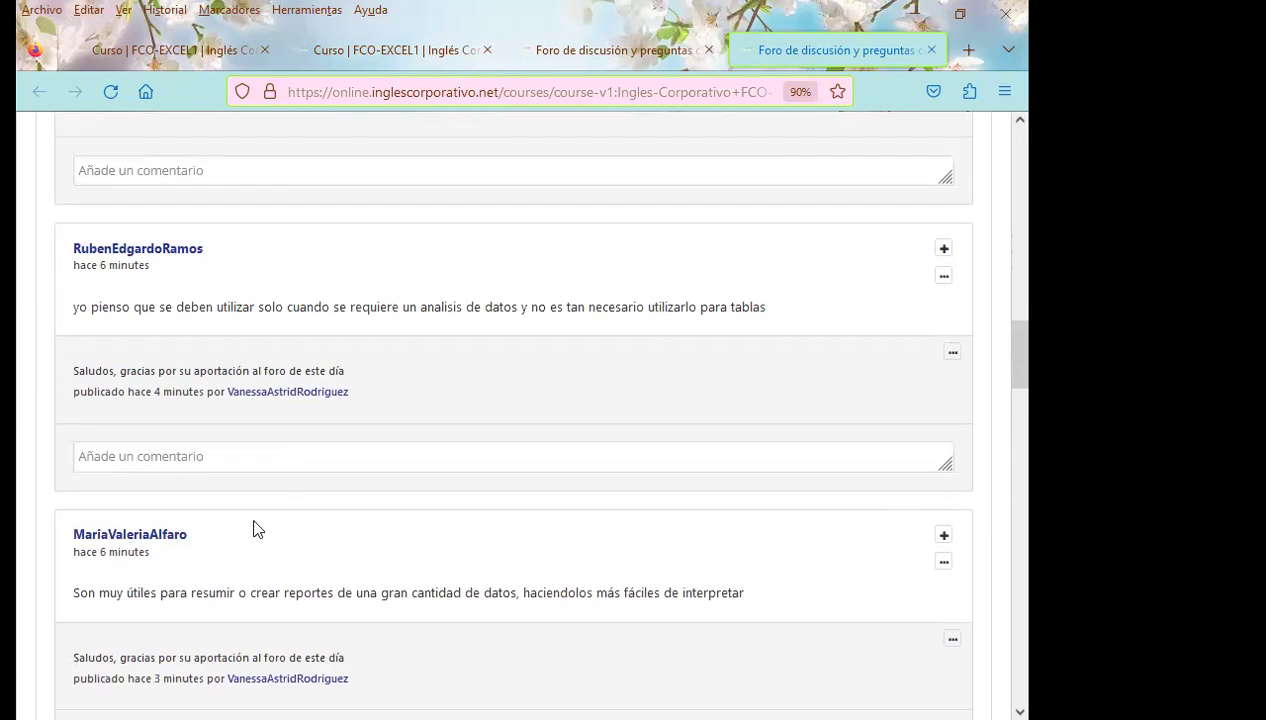
{"action": "scroll", "coordinate": [282, 495], "scroll_direction": "down", "scroll_amount": 3}
{"action": "scroll", "coordinate": [340, 538], "scroll_direction": "up", "scroll_amount": 3}
{"action": "scroll", "coordinate": [418, 588], "scroll_direction": "down", "scroll_amount": 6}
{"action": "scroll", "coordinate": [421, 588], "scroll_direction": "down", "scroll_amount": 2}
{"action": "scroll", "coordinate": [421, 588], "scroll_direction": "down", "scroll_amount": 3}
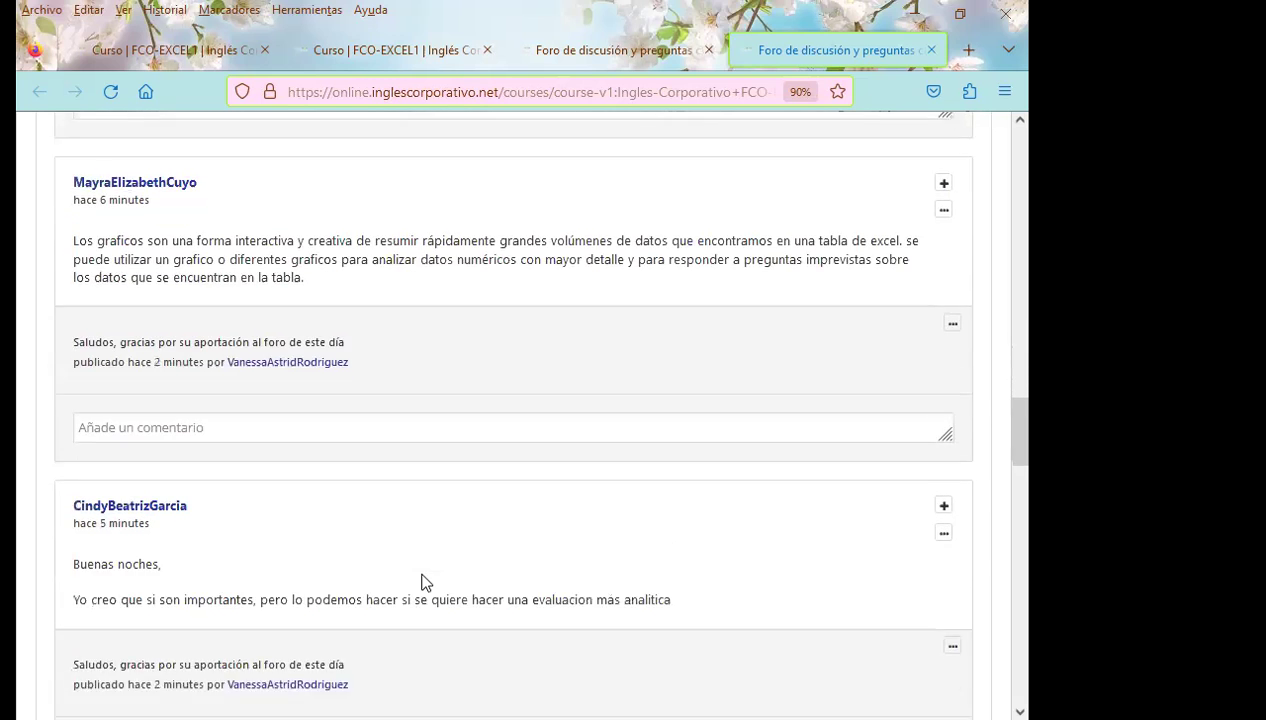
{"action": "scroll", "coordinate": [421, 588], "scroll_direction": "down", "scroll_amount": 2}
{"action": "scroll", "coordinate": [421, 585], "scroll_direction": "down", "scroll_amount": 1}
{"action": "scroll", "coordinate": [421, 583], "scroll_direction": "down", "scroll_amount": 5}
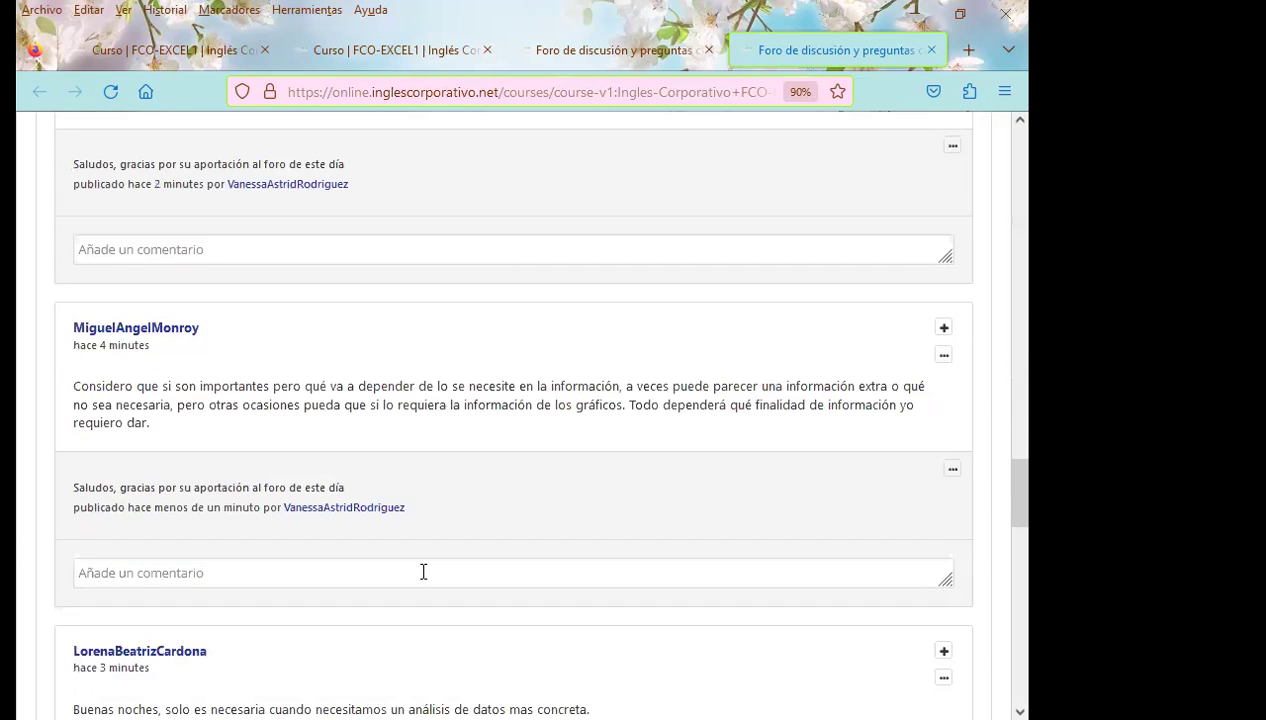
{"action": "scroll", "coordinate": [425, 568], "scroll_direction": "down", "scroll_amount": 3}
{"action": "scroll", "coordinate": [430, 565], "scroll_direction": "down", "scroll_amount": 5}
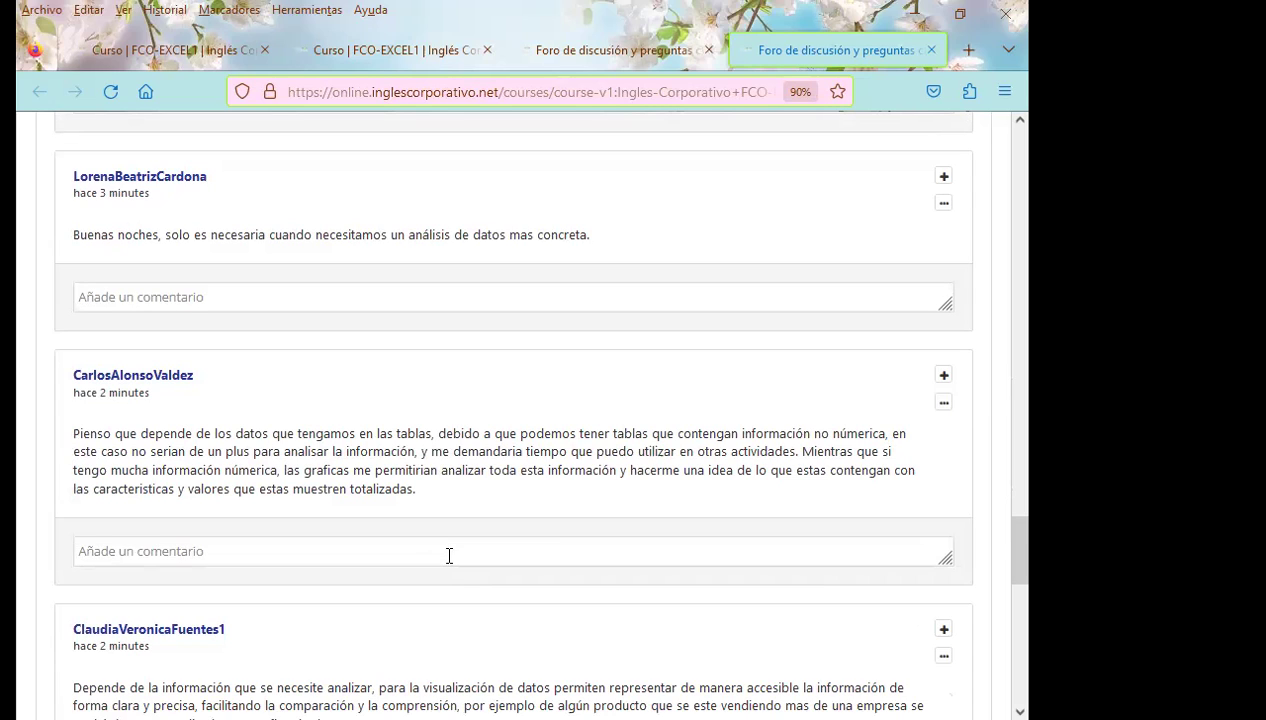
{"action": "scroll", "coordinate": [410, 552], "scroll_direction": "up", "scroll_amount": 2}
{"action": "scroll", "coordinate": [413, 546], "scroll_direction": "down", "scroll_amount": 2}
{"action": "scroll", "coordinate": [415, 534], "scroll_direction": "down", "scroll_amount": 5}
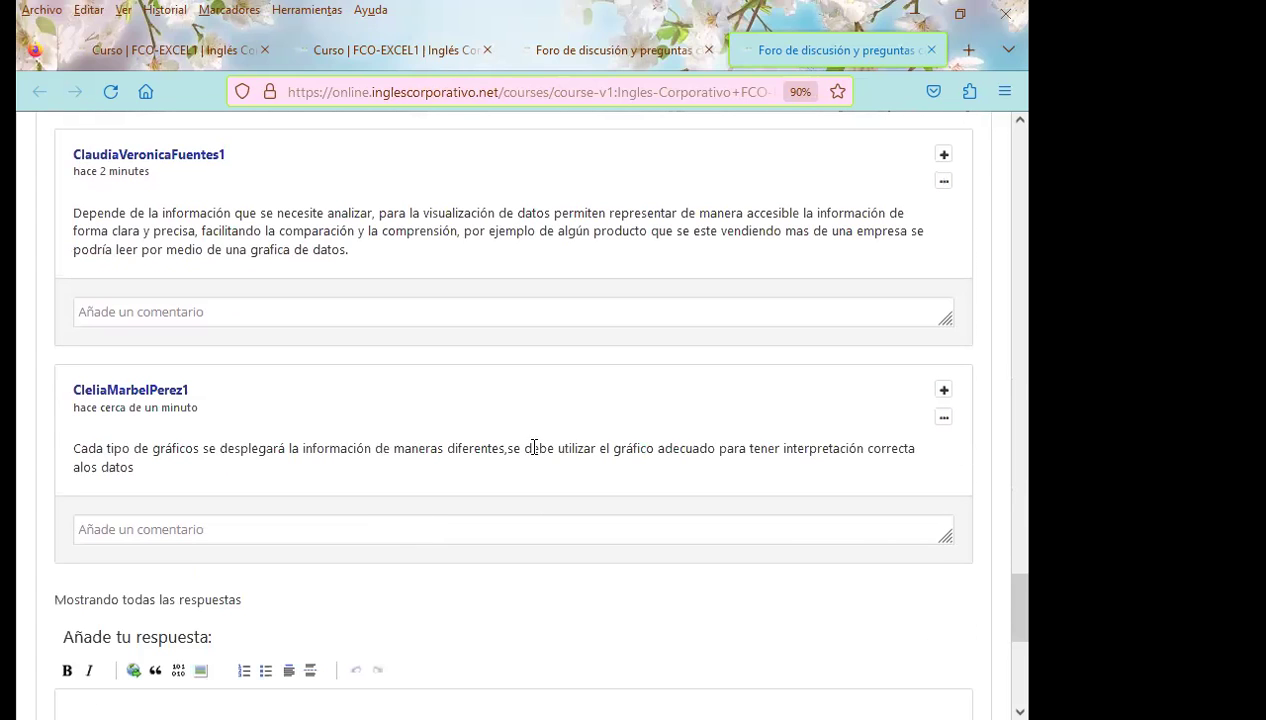